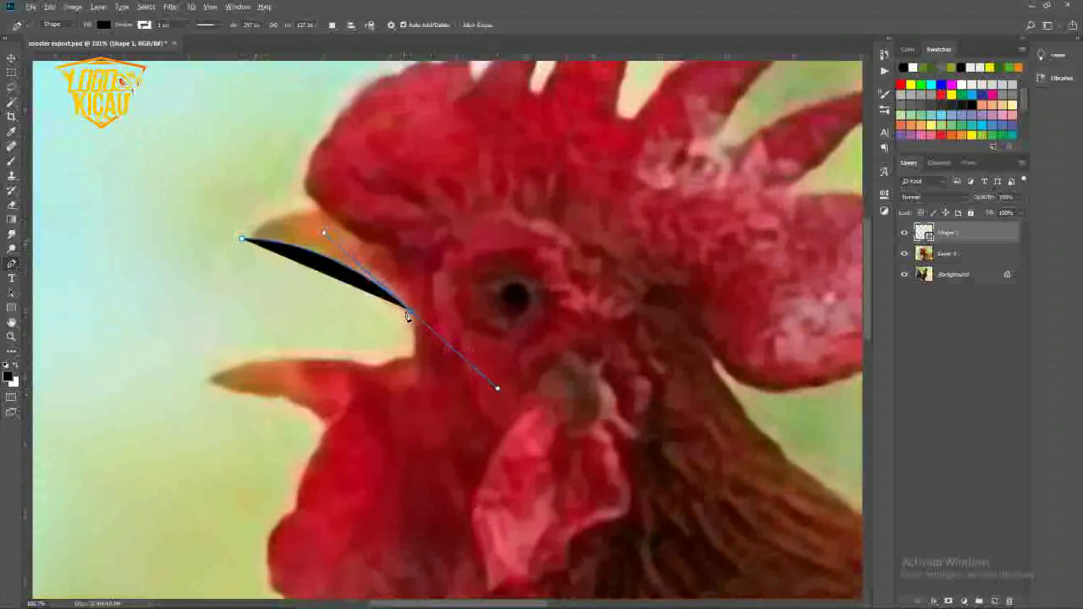
Trace the inner mouth edge from the upper beak around the lower beak with the Pen tool
{"action": "left_click", "coordinate": [414, 315], "text": "alt"}
{"action": "scroll", "coordinate": [413, 315], "scroll_direction": "up", "scroll_amount": 1}
{"action": "left_click", "coordinate": [414, 364]}
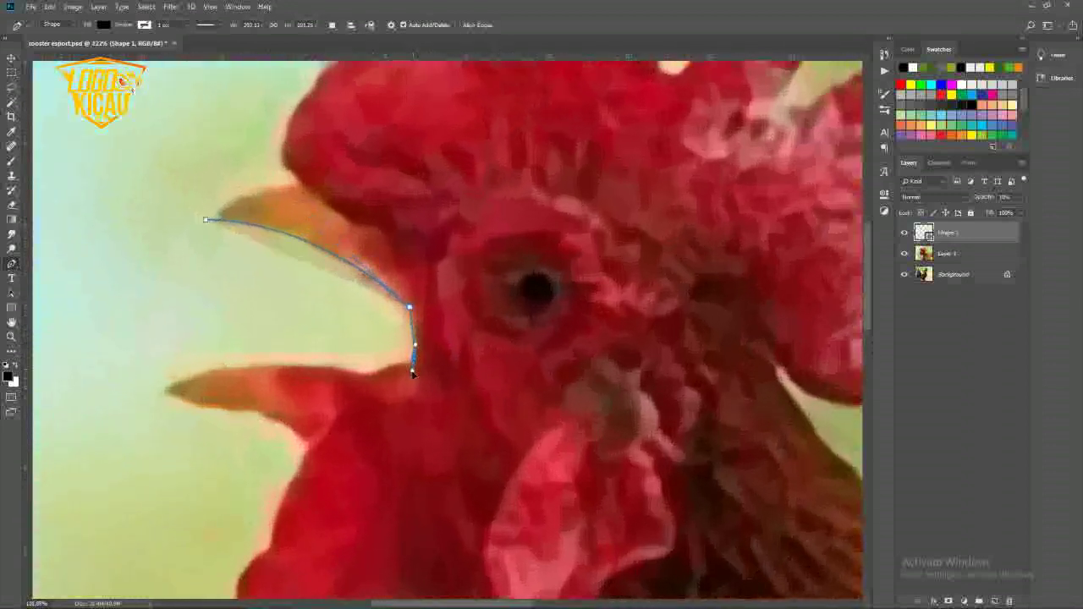
{"action": "left_click_drag", "start_coordinate": [373, 376], "coordinate": [505, 360]}
{"action": "left_click_drag", "start_coordinate": [303, 372], "coordinate": [250, 414]}
{"action": "left_click_drag", "start_coordinate": [417, 396], "coordinate": [478, 396]}
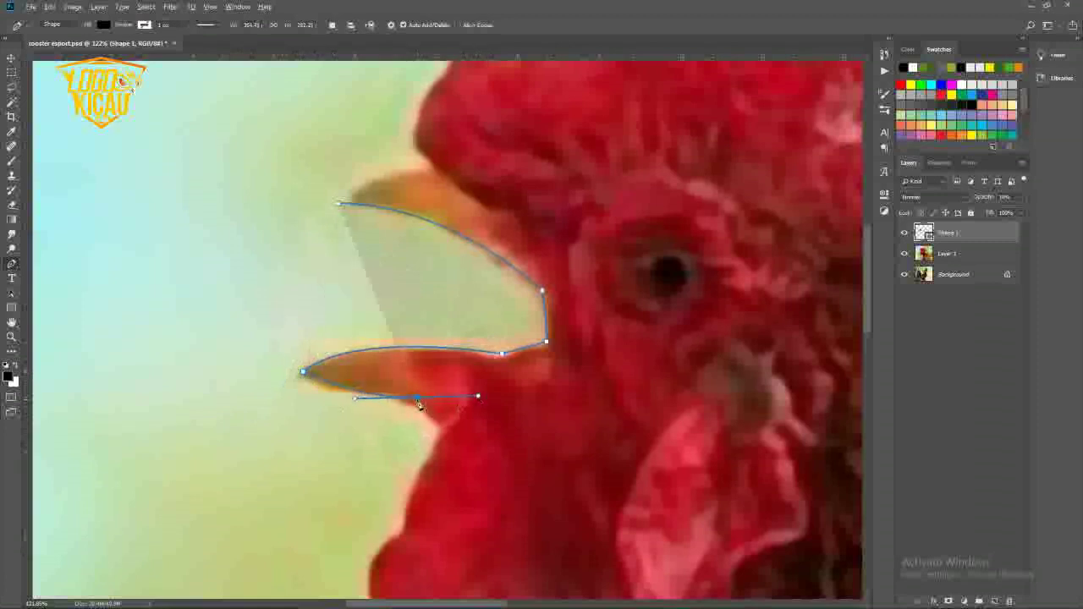
Continue the path down the outer edge of the wattle, adding small notches, and up to its base at the neck
{"action": "scroll", "coordinate": [451, 437], "scroll_direction": "down", "scroll_amount": 9}
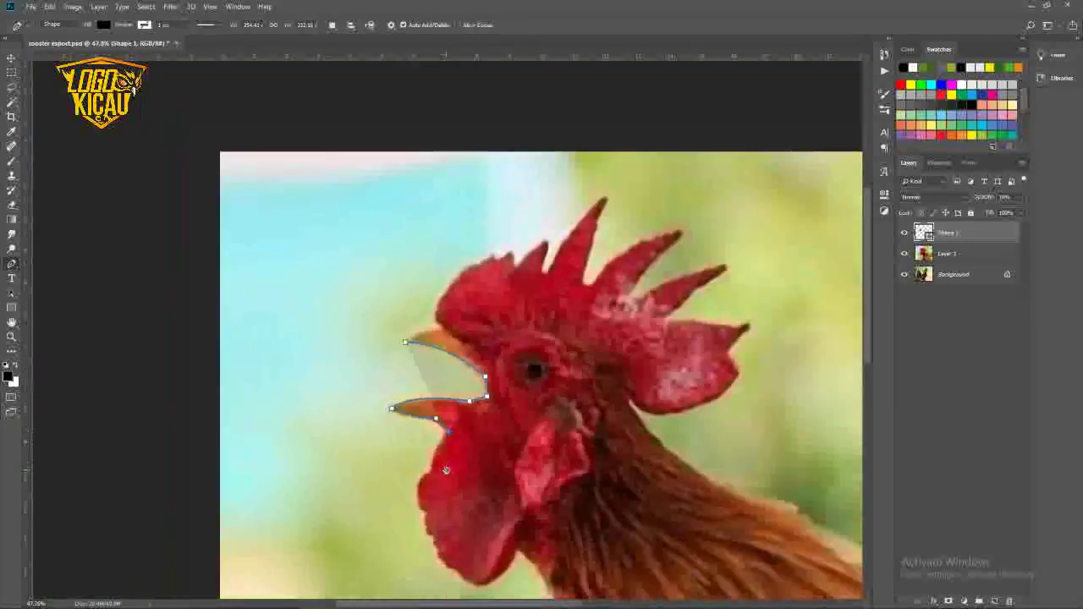
{"action": "scroll", "coordinate": [446, 471], "scroll_direction": "up", "scroll_amount": 5}
{"action": "left_click_drag", "start_coordinate": [367, 449], "coordinate": [372, 468]}
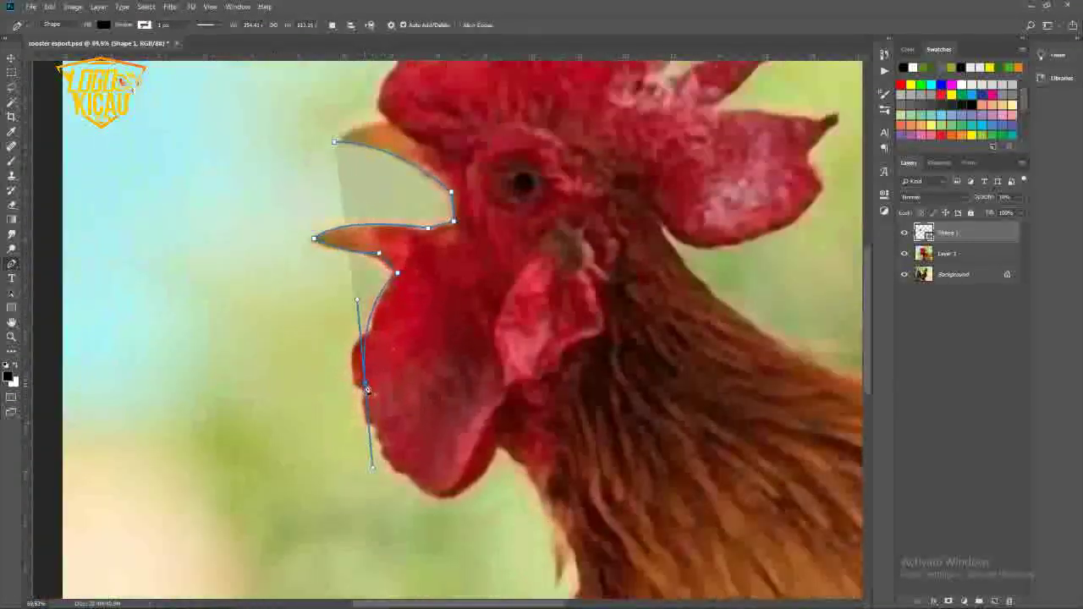
{"action": "left_click", "coordinate": [379, 366], "text": "alt"}
{"action": "scroll", "coordinate": [410, 412], "scroll_direction": "down", "scroll_amount": 2}
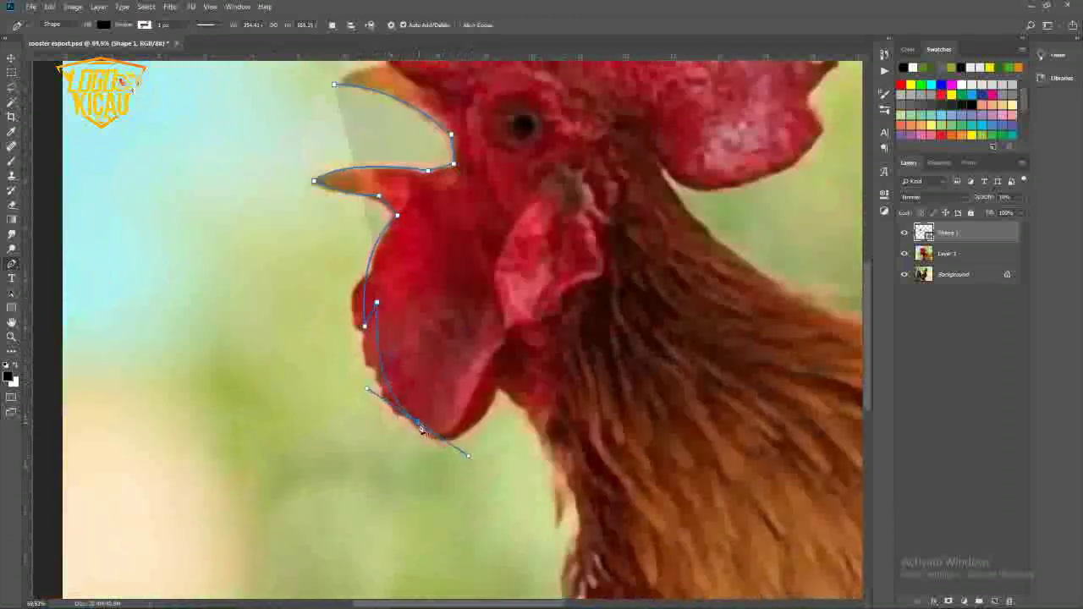
{"action": "scroll", "coordinate": [401, 417], "scroll_direction": "up", "scroll_amount": 2}
{"action": "scroll", "coordinate": [401, 416], "scroll_direction": "right", "scroll_amount": 2}
{"action": "left_click_drag", "start_coordinate": [448, 432], "coordinate": [481, 369]}
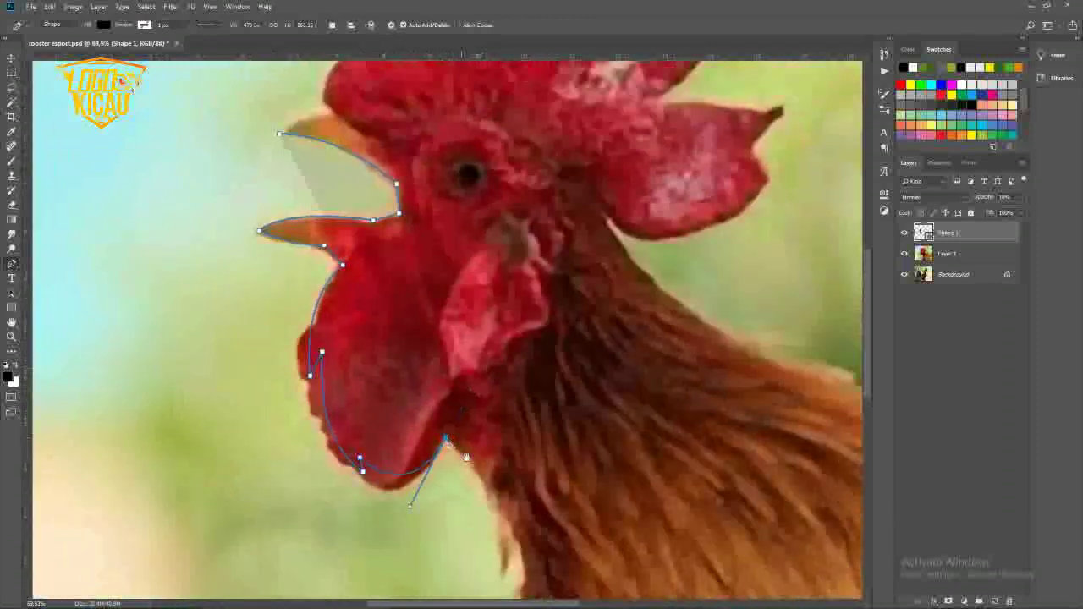
Trace a jagged feathered edge up between the red face and the neck feathers to the back of the head
{"action": "scroll", "coordinate": [367, 330], "scroll_direction": "down", "scroll_amount": 2}
{"action": "mouse_move", "coordinate": [371, 341]}
{"action": "left_mouse_down"}
{"action": "mouse_move", "coordinate": [389, 366]}
{"action": "mouse_move", "coordinate": [384, 271]}
{"action": "mouse_move", "coordinate": [444, 256]}
{"action": "mouse_move", "coordinate": [390, 347]}
{"action": "left_mouse_up"}
{"action": "scroll", "coordinate": [381, 287], "scroll_direction": "up", "scroll_amount": 2}
{"action": "scroll", "coordinate": [397, 343], "scroll_direction": "up", "scroll_amount": 1}
{"action": "left_click", "coordinate": [397, 333], "text": "alt"}
{"action": "left_click", "coordinate": [421, 264], "text": "alt"}
{"action": "left_click_drag", "start_coordinate": [377, 260], "coordinate": [401, 358]}
{"action": "left_click", "coordinate": [408, 312]}
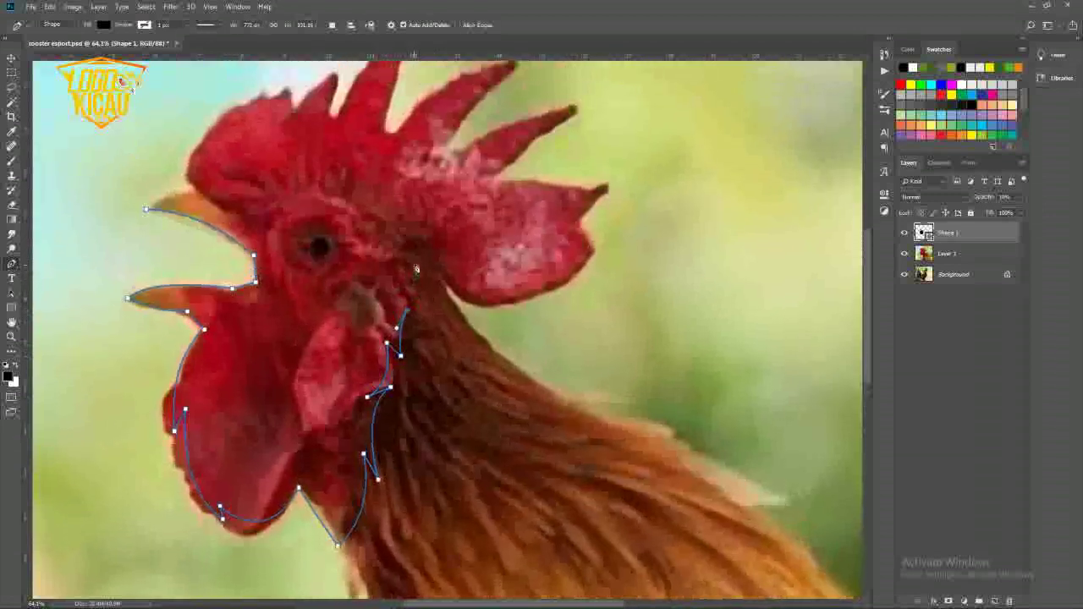
{"action": "left_click_drag", "start_coordinate": [430, 279], "coordinate": [380, 312]}
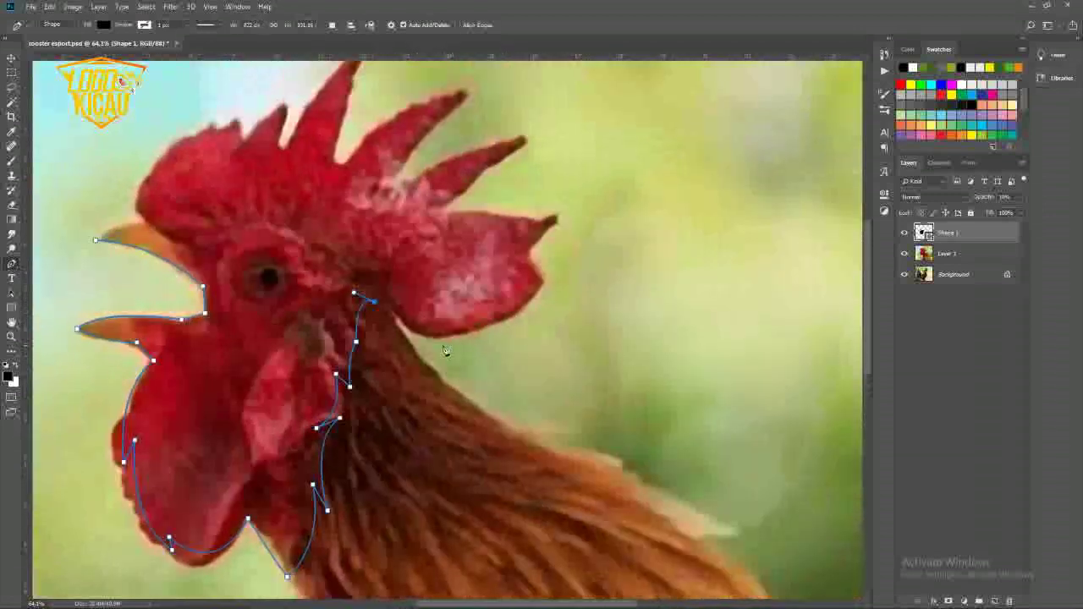
Outline the notched rear lobe of the comb and its two rearmost spikes with curved segments
{"action": "left_click_drag", "start_coordinate": [544, 324], "coordinate": [652, 249]}
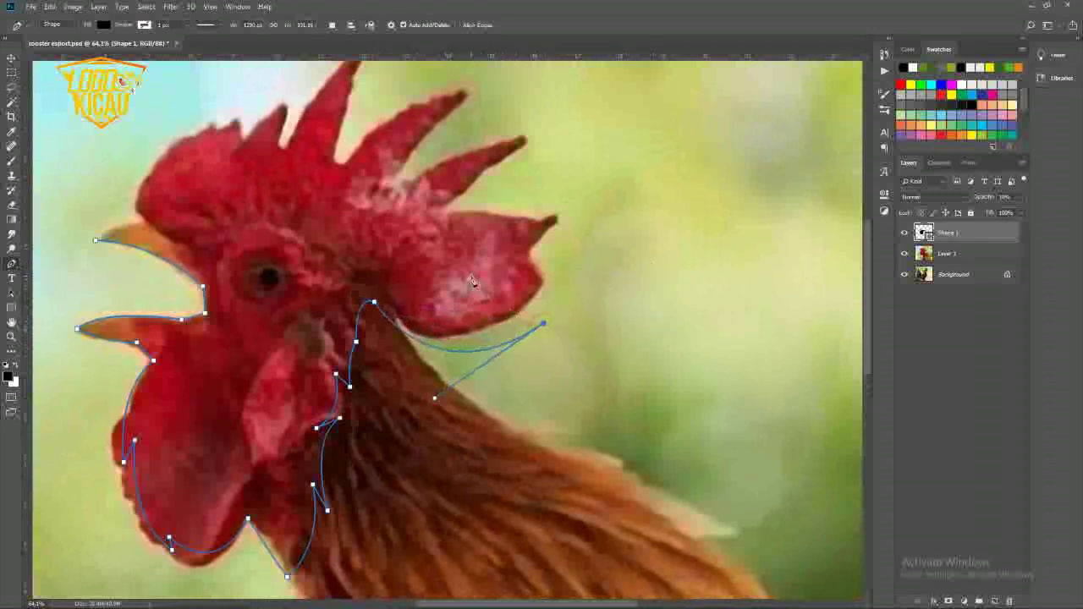
{"action": "left_click_drag", "start_coordinate": [513, 310], "coordinate": [502, 272]}
{"action": "left_click", "coordinate": [550, 257]}
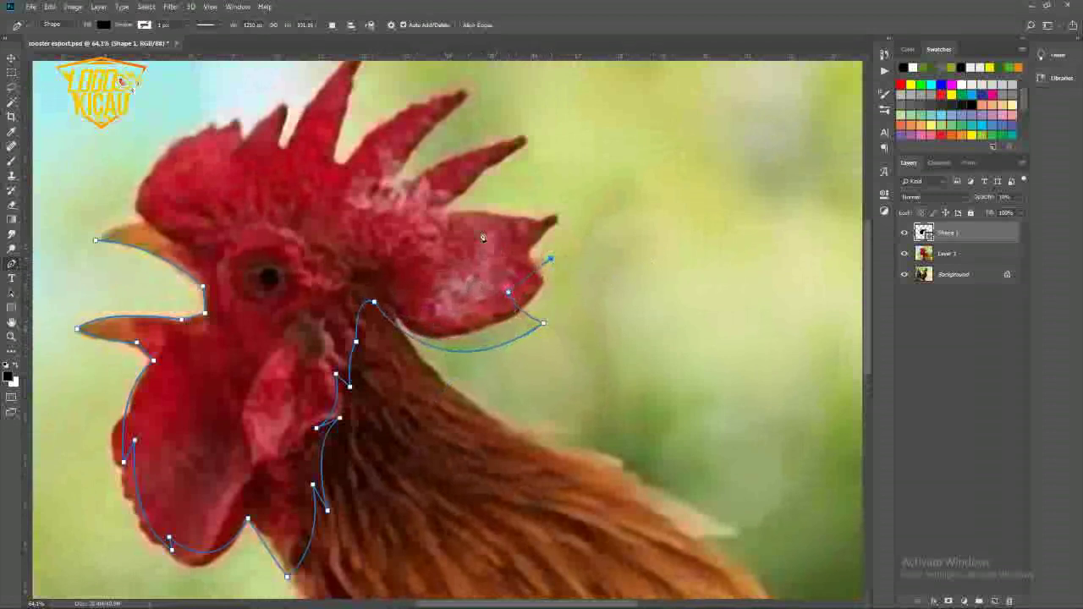
{"action": "left_click_drag", "start_coordinate": [444, 219], "coordinate": [626, 158]}
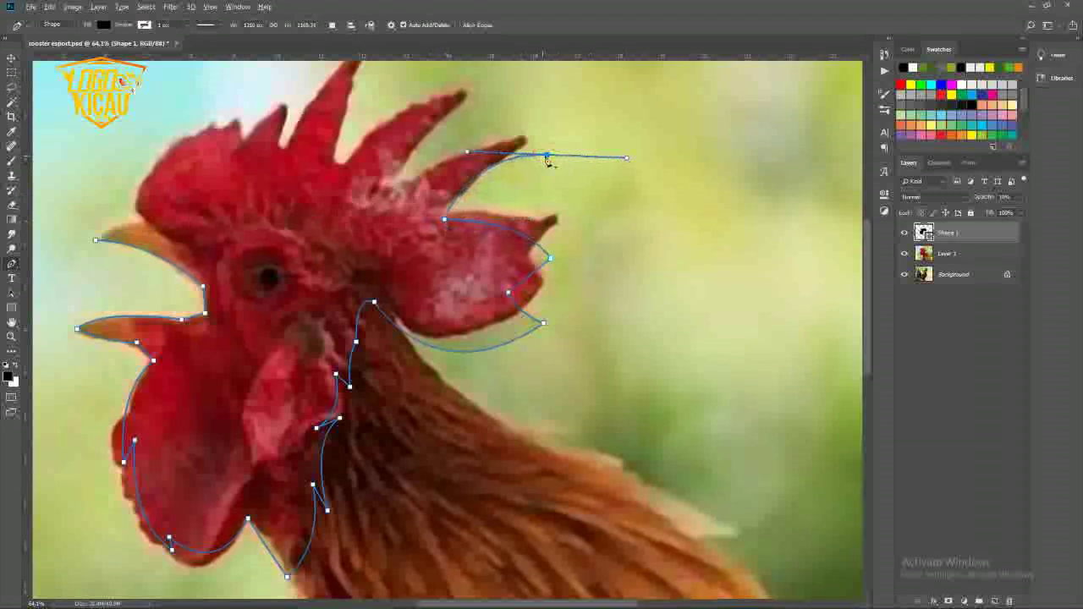
{"action": "left_click_drag", "start_coordinate": [374, 173], "coordinate": [490, 111]}
Continue the outline along the front comb spikes with curved, pointed segments
{"action": "scroll", "coordinate": [456, 144], "scroll_direction": "up", "scroll_amount": 1}
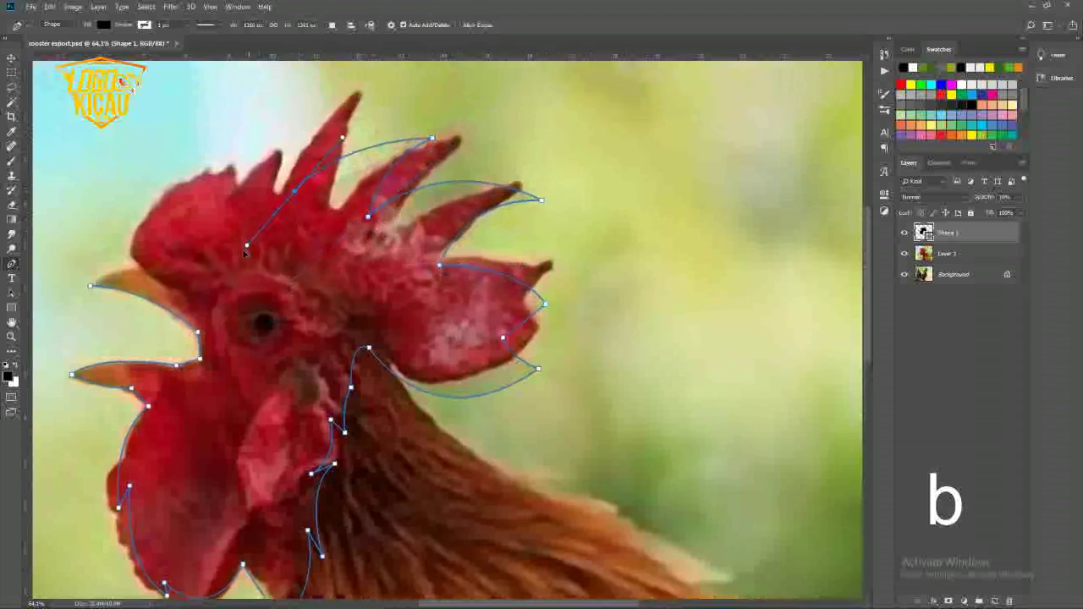
{"action": "left_click_drag", "start_coordinate": [296, 191], "coordinate": [324, 188]}
{"action": "scroll", "coordinate": [313, 186], "scroll_direction": "up", "scroll_amount": 1}
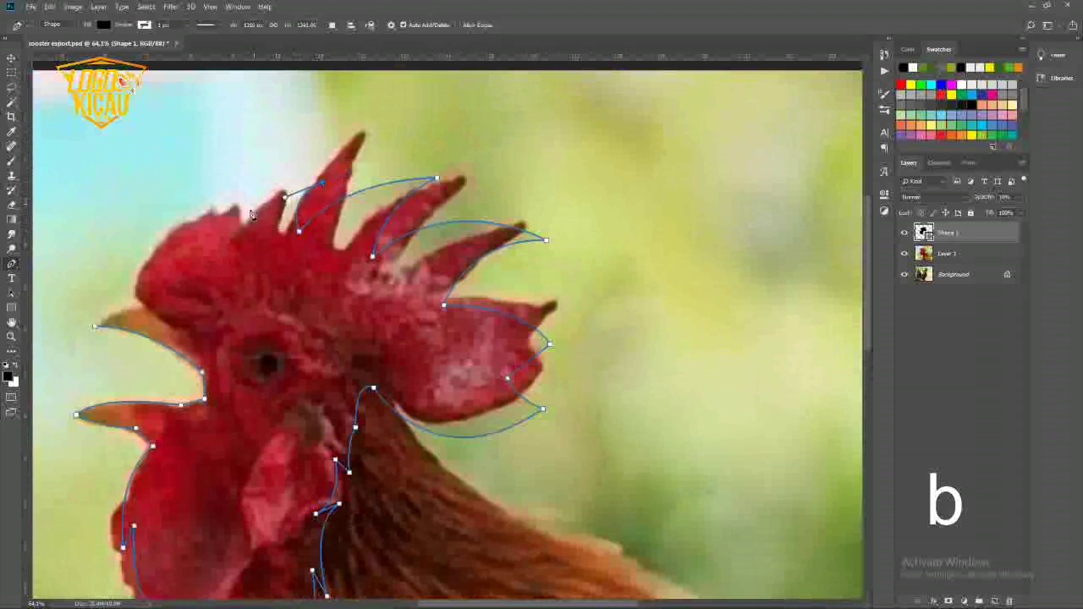
{"action": "left_click_drag", "start_coordinate": [237, 226], "coordinate": [206, 268]}
Trace the rounded front of the comb down to the upper beak and close the head outline at the beak tip
{"action": "scroll", "coordinate": [240, 225], "scroll_direction": "down", "scroll_amount": 2}
{"action": "scroll", "coordinate": [240, 225], "scroll_direction": "left", "scroll_amount": 2}
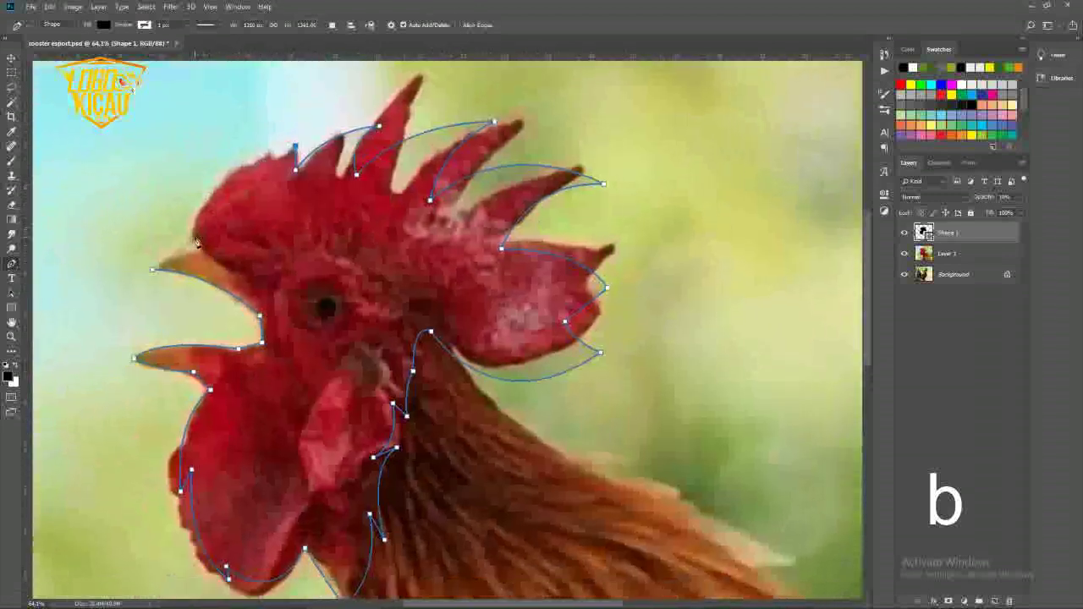
{"action": "scroll", "coordinate": [278, 142], "scroll_direction": "up", "scroll_amount": 2}
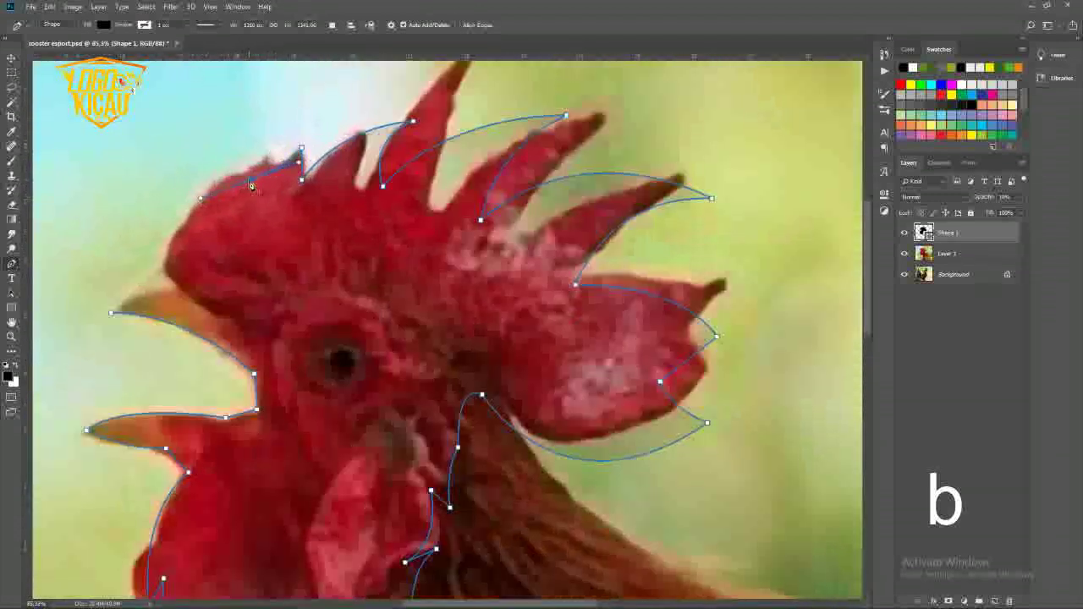
{"action": "scroll", "coordinate": [179, 292], "scroll_direction": "down", "scroll_amount": 1}
{"action": "scroll", "coordinate": [179, 293], "scroll_direction": "left", "scroll_amount": 7}
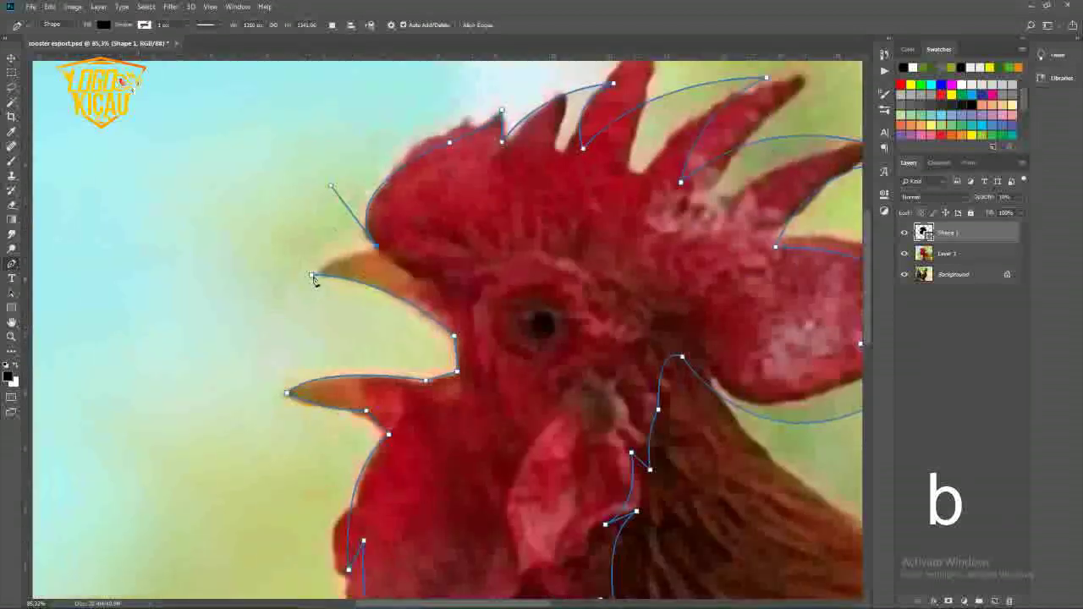
{"action": "scroll", "coordinate": [284, 301], "scroll_direction": "down", "scroll_amount": 3}
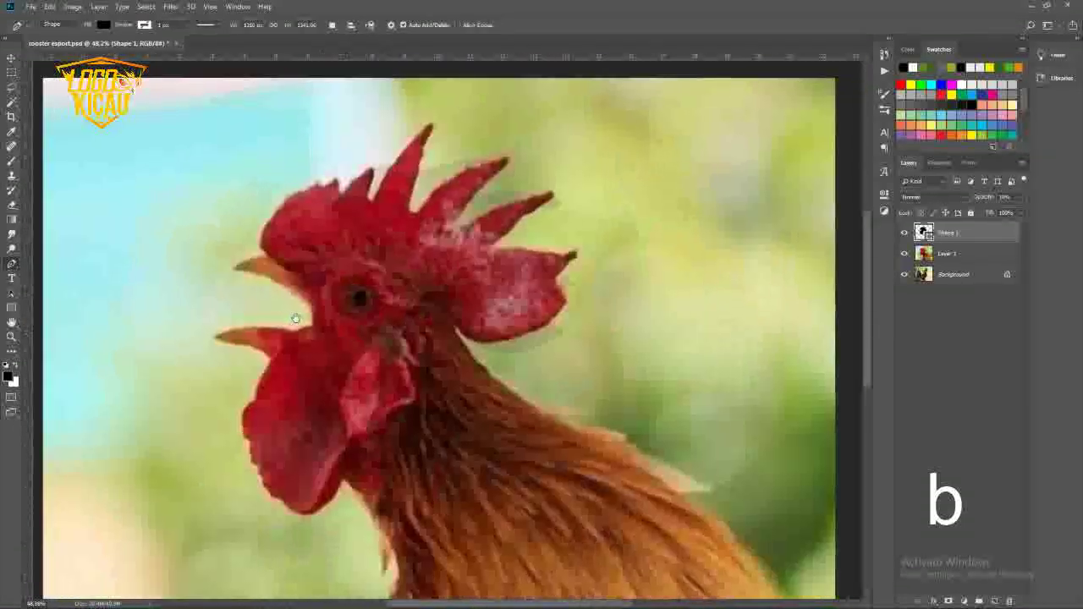
Hide the head shape temporarily and set the foreground colour to a red matching the rooster's comb
{"action": "left_click", "coordinate": [903, 234]}
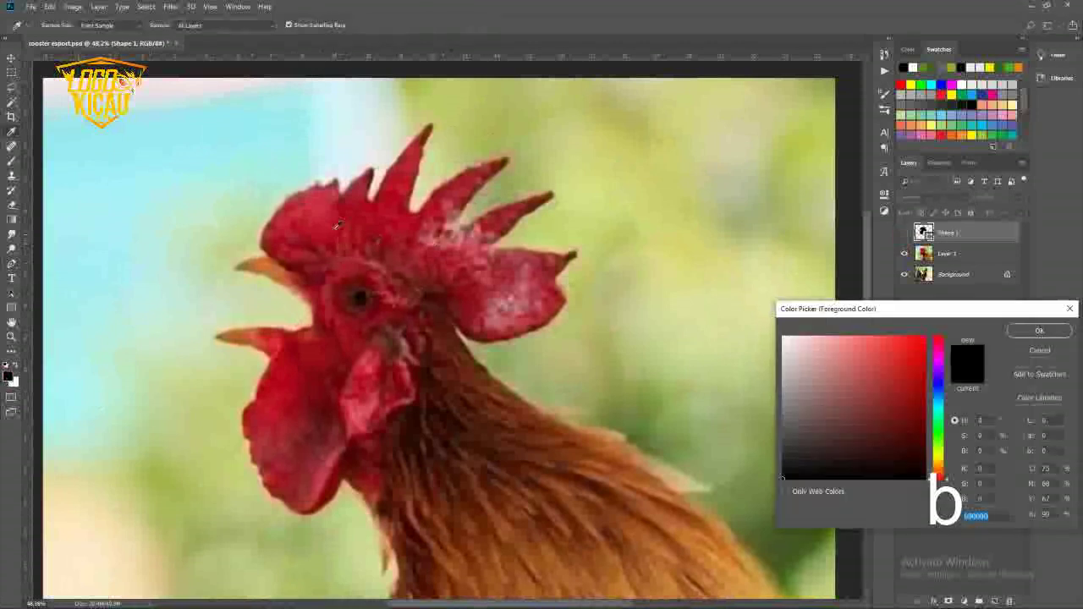
{"action": "left_click", "coordinate": [914, 338]}
{"action": "left_click", "coordinate": [1039, 323]}
{"action": "left_click", "coordinate": [904, 235]}
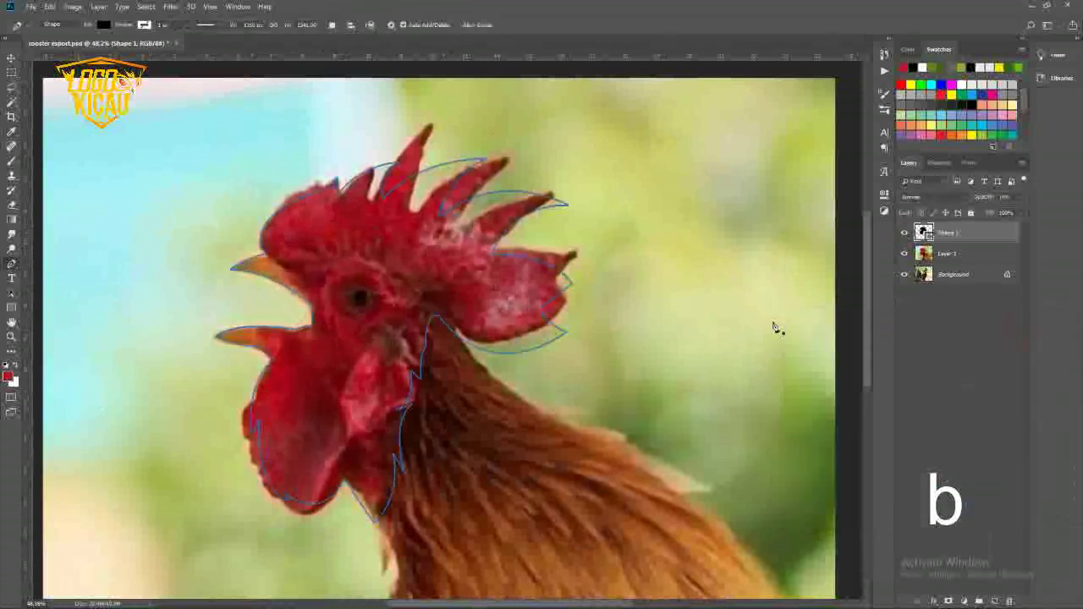
Draw a closed curved eye-socket shape around the rooster's eye as a separate shape layer
{"action": "scroll", "coordinate": [333, 306], "scroll_direction": "up", "scroll_amount": 3}
{"action": "scroll", "coordinate": [335, 296], "scroll_direction": "up", "scroll_amount": 1}
{"action": "left_click", "coordinate": [324, 245]}
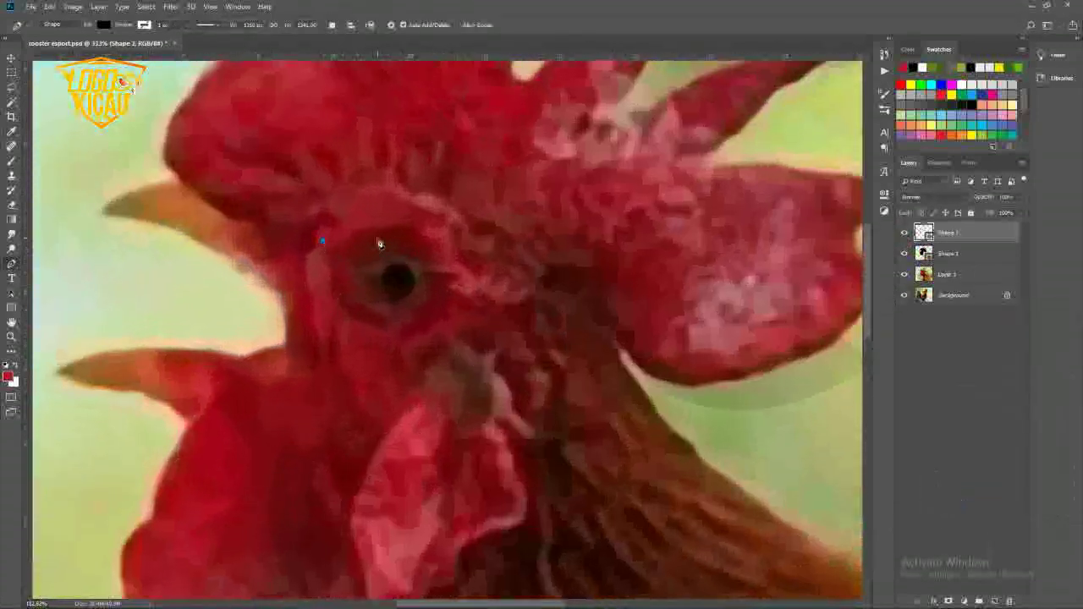
{"action": "left_click_drag", "start_coordinate": [482, 245], "coordinate": [521, 292]}
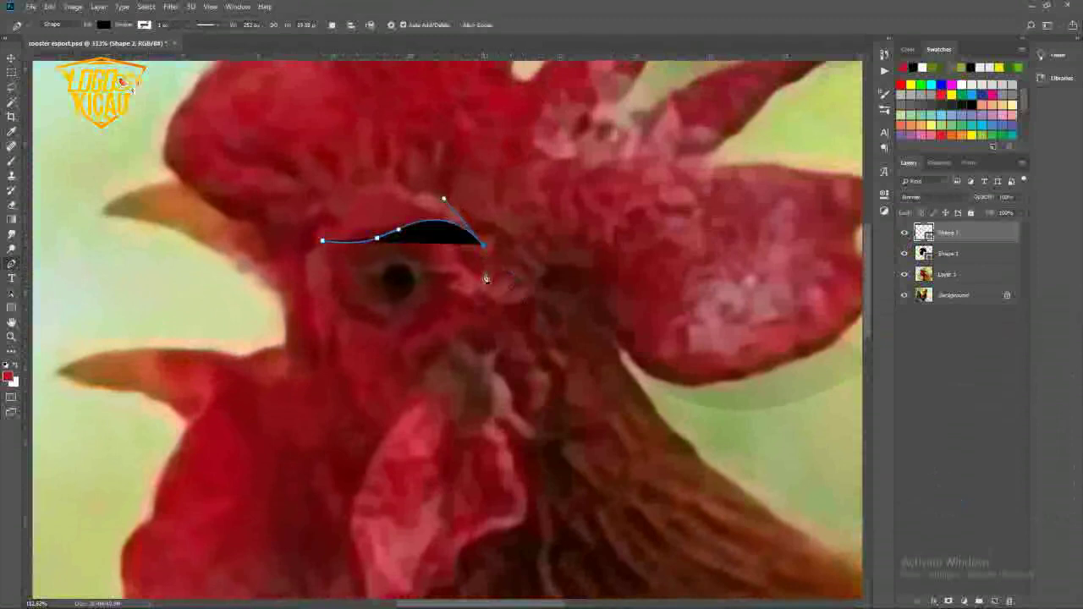
{"action": "left_click_drag", "start_coordinate": [353, 317], "coordinate": [253, 311]}
{"action": "key", "text": "ctrl+z"}
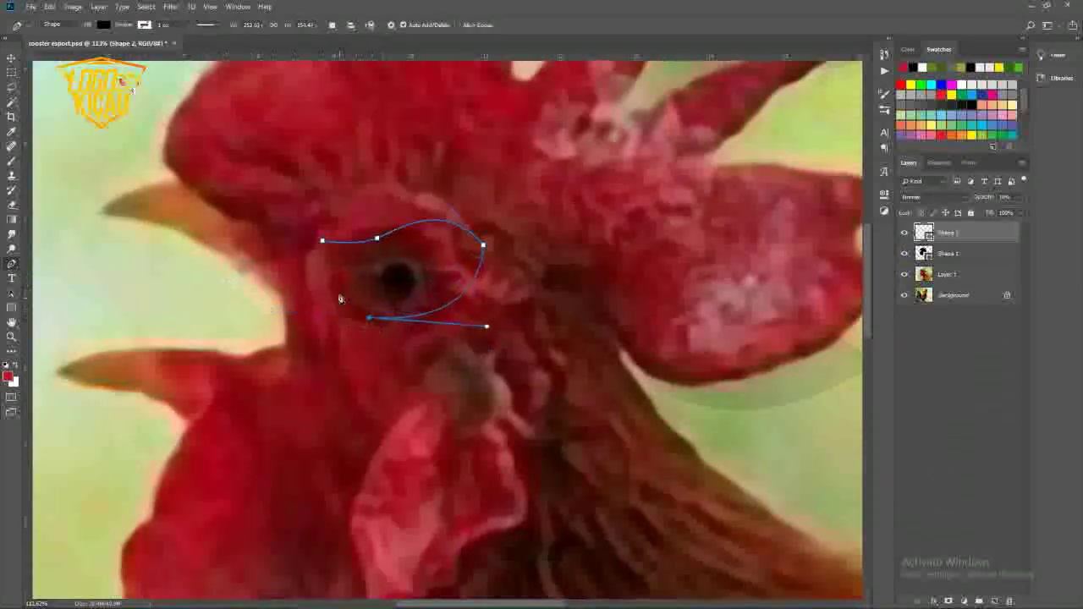
{"action": "scroll", "coordinate": [367, 313], "scroll_direction": "down", "scroll_amount": 5}
{"action": "scroll", "coordinate": [374, 313], "scroll_direction": "up", "scroll_amount": 4}
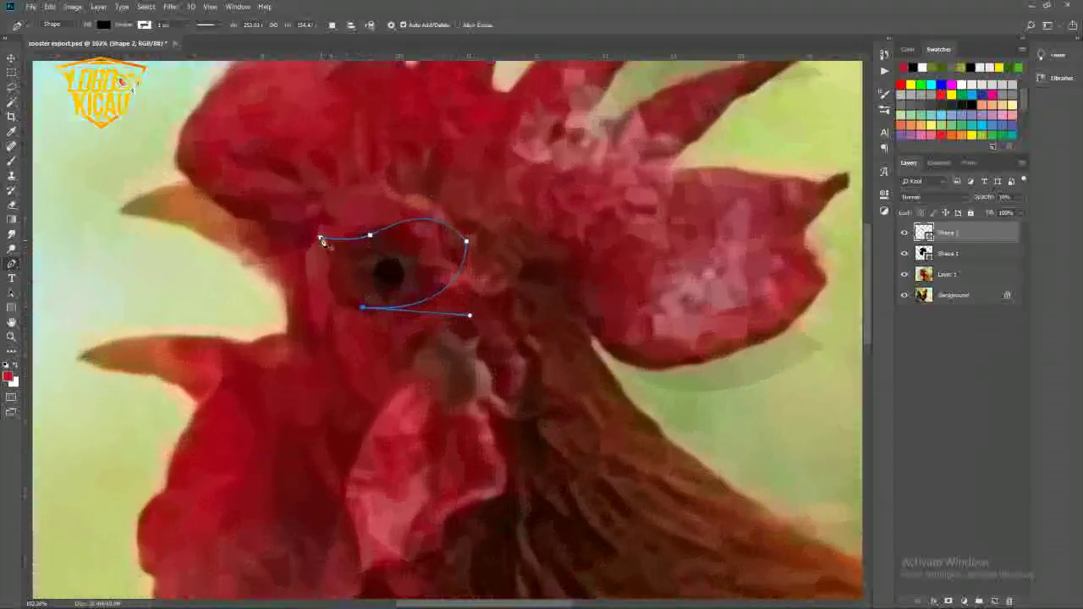
{"action": "left_click_drag", "start_coordinate": [321, 238], "coordinate": [329, 182]}
Rotate the eye-socket shape slightly and reposition it over the rooster's eye
{"action": "key", "text": "ctrl+t"}
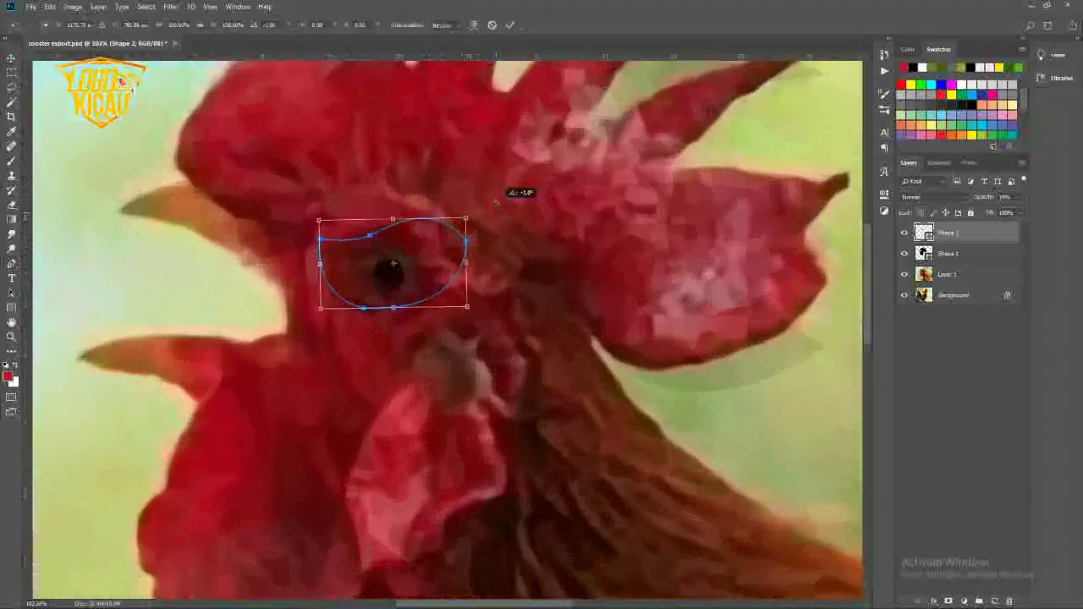
{"action": "key", "text": "Return"}
{"action": "key", "text": "v"}
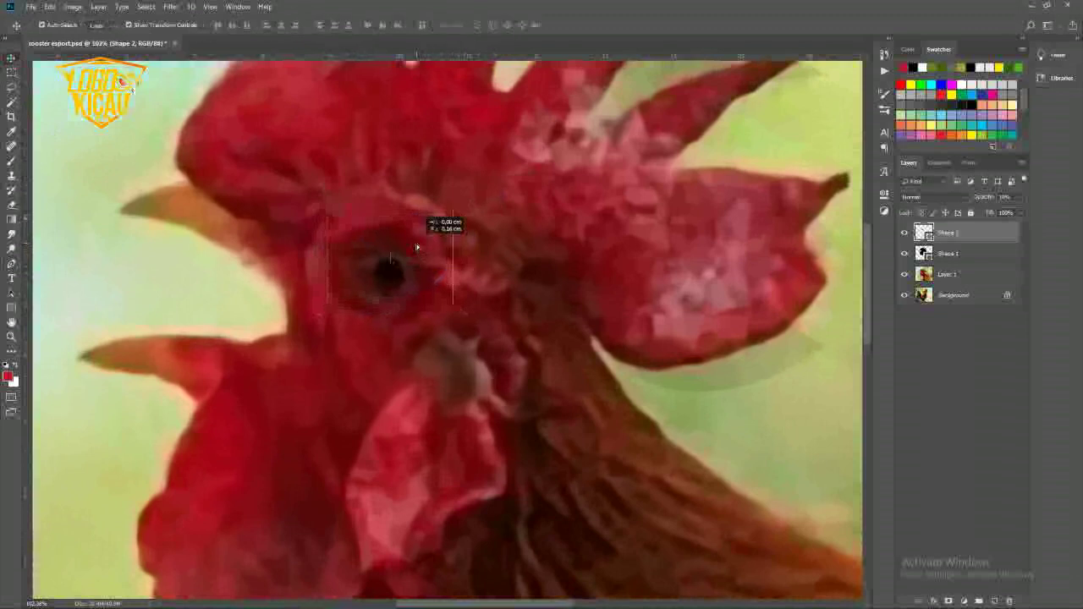
{"action": "scroll", "coordinate": [417, 251], "scroll_direction": "down", "scroll_amount": 2}
{"action": "scroll", "coordinate": [418, 251], "scroll_direction": "down", "scroll_amount": 1}
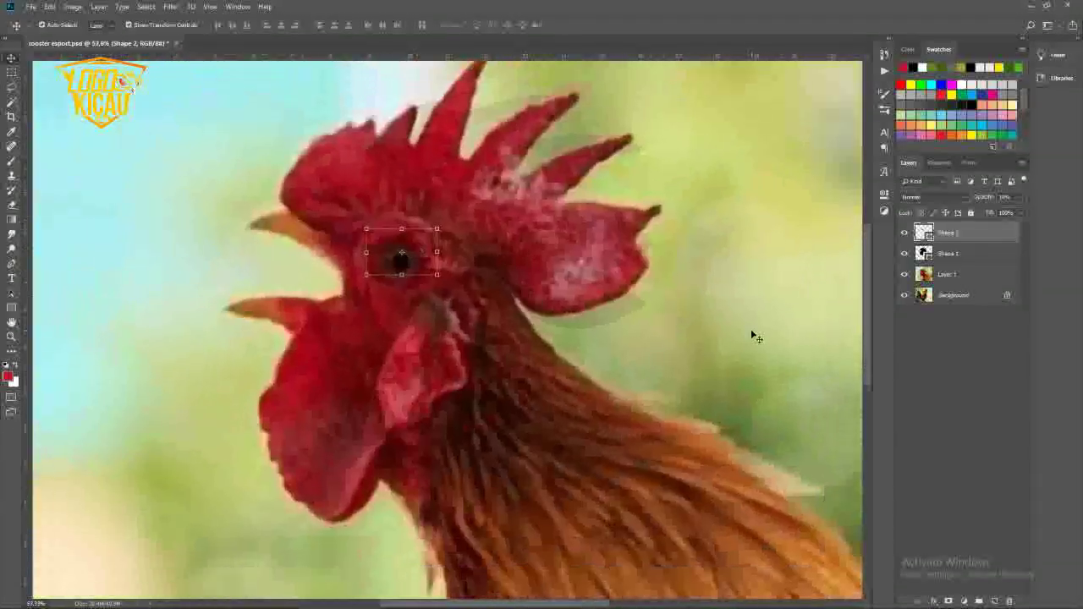
Set the opacity of both shape layers to 100% and hide Layer 1 and the Background
{"action": "left_click", "coordinate": [954, 258]}
{"action": "left_click", "coordinate": [957, 234]}
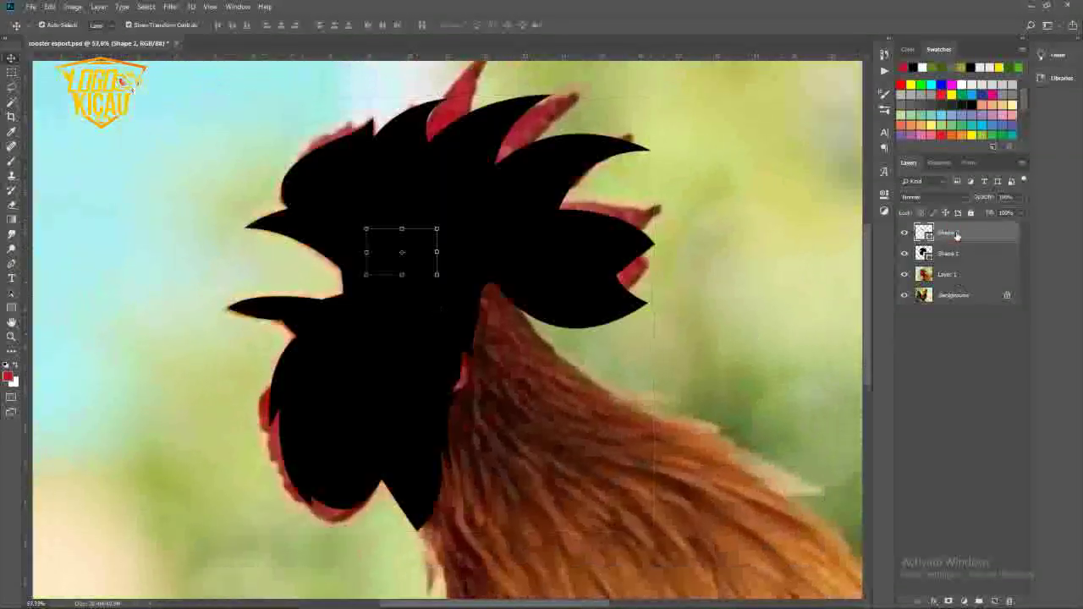
{"action": "left_click", "coordinate": [954, 253]}
{"action": "left_click", "coordinate": [904, 274]}
{"action": "left_click", "coordinate": [904, 295]}
{"action": "scroll", "coordinate": [362, 283], "scroll_direction": "up", "scroll_amount": 3}
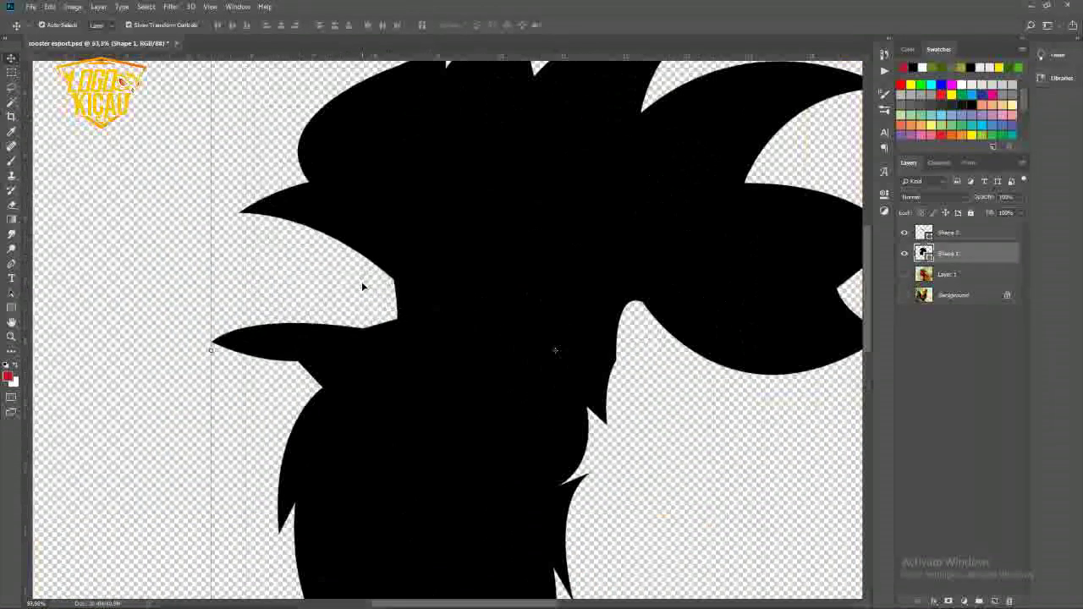
Hide the head silhouette and draw a circle about 77 px wide inside the eye-socket shape with the Ellipse tool
{"action": "left_click", "coordinate": [957, 235]}
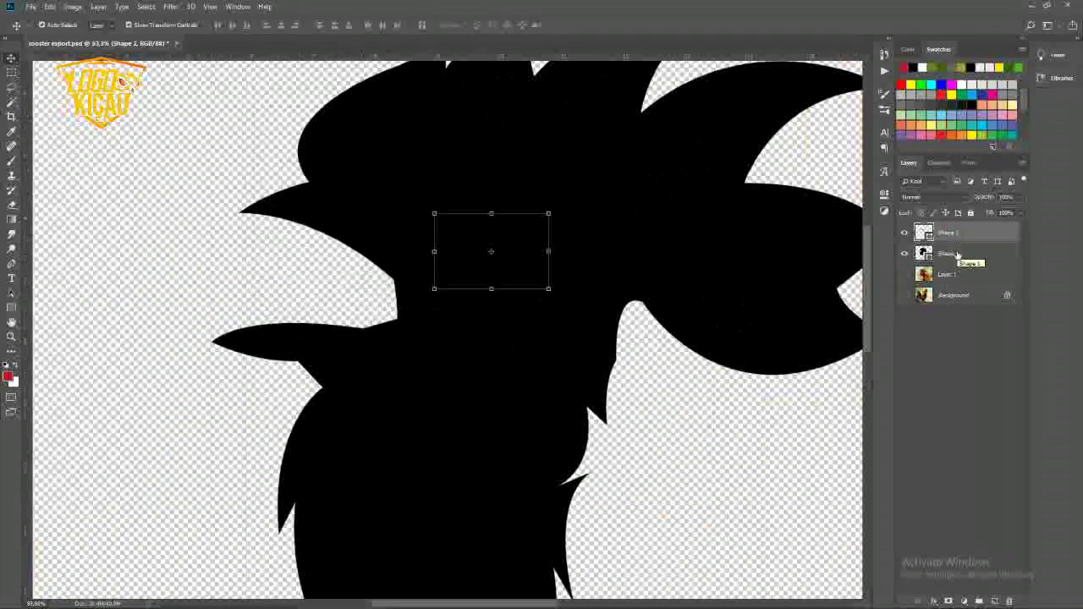
{"action": "left_click", "coordinate": [903, 253]}
{"action": "left_click", "coordinate": [11, 307]}
{"action": "left_click", "coordinate": [65, 330]}
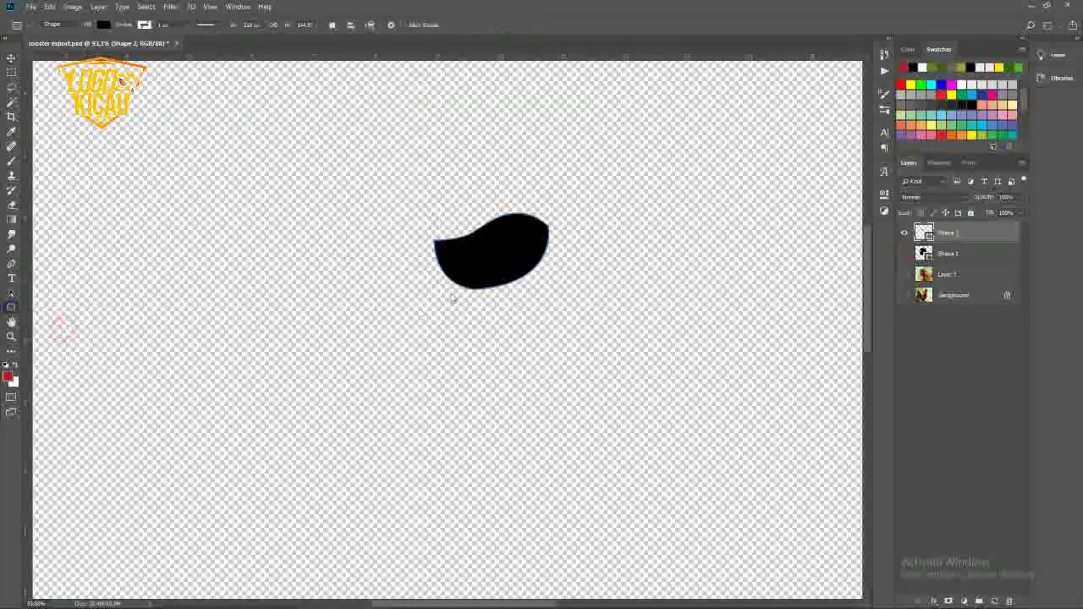
{"action": "scroll", "coordinate": [516, 242], "scroll_direction": "up", "scroll_amount": 2}
{"action": "left_click_drag", "start_coordinate": [435, 240], "coordinate": [508, 313]}
Change the circle's fill colour to bright yellow
{"action": "double_click", "coordinate": [923, 233]}
{"action": "left_click", "coordinate": [938, 455]}
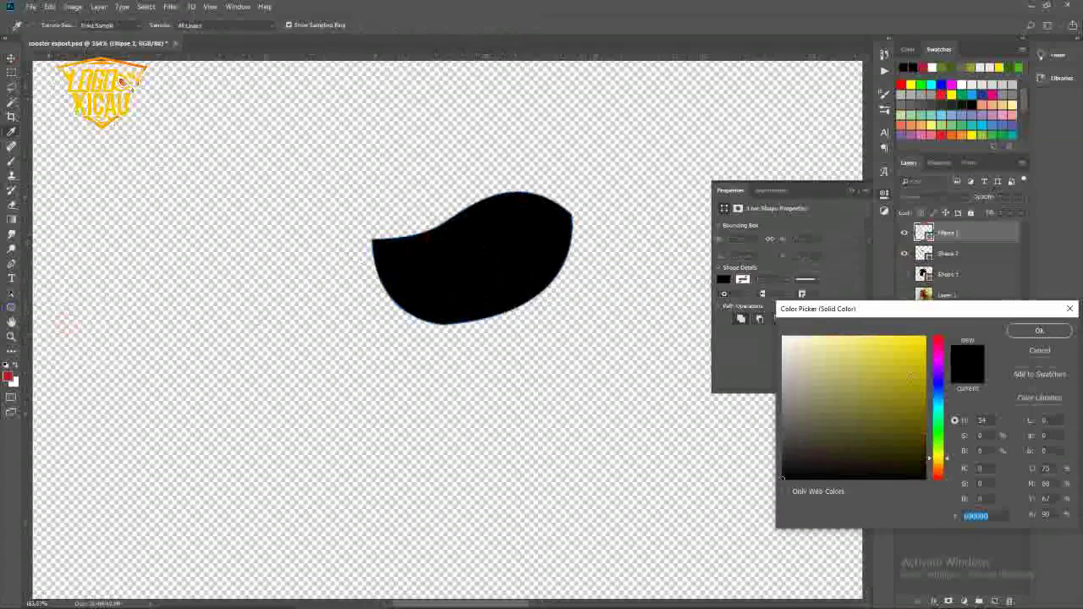
{"action": "left_click", "coordinate": [920, 347]}
{"action": "left_click", "coordinate": [1038, 330]}
Duplicate the yellow circle and fill the copy with near-black
{"action": "key", "text": "v"}
{"action": "key", "text": "ctrl+j"}
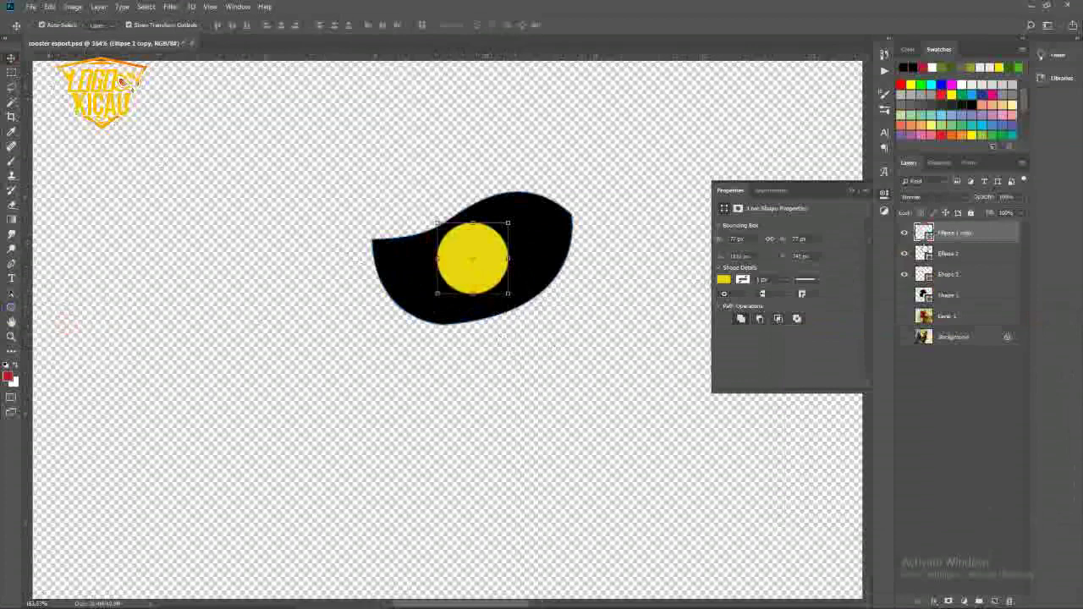
{"action": "double_click", "coordinate": [923, 232]}
{"action": "left_click", "coordinate": [854, 472]}
{"action": "left_click", "coordinate": [1039, 341]}
Scale the dark circle down into a small pupil at the lower-left edge of the yellow iris
{"action": "key", "text": "ctrl+t"}
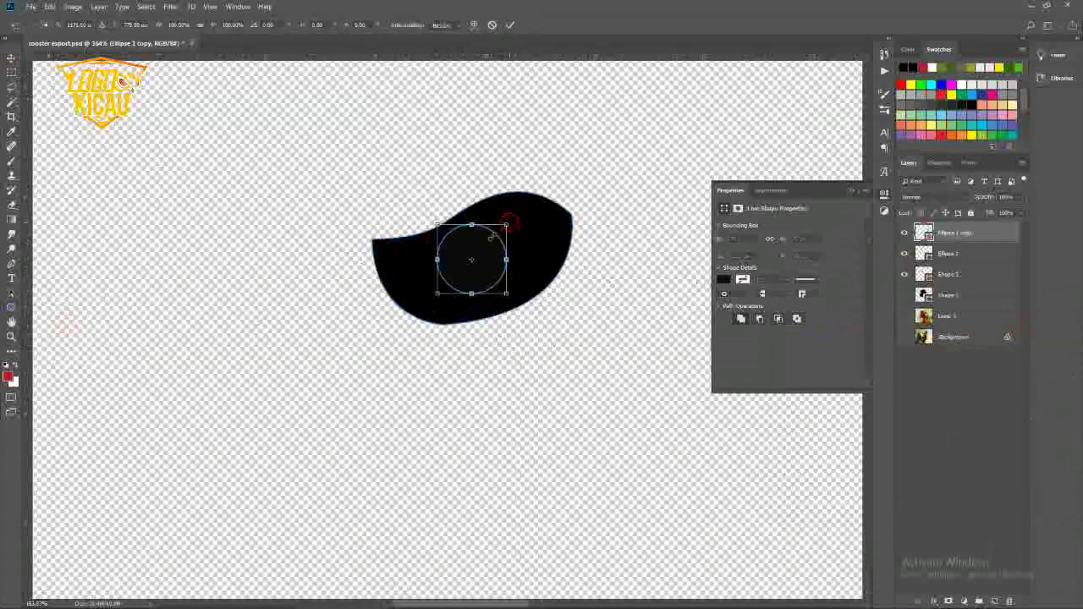
{"action": "left_click_drag", "start_coordinate": [505, 225], "coordinate": [448, 277]}
{"action": "key", "text": "Return"}
Show the head silhouette again and add a new empty layer directly above it
{"action": "scroll", "coordinate": [479, 247], "scroll_direction": "up", "scroll_amount": 2}
{"action": "scroll", "coordinate": [434, 314], "scroll_direction": "down", "scroll_amount": 5}
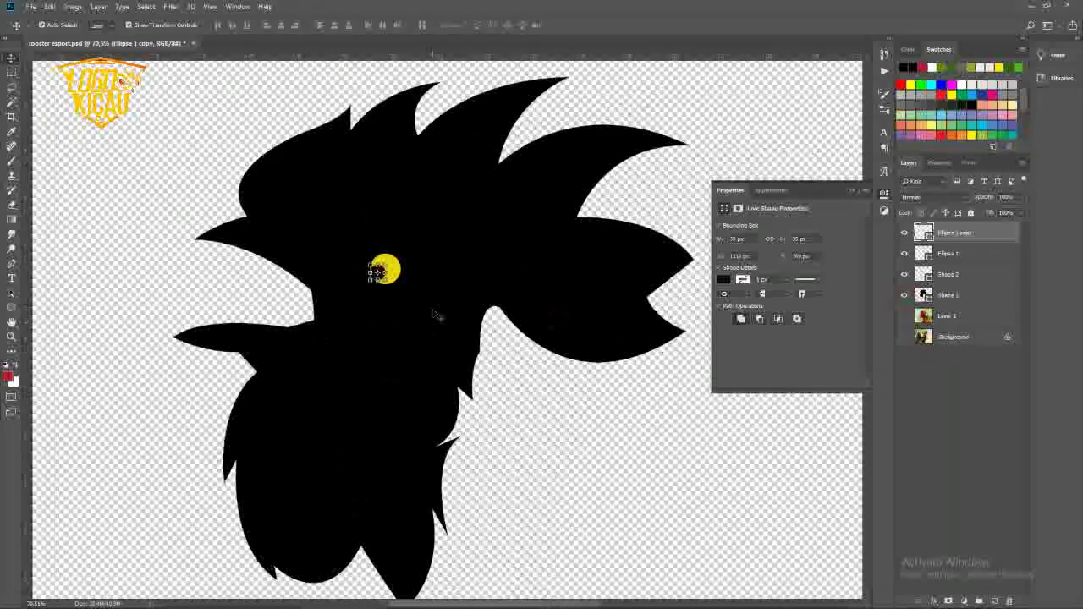
{"action": "left_click", "coordinate": [309, 201]}
{"action": "left_click", "coordinate": [994, 601]}
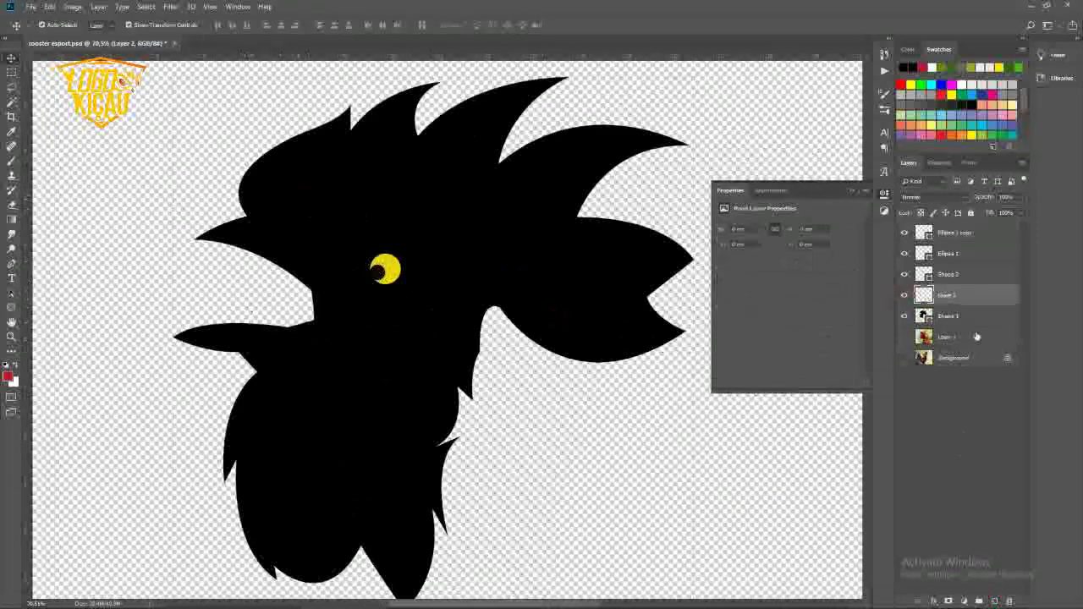
Draw a red Pen shape inside the upper beak, clipped to the silhouette, with a narrow crease near the beak tip
{"action": "left_click", "coordinate": [11, 265]}
{"action": "scroll", "coordinate": [222, 239], "scroll_direction": "up", "scroll_amount": 5}
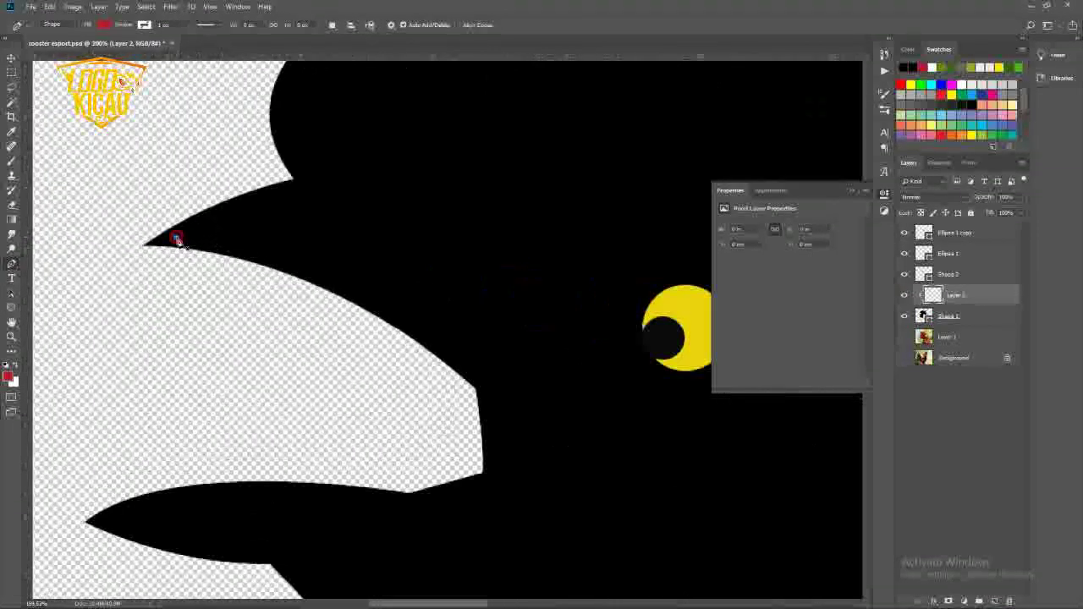
{"action": "left_click", "coordinate": [175, 236]}
{"action": "left_click_drag", "start_coordinate": [313, 193], "coordinate": [358, 196]}
{"action": "scroll", "coordinate": [313, 201], "scroll_direction": "right", "scroll_amount": 3}
{"action": "left_click_drag", "start_coordinate": [283, 247], "coordinate": [300, 255]}
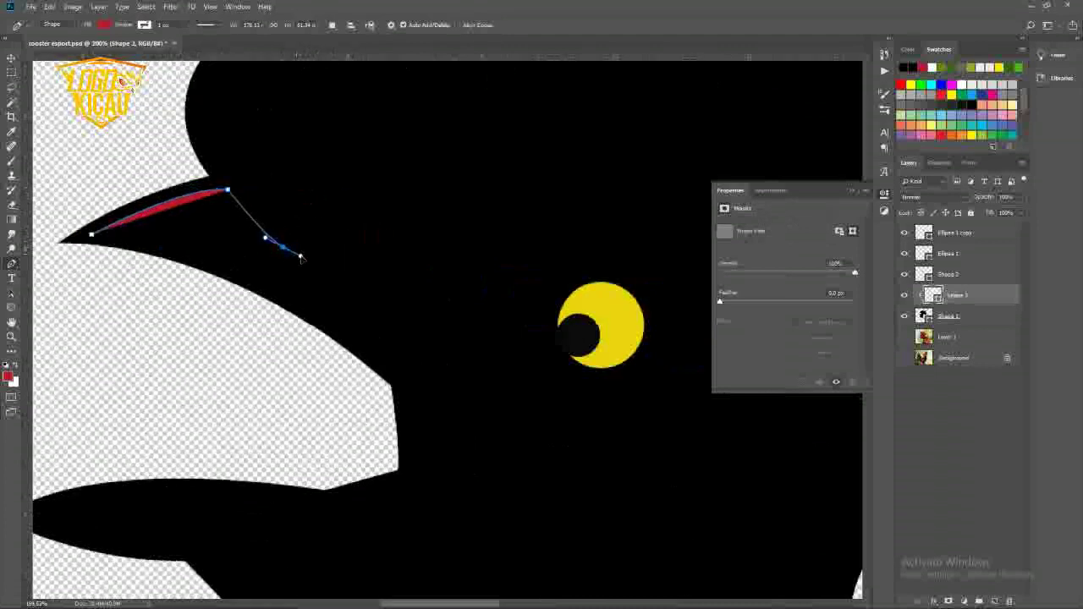
{"action": "left_click", "coordinate": [373, 348]}
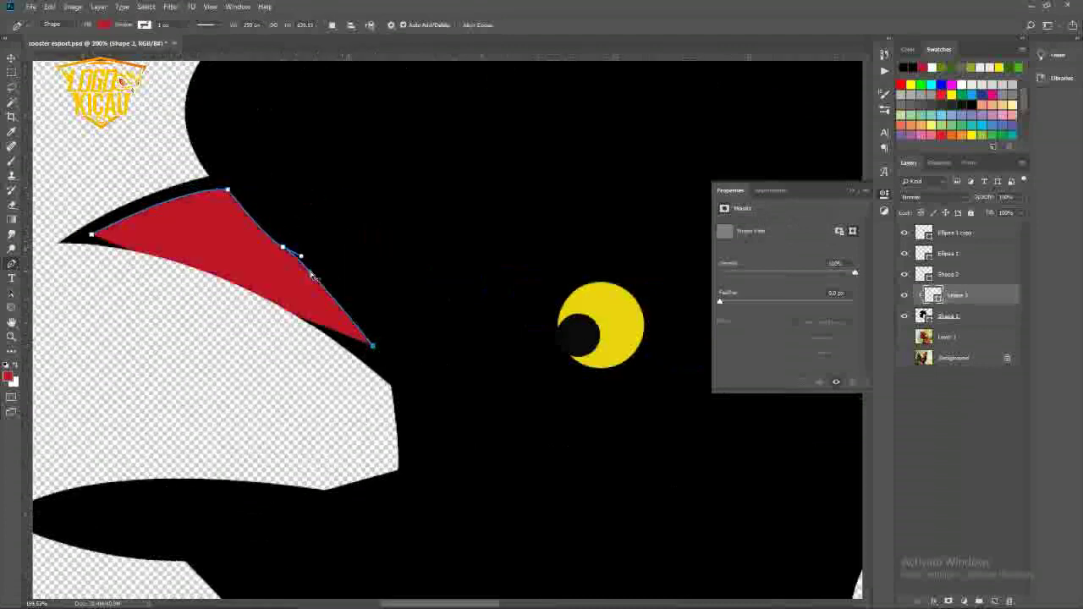
{"action": "key", "text": "ctrl+z"}
{"action": "left_click", "coordinate": [373, 349]}
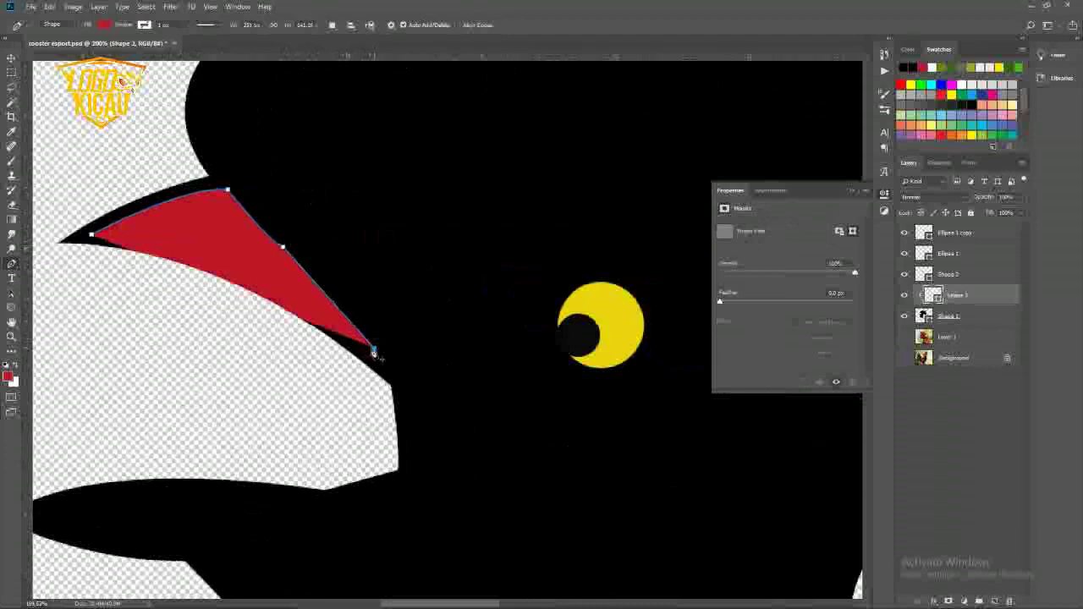
{"action": "scroll", "coordinate": [375, 350], "scroll_direction": "left", "scroll_amount": 3}
{"action": "left_click_drag", "start_coordinate": [241, 245], "coordinate": [227, 244]}
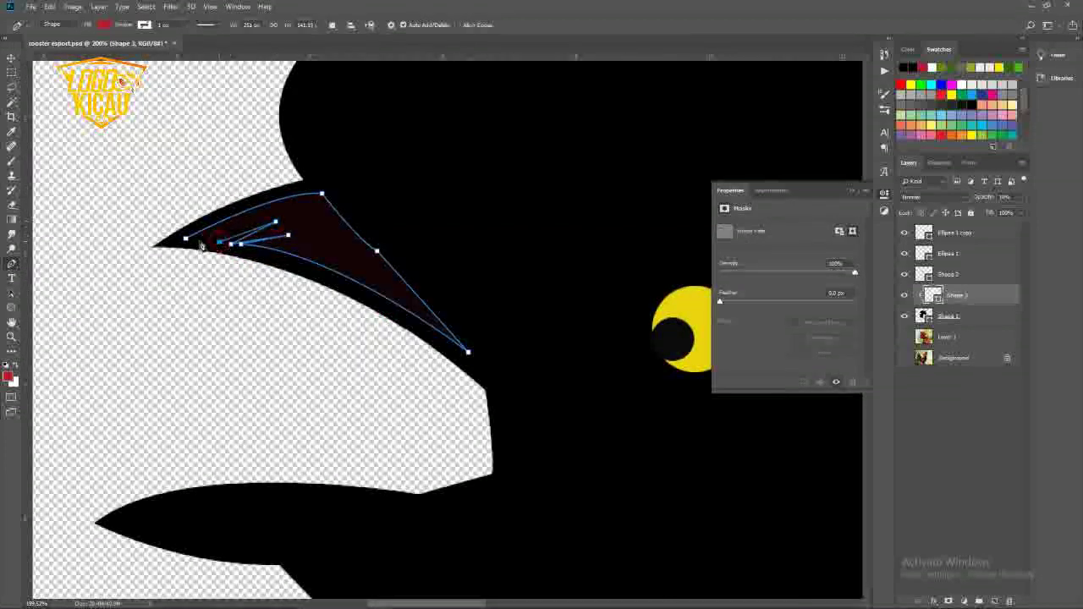
{"action": "key", "text": "Return"}
Change the upper beak shape's fill to the eye's bright yellow and restore its full opacity
{"action": "double_click", "coordinate": [931, 294]}
{"action": "left_click", "coordinate": [689, 304]}
{"action": "left_click", "coordinate": [1043, 336]}
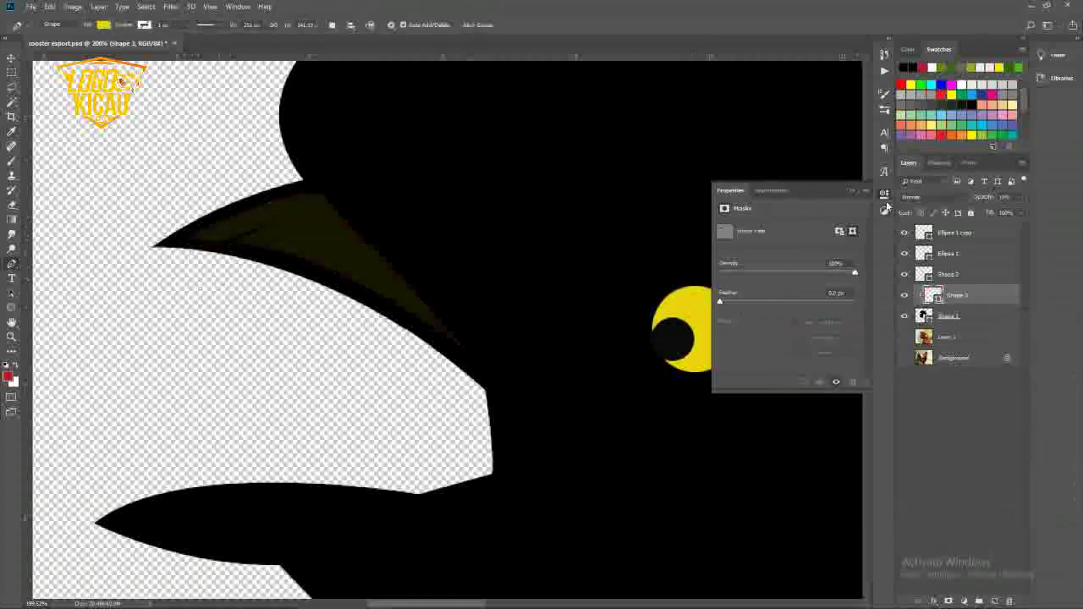
Draw a yellow Pen shape inside the lower beak, with a small crease near its tip and another along its lower edge
{"action": "scroll", "coordinate": [378, 368], "scroll_direction": "down", "scroll_amount": 5}
{"action": "scroll", "coordinate": [377, 368], "scroll_direction": "up", "scroll_amount": 4}
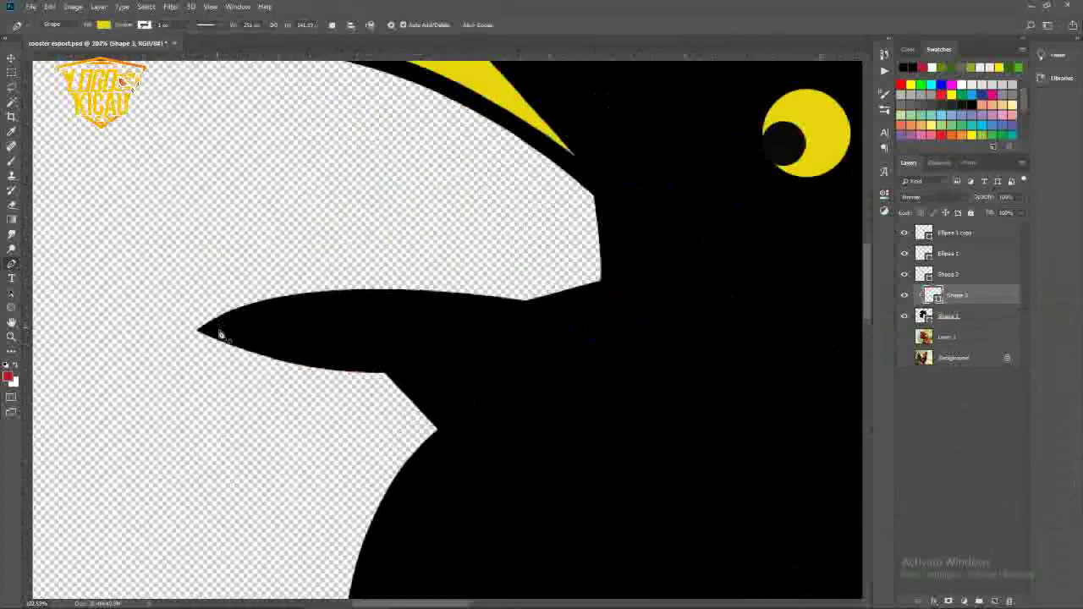
{"action": "left_click", "coordinate": [218, 330]}
{"action": "left_click", "coordinate": [264, 324]}
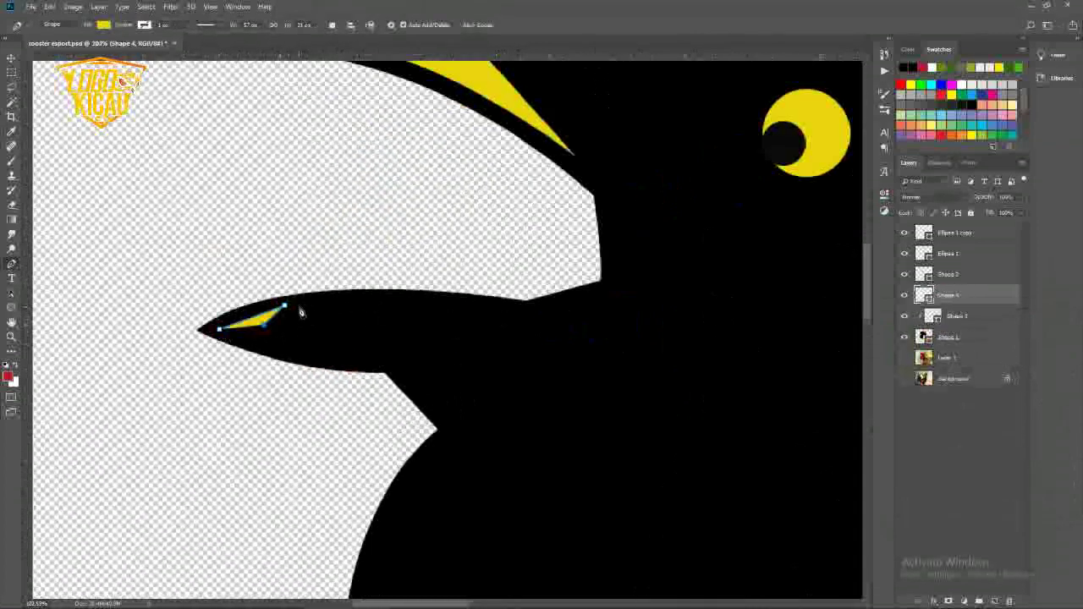
{"action": "left_click", "coordinate": [299, 306]}
{"action": "left_click_drag", "start_coordinate": [519, 319], "coordinate": [611, 339]}
{"action": "left_click", "coordinate": [604, 295]}
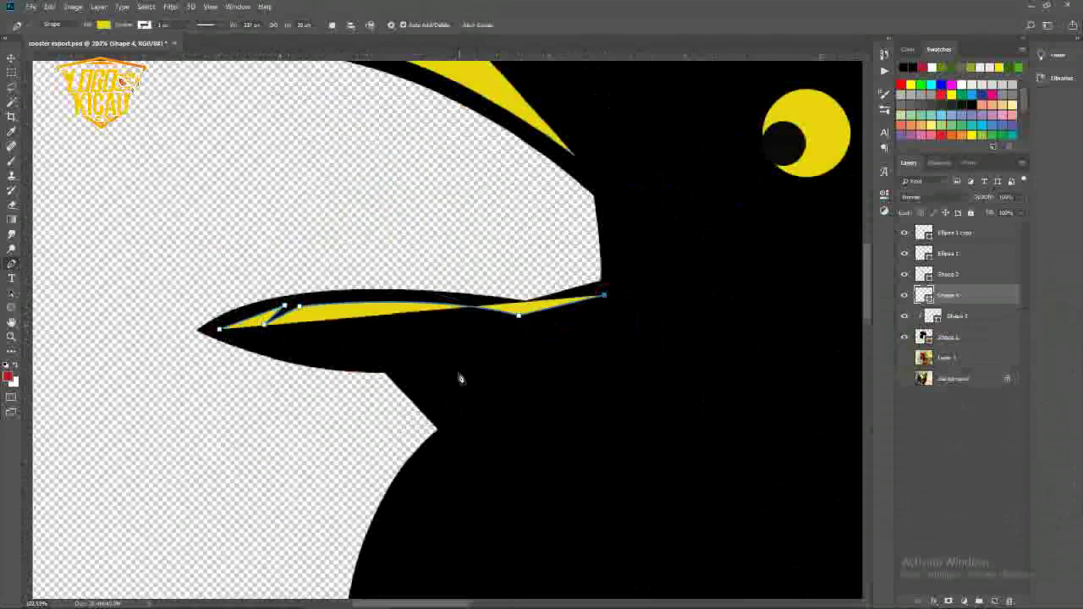
{"action": "left_click", "coordinate": [466, 367]}
{"action": "left_click", "coordinate": [444, 369]}
{"action": "left_click", "coordinate": [407, 336]}
{"action": "left_click", "coordinate": [394, 362]}
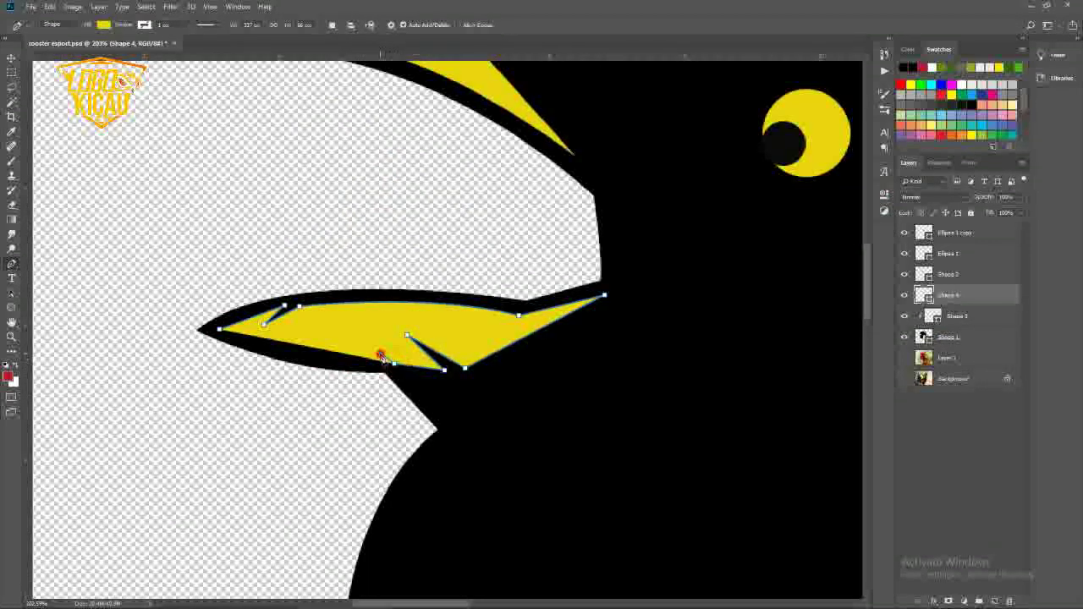
{"action": "left_click", "coordinate": [218, 329]}
Clip the lower beak shape to the silhouette and add a new empty layer directly above the silhouette
{"action": "scroll", "coordinate": [350, 330], "scroll_direction": "down", "scroll_amount": 5}
{"action": "scroll", "coordinate": [397, 306], "scroll_direction": "up", "scroll_amount": 2}
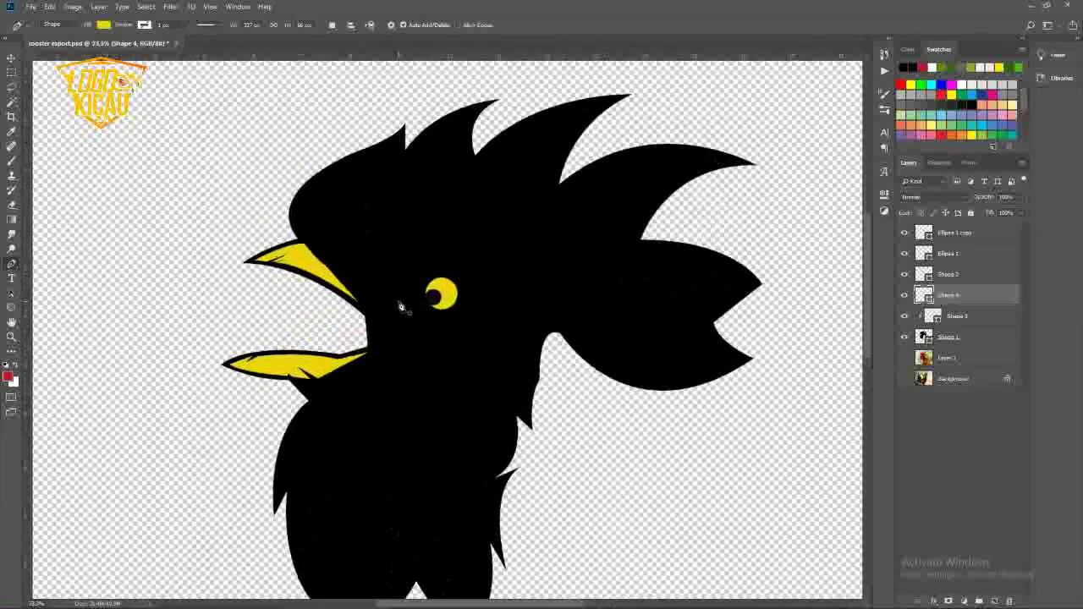
{"action": "left_click", "coordinate": [973, 305], "text": "alt"}
{"action": "left_click", "coordinate": [964, 336]}
{"action": "left_click", "coordinate": [994, 601]}
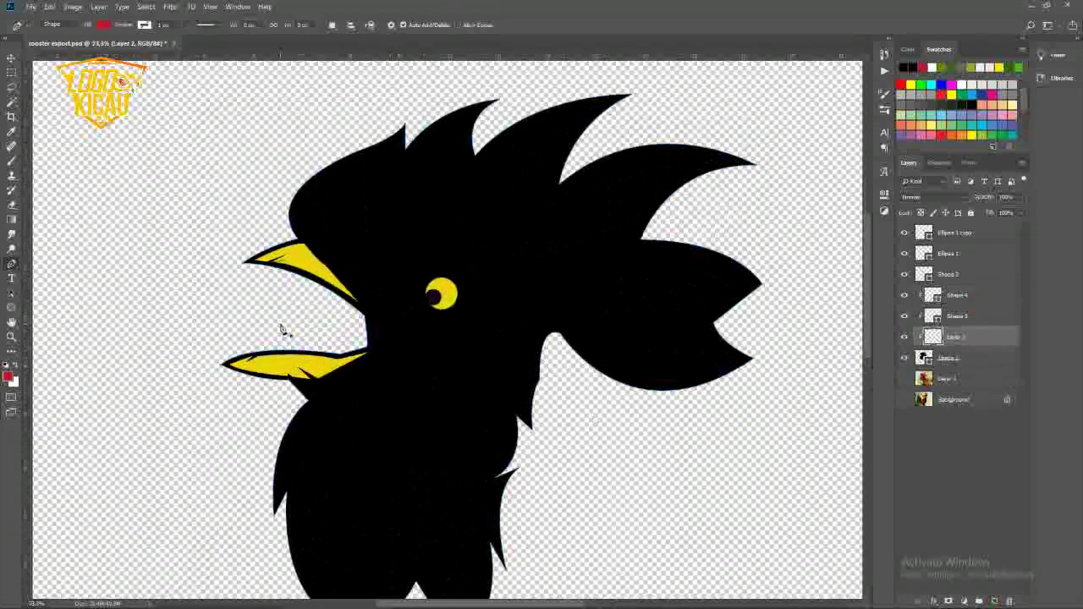
Start a red Pen shape at the upper beak's base, tracing inside the forehead to the first comb spike and its inner crease
{"action": "scroll", "coordinate": [317, 286], "scroll_direction": "down", "scroll_amount": 1}
{"action": "scroll", "coordinate": [317, 286], "scroll_direction": "up", "scroll_amount": 2}
{"action": "scroll", "coordinate": [282, 245], "scroll_direction": "down", "scroll_amount": 1}
{"action": "left_click", "coordinate": [259, 339]}
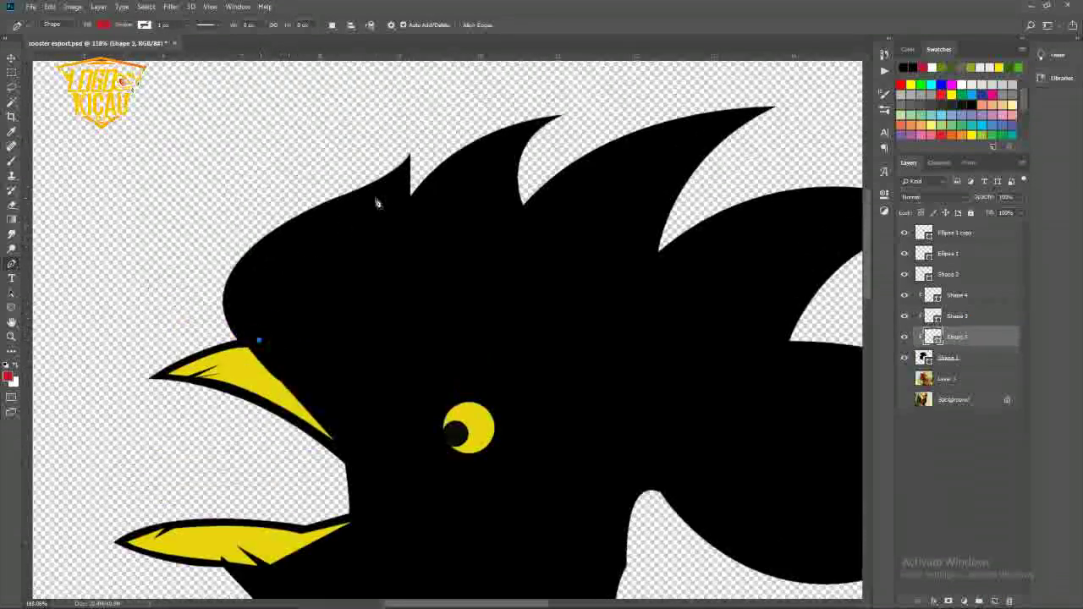
{"action": "left_click_drag", "start_coordinate": [358, 207], "coordinate": [423, 184]}
{"action": "left_click", "coordinate": [358, 208], "text": "alt"}
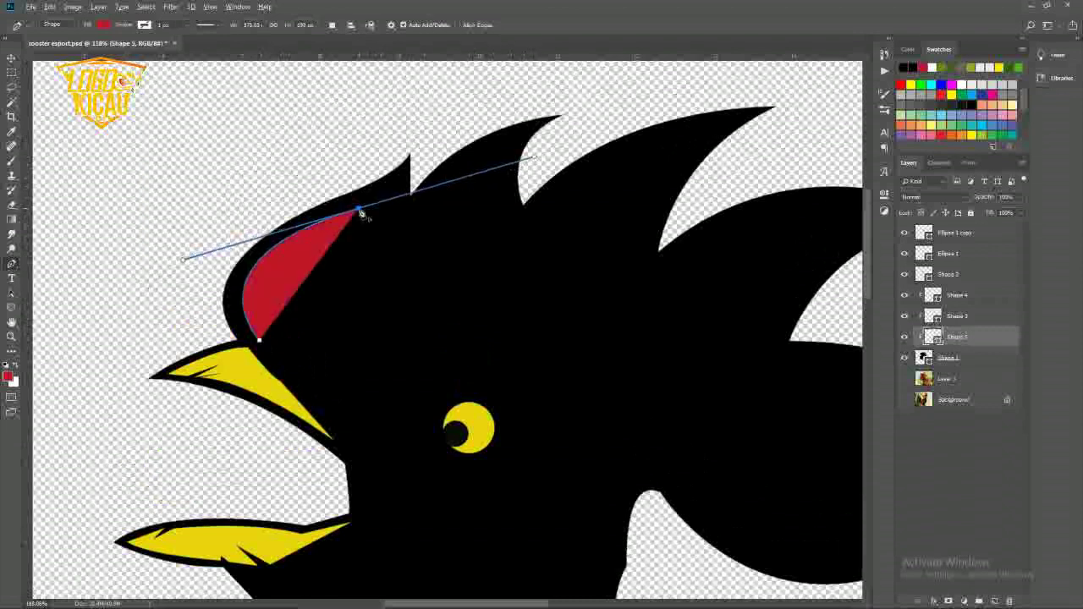
{"action": "left_click", "coordinate": [398, 185]}
{"action": "left_click_drag", "start_coordinate": [356, 245], "coordinate": [343, 262]}
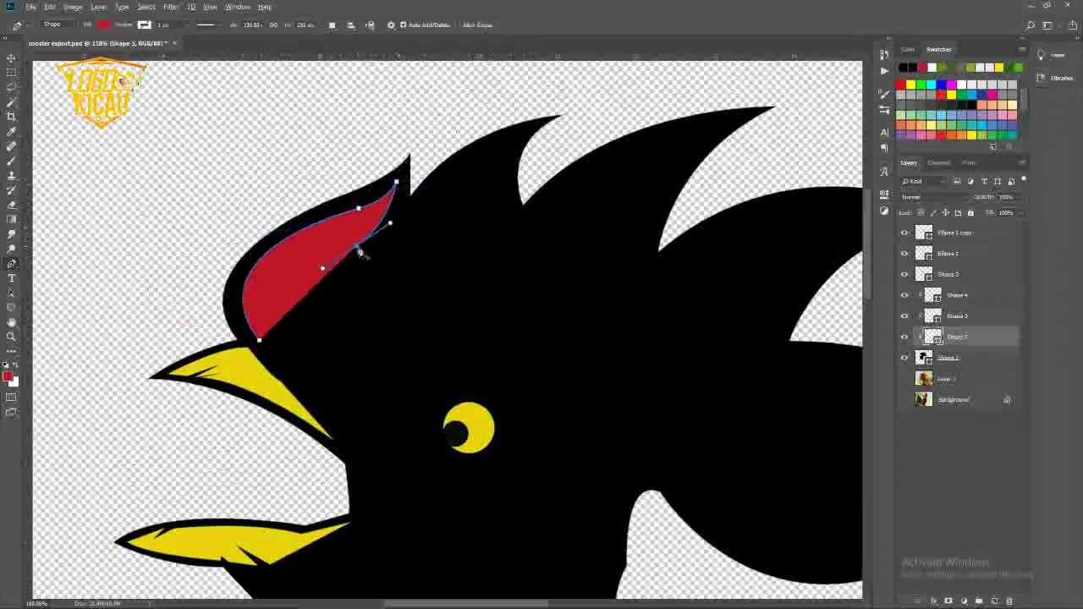
{"action": "left_click", "coordinate": [357, 247], "text": "alt"}
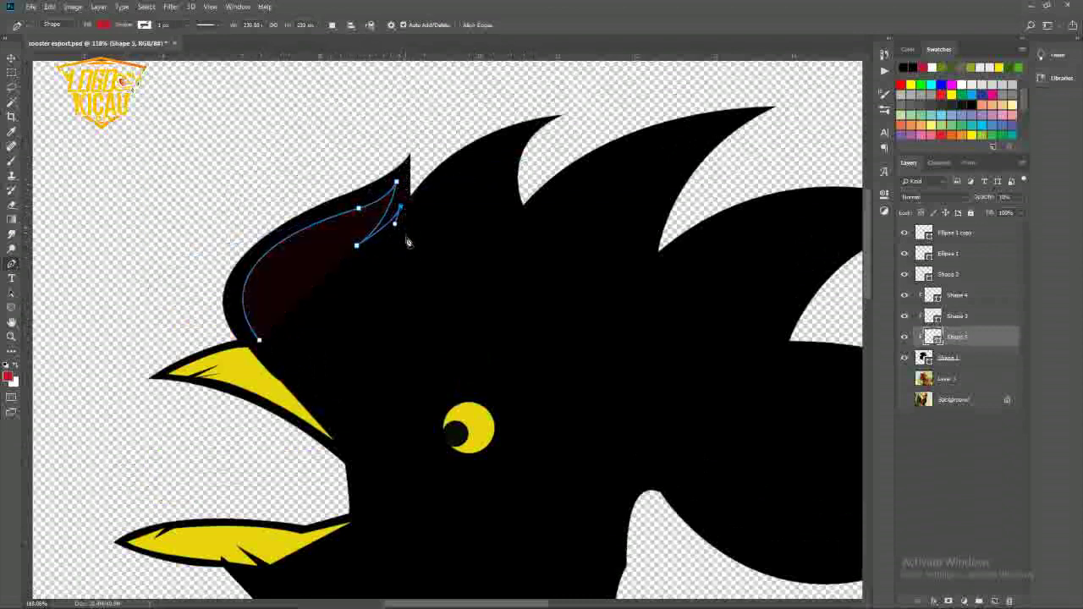
Continue the red outline through the second comb spike, adding a curved inner crease and leaving a black border
{"action": "left_click_drag", "start_coordinate": [415, 253], "coordinate": [337, 298]}
{"action": "left_click_drag", "start_coordinate": [441, 181], "coordinate": [541, 150]}
{"action": "left_click_drag", "start_coordinate": [371, 274], "coordinate": [359, 337]}
{"action": "left_click_drag", "start_coordinate": [440, 182], "coordinate": [411, 168]}
{"action": "left_click_drag", "start_coordinate": [415, 250], "coordinate": [449, 301]}
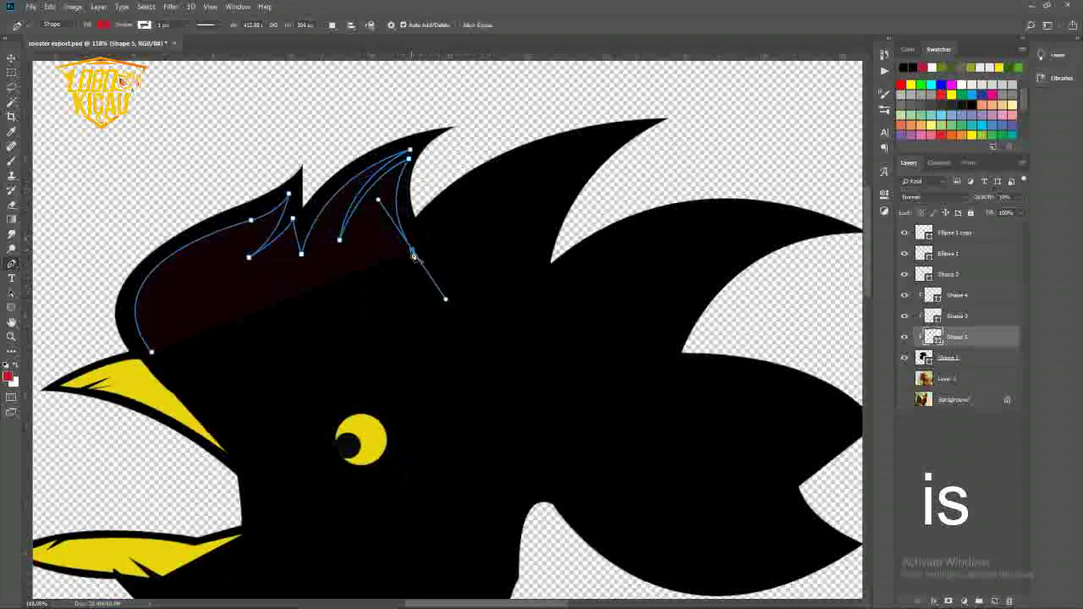
Trace the third comb spike with a long inner crease and bring the outline down its rear edge
{"action": "left_click_drag", "start_coordinate": [486, 223], "coordinate": [357, 332]}
{"action": "left_click", "coordinate": [567, 139]}
{"action": "left_click_drag", "start_coordinate": [557, 151], "coordinate": [644, 136]}
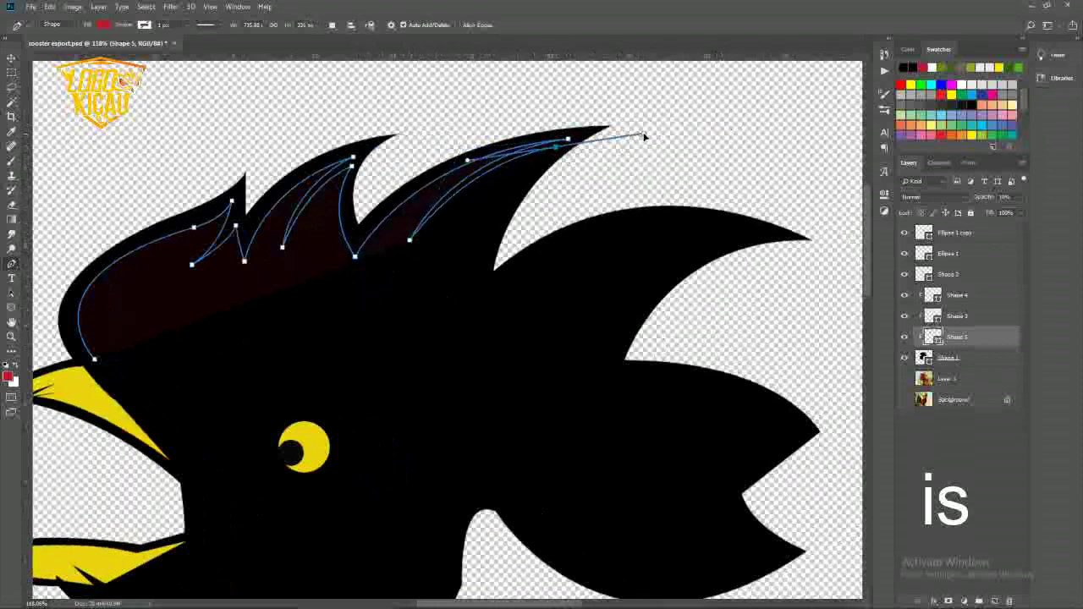
{"action": "scroll", "coordinate": [510, 271], "scroll_direction": "down", "scroll_amount": 3}
{"action": "left_click_drag", "start_coordinate": [481, 249], "coordinate": [487, 361]}
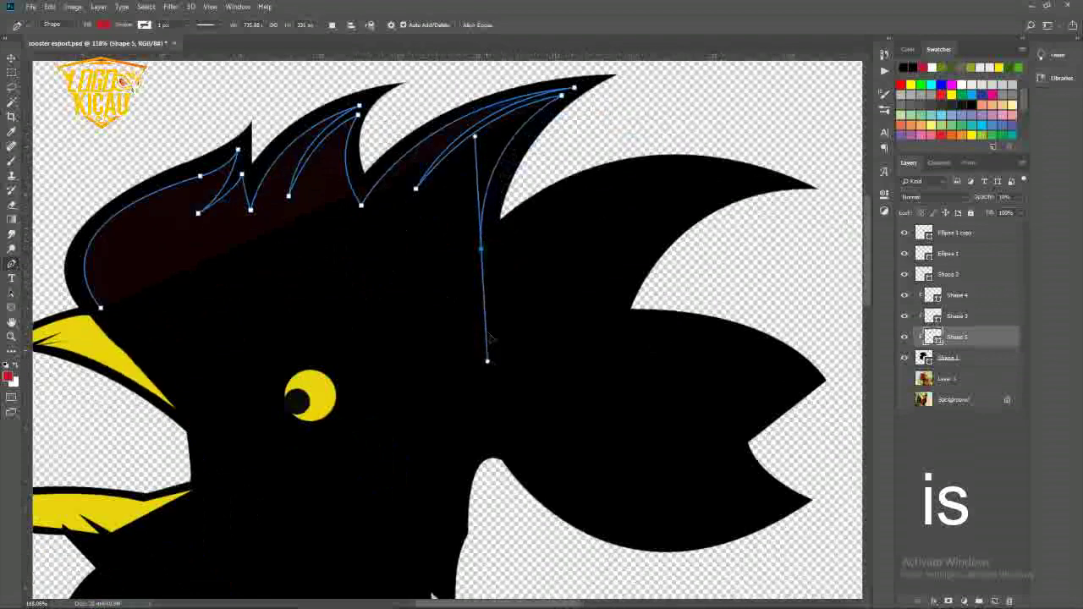
Trace the fourth comb spike with a curved inner crease, ending at the junction with the rear comb lobe
{"action": "scroll", "coordinate": [491, 243], "scroll_direction": "right", "scroll_amount": 5}
{"action": "left_click_drag", "start_coordinate": [589, 201], "coordinate": [768, 260]}
{"action": "left_click", "coordinate": [590, 200], "text": "alt"}
{"action": "left_click_drag", "start_coordinate": [369, 256], "coordinate": [271, 347]}
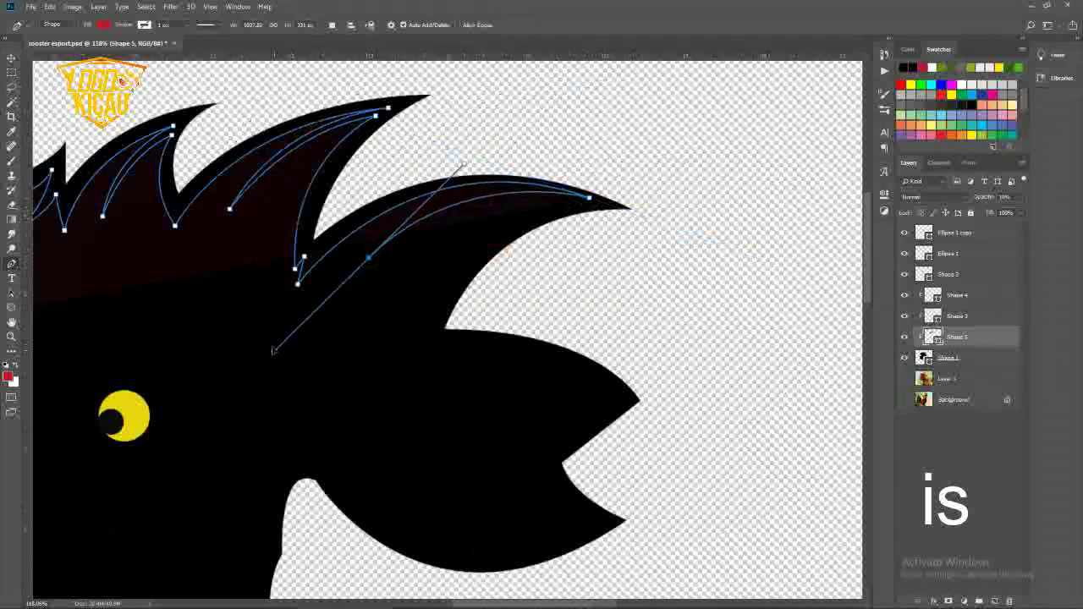
{"action": "left_click", "coordinate": [370, 254], "text": "alt"}
{"action": "left_click_drag", "start_coordinate": [589, 200], "coordinate": [713, 241]}
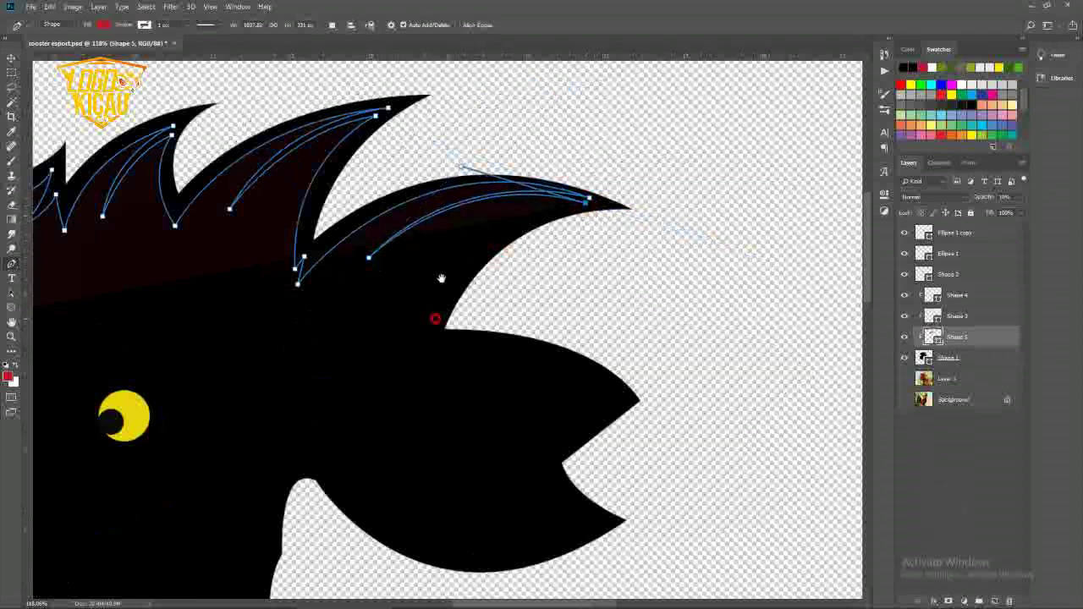
{"action": "scroll", "coordinate": [440, 279], "scroll_direction": "down", "scroll_amount": 2}
{"action": "left_click_drag", "start_coordinate": [427, 309], "coordinate": [406, 455]}
{"action": "left_click", "coordinate": [429, 312], "text": "alt"}
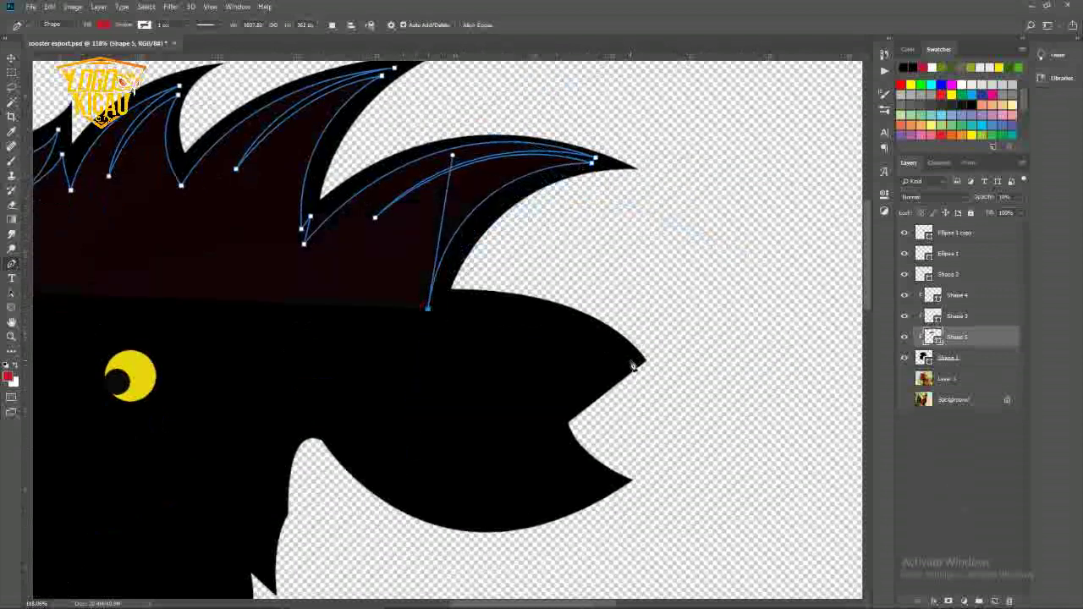
Outline the two-pointed rear comb lobe with inner creases, following its lower curve back to the neck
{"action": "left_click_drag", "start_coordinate": [631, 359], "coordinate": [562, 332]}
{"action": "left_click", "coordinate": [630, 361], "text": "alt"}
{"action": "scroll", "coordinate": [624, 371], "scroll_direction": "down", "scroll_amount": 3}
{"action": "scroll", "coordinate": [624, 364], "scroll_direction": "left", "scroll_amount": 3}
{"action": "left_click", "coordinate": [600, 362], "text": "alt"}
{"action": "left_click_drag", "start_coordinate": [662, 427], "coordinate": [701, 441]}
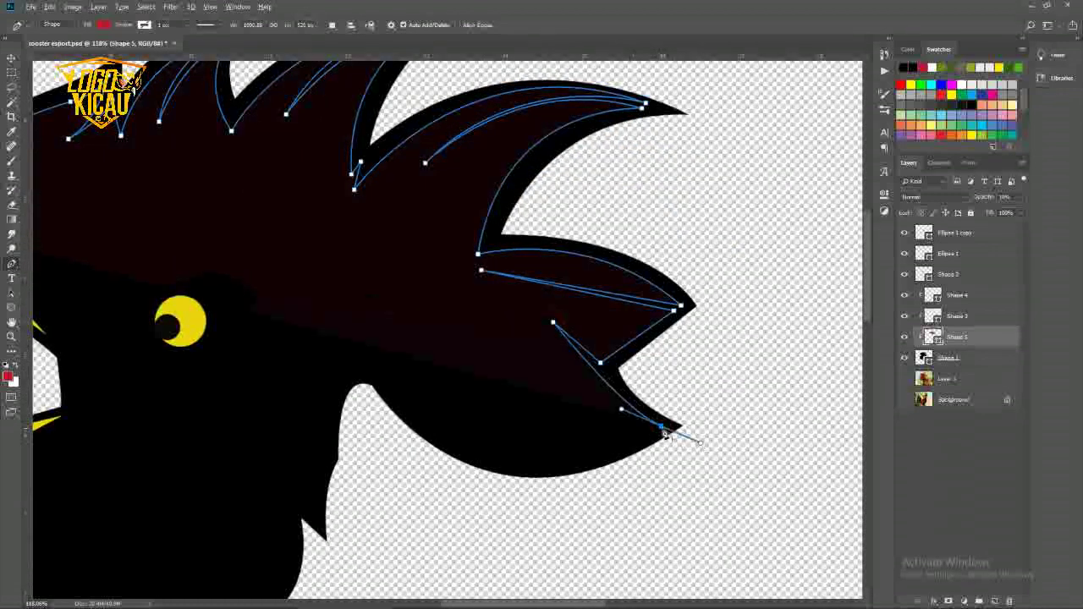
{"action": "left_click_drag", "start_coordinate": [383, 367], "coordinate": [290, 212]}
{"action": "left_click", "coordinate": [378, 369], "text": "alt"}
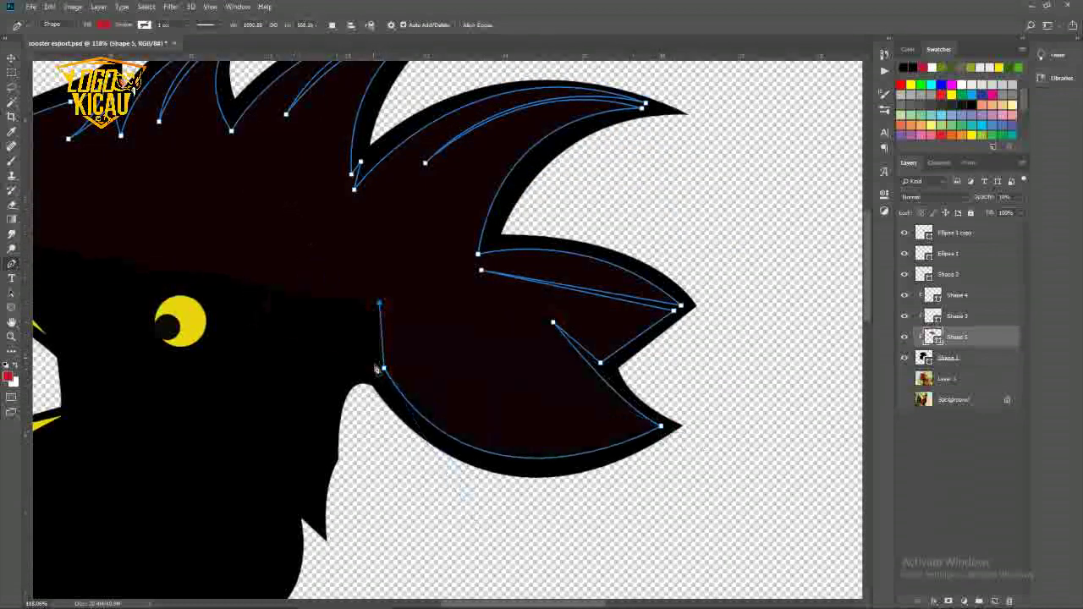
Continue the red outline down the back of the neck, following the curve and the upper feather points
{"action": "scroll", "coordinate": [363, 368], "scroll_direction": "down", "scroll_amount": 5}
{"action": "scroll", "coordinate": [363, 368], "scroll_direction": "left", "scroll_amount": 2}
{"action": "left_click_drag", "start_coordinate": [405, 279], "coordinate": [432, 363]}
{"action": "left_click", "coordinate": [403, 282], "text": "alt"}
{"action": "scroll", "coordinate": [357, 338], "scroll_direction": "down", "scroll_amount": 3}
{"action": "scroll", "coordinate": [357, 338], "scroll_direction": "left", "scroll_amount": 2}
{"action": "left_click_drag", "start_coordinate": [382, 314], "coordinate": [305, 350]}
{"action": "left_click", "coordinate": [381, 314], "text": "alt"}
Trace the lower feather points and the wattle's pointed bottom tip, ending at the notch between the two bottom lobes
{"action": "scroll", "coordinate": [419, 288], "scroll_direction": "down", "scroll_amount": 3}
{"action": "scroll", "coordinate": [420, 288], "scroll_direction": "left", "scroll_amount": 1}
{"action": "left_click_drag", "start_coordinate": [421, 271], "coordinate": [446, 302]}
{"action": "scroll", "coordinate": [447, 301], "scroll_direction": "down", "scroll_amount": 3}
{"action": "scroll", "coordinate": [446, 301], "scroll_direction": "left", "scroll_amount": 1}
{"action": "left_click_drag", "start_coordinate": [439, 343], "coordinate": [437, 230]}
{"action": "left_click", "coordinate": [365, 228]}
Trace the rounded bottom lobe of the wattle and add a small feather notch at its front end
{"action": "left_click_drag", "start_coordinate": [351, 282], "coordinate": [541, 364]}
{"action": "left_click_drag", "start_coordinate": [404, 362], "coordinate": [383, 355]}
{"action": "left_click", "coordinate": [405, 362], "text": "alt"}
{"action": "left_click", "coordinate": [398, 336]}
Trace the wattle's front edge up past the side feather to the base of the lower beak
{"action": "left_click_drag", "start_coordinate": [380, 241], "coordinate": [434, 144]}
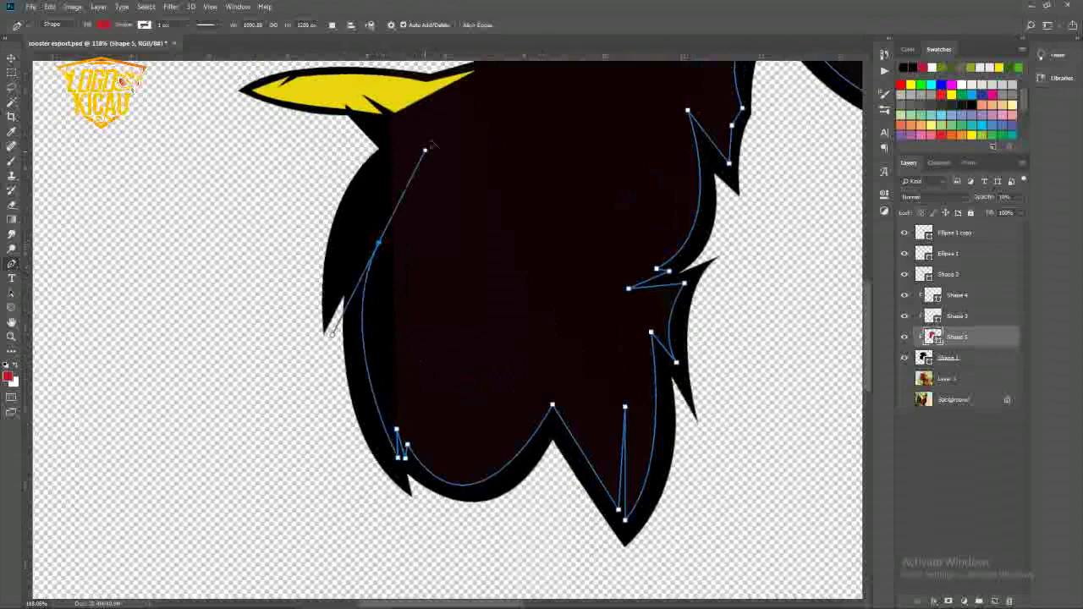
{"action": "left_click", "coordinate": [380, 242], "text": "alt"}
{"action": "left_click_drag", "start_coordinate": [363, 246], "coordinate": [348, 295]}
{"action": "left_click_drag", "start_coordinate": [383, 204], "coordinate": [337, 253]}
{"action": "left_click", "coordinate": [383, 204], "text": "alt"}
{"action": "left_click", "coordinate": [369, 181]}
Trace the face beside the beak with creases towards the eye and forehead, then close the red shape and restore its full opacity
{"action": "scroll", "coordinate": [429, 254], "scroll_direction": "up", "scroll_amount": 3}
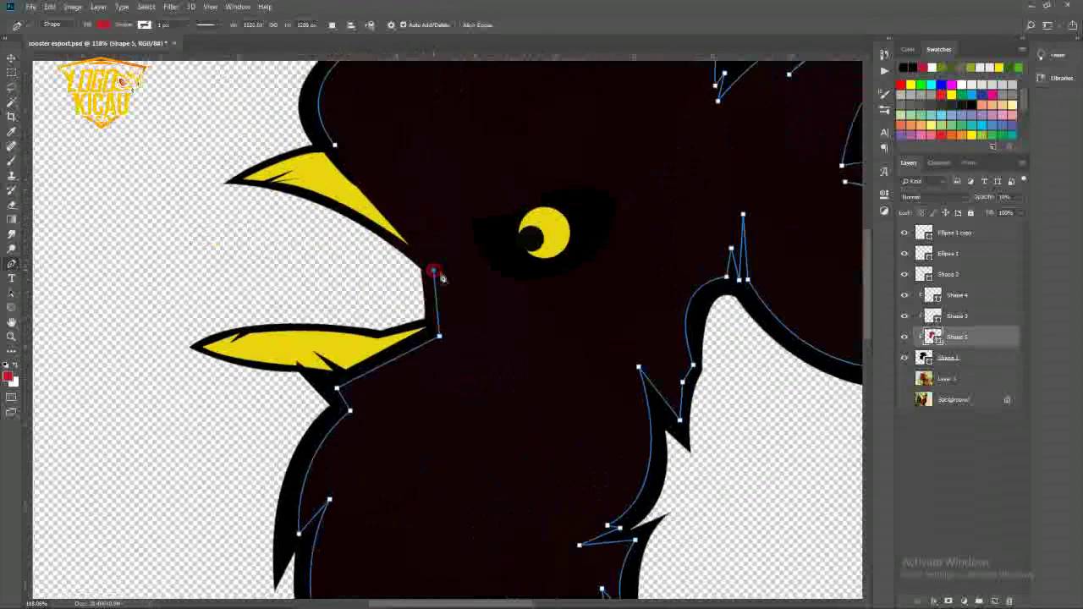
{"action": "left_click_drag", "start_coordinate": [433, 270], "coordinate": [475, 298]}
{"action": "left_click_drag", "start_coordinate": [375, 127], "coordinate": [400, 259]}
{"action": "left_click", "coordinate": [378, 248]}
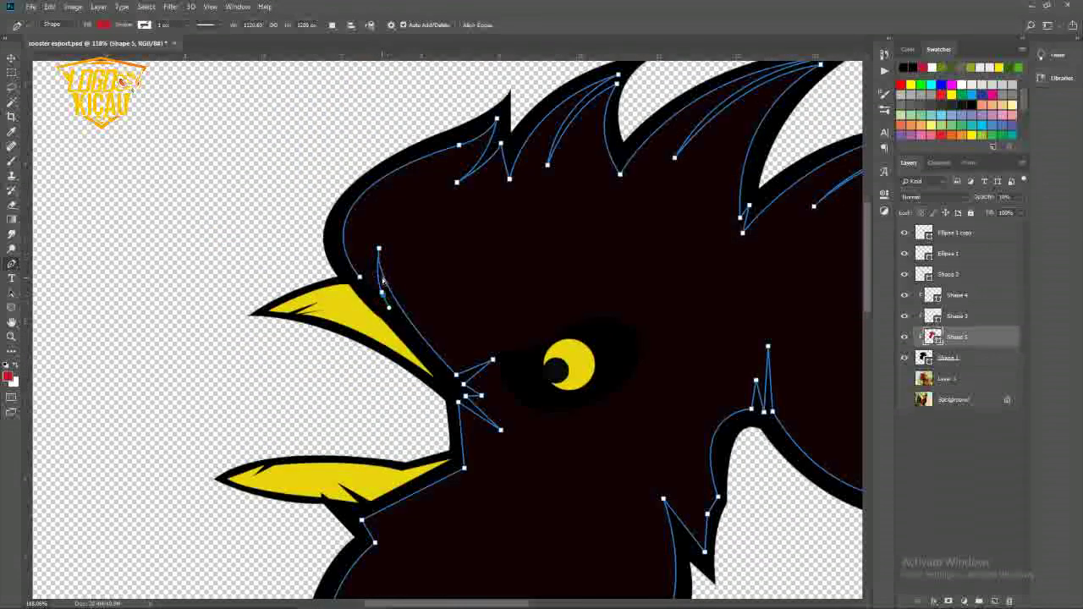
{"action": "left_click_drag", "start_coordinate": [381, 206], "coordinate": [420, 160]}
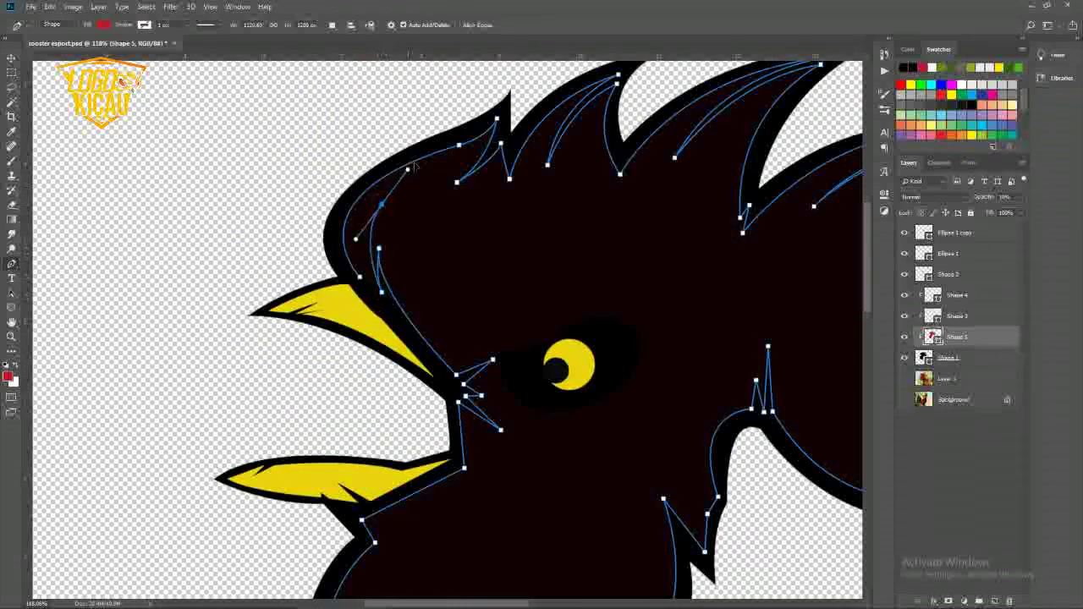
{"action": "left_click", "coordinate": [364, 279]}
{"action": "key", "text": "v"}
{"action": "scroll", "coordinate": [279, 236], "scroll_direction": "down", "scroll_amount": 5}
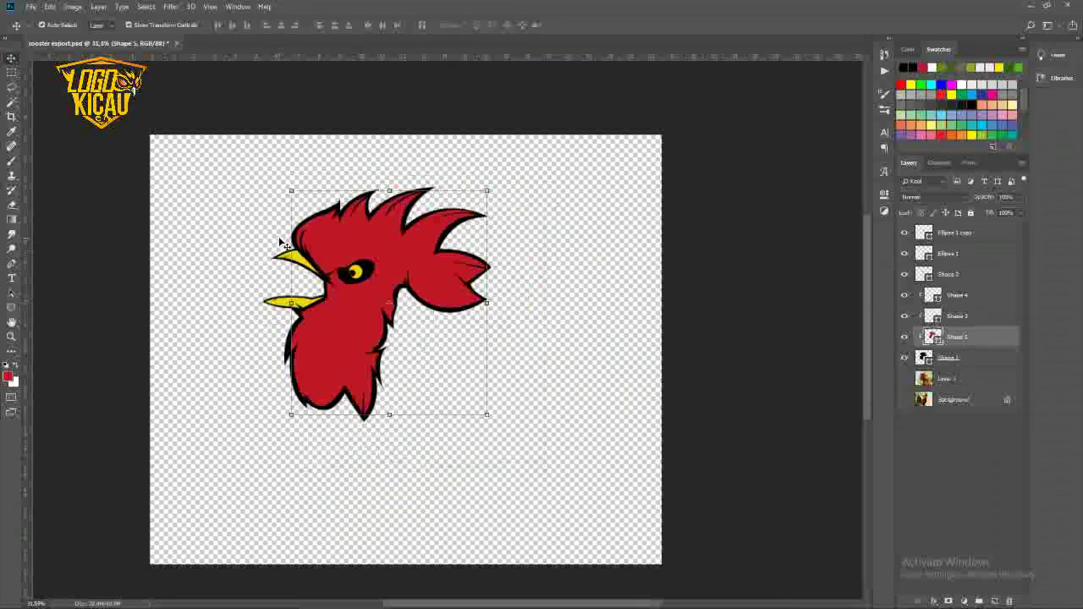
{"action": "left_click", "coordinate": [279, 236]}
{"action": "scroll", "coordinate": [403, 336], "scroll_direction": "up", "scroll_amount": 3}
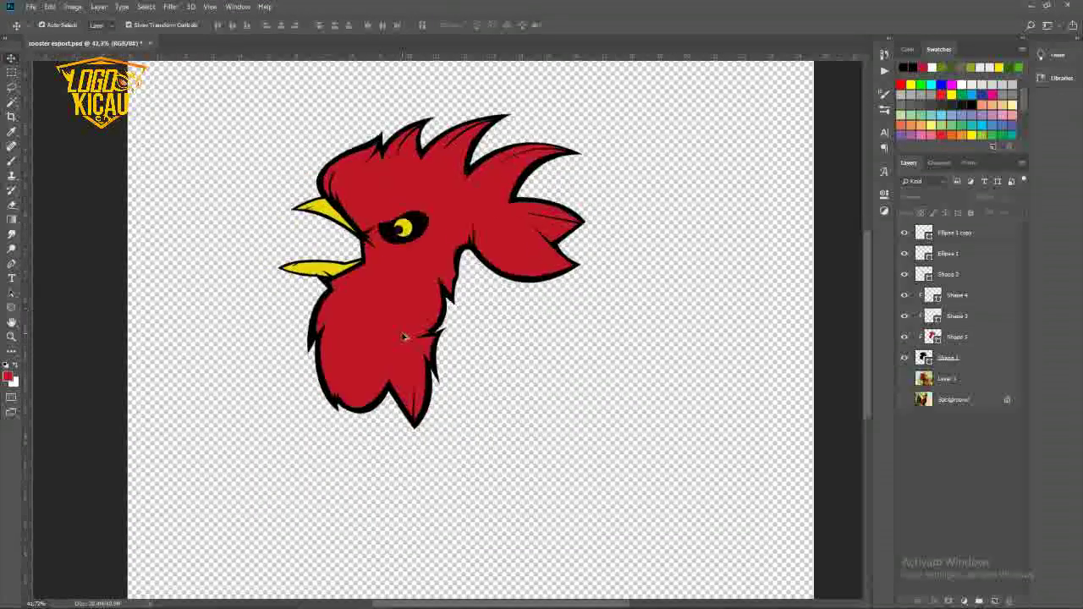
Add a new empty layer above the red head shape and set the foreground colour to black for the Pen tool
{"action": "left_click", "coordinate": [404, 336]}
{"action": "scroll", "coordinate": [403, 335], "scroll_direction": "up", "scroll_amount": 1}
{"action": "left_click", "coordinate": [994, 600]}
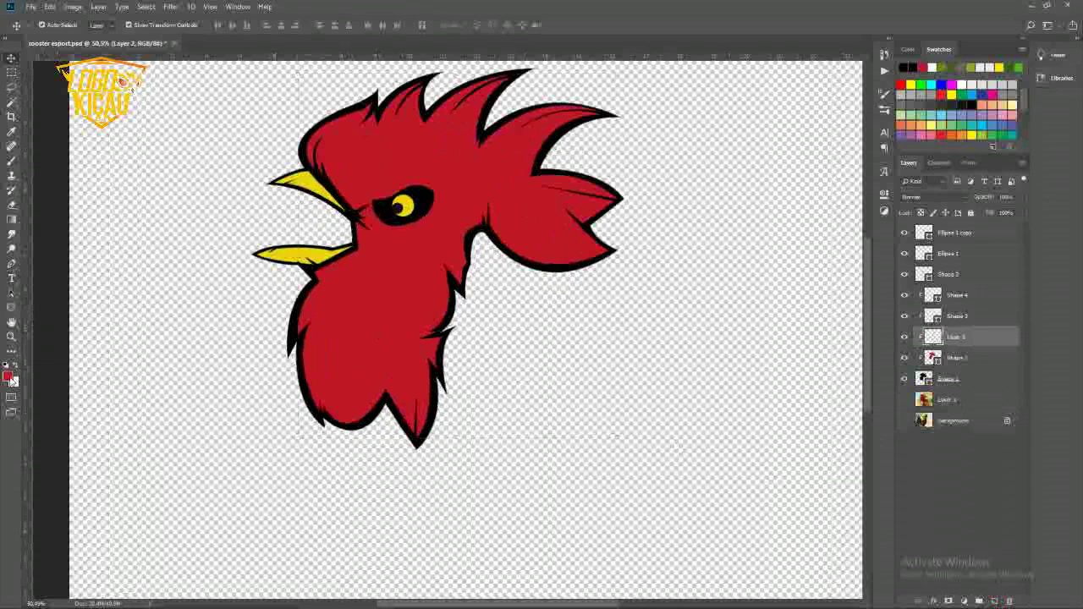
{"action": "left_click", "coordinate": [12, 380]}
{"action": "left_click", "coordinate": [799, 511]}
{"action": "left_click", "coordinate": [1040, 340]}
{"action": "left_click", "coordinate": [12, 263]}
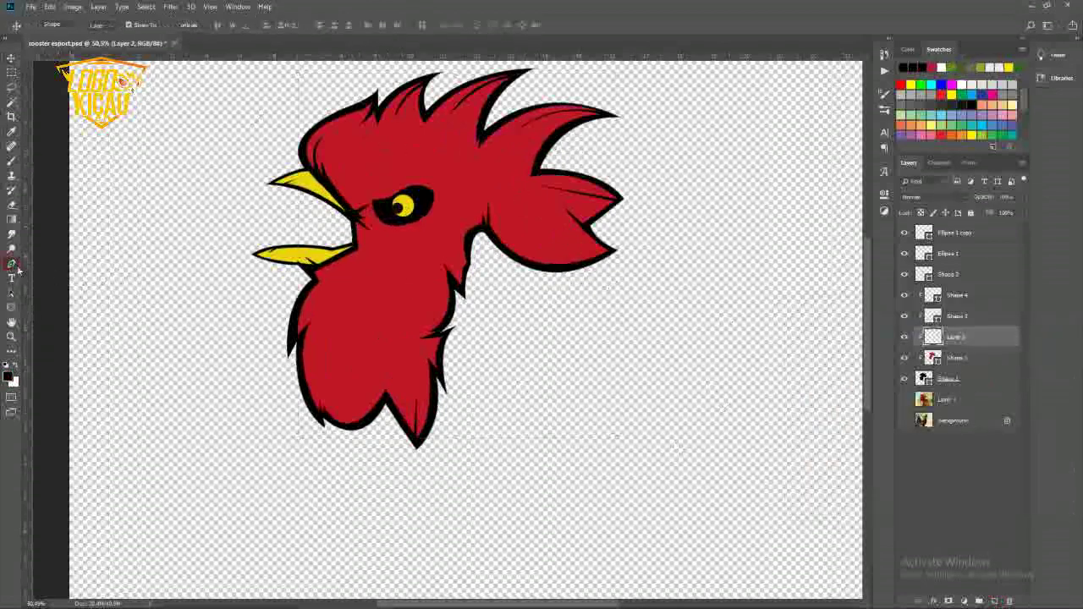
Draw a thin black curved crease with a forked end on the wattle's upper front, just below the lower beak
{"action": "scroll", "coordinate": [387, 253], "scroll_direction": "up", "scroll_amount": 8}
{"action": "left_click", "coordinate": [369, 243]}
{"action": "left_click_drag", "start_coordinate": [281, 320], "coordinate": [267, 374]}
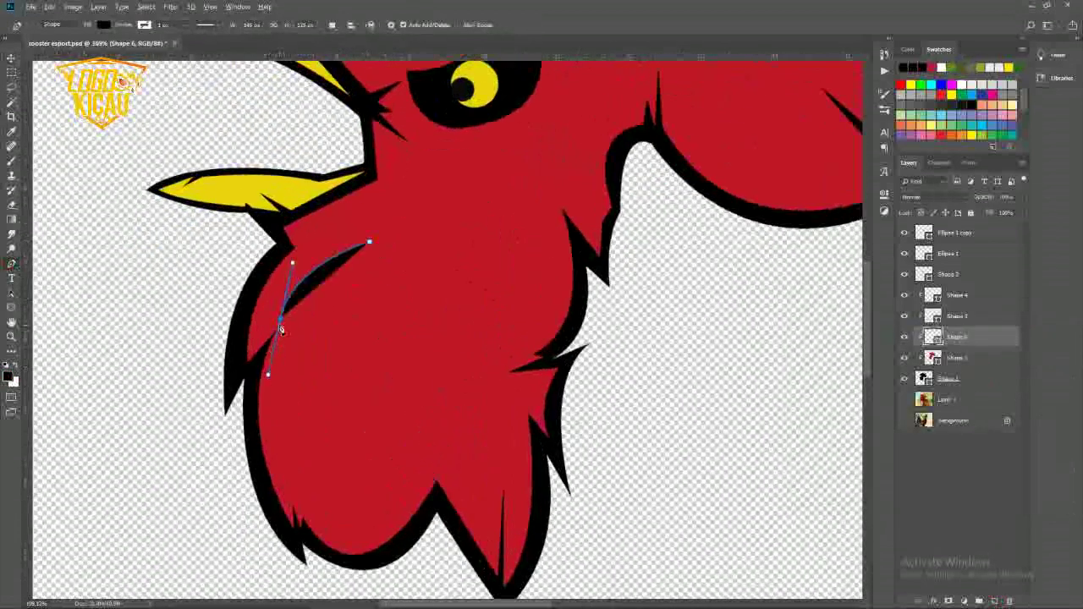
{"action": "left_click", "coordinate": [335, 254]}
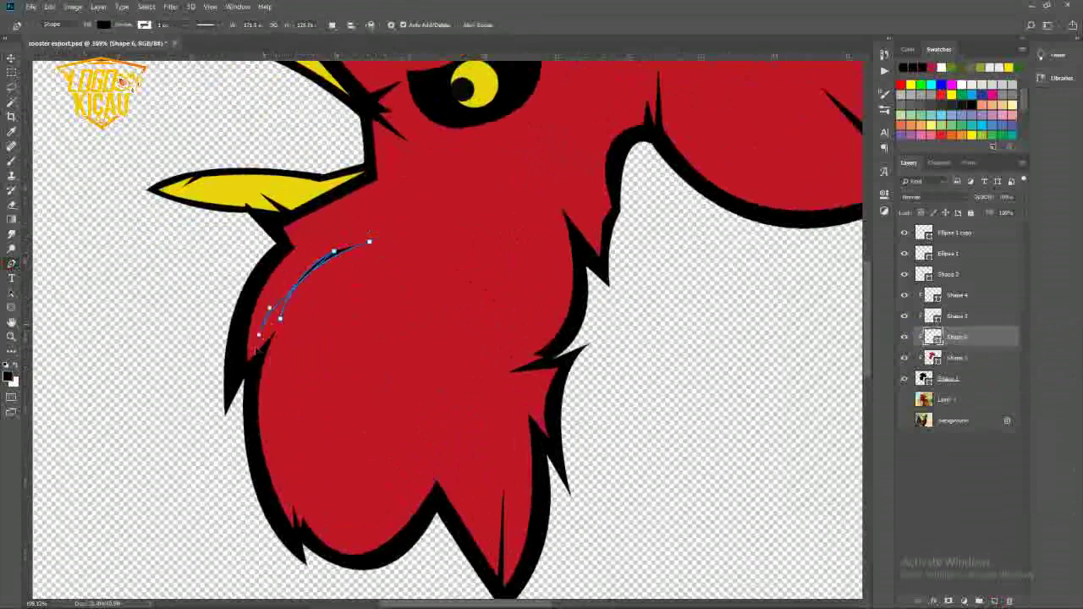
{"action": "left_click_drag", "start_coordinate": [258, 337], "coordinate": [265, 327]}
{"action": "key", "text": "Return"}
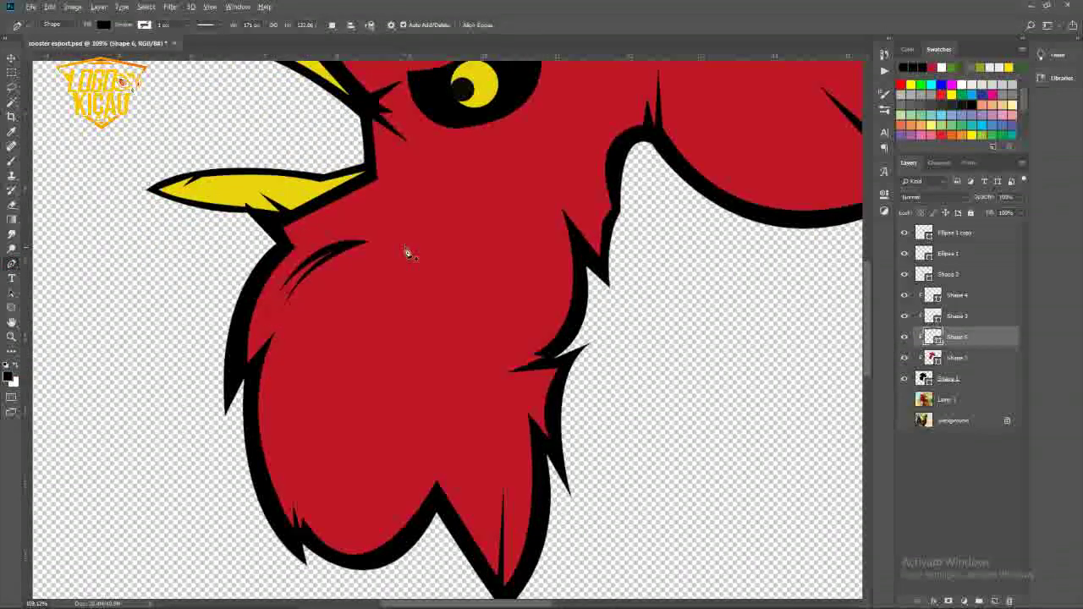
Draw a tall black curved crease with forked ends along the wattle's front, below the short upper crease
{"action": "scroll", "coordinate": [406, 249], "scroll_direction": "down", "scroll_amount": 5}
{"action": "left_click_drag", "start_coordinate": [388, 384], "coordinate": [493, 430]}
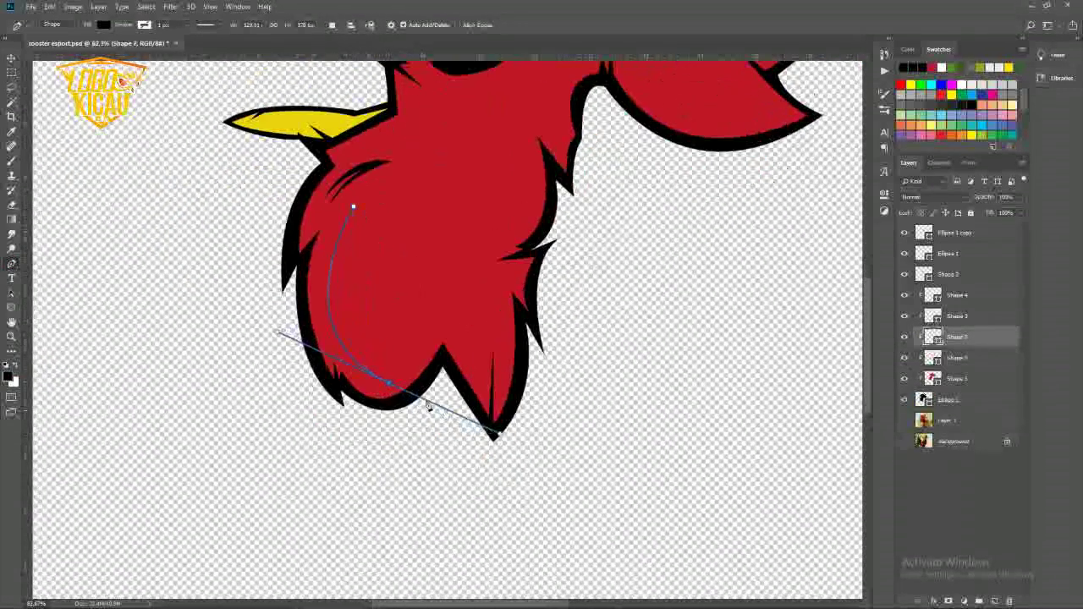
{"action": "left_click", "coordinate": [389, 383], "text": "alt"}
{"action": "left_click_drag", "start_coordinate": [358, 290], "coordinate": [355, 298]}
{"action": "left_click_drag", "start_coordinate": [402, 379], "coordinate": [388, 370]}
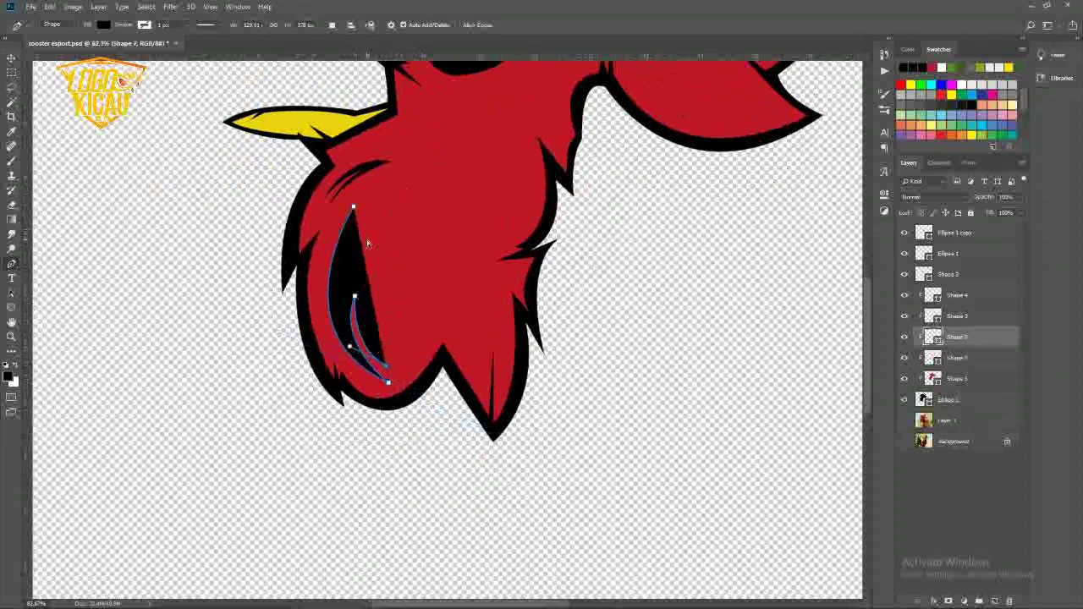
{"action": "left_click_drag", "start_coordinate": [389, 222], "coordinate": [441, 158]}
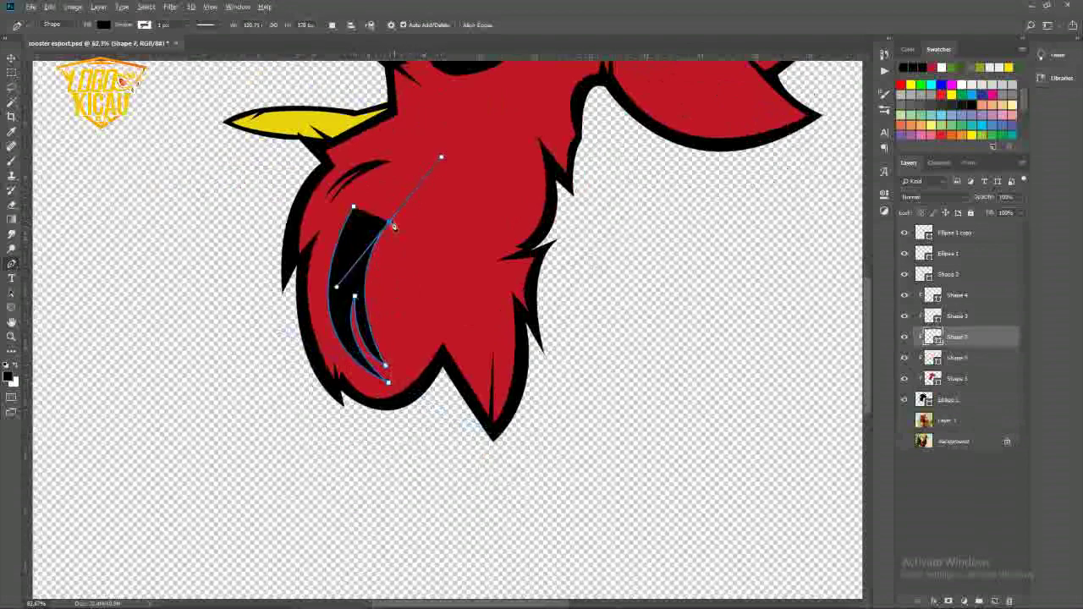
{"action": "left_click", "coordinate": [343, 311]}
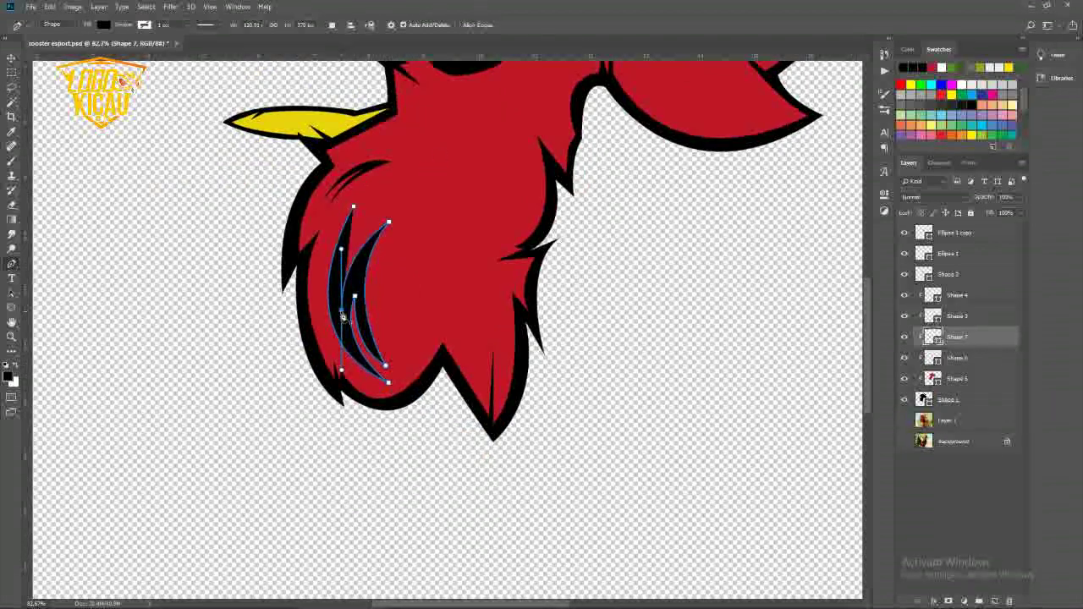
{"action": "key", "text": "Escape"}
Draw a black curved crease with a forked lower end on the rear cheek, beside the neck-side feather points
{"action": "scroll", "coordinate": [372, 254], "scroll_direction": "down", "scroll_amount": 5}
{"action": "scroll", "coordinate": [375, 327], "scroll_direction": "up", "scroll_amount": 5}
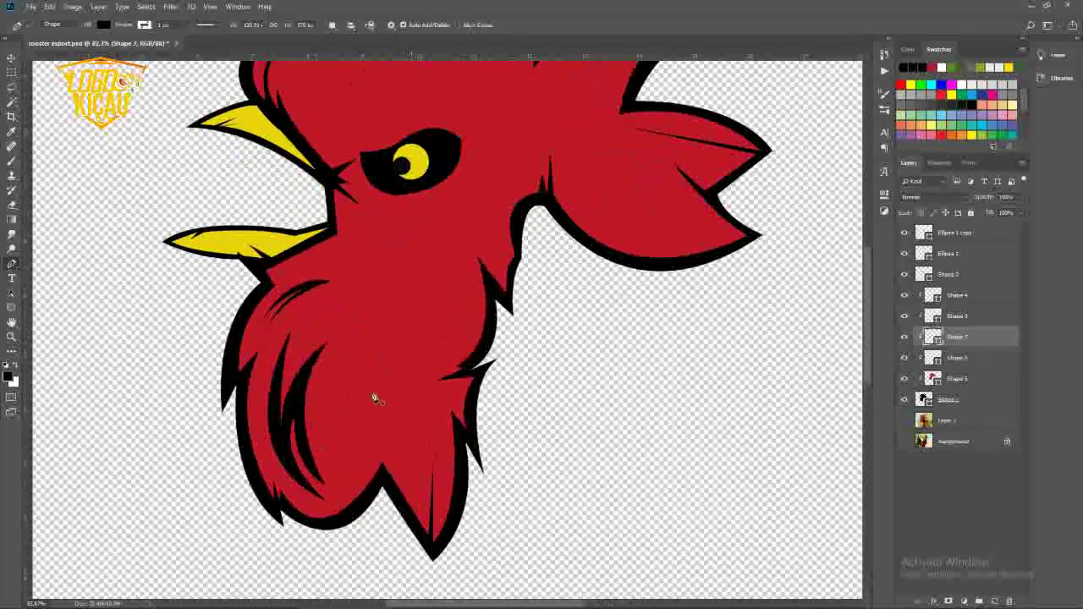
{"action": "scroll", "coordinate": [474, 324], "scroll_direction": "down", "scroll_amount": 3}
{"action": "left_click", "coordinate": [508, 226]}
{"action": "left_click_drag", "start_coordinate": [468, 315], "coordinate": [476, 327]}
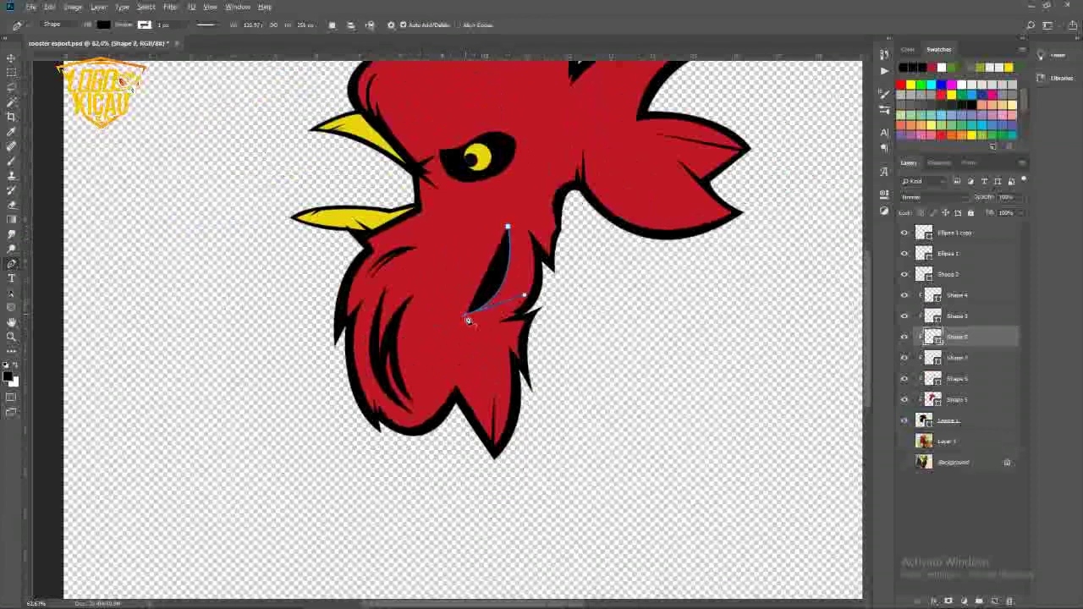
{"action": "scroll", "coordinate": [494, 291], "scroll_direction": "up", "scroll_amount": 3}
{"action": "left_click_drag", "start_coordinate": [509, 257], "coordinate": [511, 264]}
{"action": "left_click", "coordinate": [372, 334]}
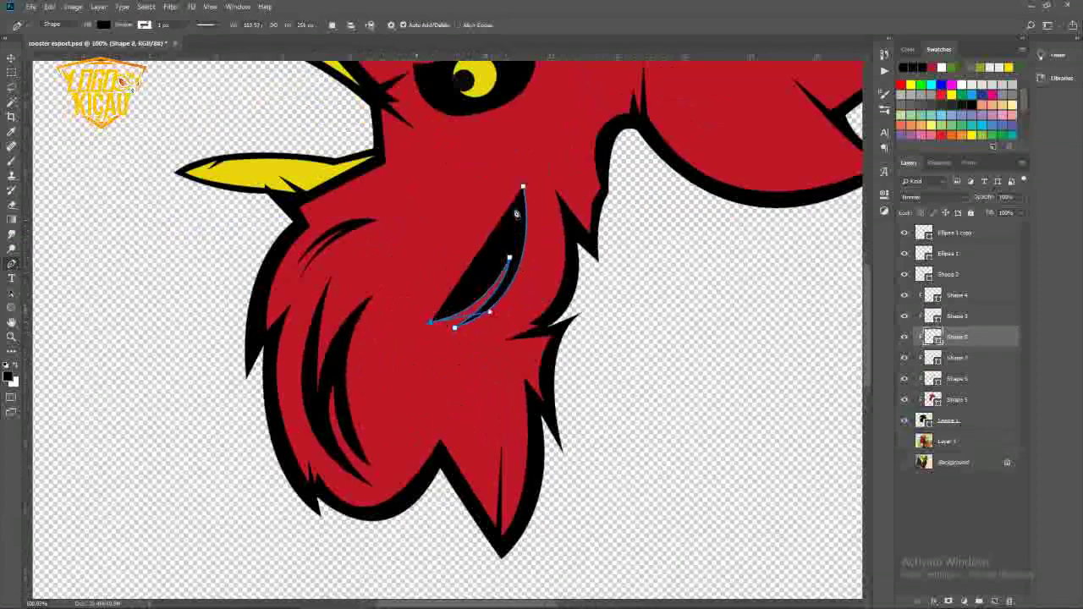
{"action": "left_click_drag", "start_coordinate": [523, 188], "coordinate": [534, 93]}
Draw a black S-shaped brow crease above the eye, with forked tips at both its front and rear ends
{"action": "key", "text": "ctrl+0"}
{"action": "scroll", "coordinate": [421, 211], "scroll_direction": "up", "scroll_amount": 5}
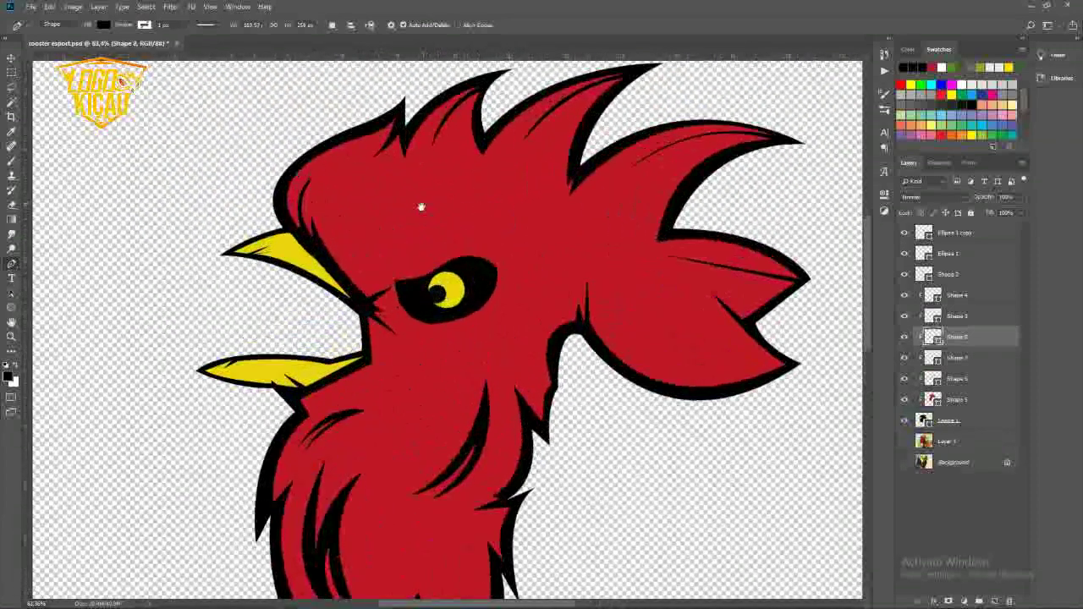
{"action": "scroll", "coordinate": [367, 288], "scroll_direction": "up", "scroll_amount": 2}
{"action": "left_click", "coordinate": [367, 288]}
{"action": "left_click_drag", "start_coordinate": [425, 279], "coordinate": [460, 258]}
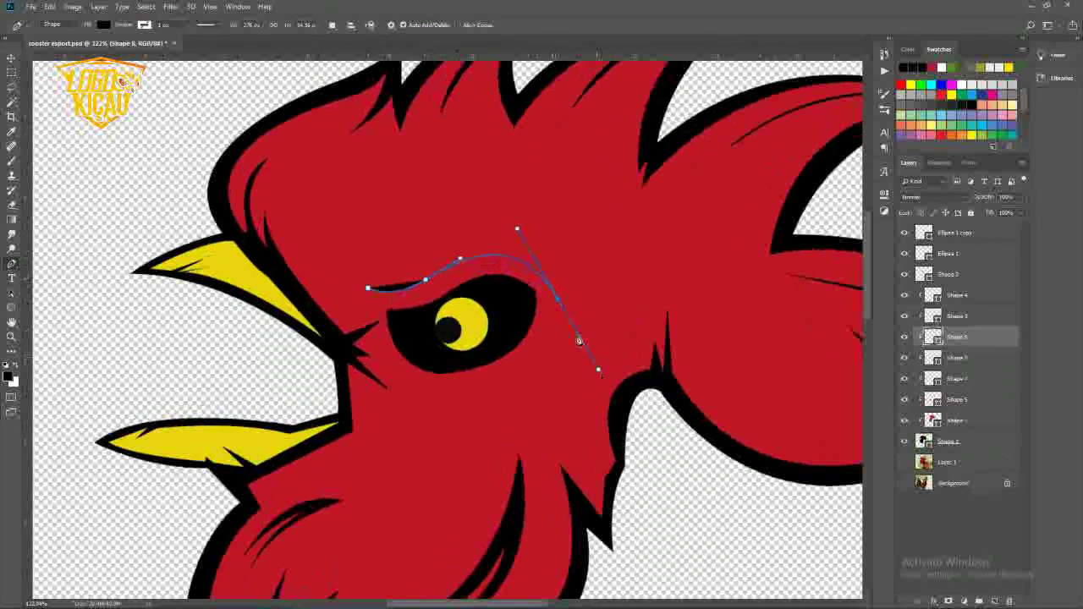
{"action": "left_click_drag", "start_coordinate": [579, 341], "coordinate": [503, 263]}
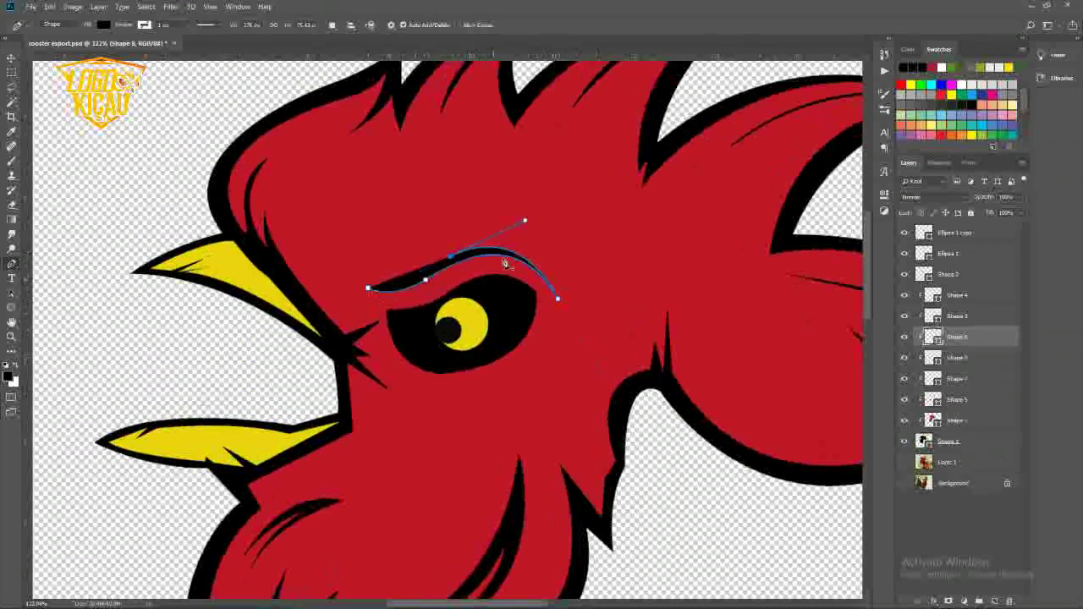
{"action": "left_click", "coordinate": [536, 256]}
{"action": "left_click_drag", "start_coordinate": [420, 267], "coordinate": [352, 323]}
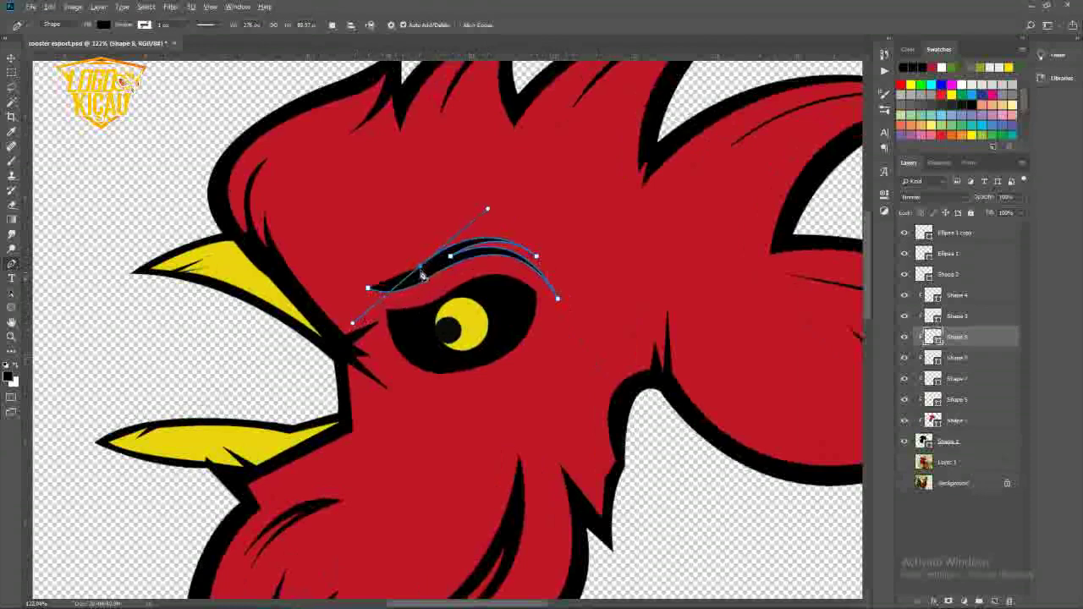
{"action": "scroll", "coordinate": [361, 304], "scroll_direction": "up", "scroll_amount": 3}
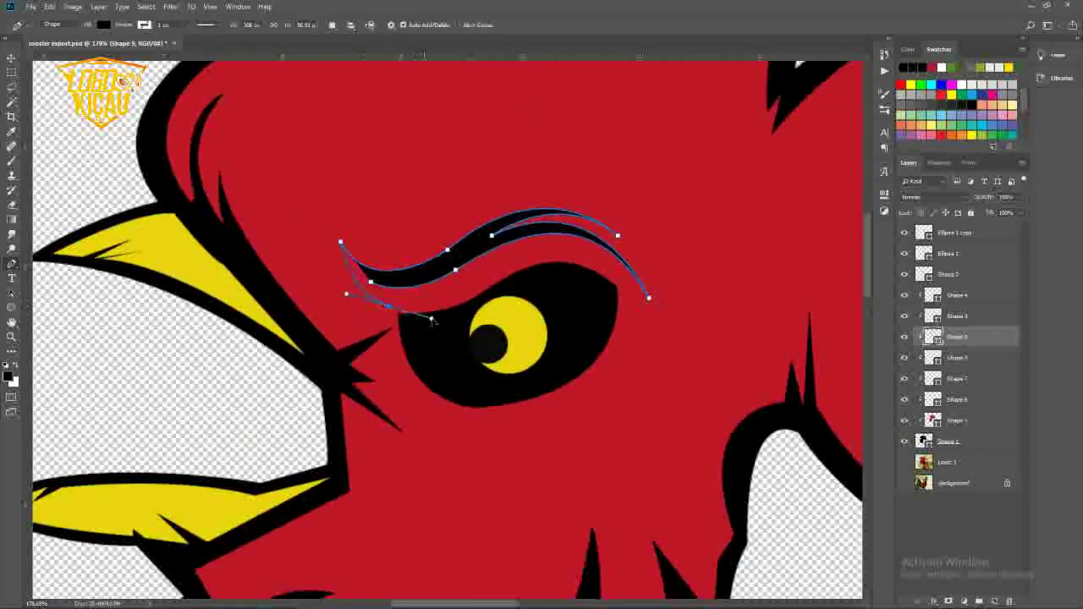
{"action": "left_click_drag", "start_coordinate": [432, 321], "coordinate": [394, 314]}
{"action": "left_click", "coordinate": [370, 285]}
Draw a long black curved crease with split tips along the lower edge of the lobe behind the head
{"action": "scroll", "coordinate": [369, 285], "scroll_direction": "down", "scroll_amount": 5}
{"action": "scroll", "coordinate": [338, 375], "scroll_direction": "up", "scroll_amount": 4}
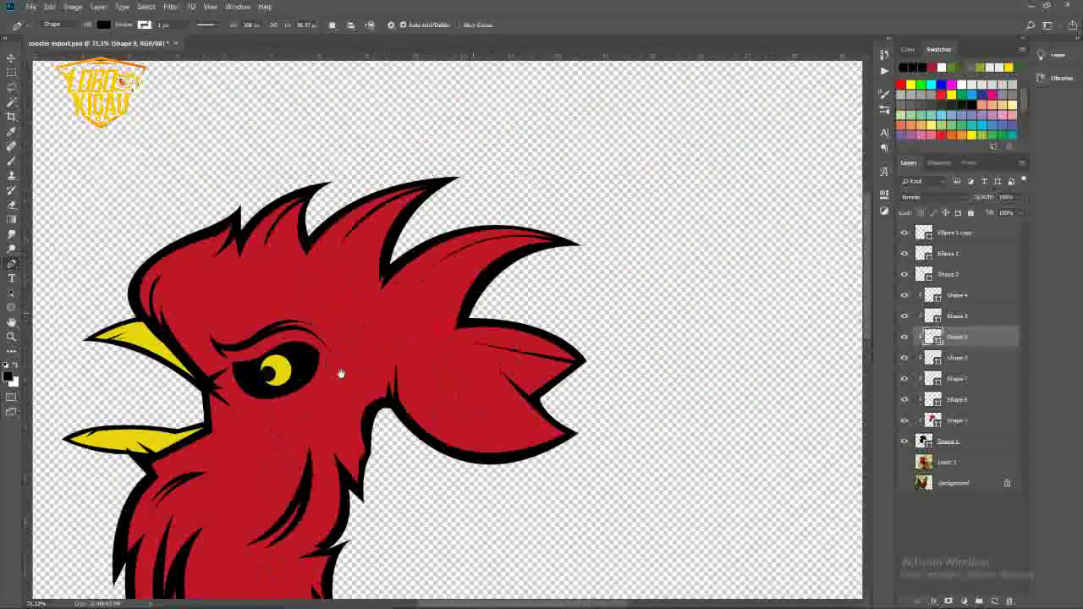
{"action": "left_click", "coordinate": [402, 360]}
{"action": "left_click_drag", "start_coordinate": [501, 463], "coordinate": [660, 427]}
{"action": "left_click_drag", "start_coordinate": [580, 446], "coordinate": [544, 455]}
{"action": "left_click_drag", "start_coordinate": [475, 439], "coordinate": [459, 397]}
{"action": "scroll", "coordinate": [460, 397], "scroll_direction": "up", "scroll_amount": 3}
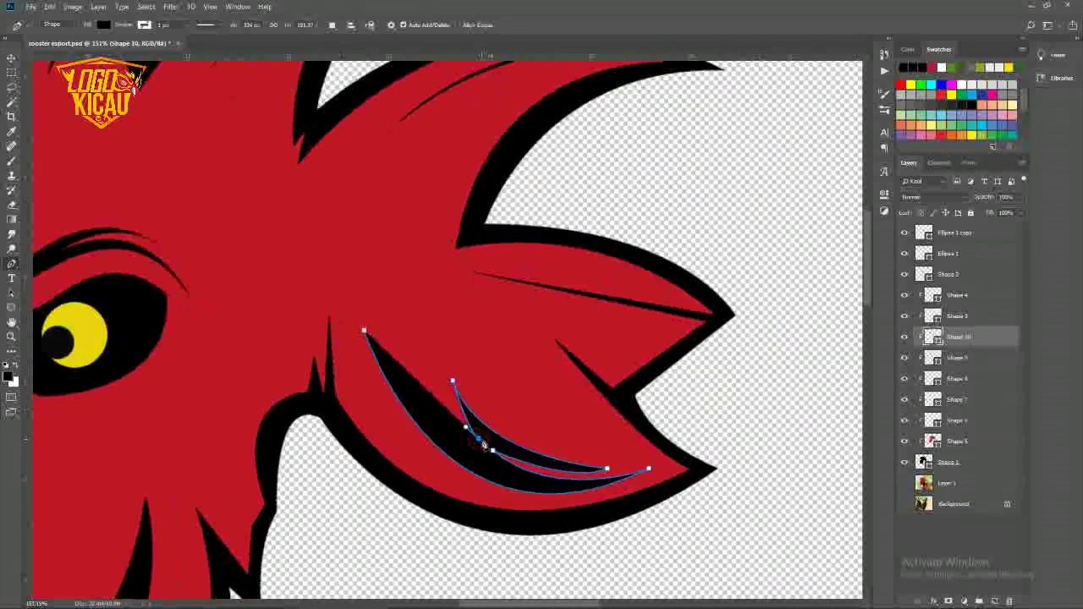
{"action": "left_click_drag", "start_coordinate": [369, 259], "coordinate": [358, 318]}
{"action": "scroll", "coordinate": [383, 367], "scroll_direction": "up", "scroll_amount": 2}
{"action": "scroll", "coordinate": [362, 325], "scroll_direction": "down", "scroll_amount": 5}
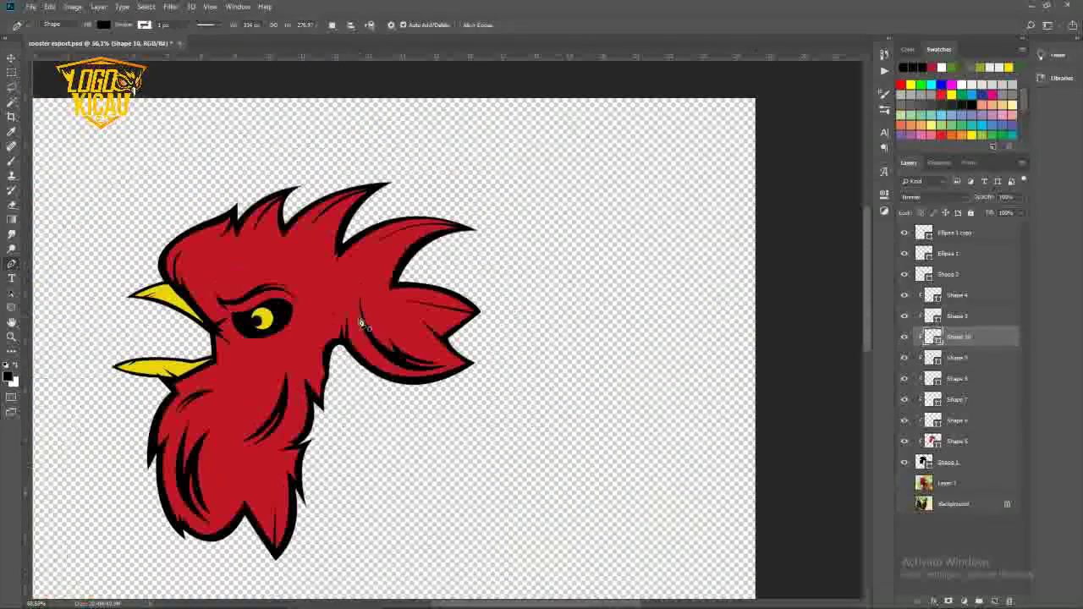
Draw a black curved crease with forked upper and lower ends on the forehead, above the front of the brow
{"action": "scroll", "coordinate": [362, 326], "scroll_direction": "down", "scroll_amount": 2}
{"action": "scroll", "coordinate": [346, 338], "scroll_direction": "up", "scroll_amount": 7}
{"action": "left_click", "coordinate": [345, 204]}
{"action": "left_click_drag", "start_coordinate": [302, 365], "coordinate": [337, 427]}
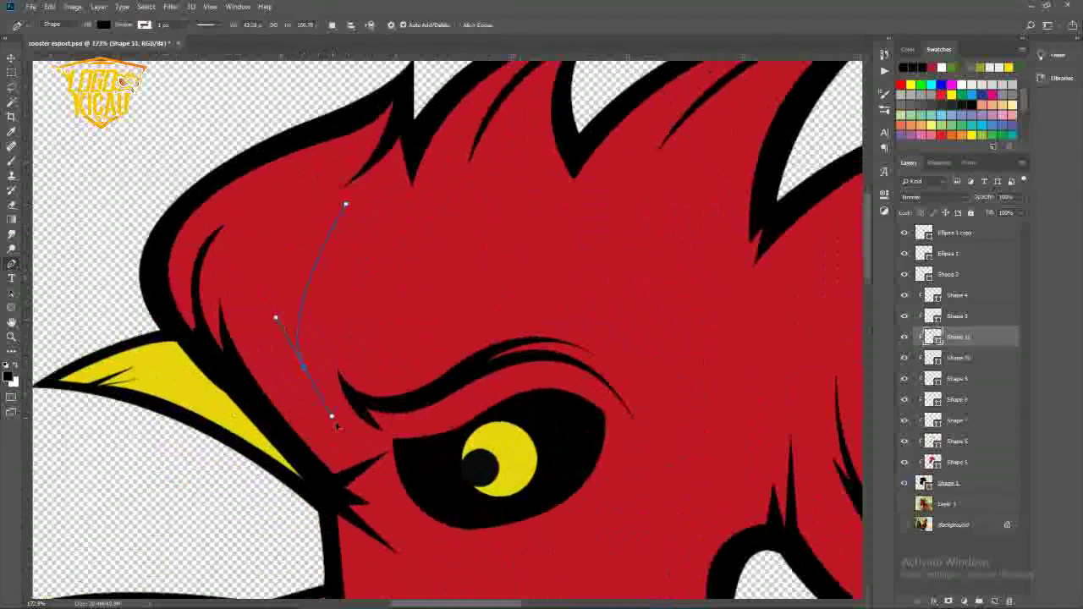
{"action": "left_click", "coordinate": [303, 365], "text": "alt"}
{"action": "left_click_drag", "start_coordinate": [305, 283], "coordinate": [318, 246]}
{"action": "left_click", "coordinate": [304, 282], "text": "alt"}
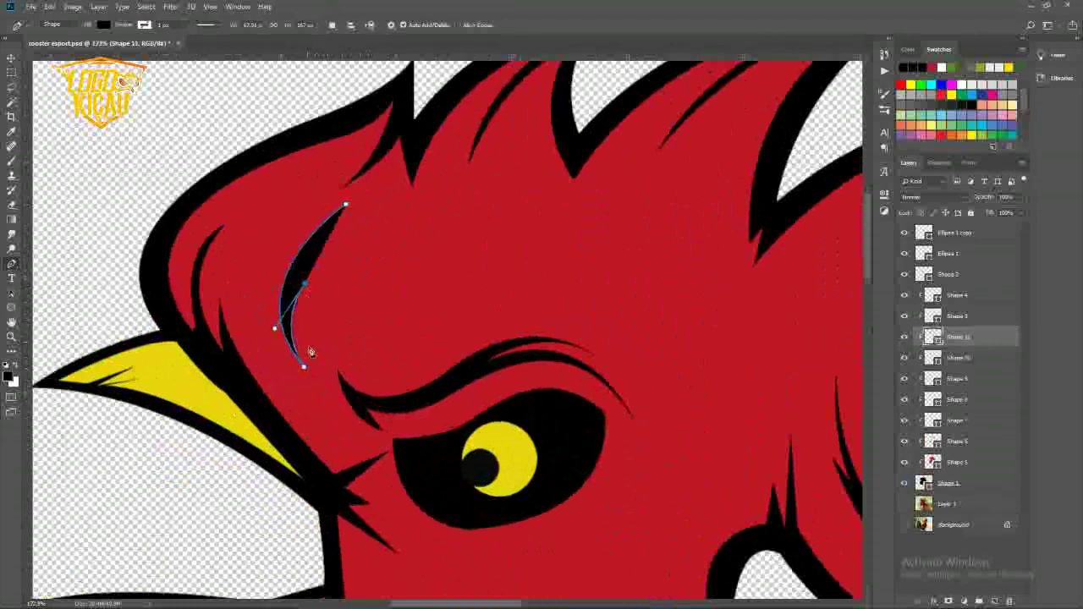
{"action": "left_click", "coordinate": [308, 347]}
{"action": "left_click_drag", "start_coordinate": [346, 204], "coordinate": [436, 185]}
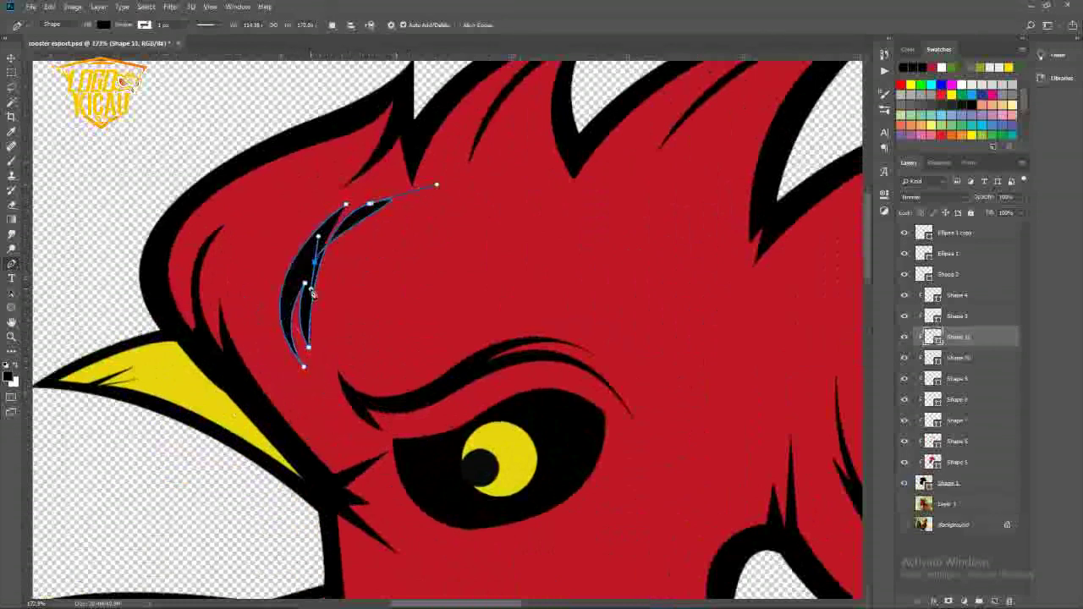
{"action": "left_click_drag", "start_coordinate": [375, 208], "coordinate": [310, 269]}
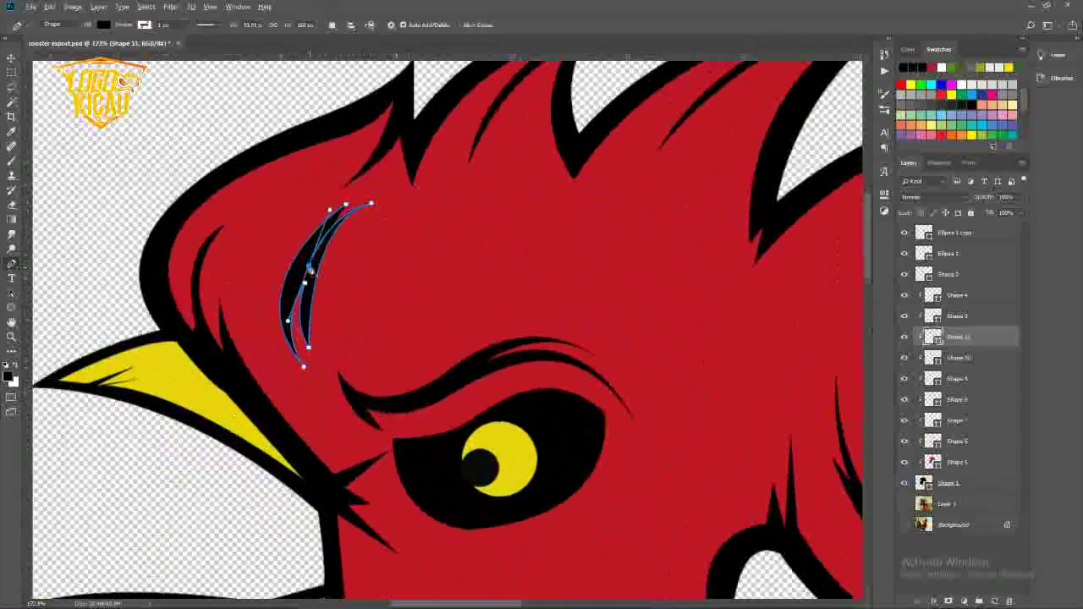
{"action": "key", "text": "Return"}
Draw a short, slim black curved crease on the forehead, just in front of the forked one
{"action": "scroll", "coordinate": [362, 194], "scroll_direction": "down", "scroll_amount": 3}
{"action": "scroll", "coordinate": [314, 295], "scroll_direction": "up", "scroll_amount": 2}
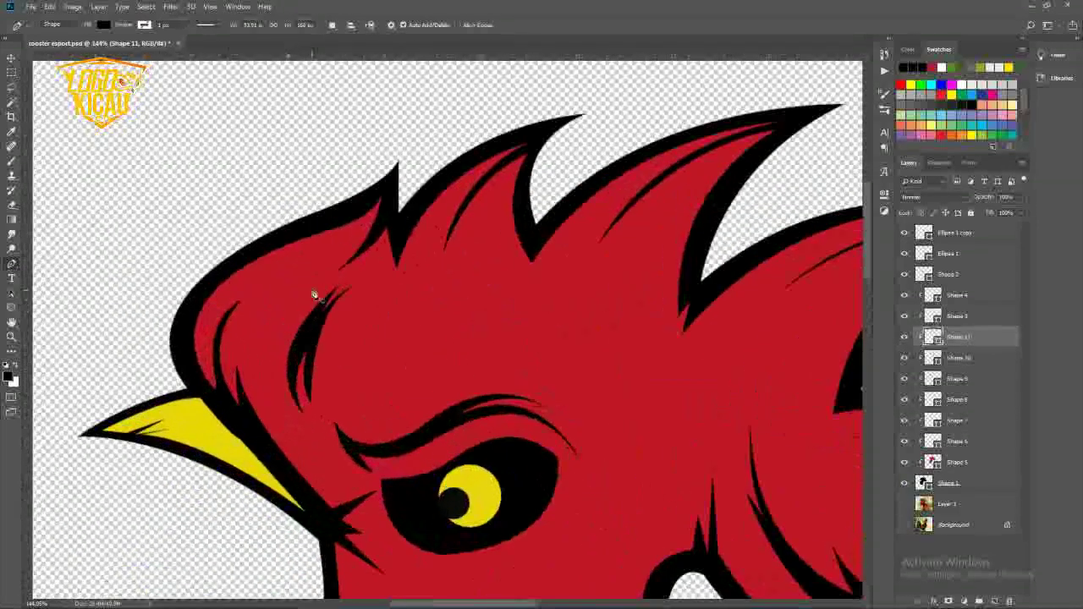
{"action": "left_click", "coordinate": [313, 282]}
{"action": "left_click", "coordinate": [253, 358]}
{"action": "left_click", "coordinate": [261, 397]}
{"action": "left_click_drag", "start_coordinate": [265, 417], "coordinate": [260, 400]}
{"action": "left_click", "coordinate": [313, 283]}
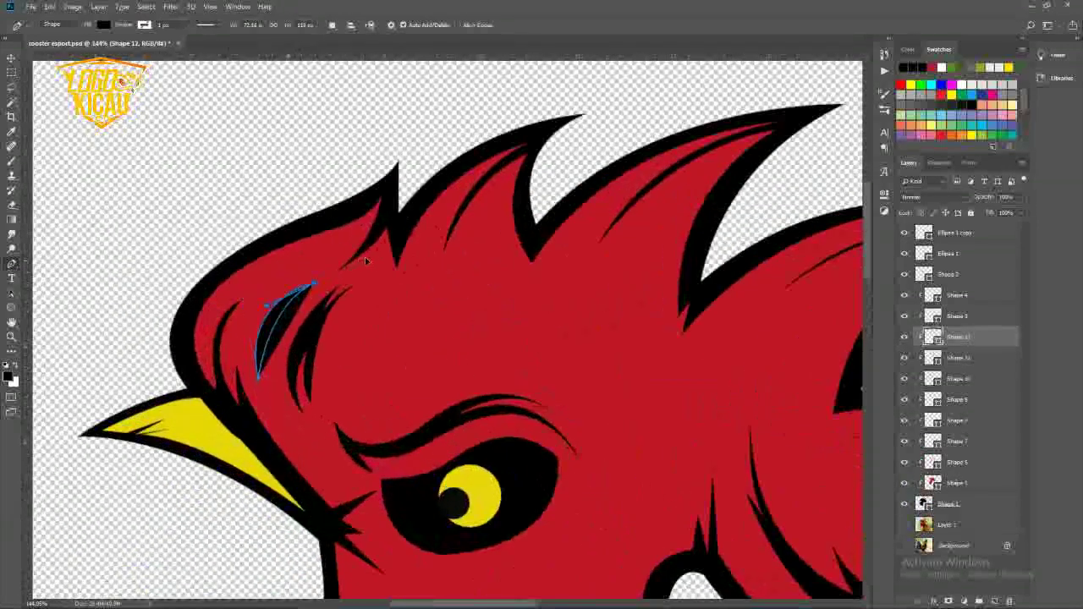
Deselect the crease shape and add a new empty layer between the head photo layer and the black silhouette
{"action": "scroll", "coordinate": [265, 285], "scroll_direction": "down", "scroll_amount": 5}
{"action": "key", "text": "v"}
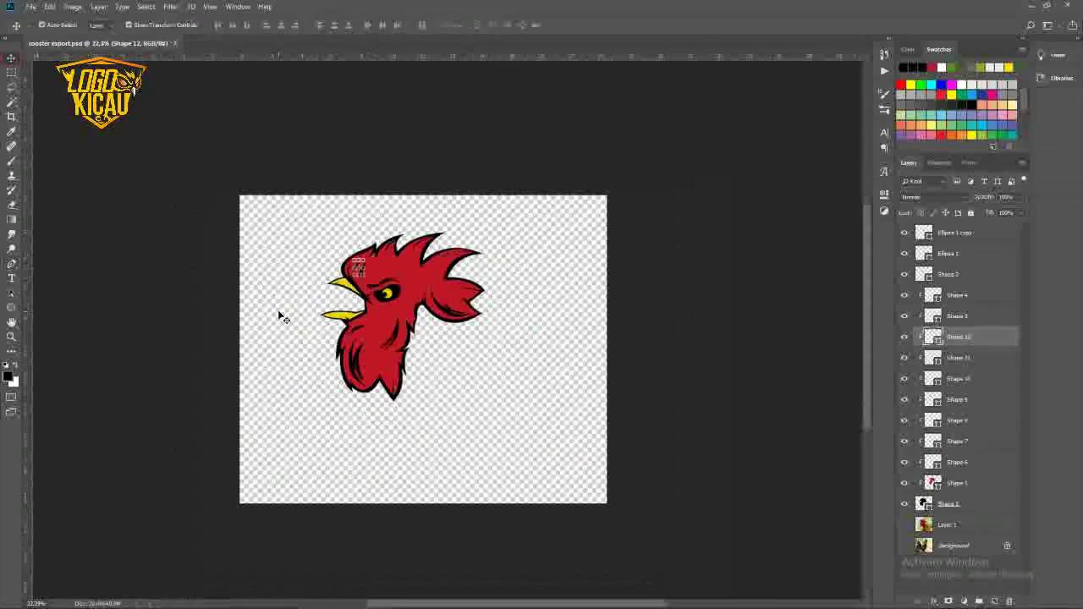
{"action": "scroll", "coordinate": [251, 274], "scroll_direction": "up", "scroll_amount": 2}
{"action": "left_click", "coordinate": [551, 369]}
{"action": "scroll", "coordinate": [552, 370], "scroll_direction": "down", "scroll_amount": 1}
{"action": "left_click", "coordinate": [947, 526]}
{"action": "left_click", "coordinate": [994, 602]}
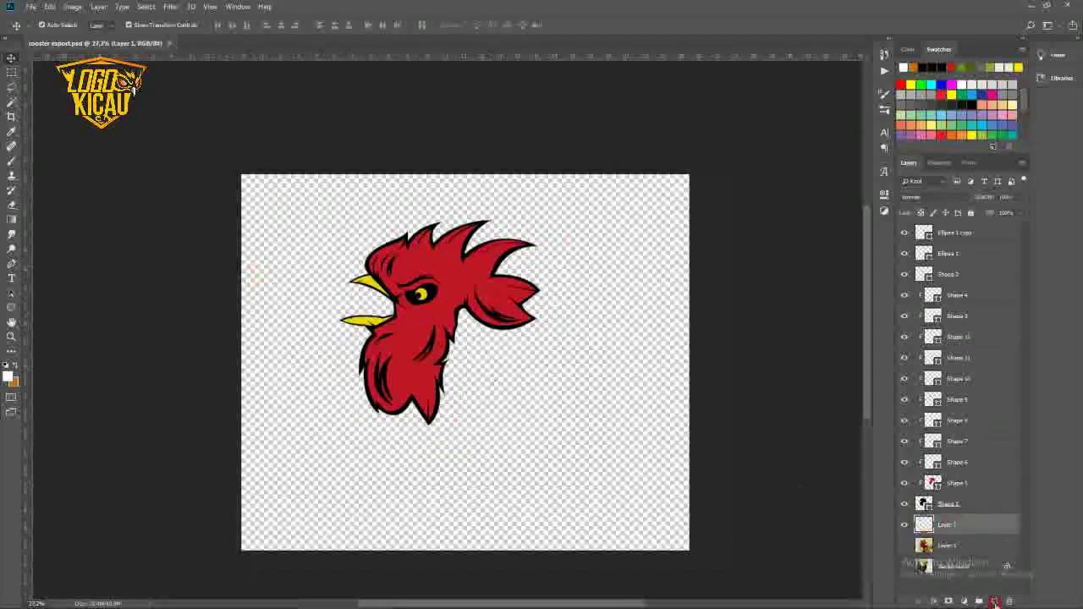
Set the foreground colour to black, choose the Pen tool and show the head photo layer as a tracing reference
{"action": "left_click", "coordinate": [8, 375]}
{"action": "left_click", "coordinate": [421, 294]}
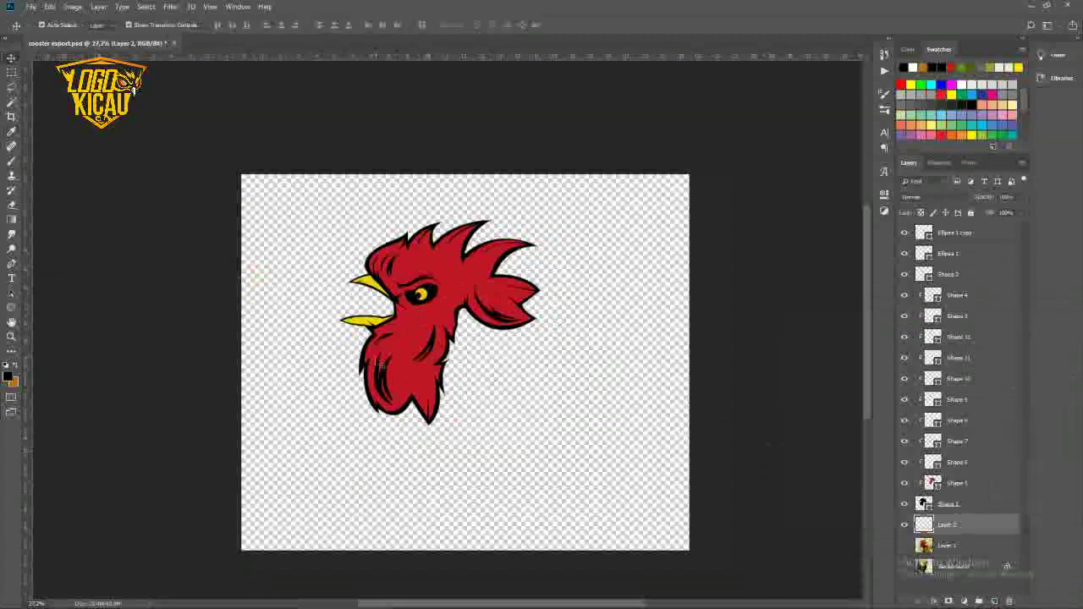
{"action": "key", "text": "Return"}
{"action": "key", "text": "p"}
{"action": "left_click", "coordinate": [904, 545]}
Start the neck outline under the rear lobe and trace the back of the neck down with pointed feather tips
{"action": "scroll", "coordinate": [639, 459], "scroll_direction": "up", "scroll_amount": 3}
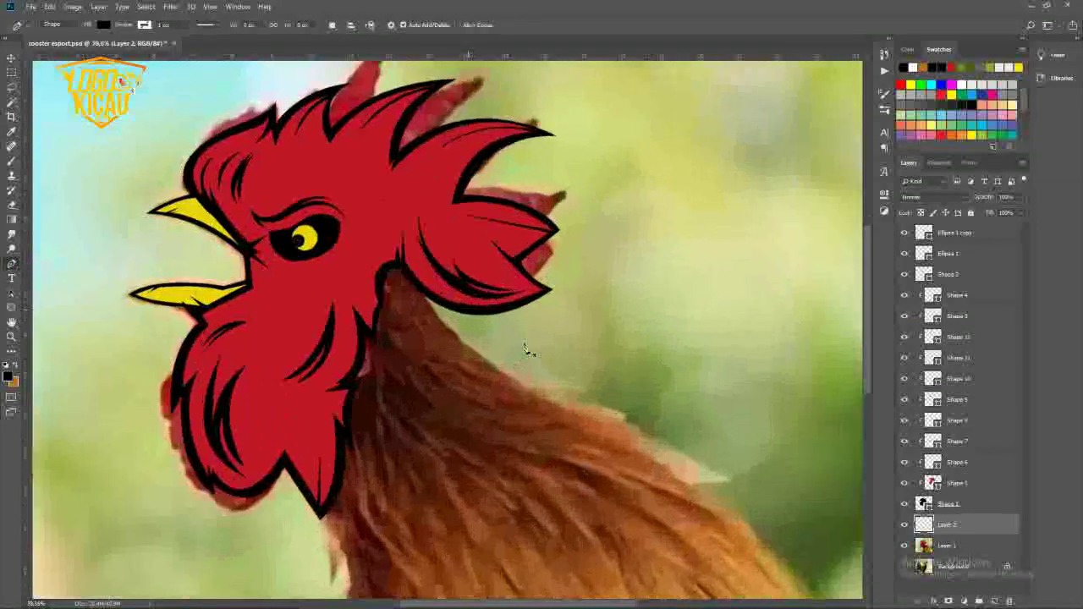
{"action": "scroll", "coordinate": [524, 348], "scroll_direction": "up", "scroll_amount": 2}
{"action": "left_click", "coordinate": [485, 317]}
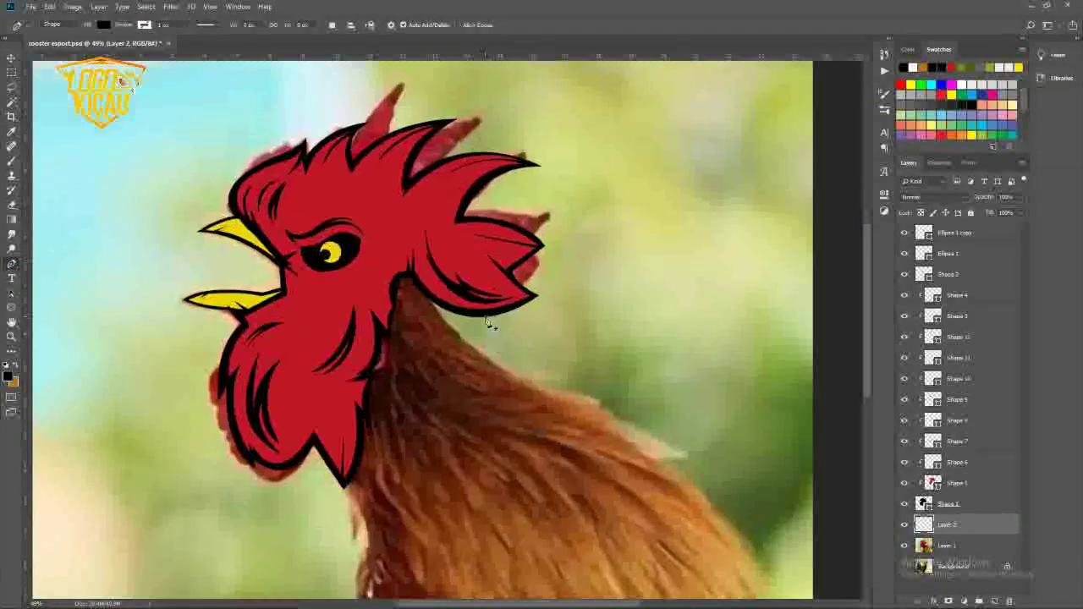
{"action": "left_click_drag", "start_coordinate": [541, 361], "coordinate": [569, 361]}
{"action": "left_click", "coordinate": [542, 362], "text": "alt"}
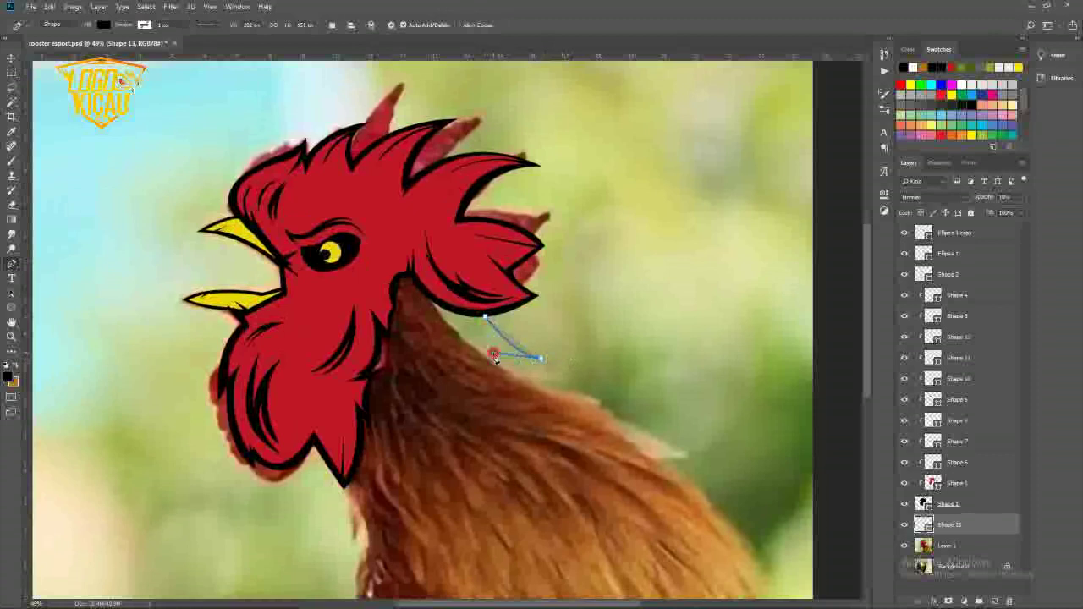
{"action": "left_click_drag", "start_coordinate": [477, 345], "coordinate": [568, 375]}
{"action": "left_click_drag", "start_coordinate": [643, 439], "coordinate": [670, 497]}
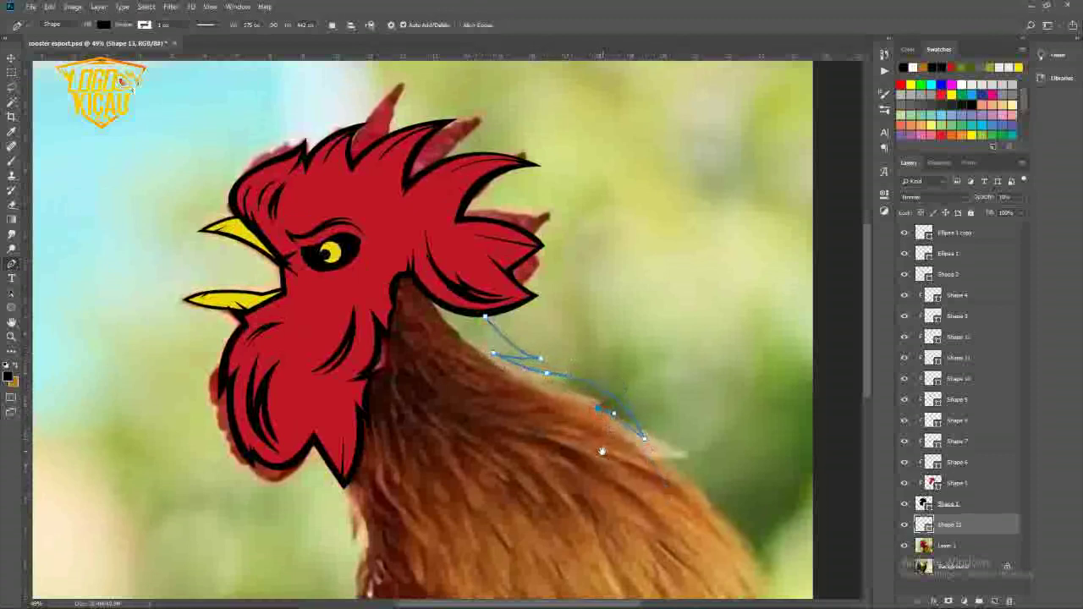
Continue the neck outline around the lower back of the hackle with curved edges and pointed feather notches
{"action": "scroll", "coordinate": [601, 450], "scroll_direction": "down", "scroll_amount": 1}
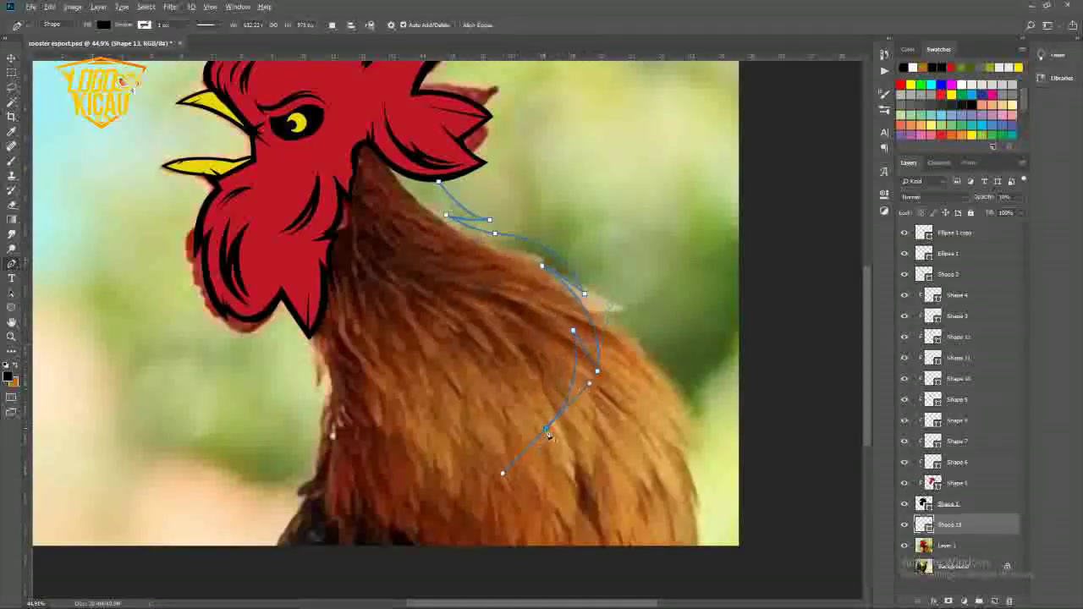
{"action": "scroll", "coordinate": [551, 411], "scroll_direction": "down", "scroll_amount": 2}
{"action": "scroll", "coordinate": [552, 410], "scroll_direction": "left", "scroll_amount": 2}
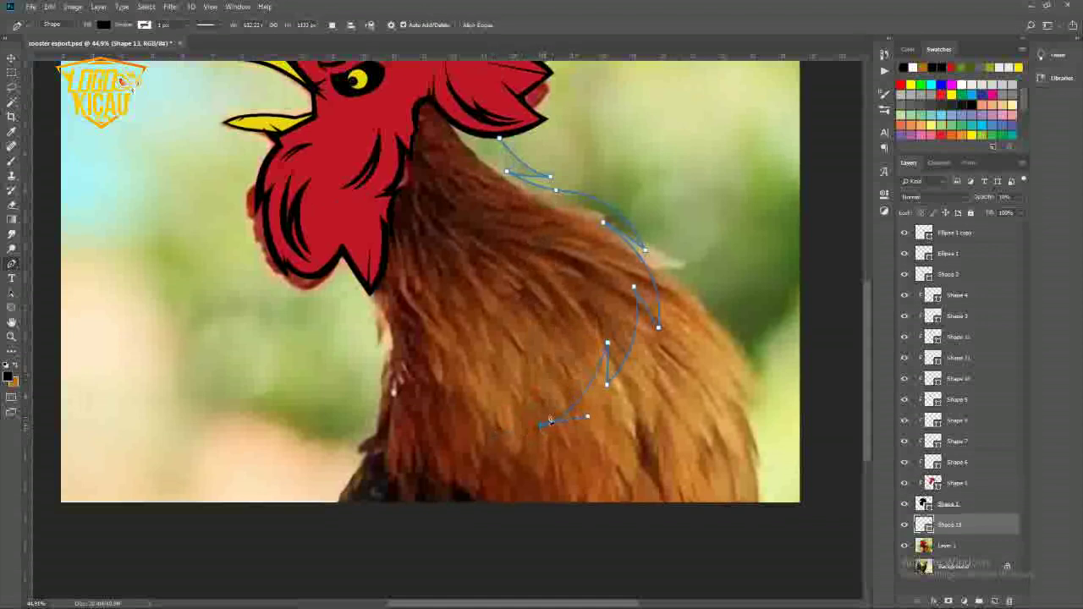
{"action": "left_click_drag", "start_coordinate": [556, 386], "coordinate": [550, 338]}
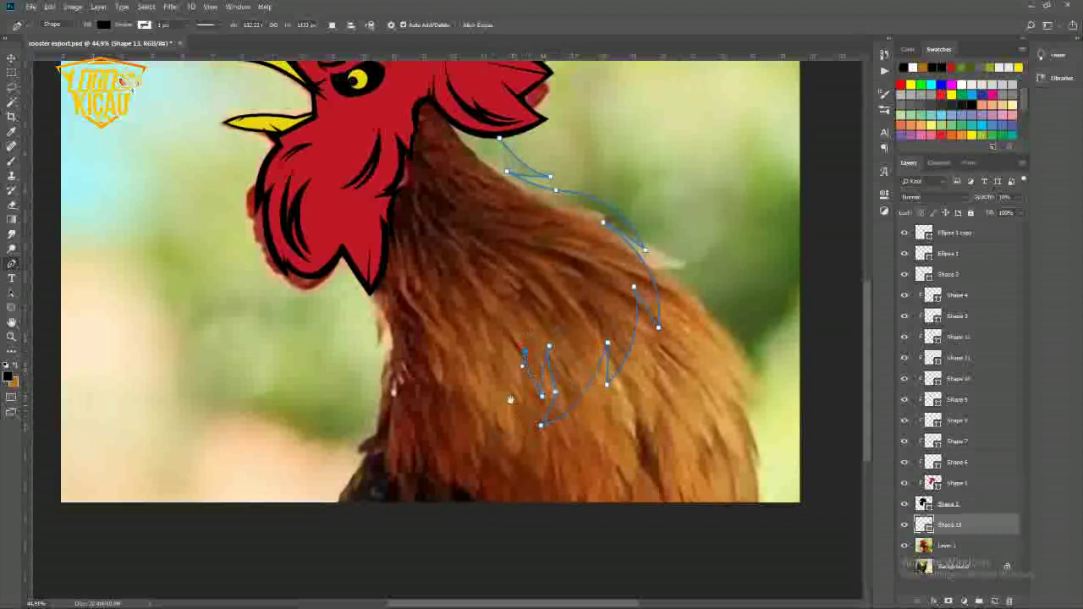
{"action": "scroll", "coordinate": [510, 399], "scroll_direction": "down", "scroll_amount": 3}
{"action": "scroll", "coordinate": [510, 399], "scroll_direction": "right", "scroll_amount": 1}
Continue the neck outline along the lower front with curved edges and pointed feather tips up to the throat
{"action": "left_click", "coordinate": [520, 375]}
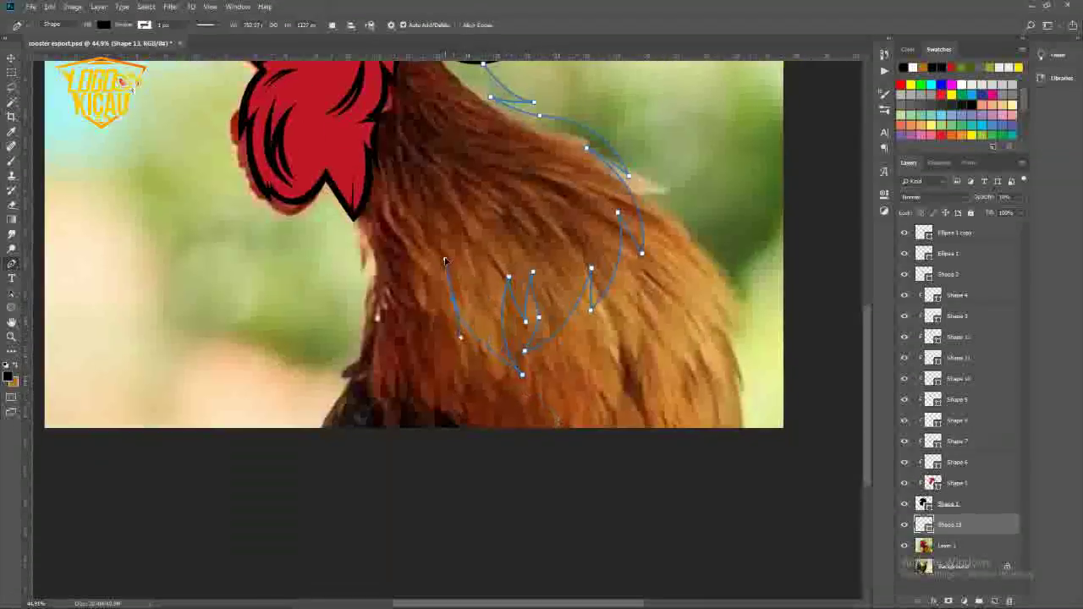
{"action": "left_click", "coordinate": [453, 298]}
{"action": "left_click_drag", "start_coordinate": [484, 389], "coordinate": [485, 390]}
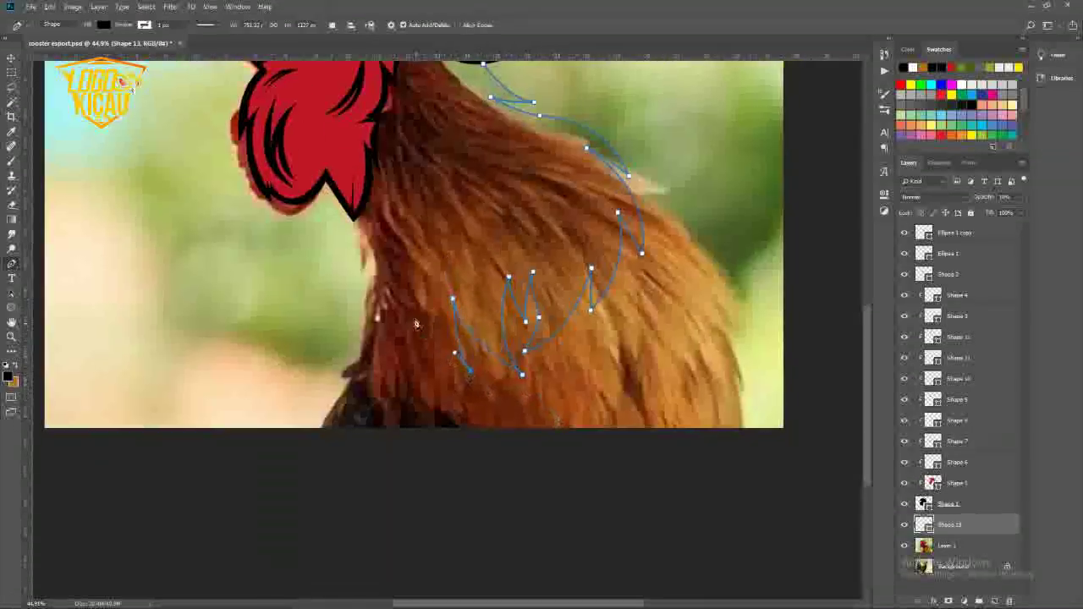
{"action": "left_click_drag", "start_coordinate": [412, 303], "coordinate": [433, 348]}
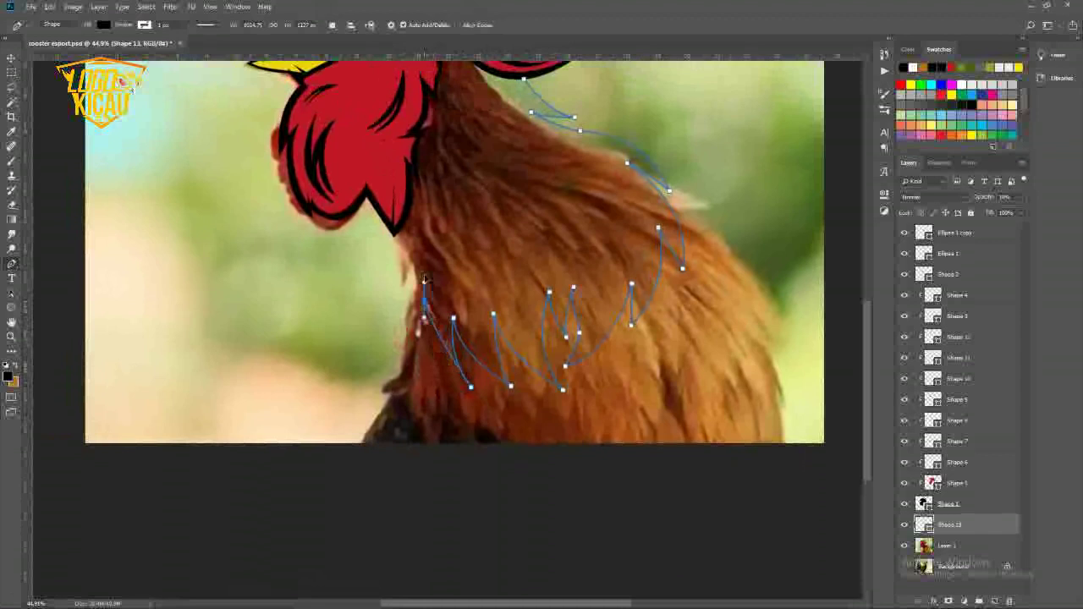
{"action": "left_click_drag", "start_coordinate": [435, 232], "coordinate": [428, 307]}
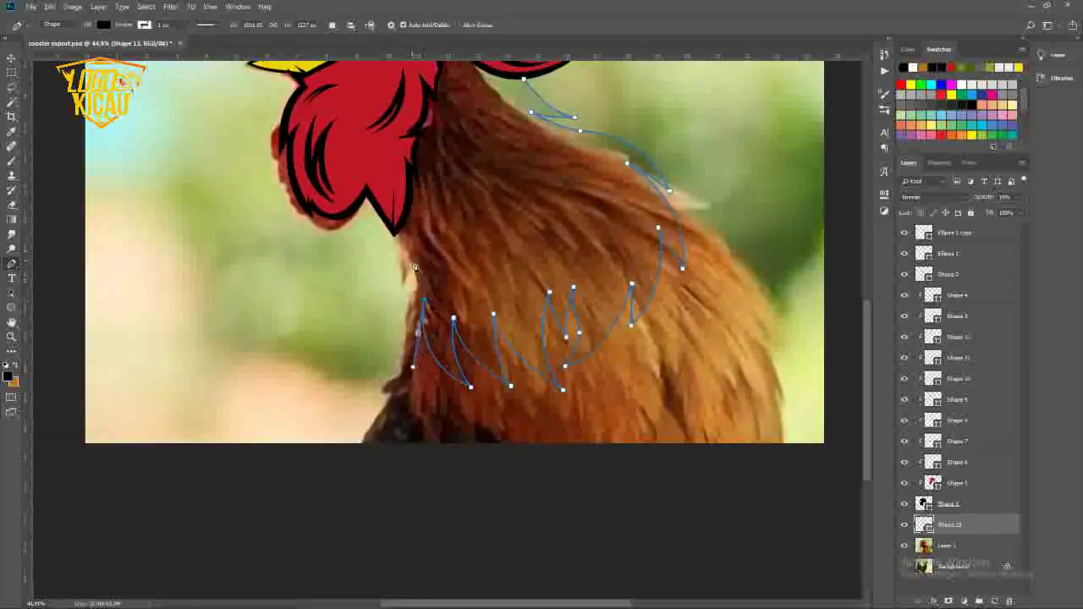
{"action": "left_click_drag", "start_coordinate": [415, 269], "coordinate": [449, 240]}
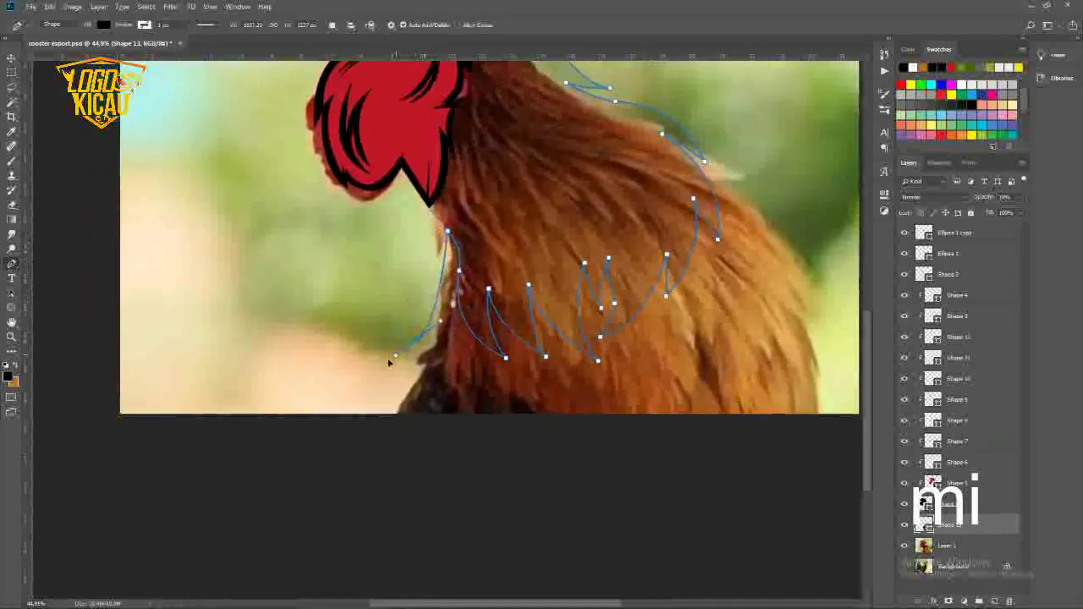
Trace the front of the neck up behind the wattle and head, closing the outline under the rear lobe
{"action": "key", "text": "ctrl+plus"}
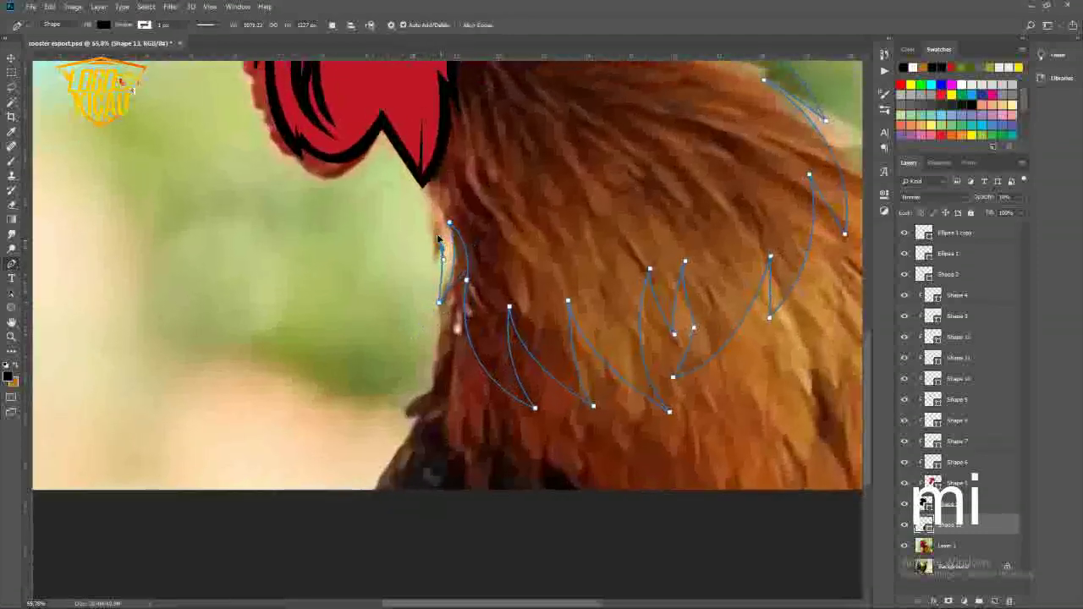
{"action": "left_click_drag", "start_coordinate": [416, 162], "coordinate": [418, 272]}
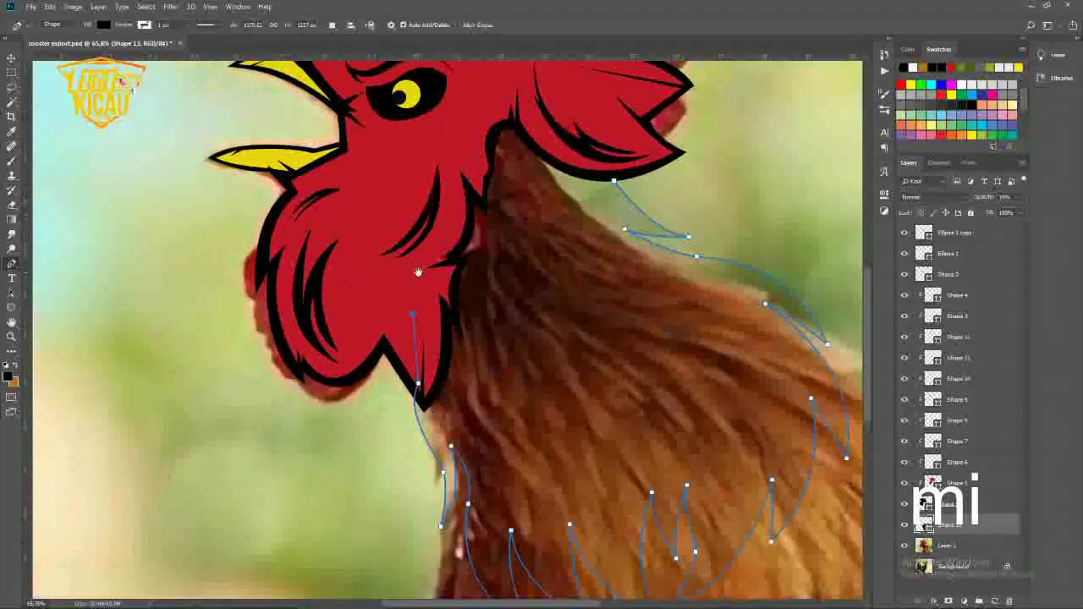
{"action": "left_click_drag", "start_coordinate": [507, 76], "coordinate": [486, 144]}
{"action": "left_click", "coordinate": [468, 133]}
{"action": "left_click", "coordinate": [593, 247]}
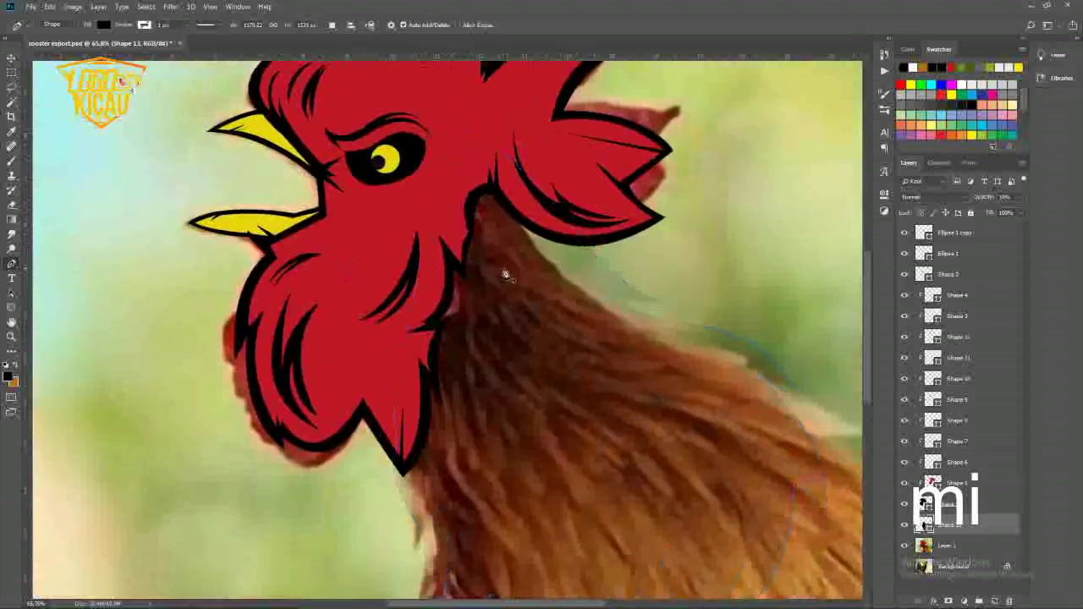
Hide the head photo layer and make orange the foreground colour
{"action": "key", "text": "ctrl+0"}
{"action": "left_click", "coordinate": [903, 545]}
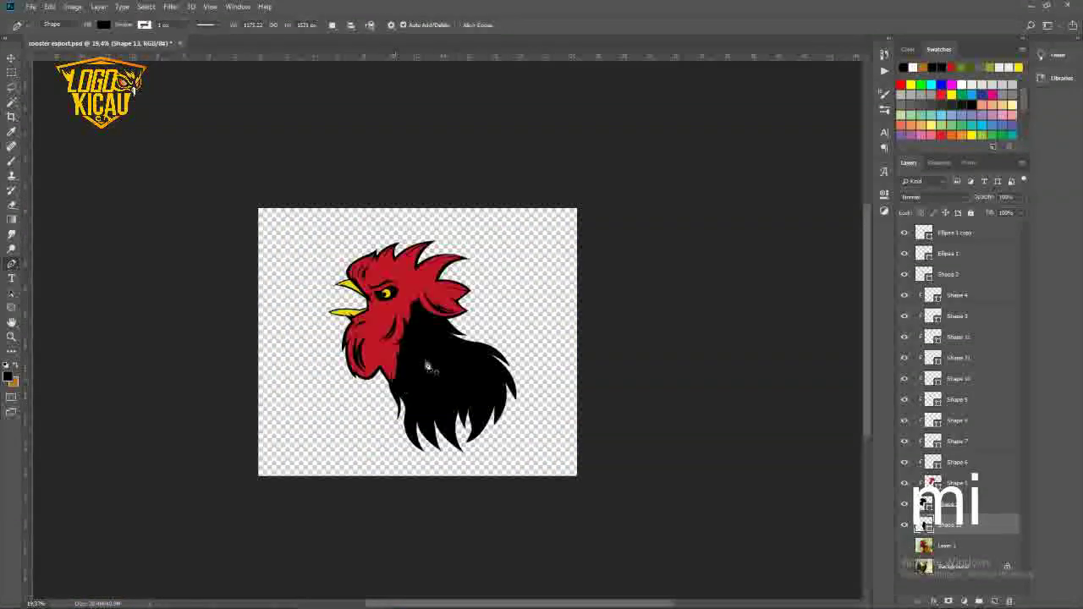
{"action": "scroll", "coordinate": [431, 364], "scroll_direction": "up", "scroll_amount": 1}
{"action": "left_click", "coordinate": [20, 372]}
{"action": "scroll", "coordinate": [443, 274], "scroll_direction": "up", "scroll_amount": 5}
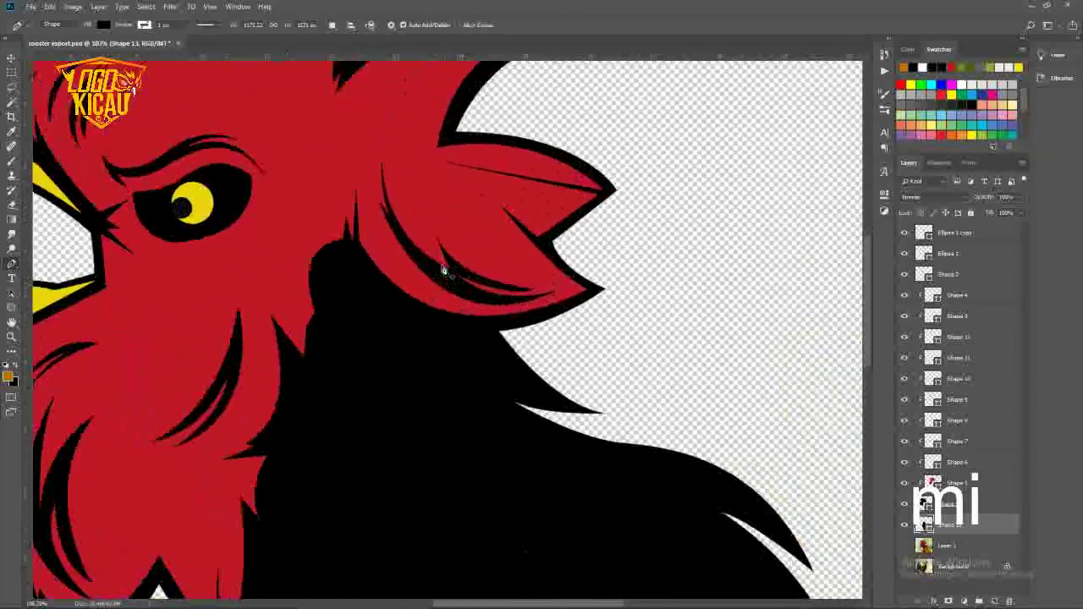
{"action": "scroll", "coordinate": [423, 305], "scroll_direction": "down", "scroll_amount": 1}
{"action": "scroll", "coordinate": [414, 309], "scroll_direction": "up", "scroll_amount": 2}
{"action": "scroll", "coordinate": [415, 309], "scroll_direction": "down", "scroll_amount": 4}
Start a pointed feather shape on the upper neck beneath the rear lobe, curving its lower edge back towards the head
{"action": "left_click", "coordinate": [390, 277]}
{"action": "left_click_drag", "start_coordinate": [454, 359], "coordinate": [492, 372]}
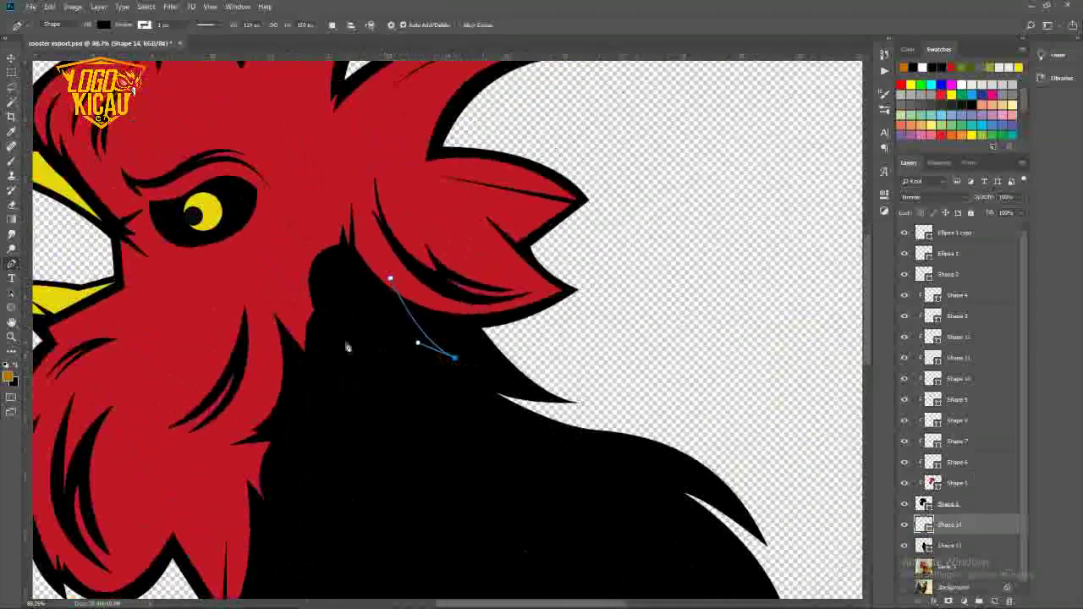
{"action": "left_click_drag", "start_coordinate": [320, 320], "coordinate": [372, 351]}
{"action": "scroll", "coordinate": [320, 321], "scroll_direction": "up", "scroll_amount": 1}
{"action": "left_click_drag", "start_coordinate": [325, 313], "coordinate": [325, 312]}
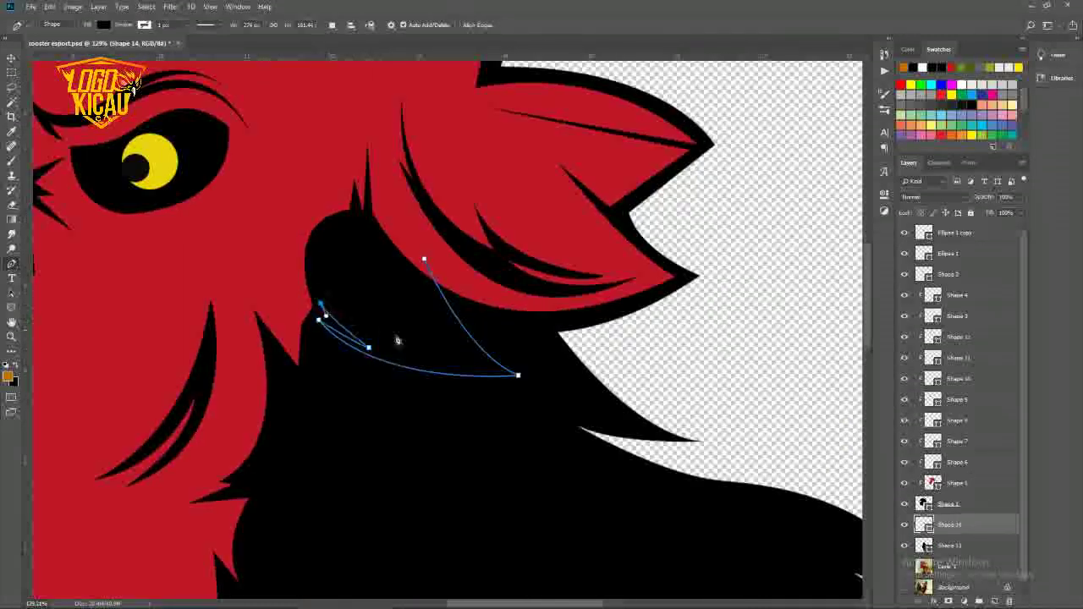
Cut thin pointed notches into the head-side edge of the upper neck feather and close the shape
{"action": "left_click_drag", "start_coordinate": [407, 345], "coordinate": [456, 350]}
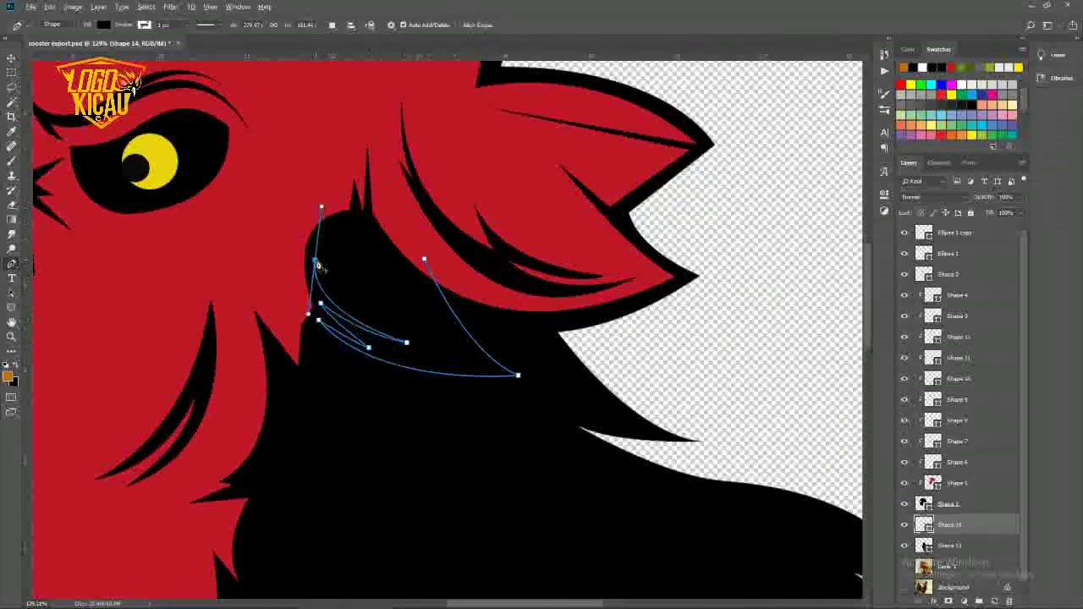
{"action": "left_click_drag", "start_coordinate": [316, 253], "coordinate": [383, 320]}
{"action": "left_click_drag", "start_coordinate": [443, 345], "coordinate": [476, 361]}
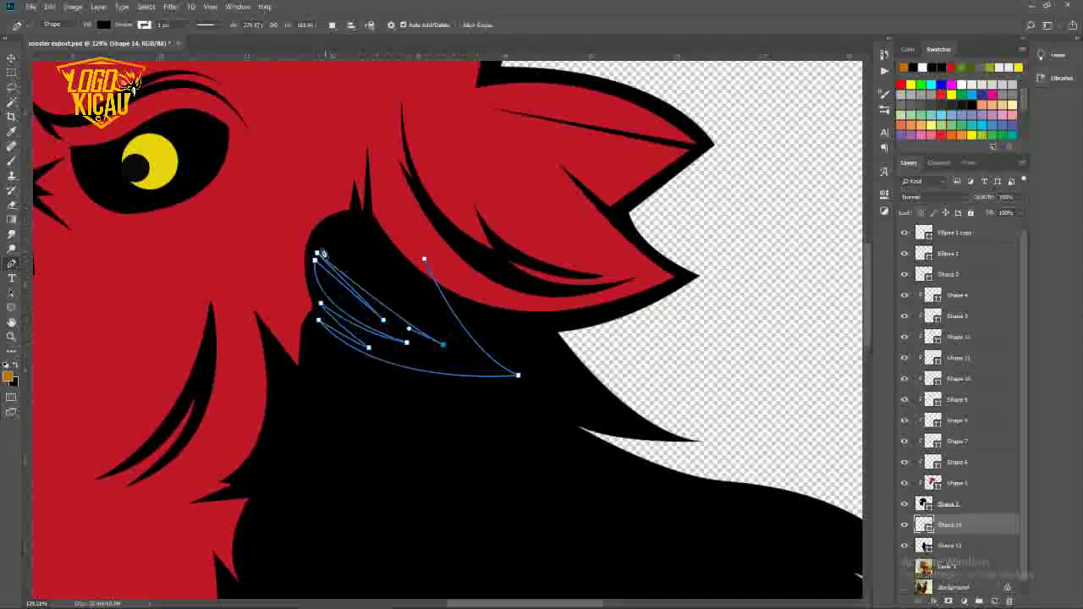
{"action": "left_click_drag", "start_coordinate": [321, 244], "coordinate": [387, 281]}
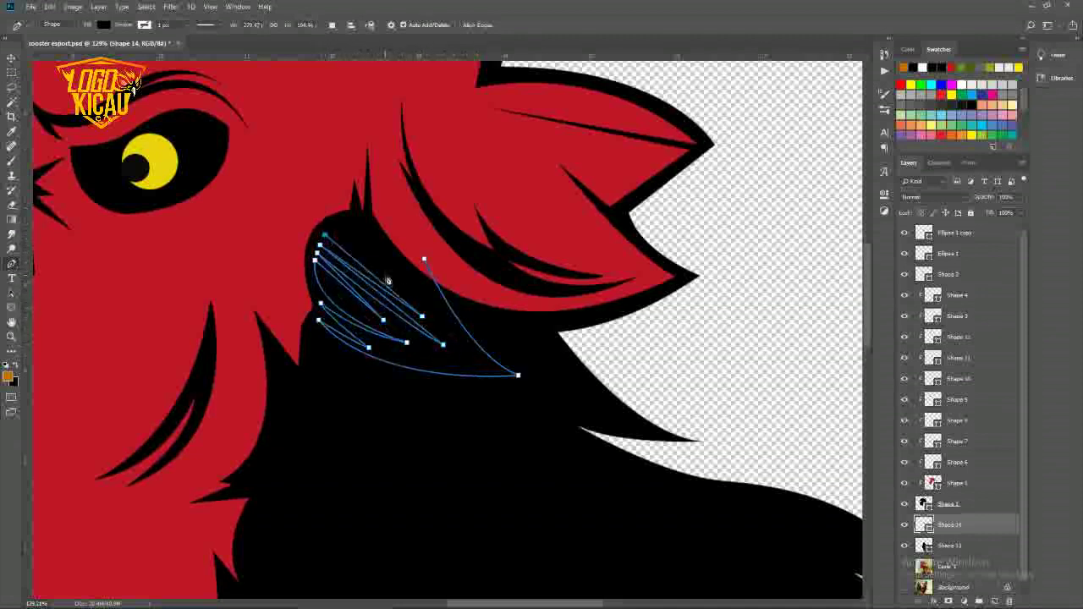
{"action": "left_click", "coordinate": [364, 220]}
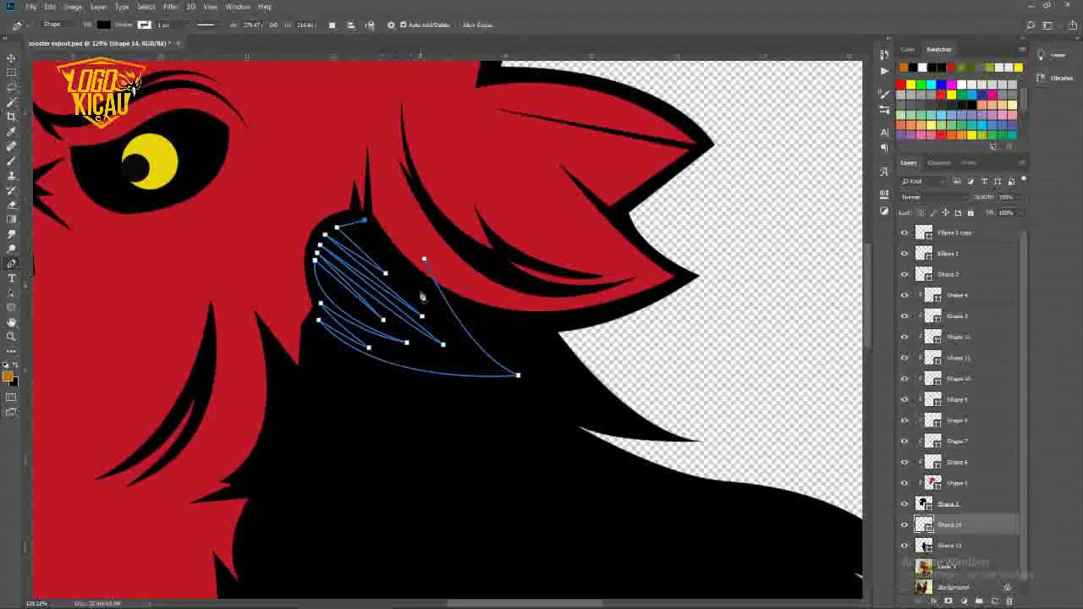
{"action": "left_click_drag", "start_coordinate": [455, 315], "coordinate": [434, 301]}
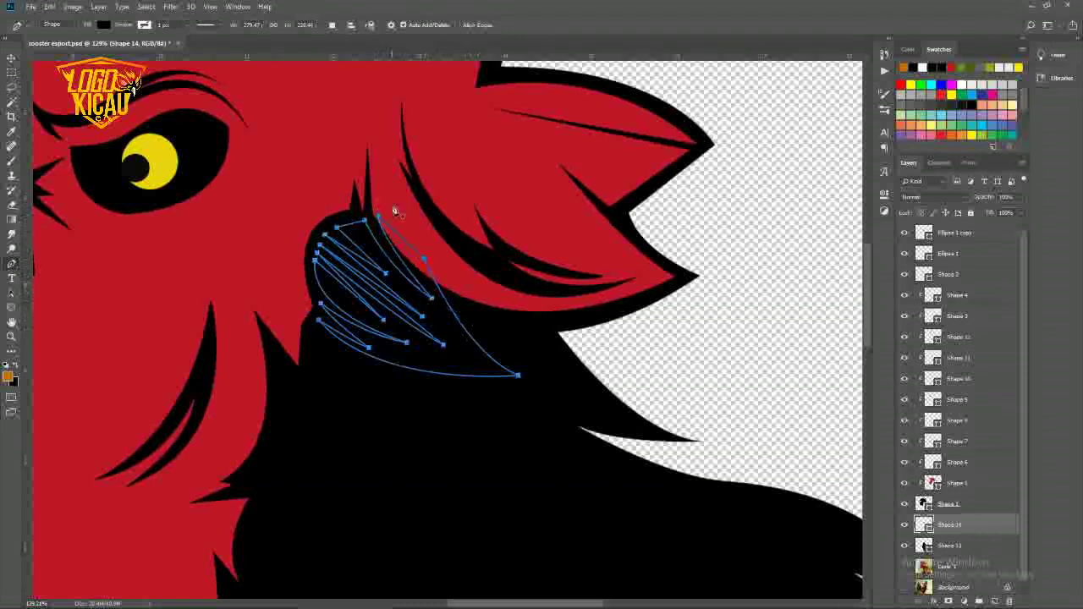
{"action": "left_click", "coordinate": [379, 220]}
Fill the upper neck feather shape with orange (R 196, G 112, B 4)
{"action": "scroll", "coordinate": [385, 208], "scroll_direction": "down", "scroll_amount": 2}
{"action": "double_click", "coordinate": [928, 525]}
{"action": "left_click", "coordinate": [936, 470]}
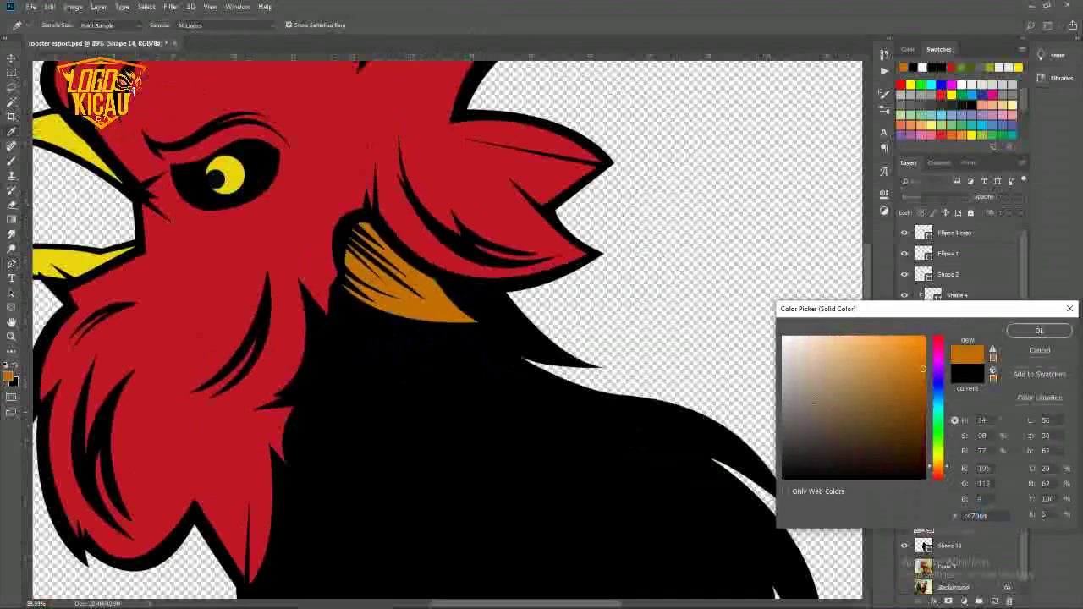
{"action": "left_click", "coordinate": [1033, 349]}
Outline the pointed tip and curved lower edge of a second orange feather directly below the first
{"action": "scroll", "coordinate": [385, 321], "scroll_direction": "down", "scroll_amount": 3}
{"action": "scroll", "coordinate": [385, 322], "scroll_direction": "up", "scroll_amount": 5}
{"action": "scroll", "coordinate": [324, 271], "scroll_direction": "down", "scroll_amount": 2}
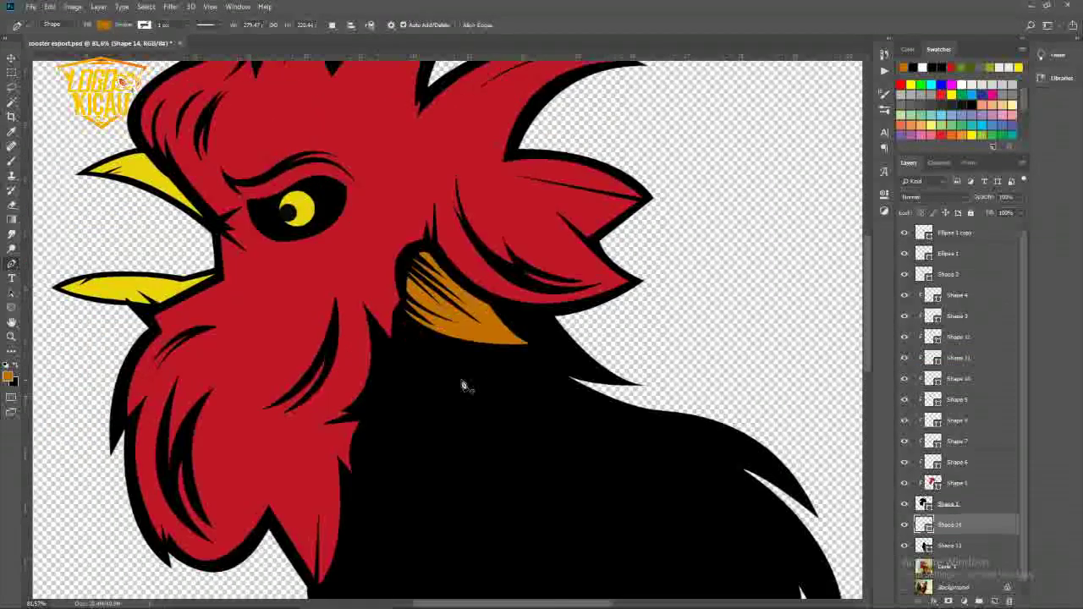
{"action": "scroll", "coordinate": [434, 302], "scroll_direction": "up", "scroll_amount": 2}
{"action": "left_click", "coordinate": [357, 223]}
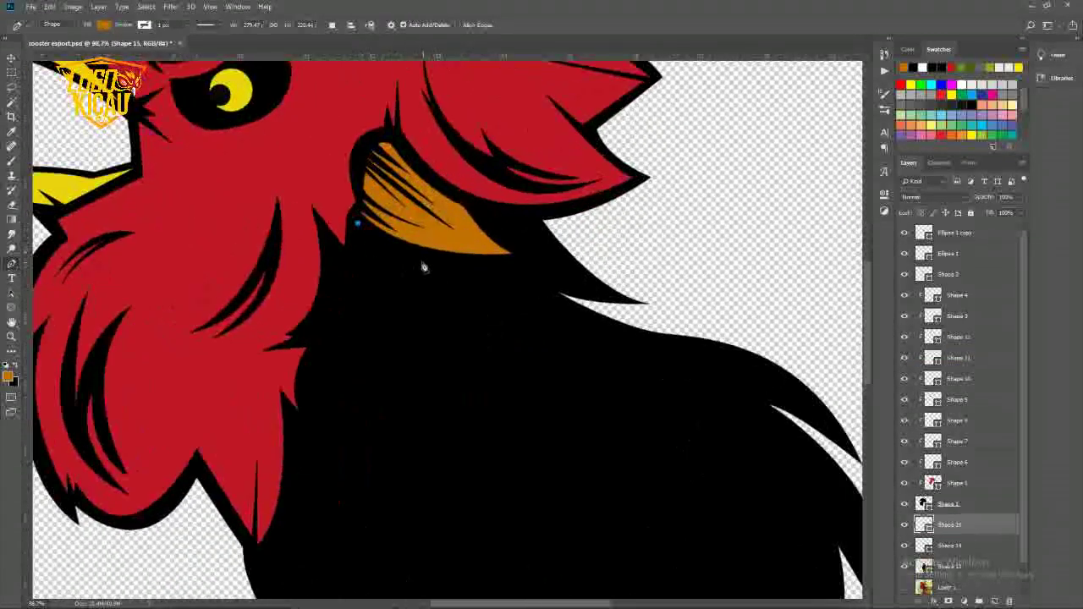
{"action": "left_click", "coordinate": [410, 256]}
{"action": "left_click_drag", "start_coordinate": [487, 336], "coordinate": [515, 402]}
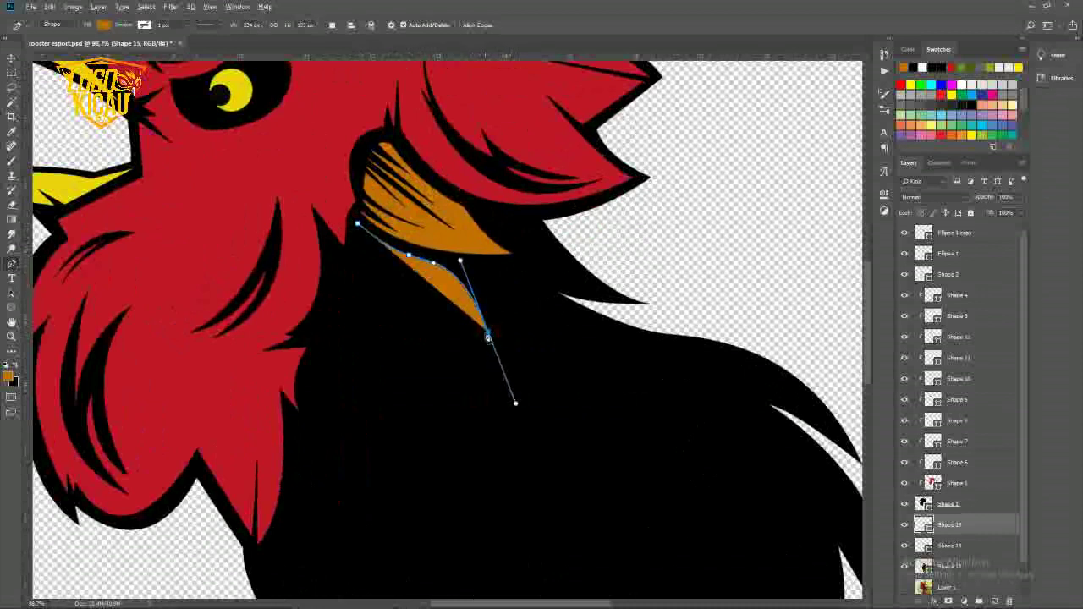
{"action": "left_click_drag", "start_coordinate": [329, 296], "coordinate": [258, 213]}
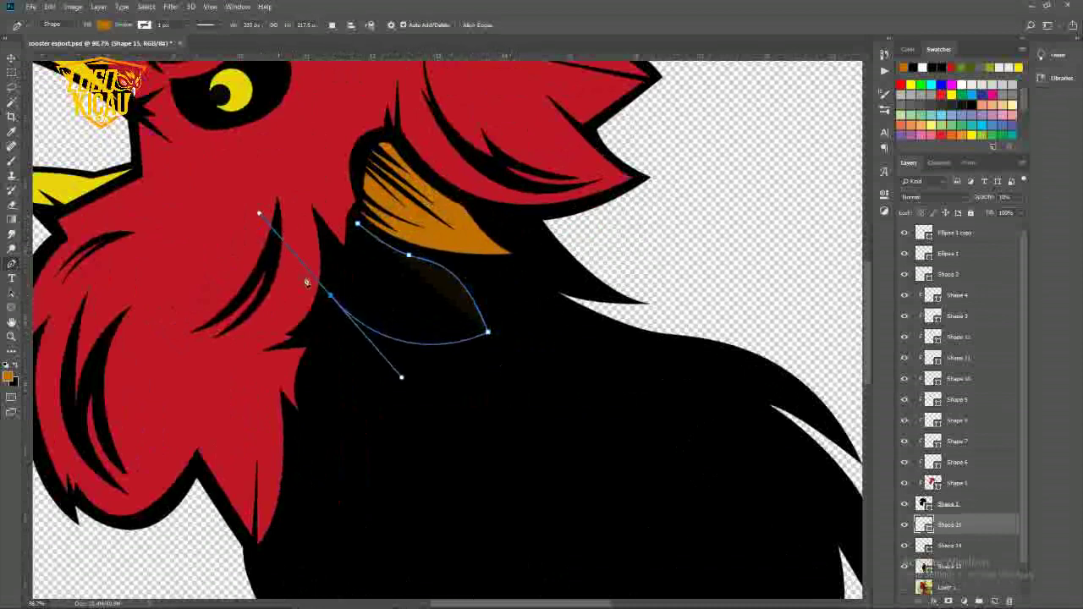
Add thin pointed notches to the head-side edge of the second feather and finish the shape
{"action": "left_click_drag", "start_coordinate": [389, 326], "coordinate": [413, 328]}
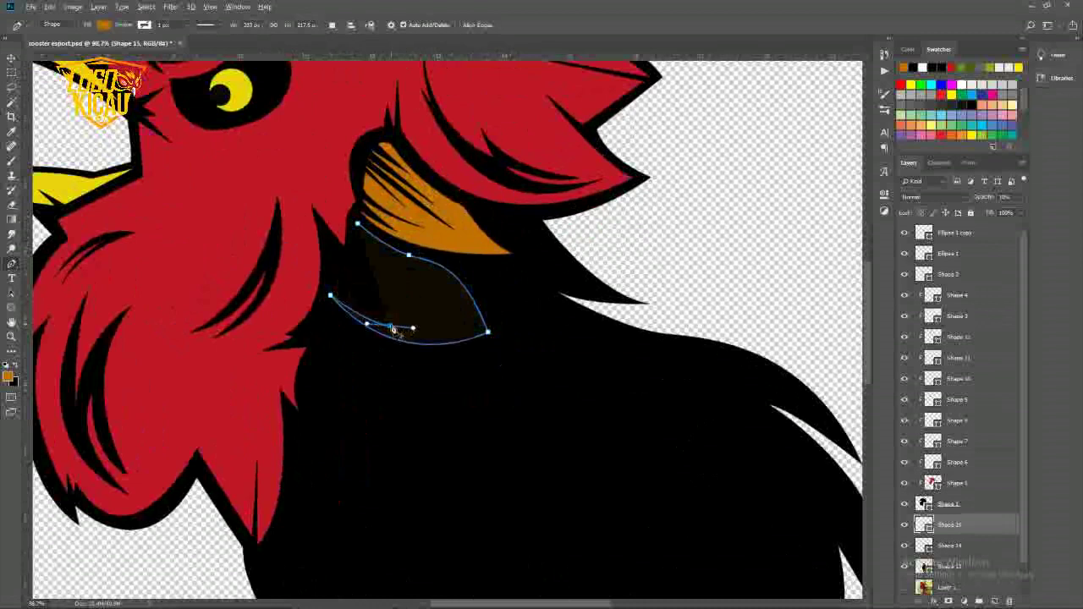
{"action": "left_click", "coordinate": [326, 245]}
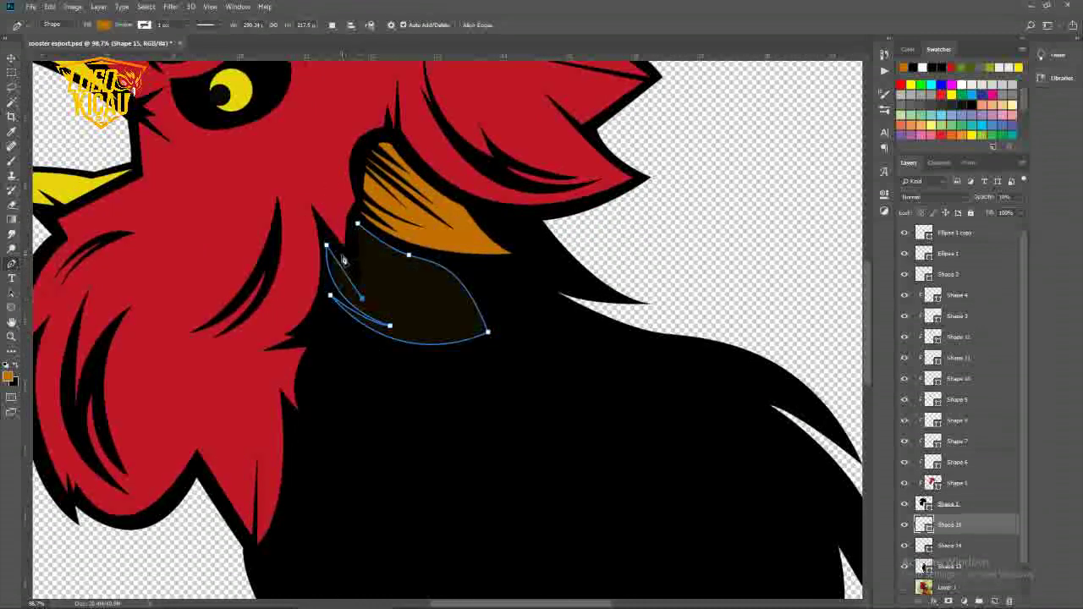
{"action": "left_click_drag", "start_coordinate": [355, 259], "coordinate": [277, 262]}
{"action": "key", "text": "Return"}
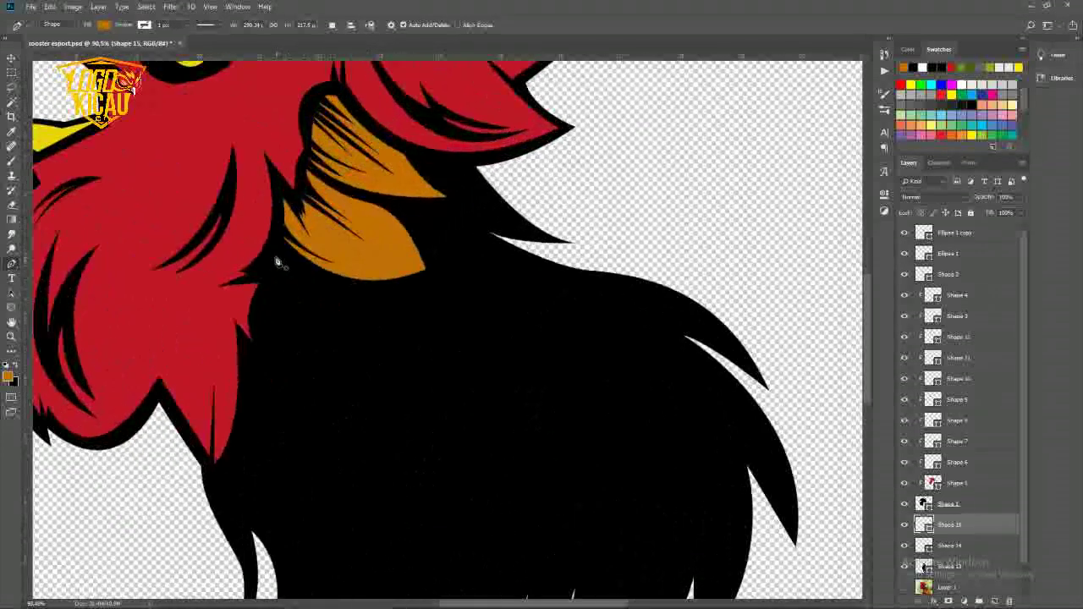
Draw a third orange feather below the second with a thin crease along its lower edge, tucking its closed end behind the wattle
{"action": "left_click", "coordinate": [270, 250]}
{"action": "left_click_drag", "start_coordinate": [364, 319], "coordinate": [410, 374]}
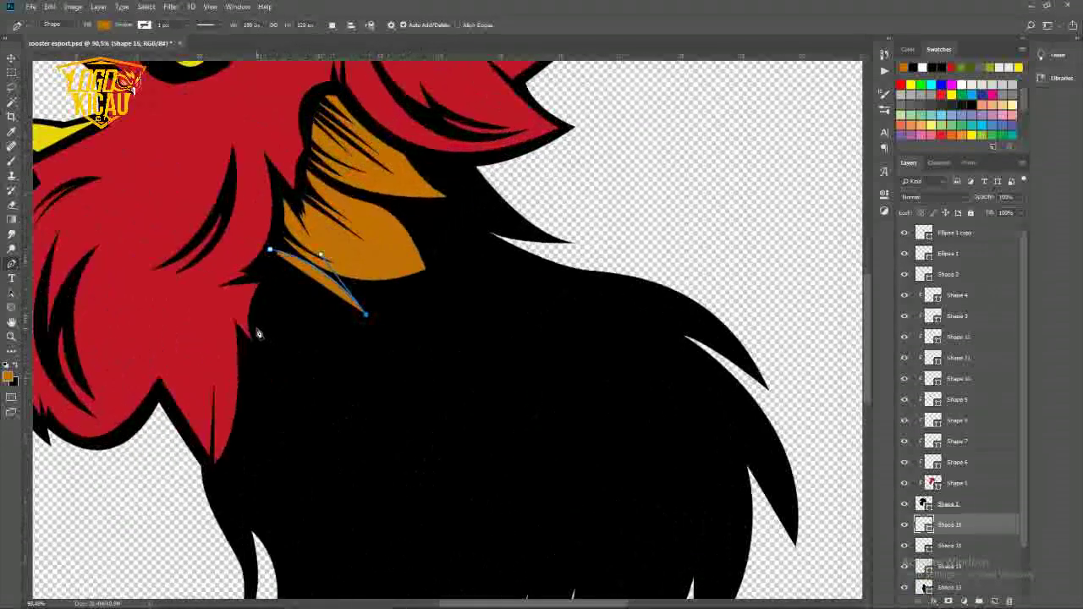
{"action": "left_click_drag", "start_coordinate": [257, 329], "coordinate": [301, 352]}
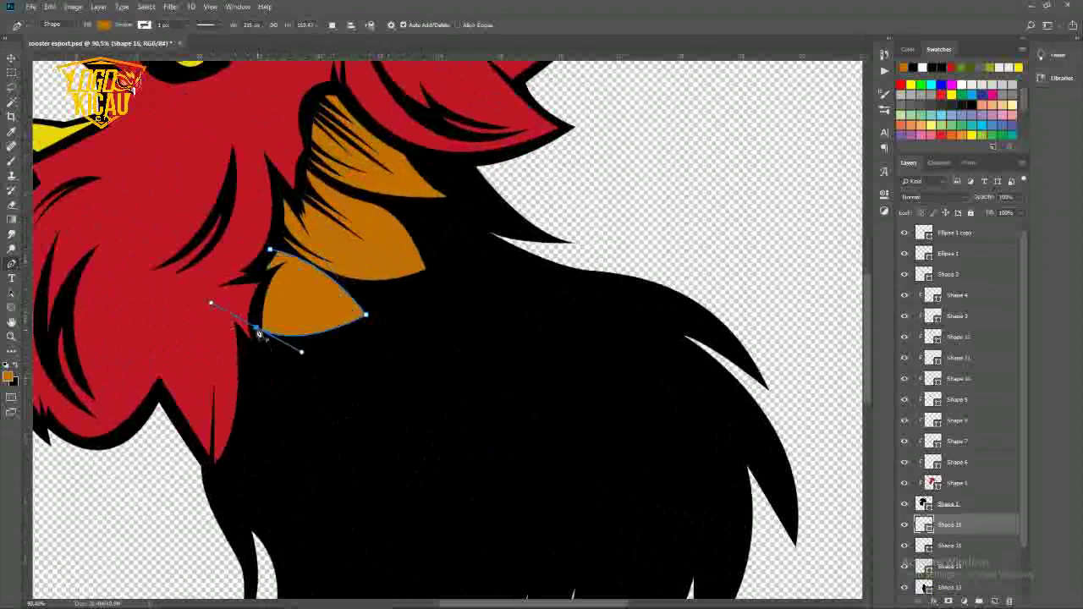
{"action": "left_click", "coordinate": [323, 326]}
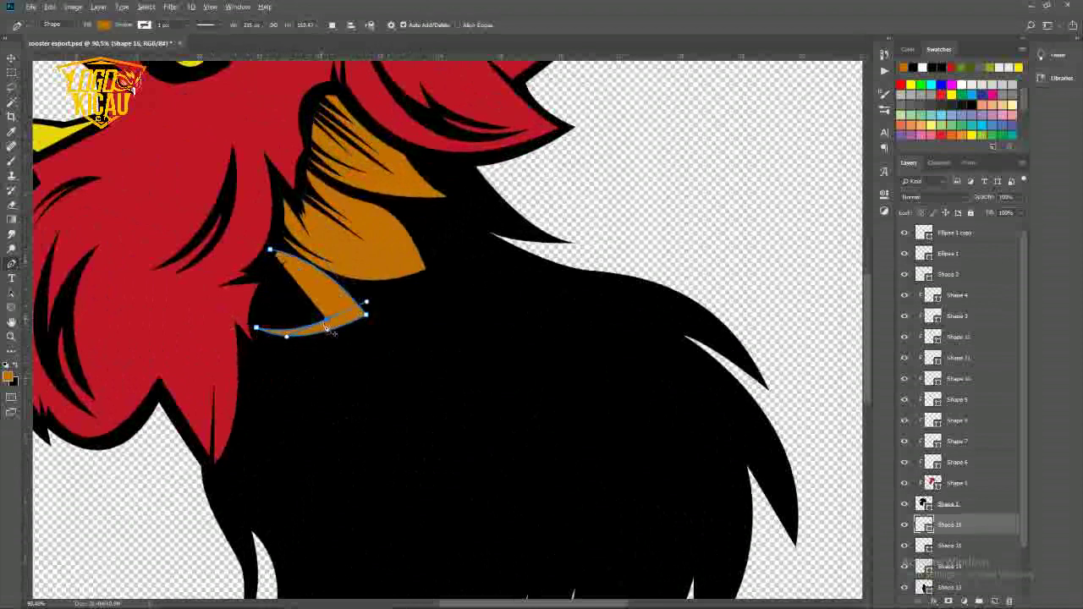
{"action": "left_click_drag", "start_coordinate": [245, 316], "coordinate": [218, 270]}
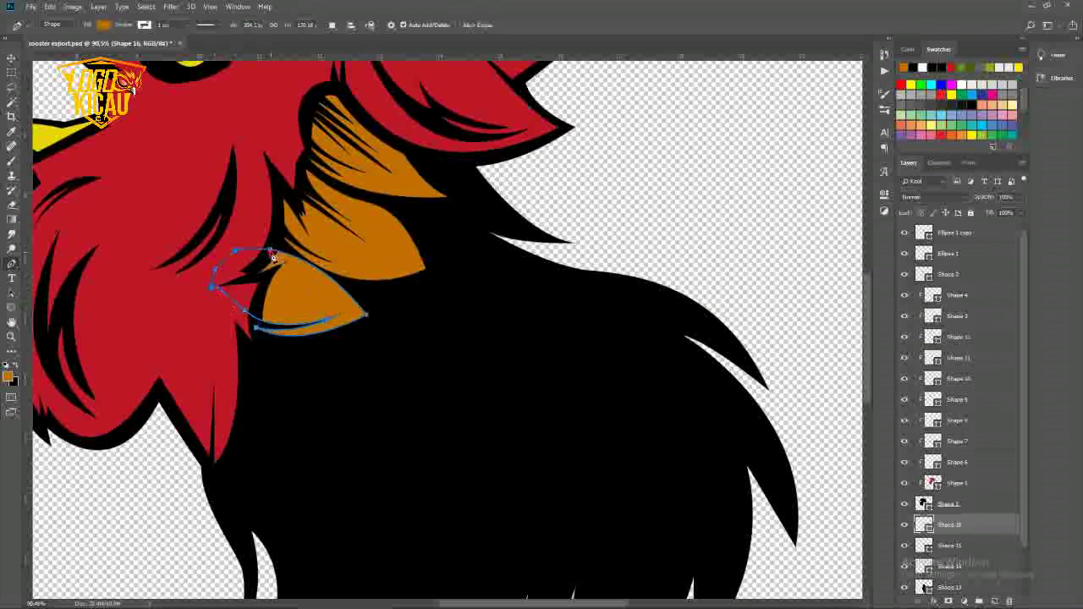
Draw a narrow orange feather with a thin inner crease on the throat tuft below the wattle tip
{"action": "scroll", "coordinate": [279, 294], "scroll_direction": "down", "scroll_amount": 5}
{"action": "scroll", "coordinate": [279, 294], "scroll_direction": "up", "scroll_amount": 8}
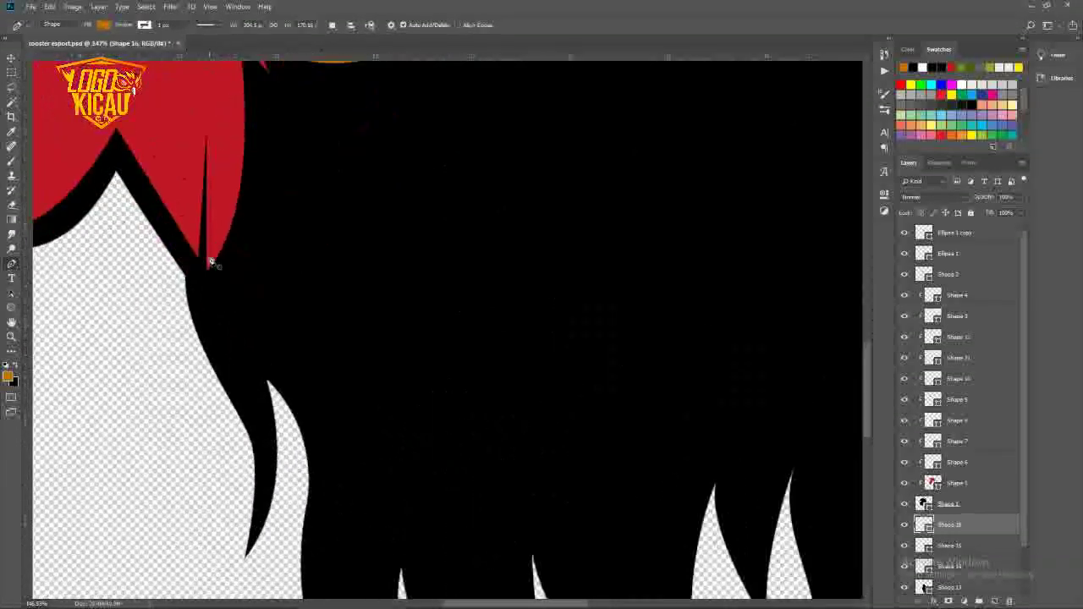
{"action": "left_click_drag", "start_coordinate": [227, 367], "coordinate": [261, 418]}
{"action": "left_click_drag", "start_coordinate": [264, 464], "coordinate": [262, 502]}
{"action": "left_click_drag", "start_coordinate": [200, 264], "coordinate": [262, 365]}
{"action": "left_click_drag", "start_coordinate": [226, 229], "coordinate": [206, 195]}
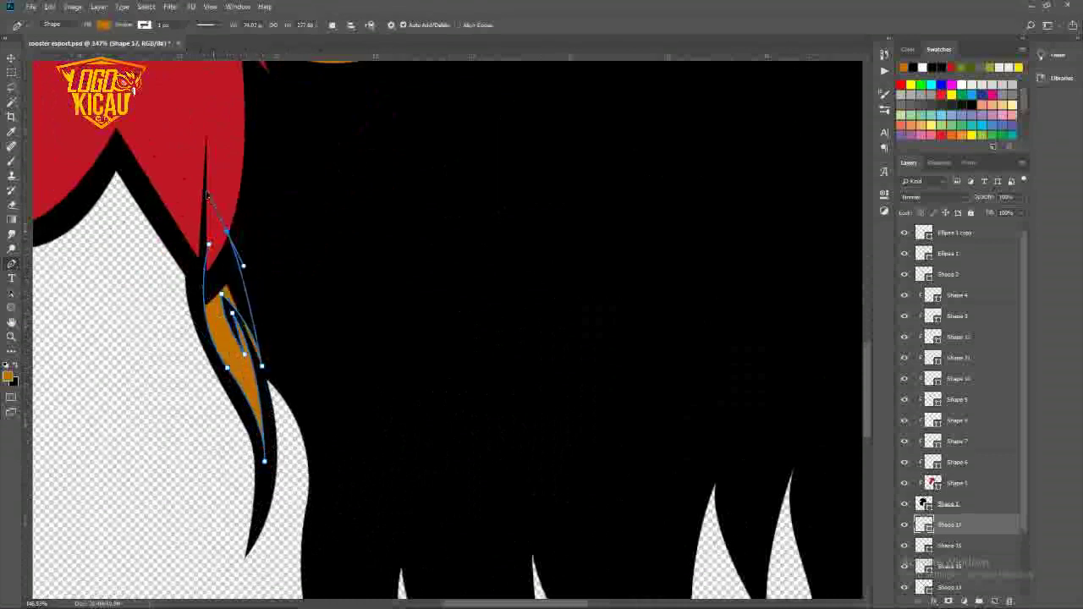
{"action": "left_click", "coordinate": [211, 247]}
Draw a pointed feather about 246 by 157 px with thin notches on the neck's upper-back spike, just below the red rear lobe
{"action": "scroll", "coordinate": [254, 248], "scroll_direction": "down", "scroll_amount": 5}
{"action": "scroll", "coordinate": [298, 315], "scroll_direction": "up", "scroll_amount": 5}
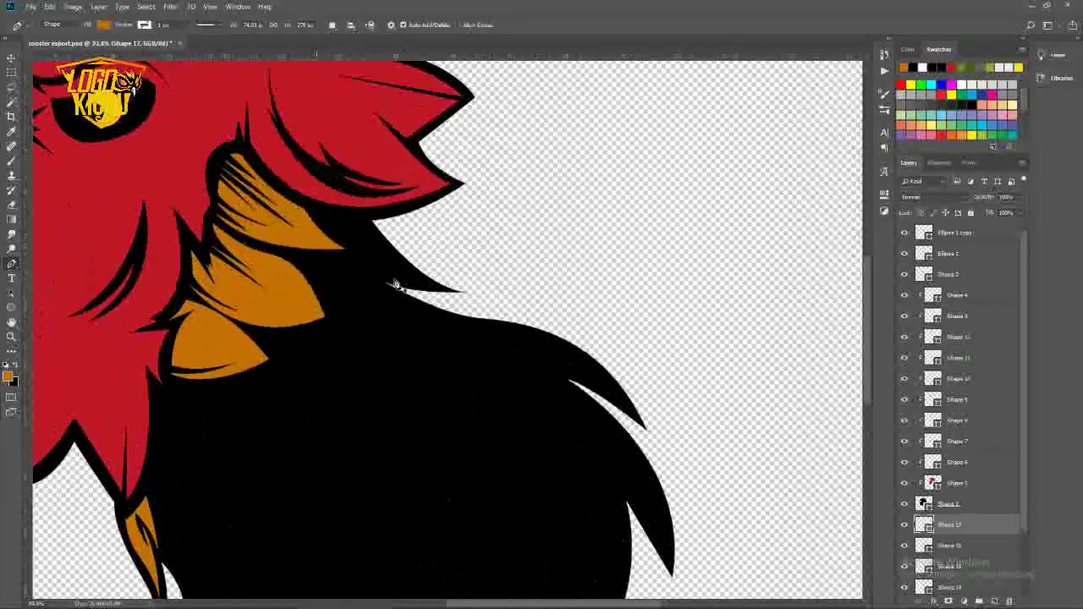
{"action": "scroll", "coordinate": [694, 452], "scroll_direction": "down", "scroll_amount": 2}
{"action": "scroll", "coordinate": [988, 517], "scroll_direction": "down", "scroll_amount": 2}
{"action": "left_click", "coordinate": [973, 542]}
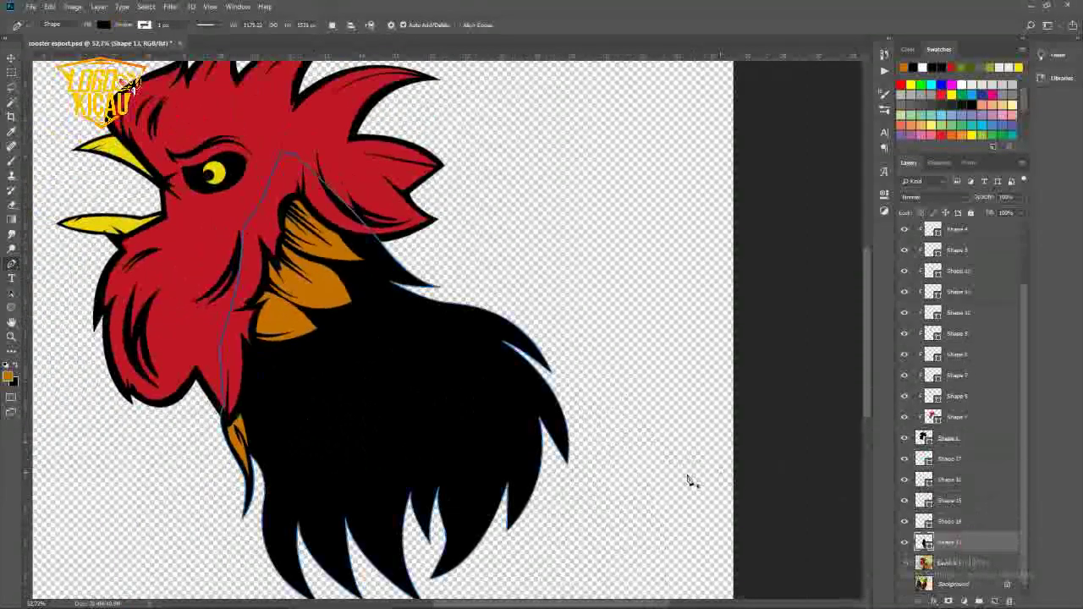
{"action": "scroll", "coordinate": [338, 237], "scroll_direction": "up", "scroll_amount": 3}
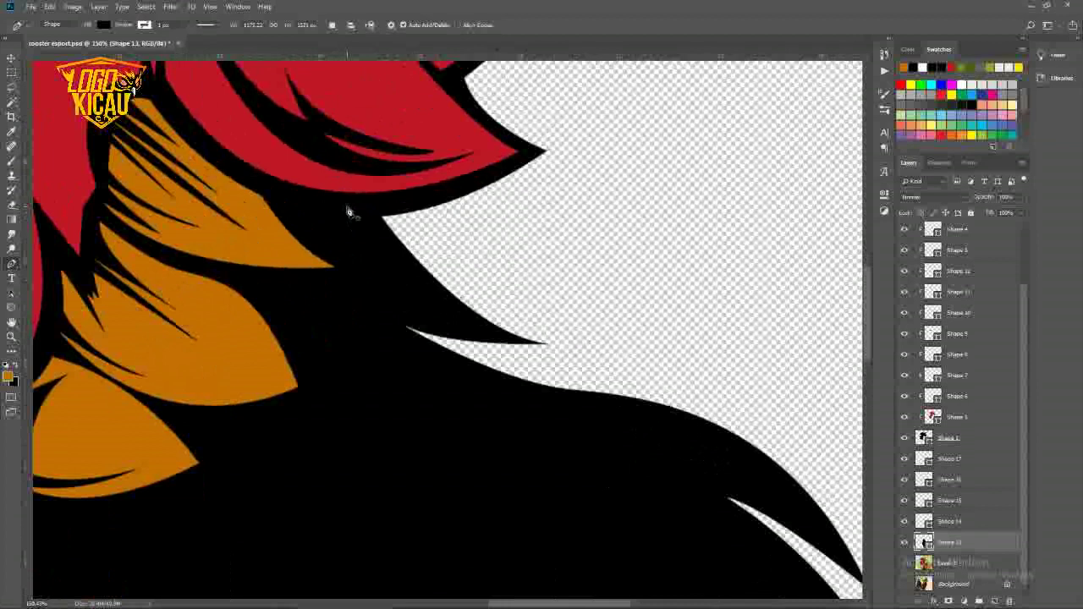
{"action": "left_click", "coordinate": [346, 206]}
{"action": "left_click_drag", "start_coordinate": [487, 328], "coordinate": [572, 347]}
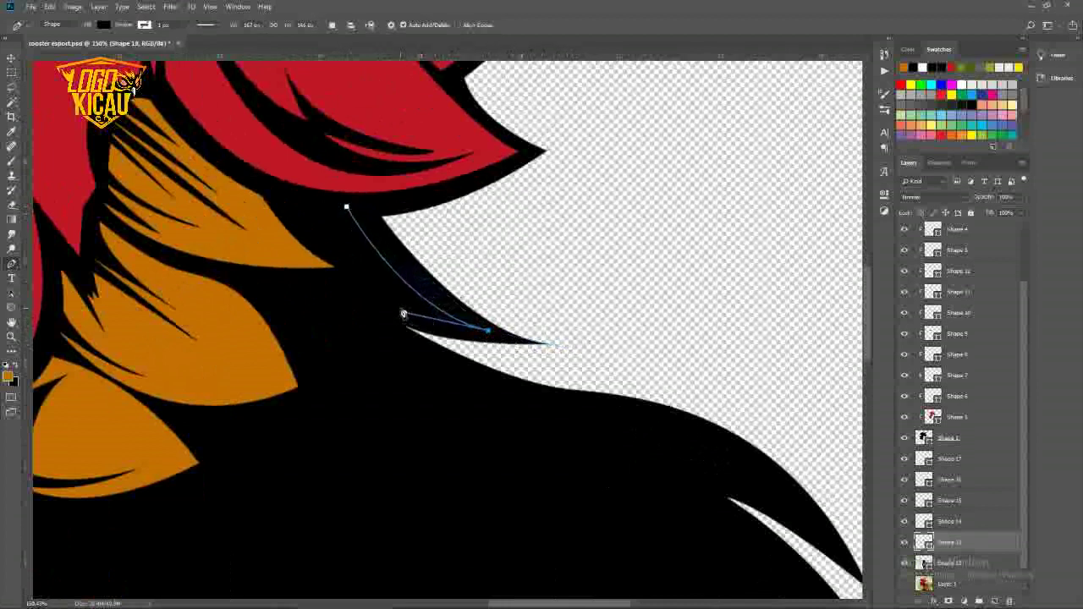
{"action": "left_click_drag", "start_coordinate": [336, 281], "coordinate": [407, 296]}
{"action": "left_click", "coordinate": [347, 264]}
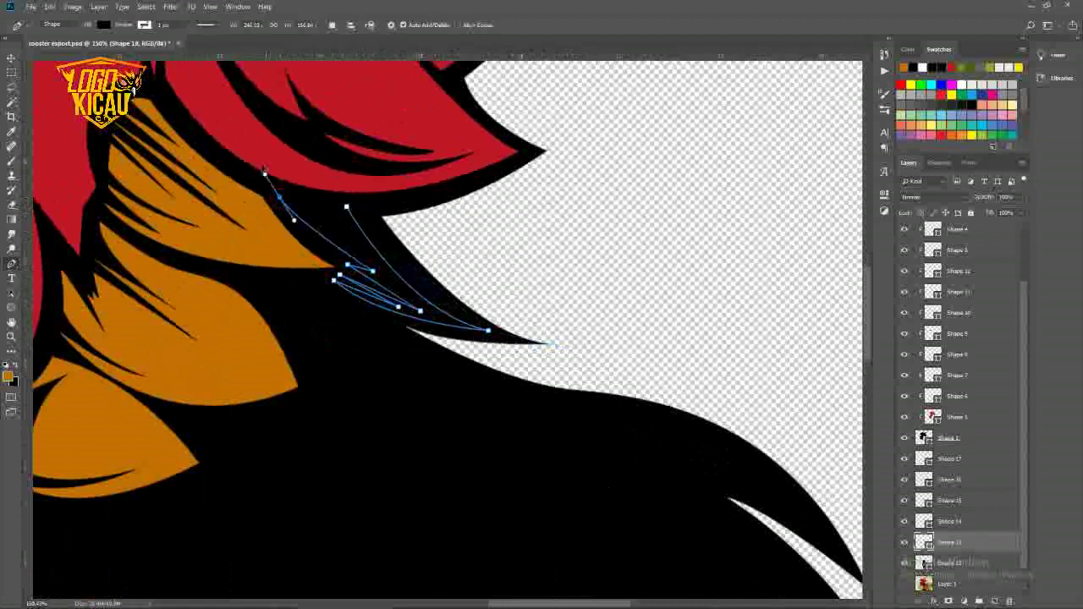
{"action": "left_click_drag", "start_coordinate": [280, 198], "coordinate": [332, 235]}
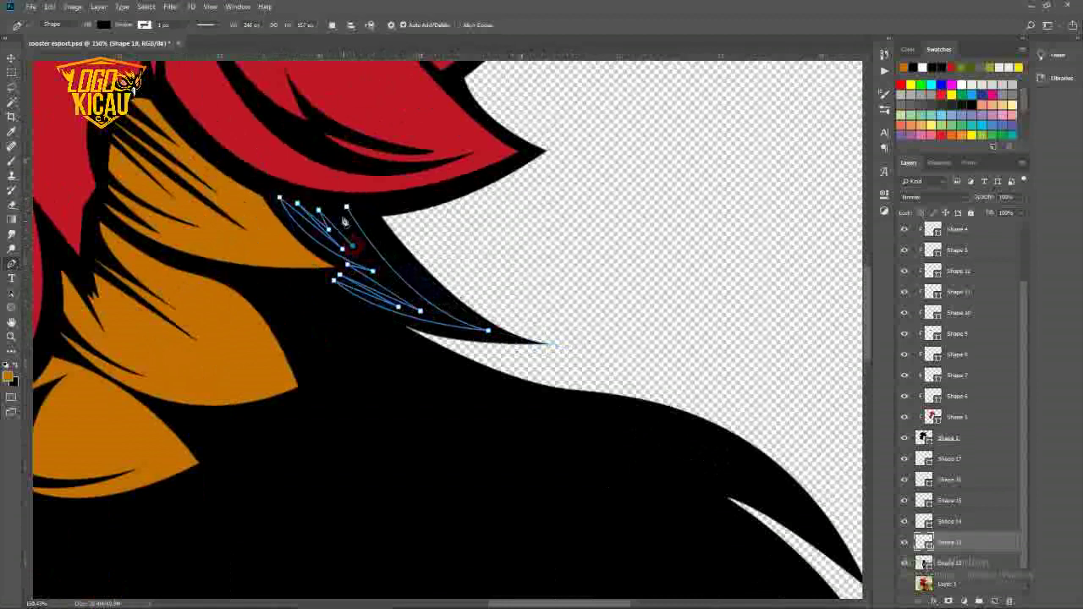
{"action": "key", "text": "Return"}
Place the new feather's layer directly beneath the head's black silhouette layer and recolour the feather orange, #c47004
{"action": "key", "text": "v"}
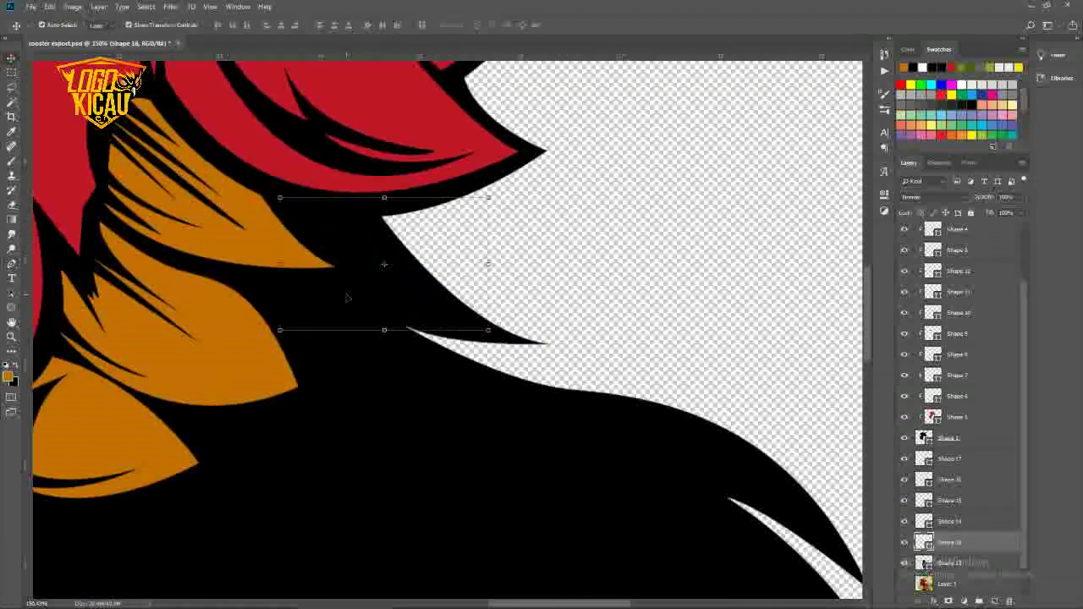
{"action": "key", "text": "ctrl+bracketright"}
{"action": "key", "text": "ctrl+bracketright"}
{"action": "key", "text": "ctrl+bracketright"}
{"action": "key", "text": "ctrl+bracketright"}
{"action": "key", "text": "ctrl+bracketright"}
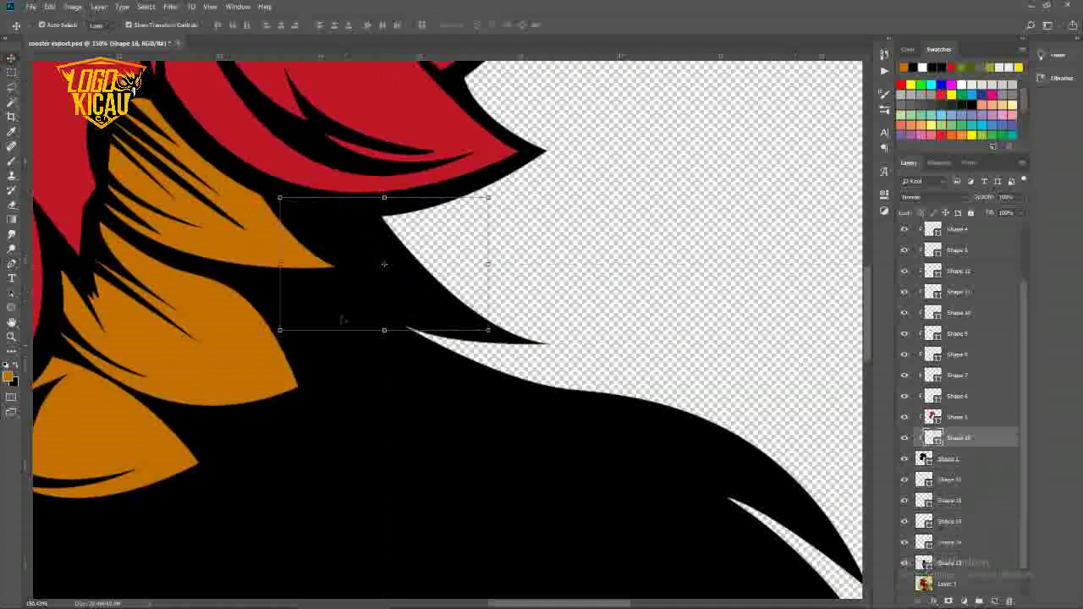
{"action": "left_click", "coordinate": [236, 349]}
{"action": "left_click", "coordinate": [513, 336]}
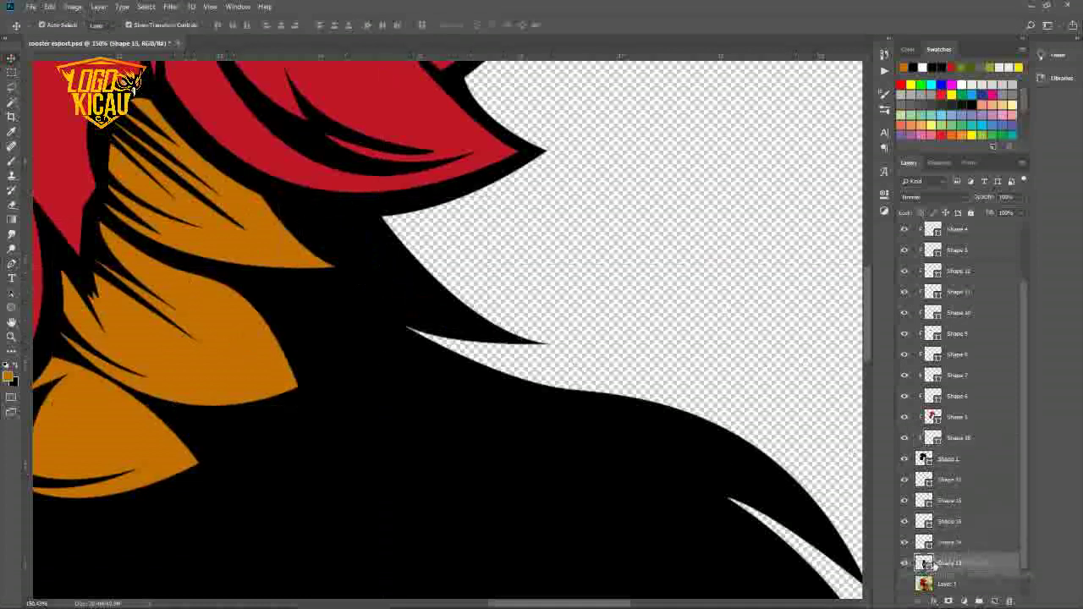
{"action": "left_click", "coordinate": [904, 562]}
{"action": "left_click", "coordinate": [904, 563]}
{"action": "left_click_drag", "start_coordinate": [930, 563], "coordinate": [959, 493]}
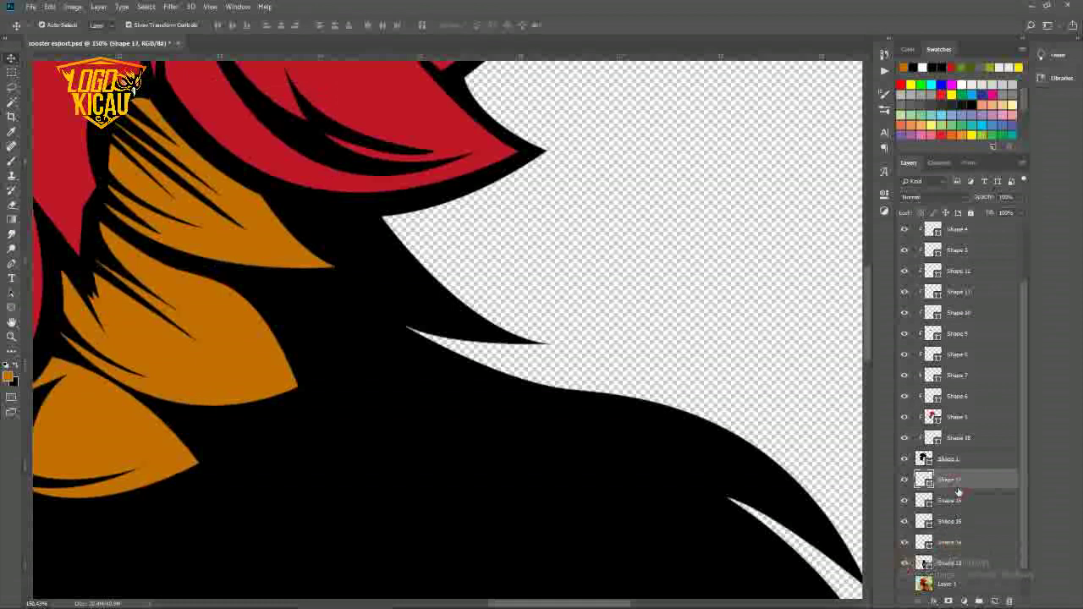
{"action": "left_click", "coordinate": [958, 439]}
{"action": "key", "text": "ctrl+bracketleft"}
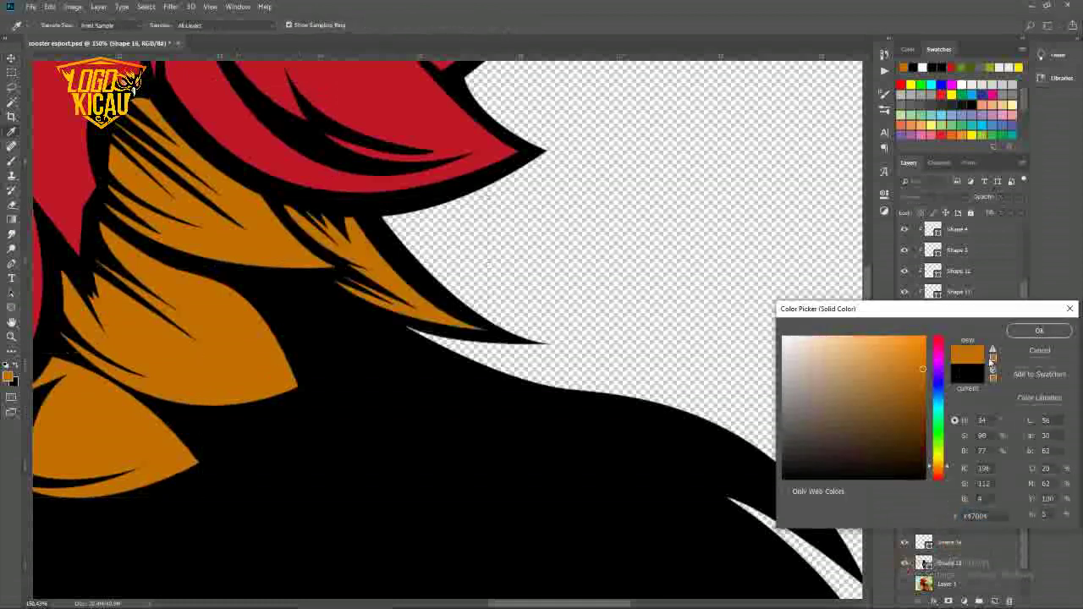
{"action": "key", "text": "Return"}
{"action": "key", "text": "ctrl+0"}
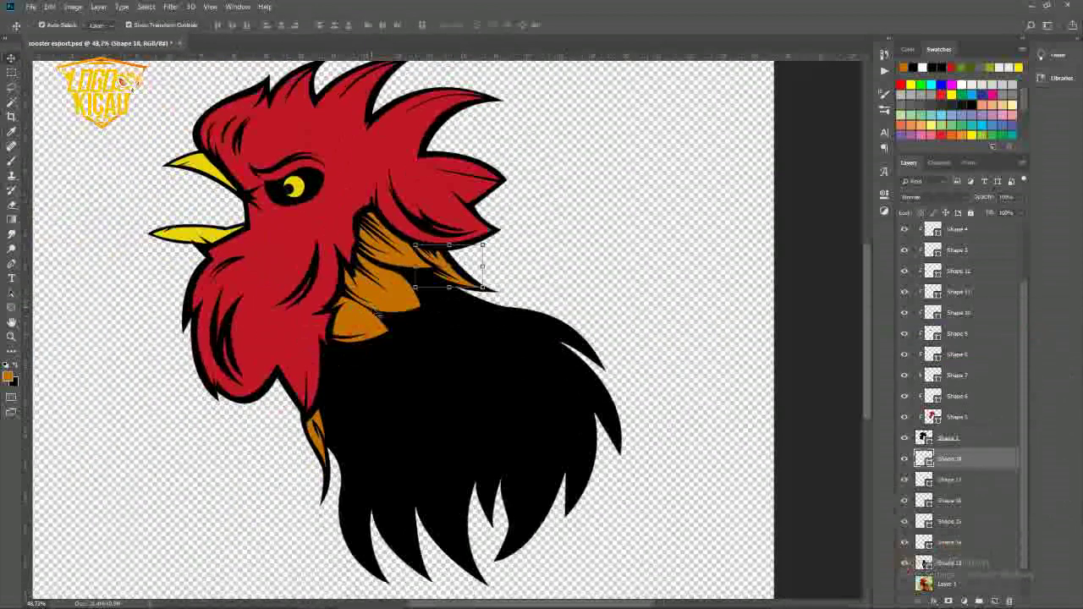
Draw a flat orange feather with thin notches at its head-side end, directly below the third neck feather beside the wattle
{"action": "left_click", "coordinate": [11, 265]}
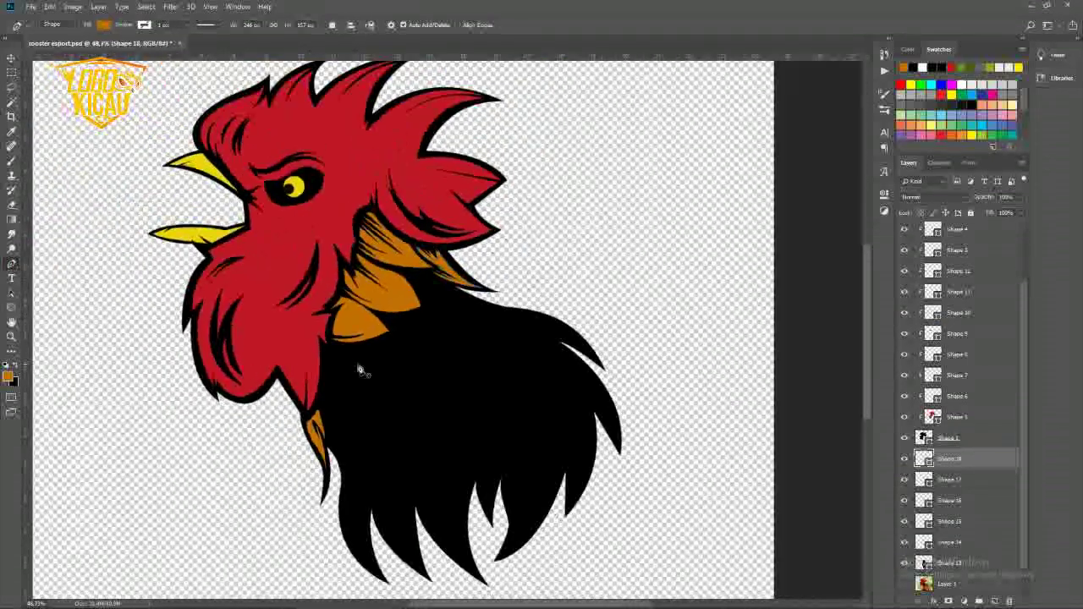
{"action": "scroll", "coordinate": [359, 370], "scroll_direction": "down", "scroll_amount": 2}
{"action": "scroll", "coordinate": [359, 370], "scroll_direction": "up", "scroll_amount": 8}
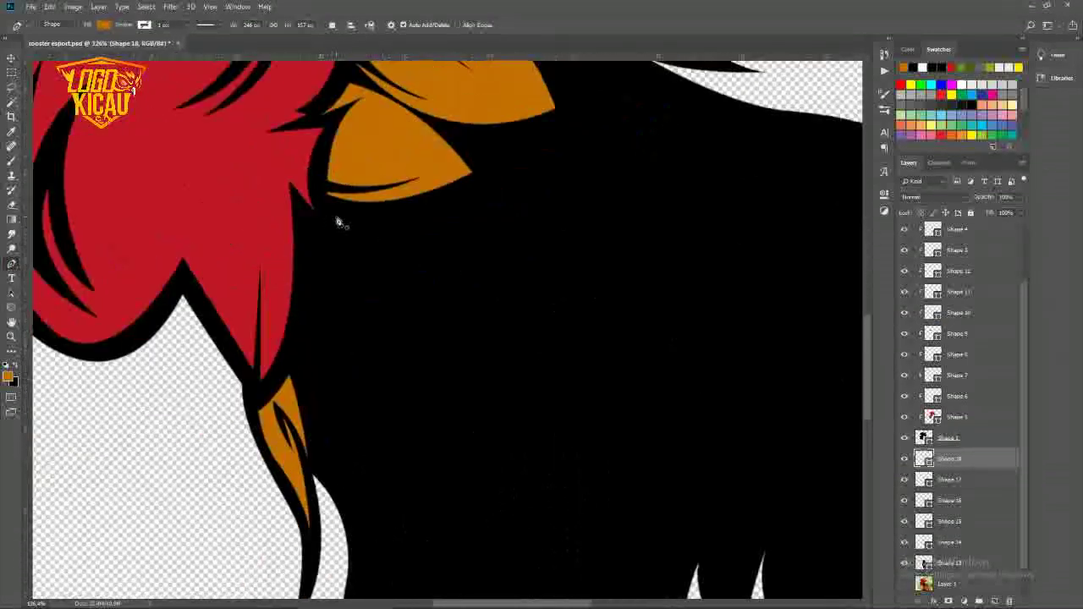
{"action": "left_click", "coordinate": [335, 216]}
{"action": "left_click_drag", "start_coordinate": [507, 264], "coordinate": [564, 292]}
{"action": "left_click", "coordinate": [483, 244], "text": "alt"}
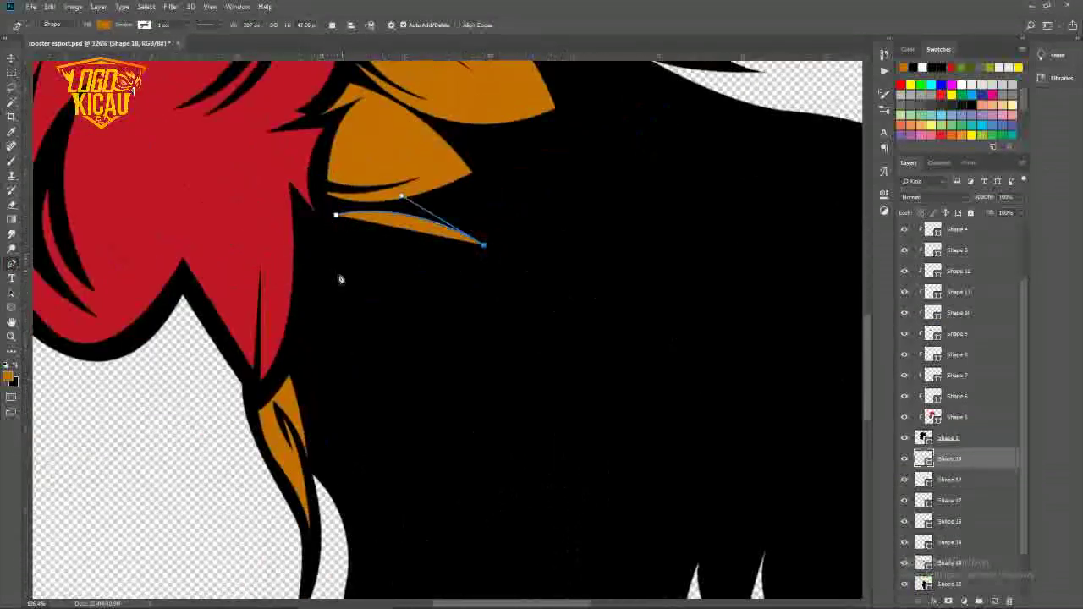
{"action": "left_click_drag", "start_coordinate": [326, 277], "coordinate": [423, 314]}
{"action": "left_click_drag", "start_coordinate": [483, 244], "coordinate": [443, 265]}
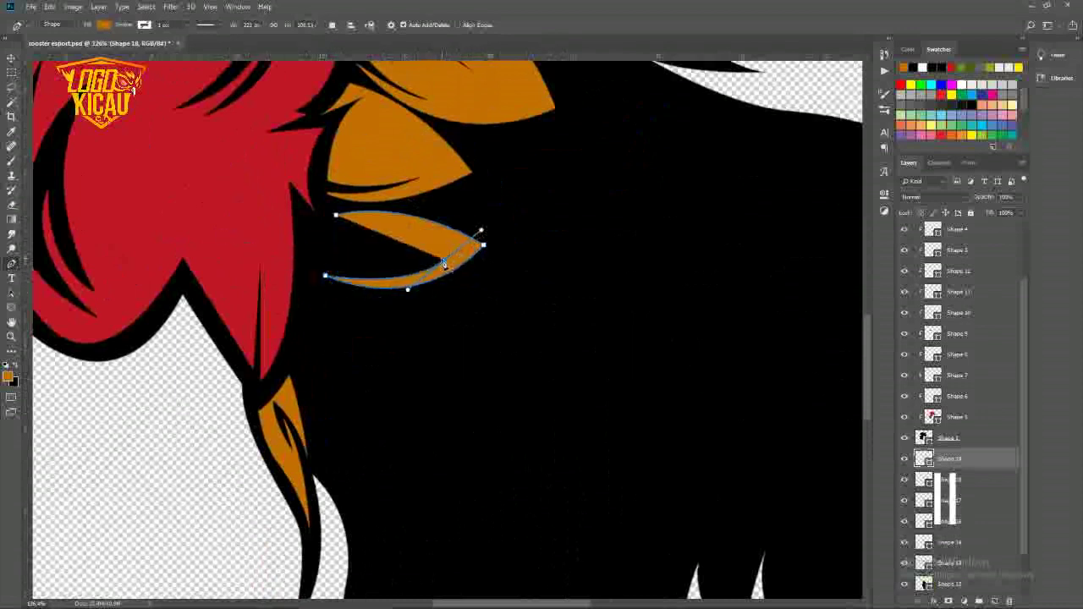
{"action": "left_click_drag", "start_coordinate": [334, 276], "coordinate": [292, 247]}
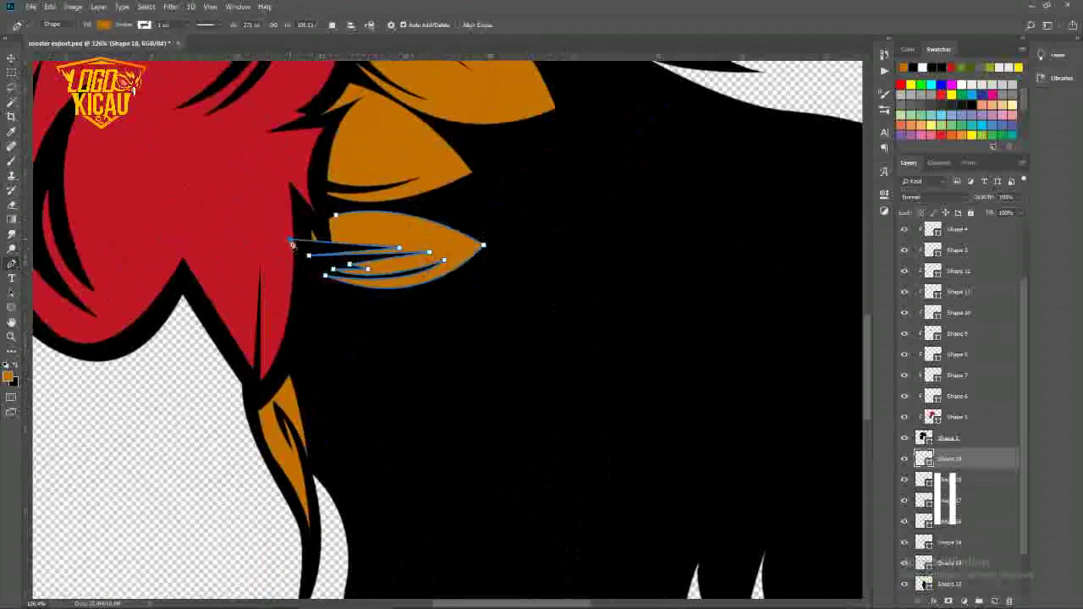
Draw an orange feather slanting down from beside the wattle tip, with thin pointed notches along its root
{"action": "scroll", "coordinate": [372, 296], "scroll_direction": "down", "scroll_amount": 10}
{"action": "scroll", "coordinate": [373, 295], "scroll_direction": "up", "scroll_amount": 2}
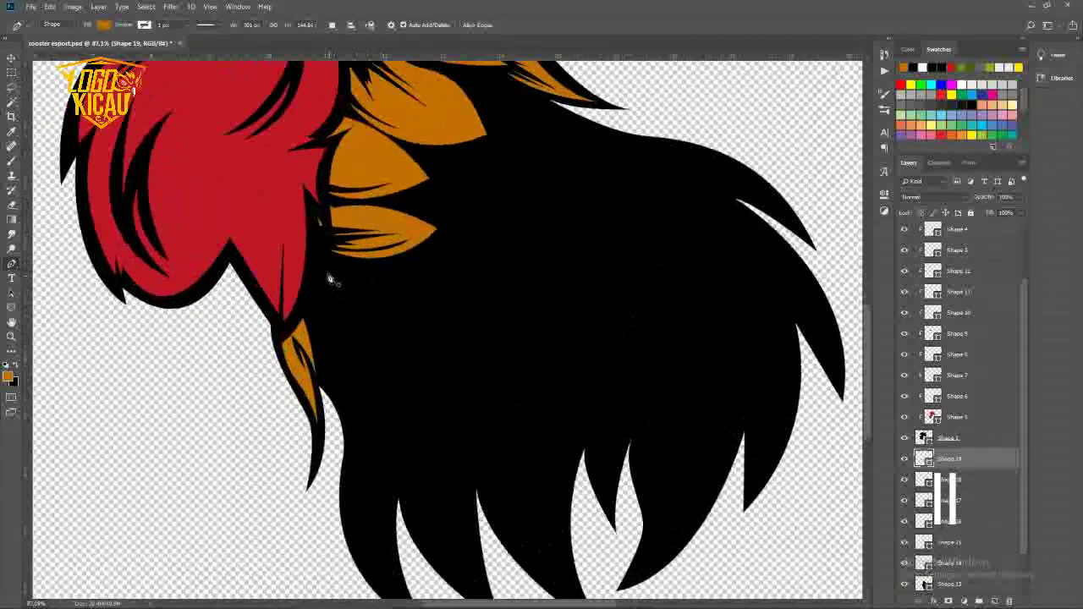
{"action": "left_click", "coordinate": [330, 267]}
{"action": "left_click_drag", "start_coordinate": [403, 389], "coordinate": [411, 480]}
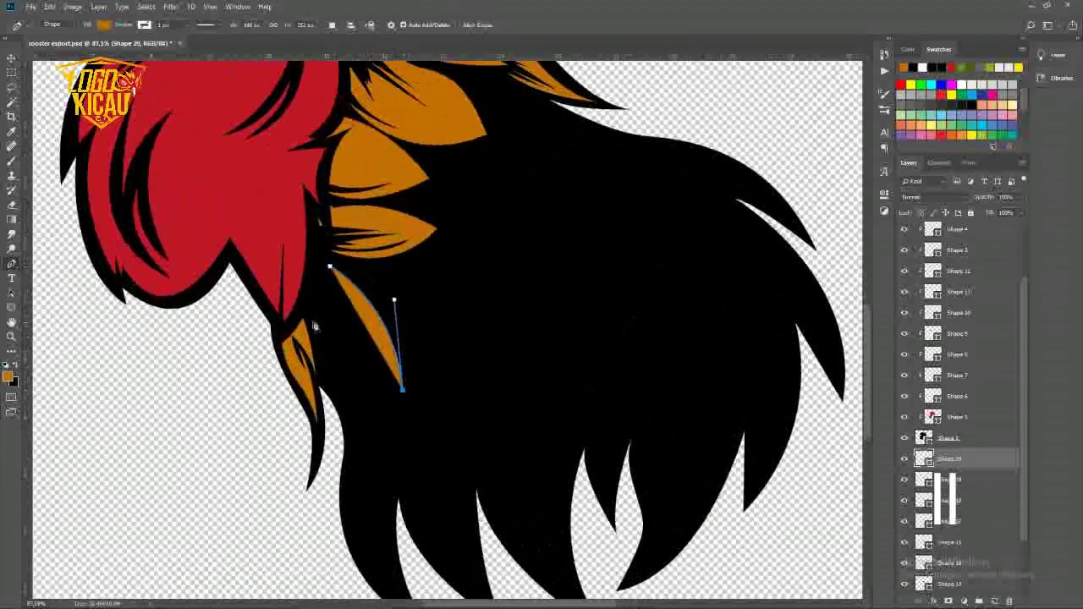
{"action": "left_click_drag", "start_coordinate": [314, 327], "coordinate": [279, 238]}
{"action": "left_click_drag", "start_coordinate": [330, 268], "coordinate": [350, 317]}
{"action": "key", "text": "Return"}
Draw a wide leaf-shaped orange feather about 334 by 215 px between the flat and slanting feathers, with thin notches at its root
{"action": "scroll", "coordinate": [350, 317], "scroll_direction": "down", "scroll_amount": 2}
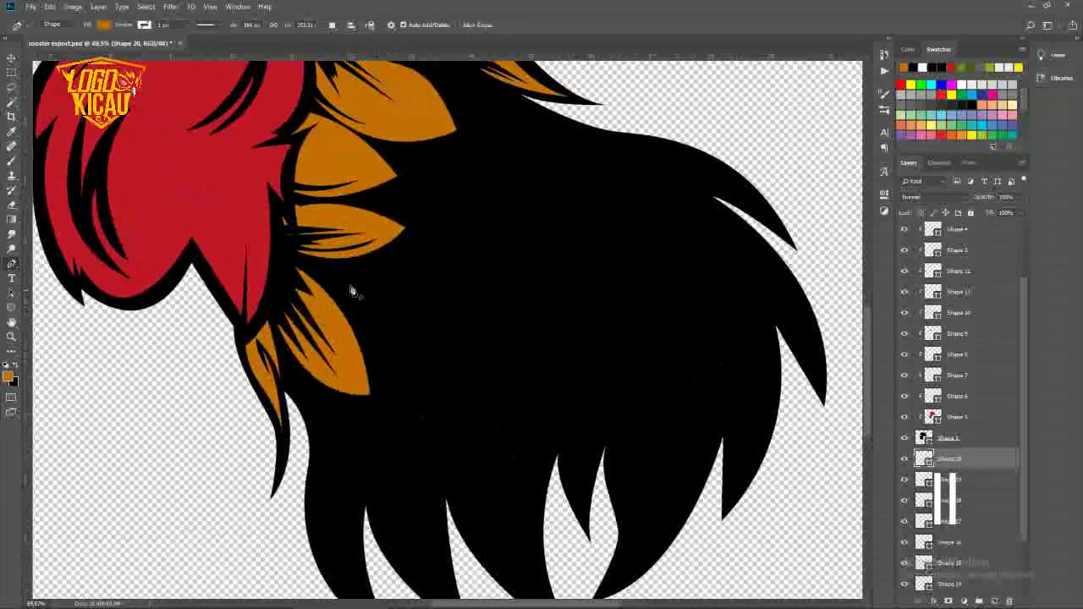
{"action": "left_click_drag", "start_coordinate": [245, 265], "coordinate": [334, 250]}
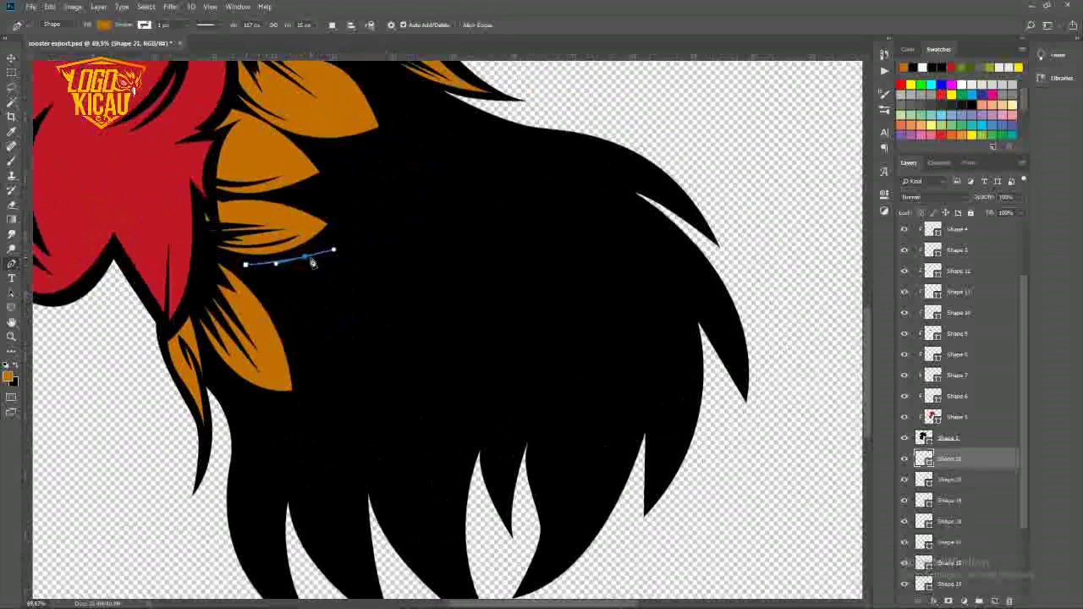
{"action": "left_click_drag", "start_coordinate": [415, 363], "coordinate": [450, 446]}
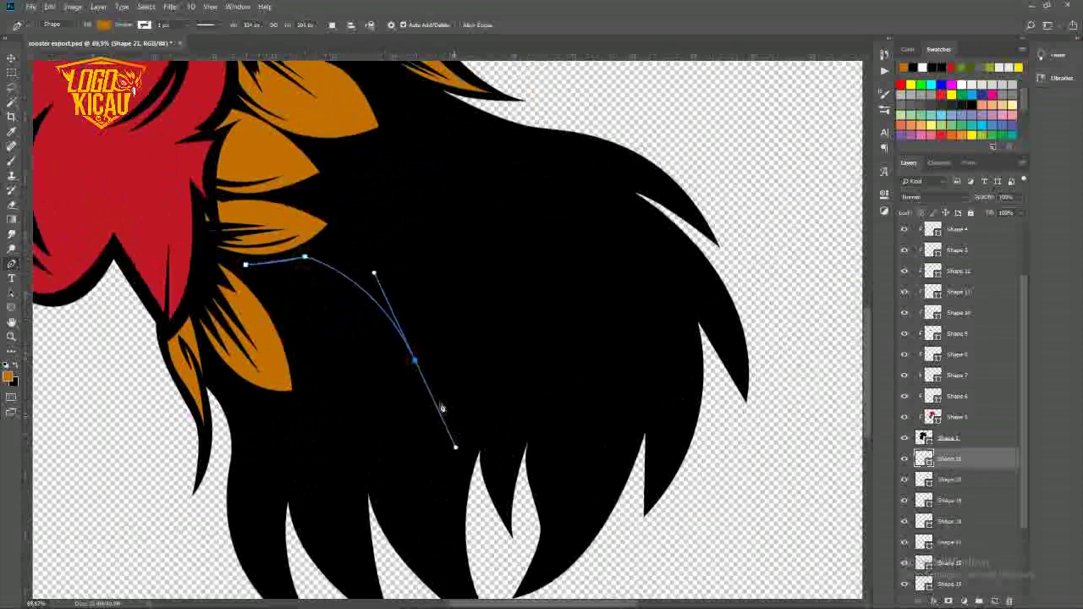
{"action": "left_click", "coordinate": [415, 362], "text": "alt"}
{"action": "left_click_drag", "start_coordinate": [290, 335], "coordinate": [342, 385]}
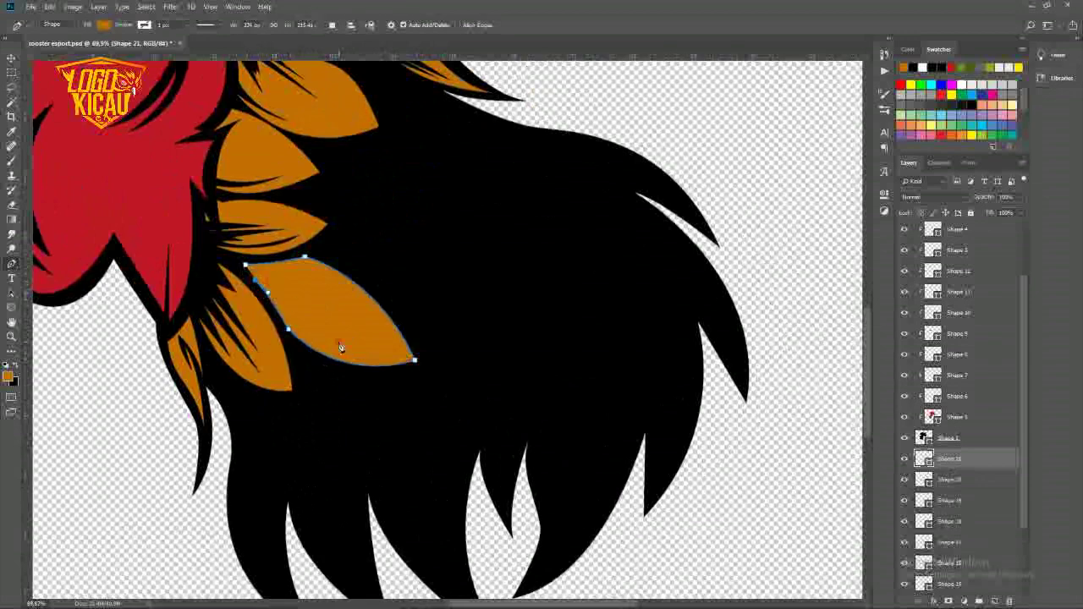
{"action": "scroll", "coordinate": [341, 295], "scroll_direction": "down", "scroll_amount": 2}
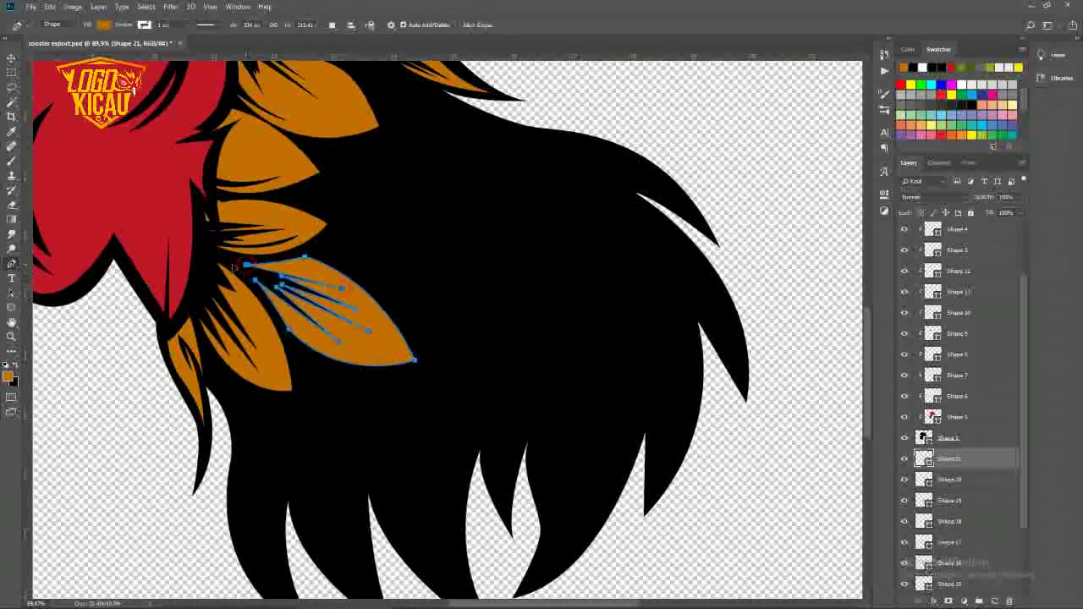
{"action": "key", "text": "Escape"}
Draw a long curved orange feather down the frontmost spike of the neck's lower edge, with pointed notches in its upper inner side
{"action": "scroll", "coordinate": [347, 355], "scroll_direction": "down", "scroll_amount": 3}
{"action": "scroll", "coordinate": [352, 398], "scroll_direction": "up", "scroll_amount": 3}
{"action": "scroll", "coordinate": [354, 246], "scroll_direction": "up", "scroll_amount": 2}
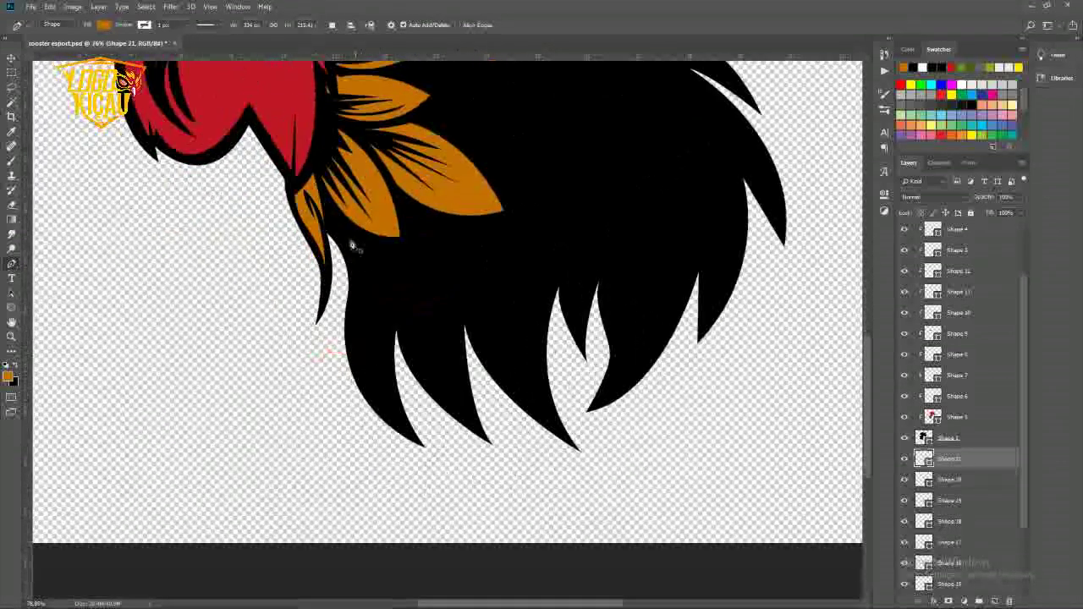
{"action": "left_click_drag", "start_coordinate": [391, 416], "coordinate": [423, 444]}
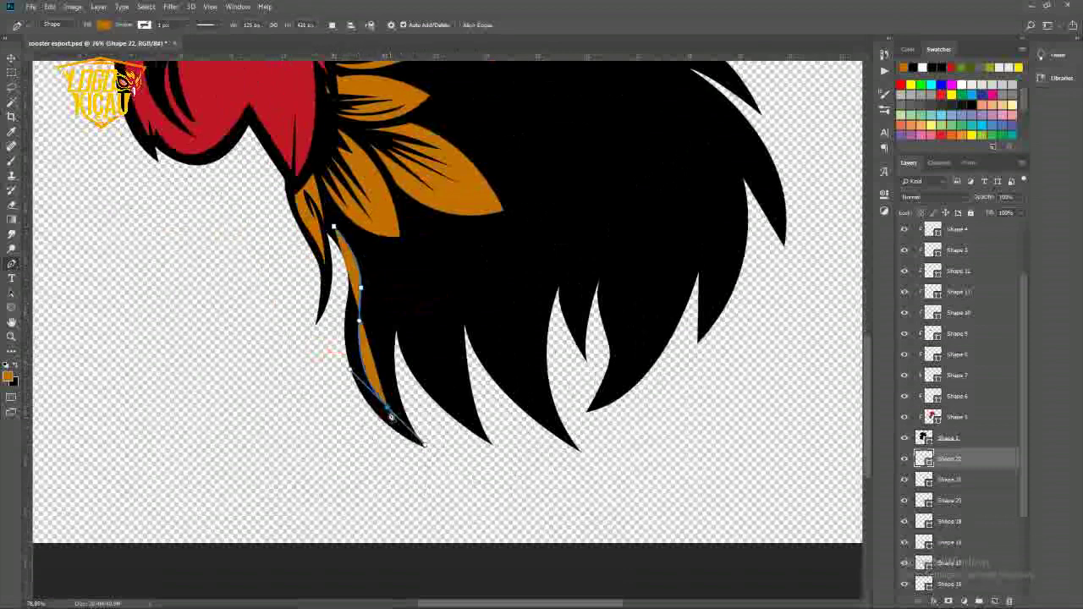
{"action": "left_click_drag", "start_coordinate": [389, 323], "coordinate": [387, 273]}
{"action": "scroll", "coordinate": [397, 318], "scroll_direction": "up", "scroll_amount": 2}
{"action": "left_click", "coordinate": [378, 306]}
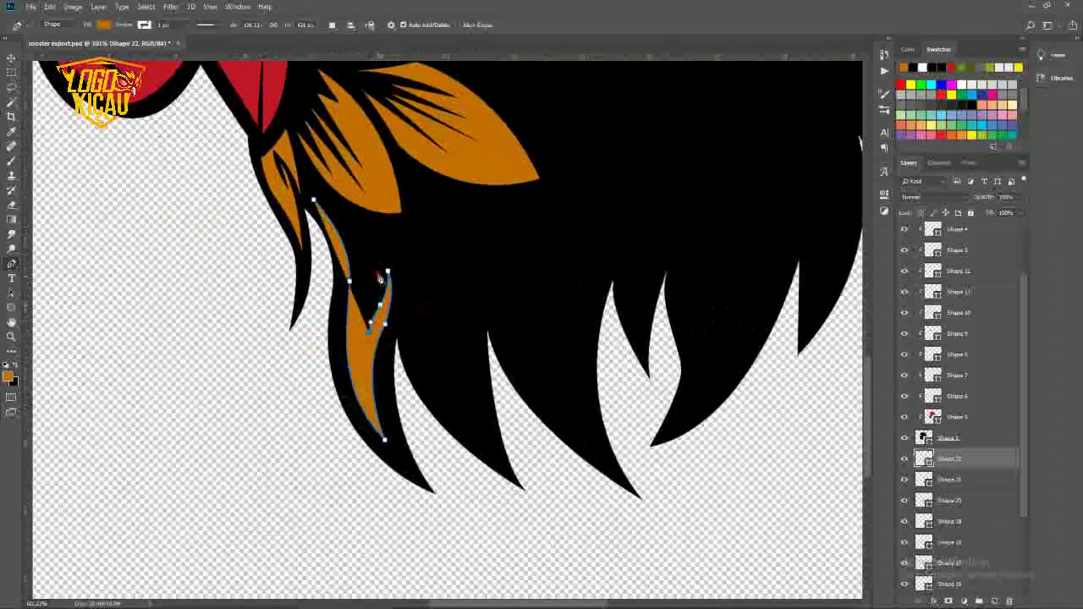
{"action": "left_click", "coordinate": [369, 330]}
{"action": "left_click", "coordinate": [366, 253]}
{"action": "left_click", "coordinate": [314, 204]}
Draw a short orange feather with a thin lower crease and inner notch, branching off beside the long front feather's upper end
{"action": "scroll", "coordinate": [305, 219], "scroll_direction": "down", "scroll_amount": 4}
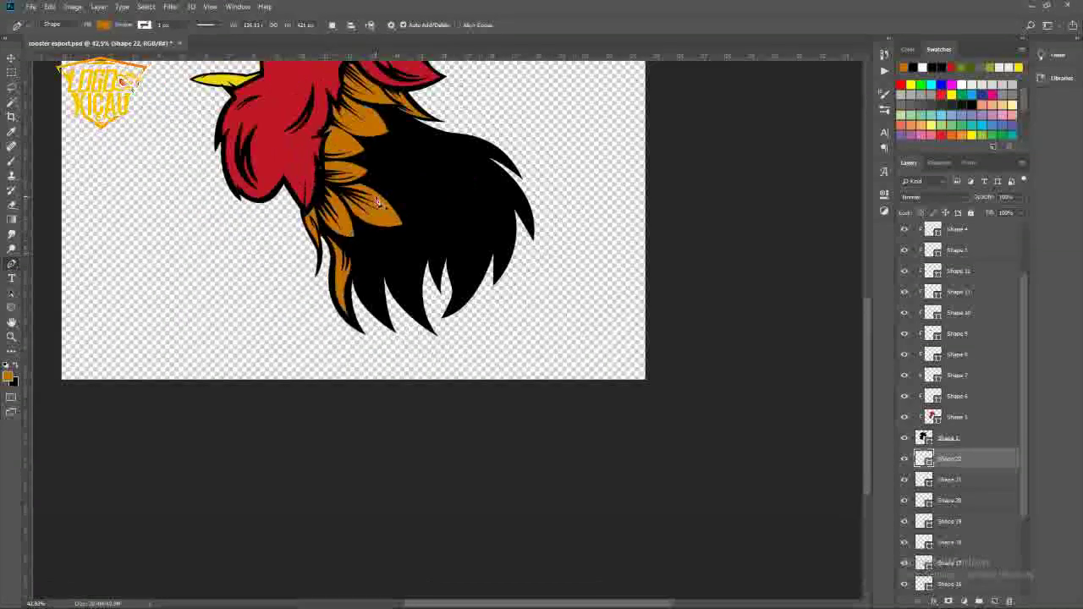
{"action": "scroll", "coordinate": [280, 241], "scroll_direction": "up", "scroll_amount": 3}
{"action": "left_click_drag", "start_coordinate": [331, 294], "coordinate": [385, 310]}
{"action": "left_click", "coordinate": [364, 293]}
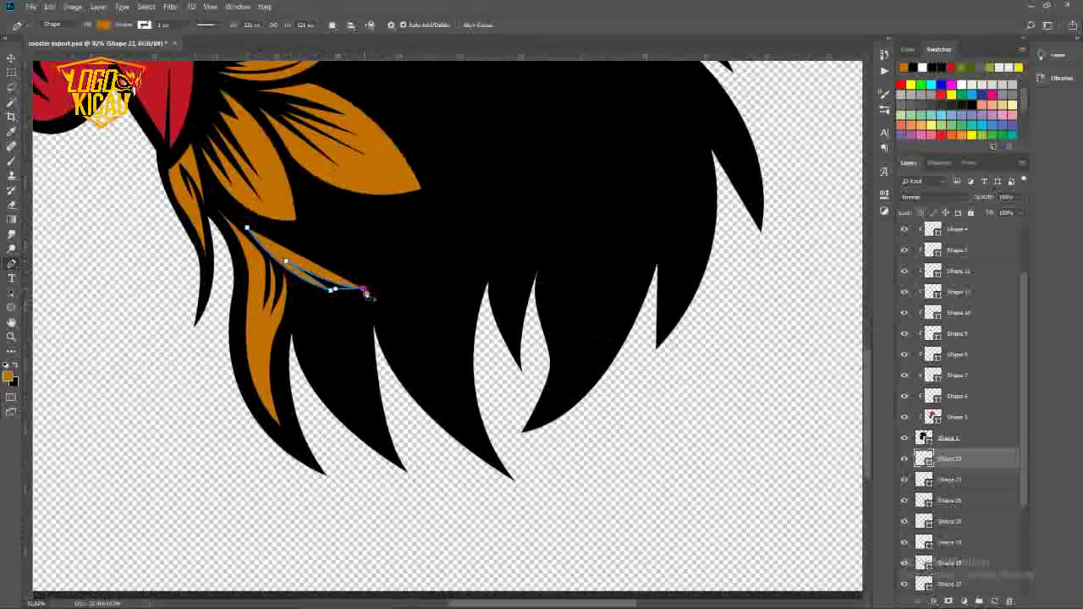
{"action": "left_click_drag", "start_coordinate": [247, 228], "coordinate": [356, 241]}
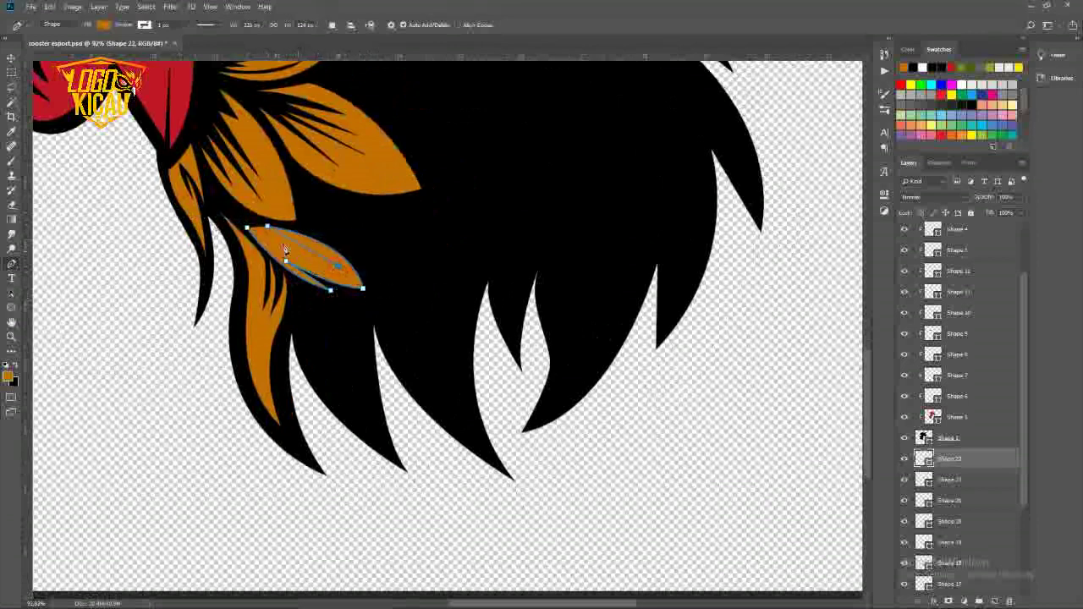
{"action": "key", "text": "Return"}
Draw a curved orange feather inside the second spike of the neck's lower edge, below the short branching feather
{"action": "scroll", "coordinate": [283, 253], "scroll_direction": "down", "scroll_amount": 3}
{"action": "scroll", "coordinate": [281, 267], "scroll_direction": "up", "scroll_amount": 2}
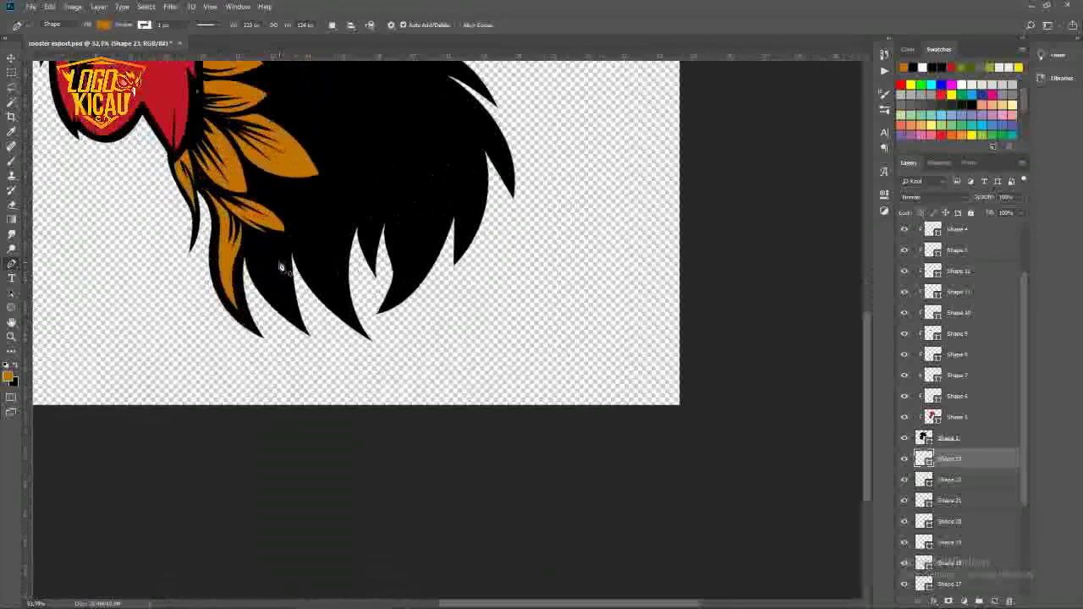
{"action": "scroll", "coordinate": [281, 268], "scroll_direction": "up", "scroll_amount": 2}
{"action": "left_click_drag", "start_coordinate": [309, 373], "coordinate": [390, 413]}
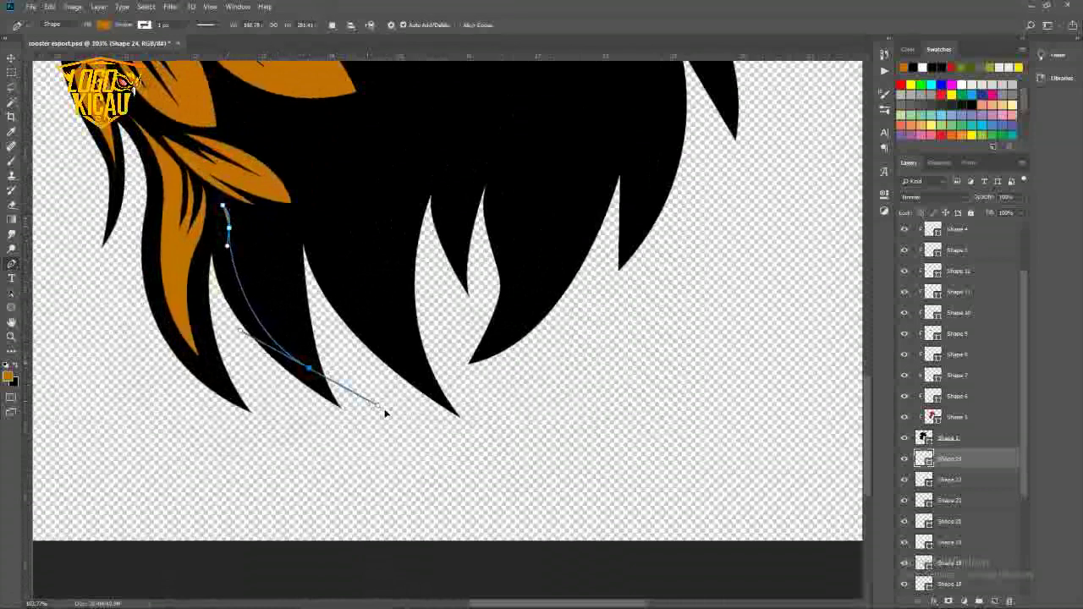
{"action": "left_click_drag", "start_coordinate": [292, 269], "coordinate": [280, 237]}
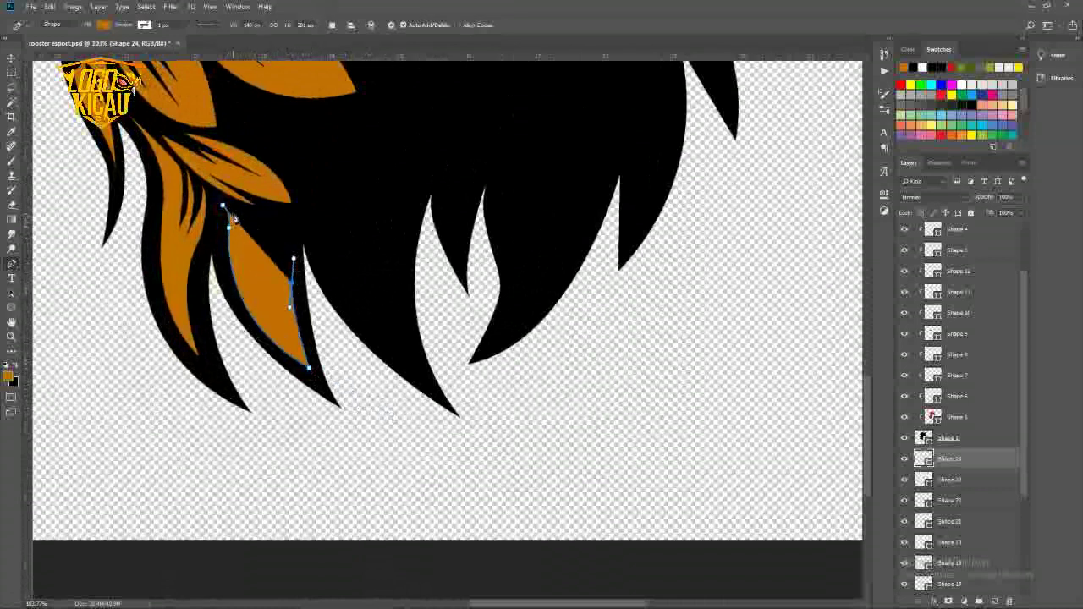
{"action": "left_click_drag", "start_coordinate": [222, 206], "coordinate": [239, 215]}
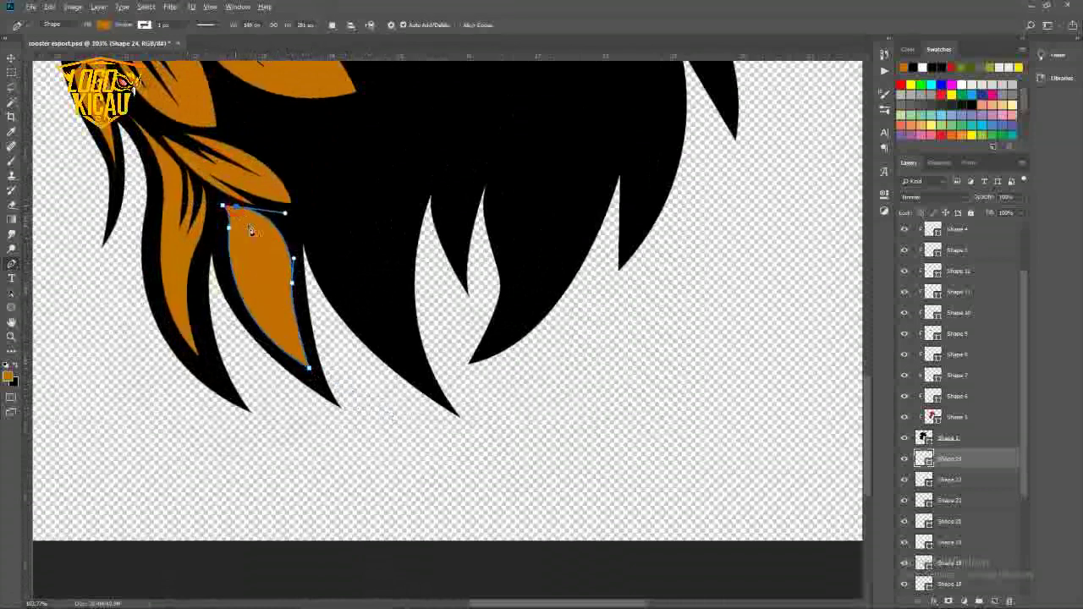
{"action": "left_click_drag", "start_coordinate": [277, 292], "coordinate": [256, 245]}
{"action": "scroll", "coordinate": [237, 222], "scroll_direction": "down", "scroll_amount": 10}
{"action": "scroll", "coordinate": [322, 321], "scroll_direction": "up", "scroll_amount": 8}
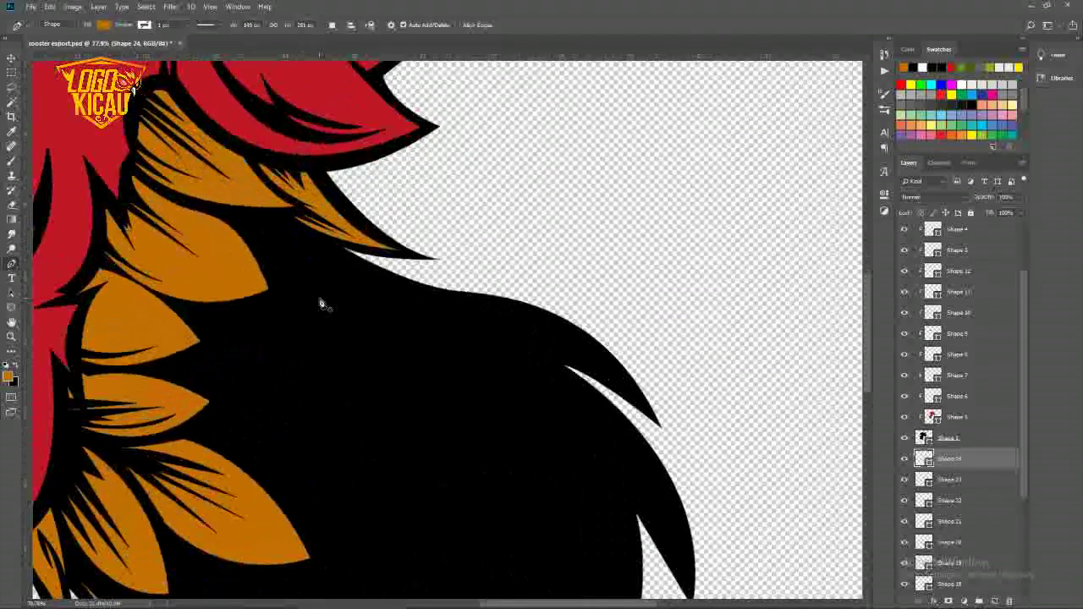
Draw a small leaf-shaped orange feather with thin root notches between the wide leaf-shaped feather and the short branching feather
{"action": "scroll", "coordinate": [338, 302], "scroll_direction": "down", "scroll_amount": 8}
{"action": "scroll", "coordinate": [313, 372], "scroll_direction": "up", "scroll_amount": 6}
{"action": "scroll", "coordinate": [253, 321], "scroll_direction": "down", "scroll_amount": 1}
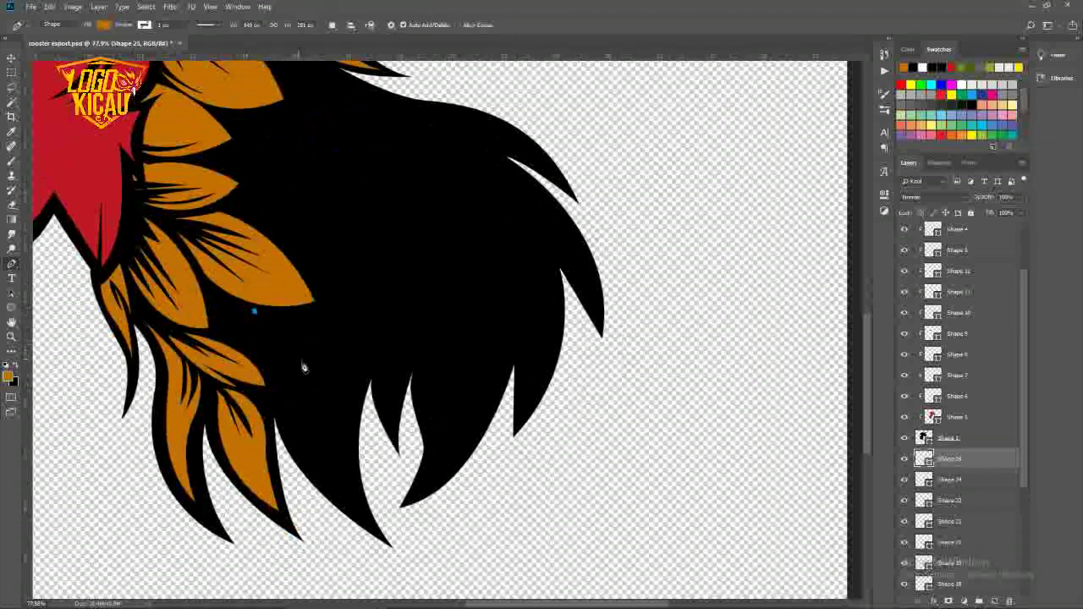
{"action": "left_click_drag", "start_coordinate": [305, 366], "coordinate": [323, 410]}
{"action": "left_click_drag", "start_coordinate": [242, 349], "coordinate": [236, 315]}
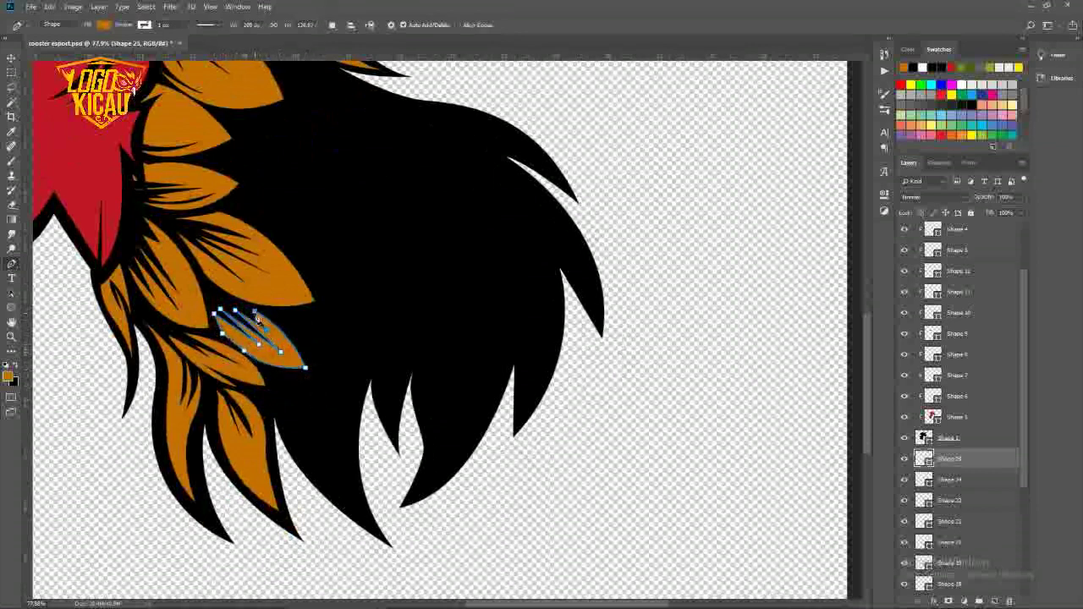
Draw a long curved orange feather down the third spike of the neck's lower edge, with thin root notches and a split upper end
{"action": "scroll", "coordinate": [258, 320], "scroll_direction": "down", "scroll_amount": 4}
{"action": "scroll", "coordinate": [285, 358], "scroll_direction": "up", "scroll_amount": 4}
{"action": "left_click", "coordinate": [262, 253]}
{"action": "left_click_drag", "start_coordinate": [306, 312], "coordinate": [305, 343]}
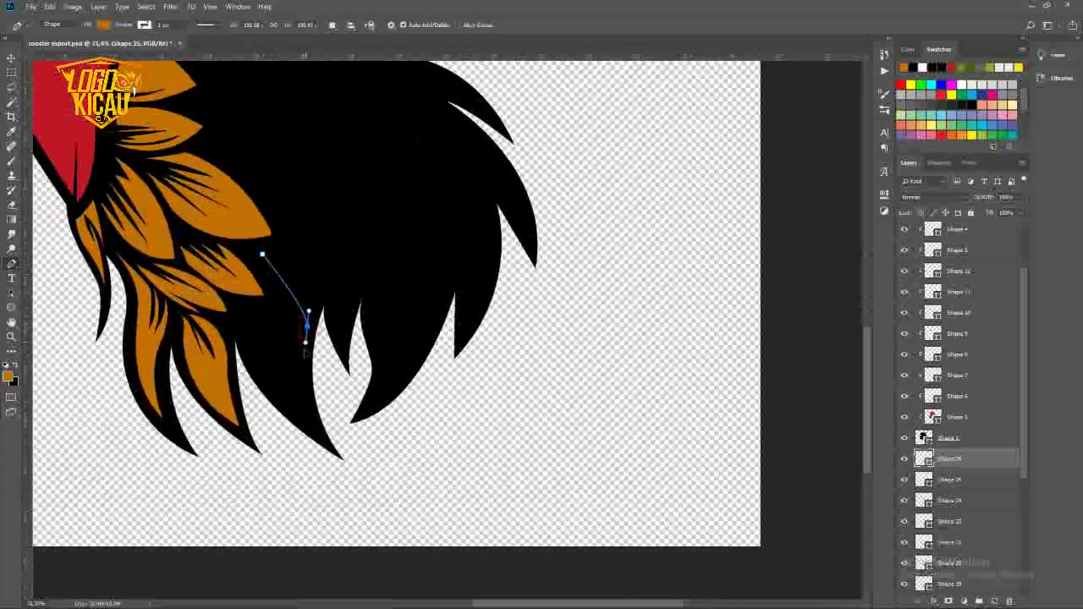
{"action": "left_click_drag", "start_coordinate": [301, 413], "coordinate": [315, 435]}
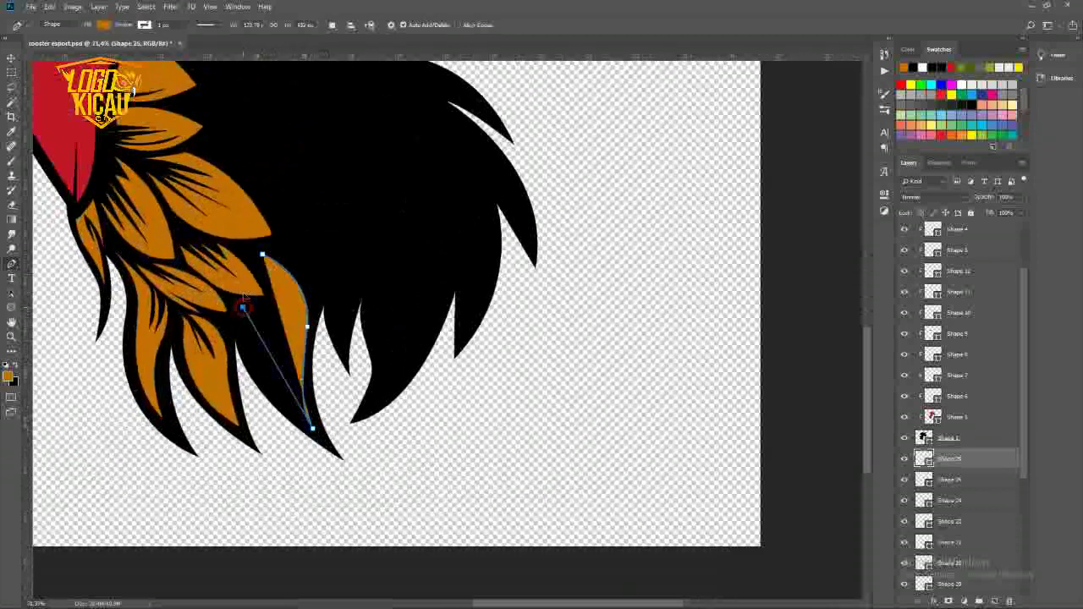
{"action": "left_click_drag", "start_coordinate": [242, 310], "coordinate": [239, 372]}
{"action": "left_click", "coordinate": [243, 306]}
{"action": "left_click", "coordinate": [263, 361]}
{"action": "left_click", "coordinate": [250, 303]}
{"action": "left_click", "coordinate": [279, 371]}
{"action": "left_click", "coordinate": [260, 301]}
{"action": "left_click", "coordinate": [282, 359]}
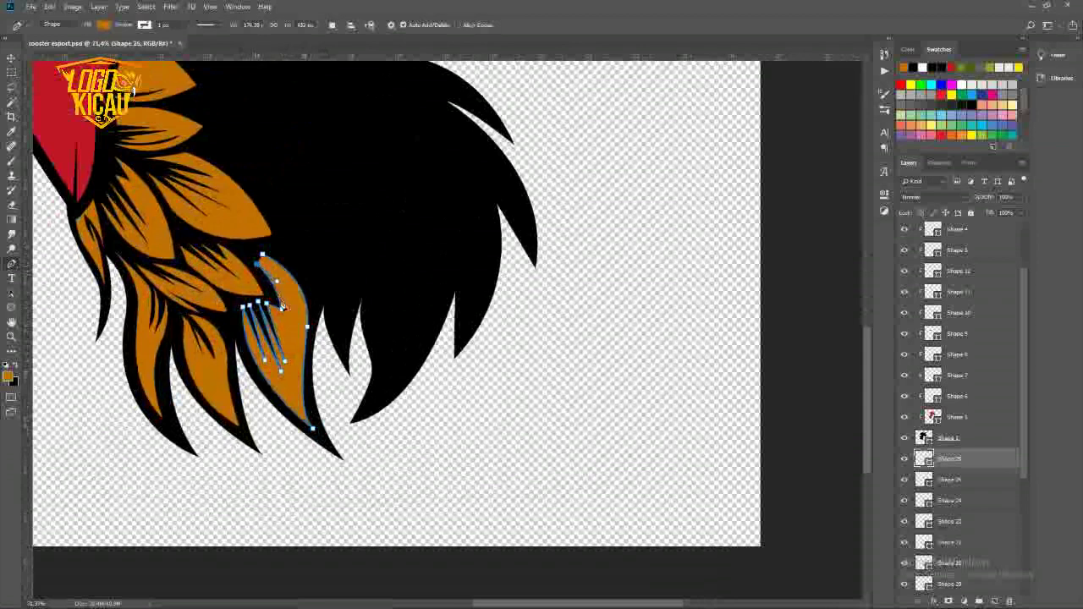
{"action": "key", "text": "Return"}
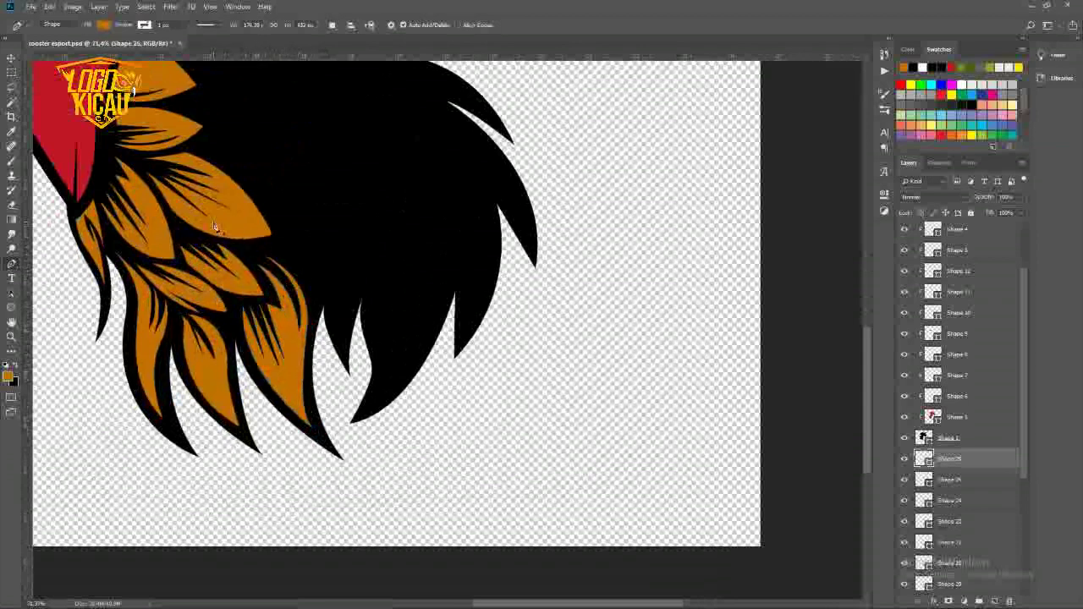
Draw a leaf-shaped orange feather with pointed root notches below the slim nape feather, beside the wide upper neck feather
{"action": "scroll", "coordinate": [381, 376], "scroll_direction": "down", "scroll_amount": 5}
{"action": "scroll", "coordinate": [342, 371], "scroll_direction": "up", "scroll_amount": 5}
{"action": "scroll", "coordinate": [380, 294], "scroll_direction": "down", "scroll_amount": 3}
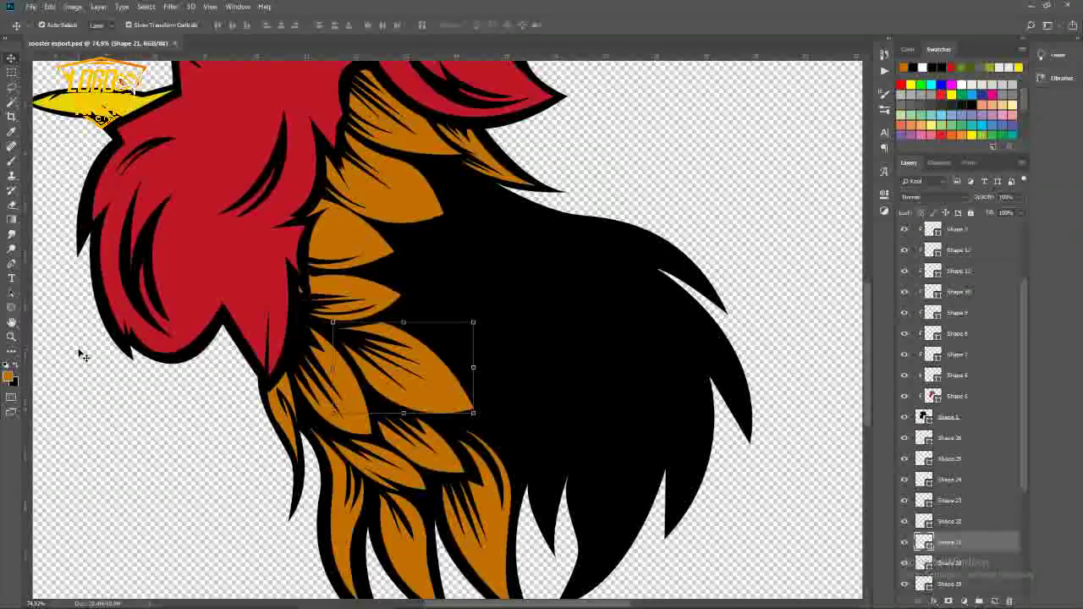
{"action": "key", "text": "p"}
{"action": "scroll", "coordinate": [429, 279], "scroll_direction": "up", "scroll_amount": 3}
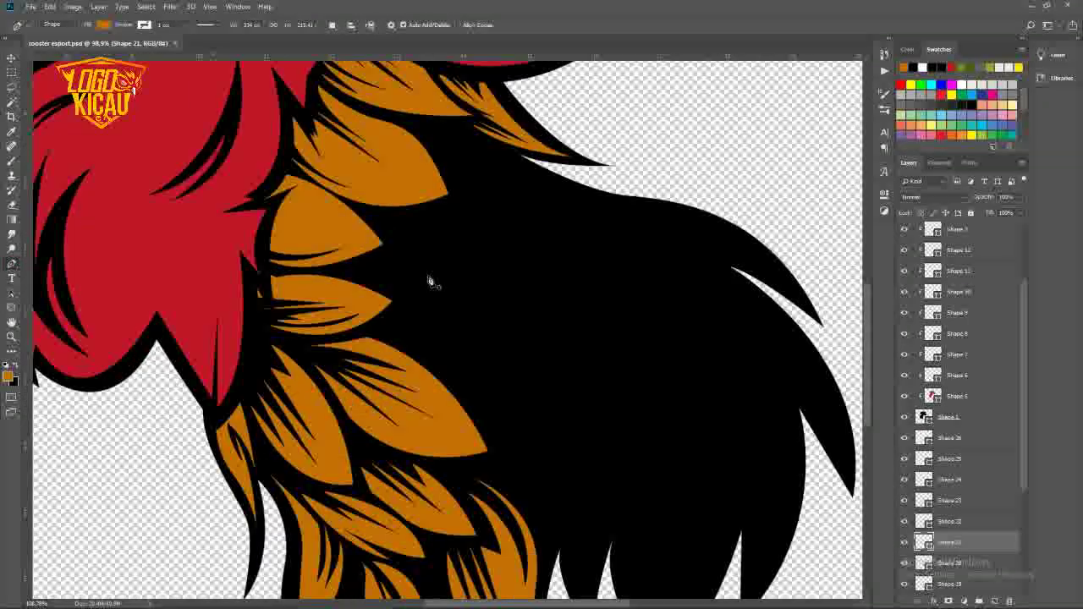
{"action": "mouse_move", "coordinate": [541, 307]}
{"action": "left_mouse_down"}
{"action": "mouse_move", "coordinate": [614, 415]}
{"action": "mouse_move", "coordinate": [541, 309]}
{"action": "left_mouse_up"}
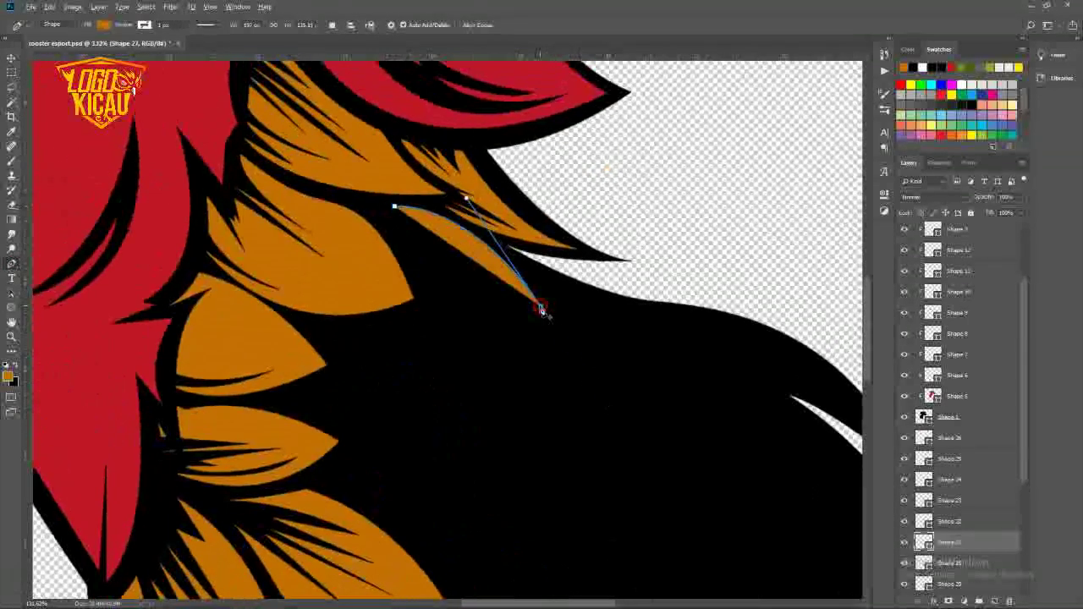
{"action": "left_click_drag", "start_coordinate": [422, 293], "coordinate": [465, 324]}
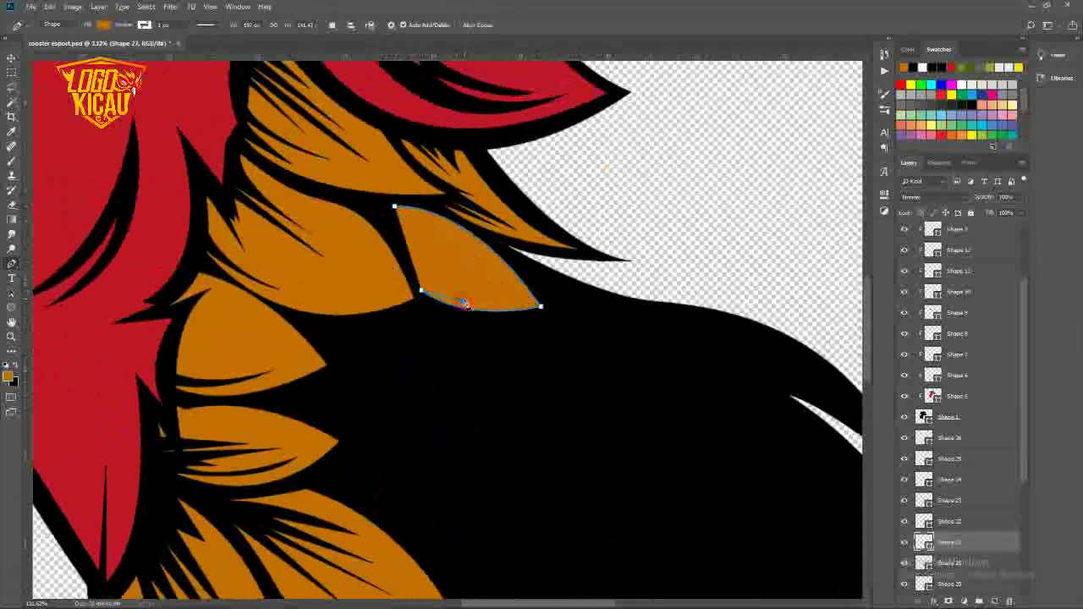
{"action": "left_click_drag", "start_coordinate": [385, 225], "coordinate": [363, 171]}
{"action": "left_click", "coordinate": [471, 276]}
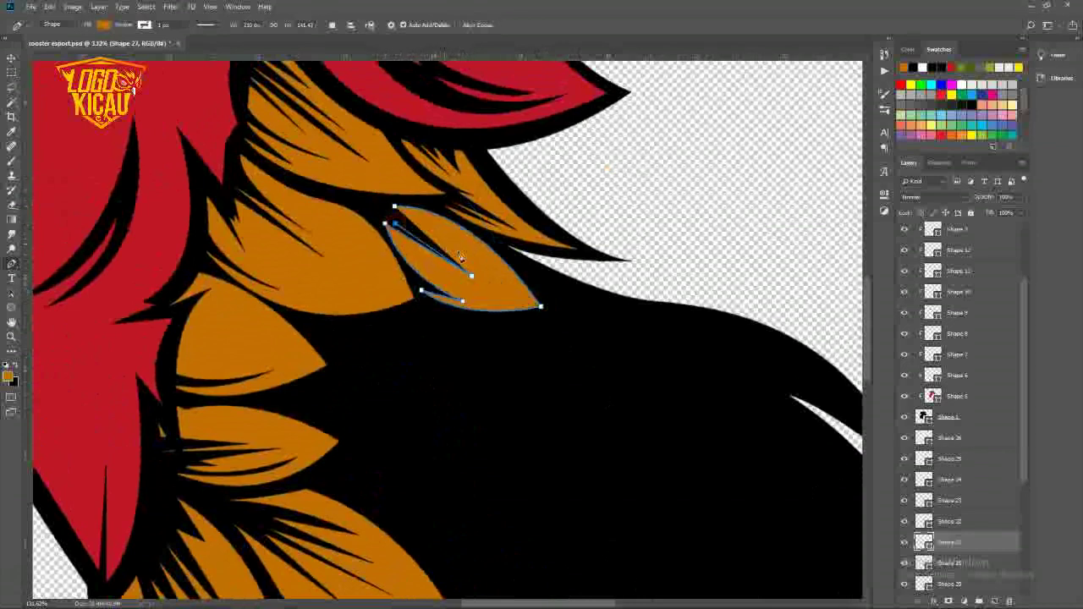
{"action": "left_click_drag", "start_coordinate": [465, 255], "coordinate": [450, 238]}
{"action": "scroll", "coordinate": [374, 208], "scroll_direction": "down", "scroll_amount": 5}
{"action": "scroll", "coordinate": [401, 273], "scroll_direction": "up", "scroll_amount": 5}
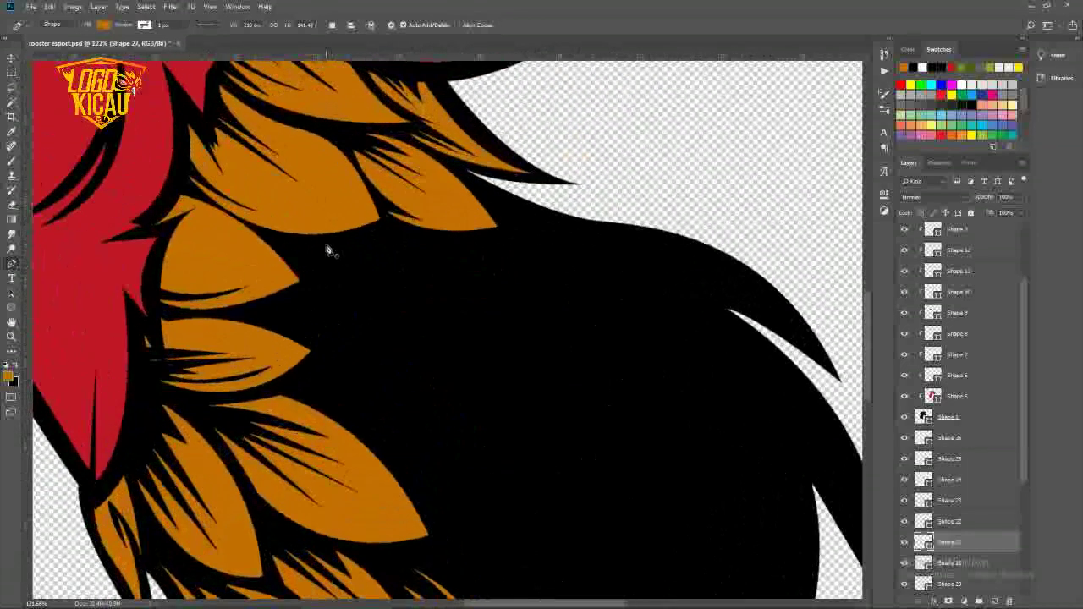
Draw a leaf-shaped orange feather with long thin root notches below the tips of the two upper neck feathers
{"action": "left_click_drag", "start_coordinate": [483, 311], "coordinate": [536, 406]}
{"action": "left_click", "coordinate": [482, 311], "text": "alt"}
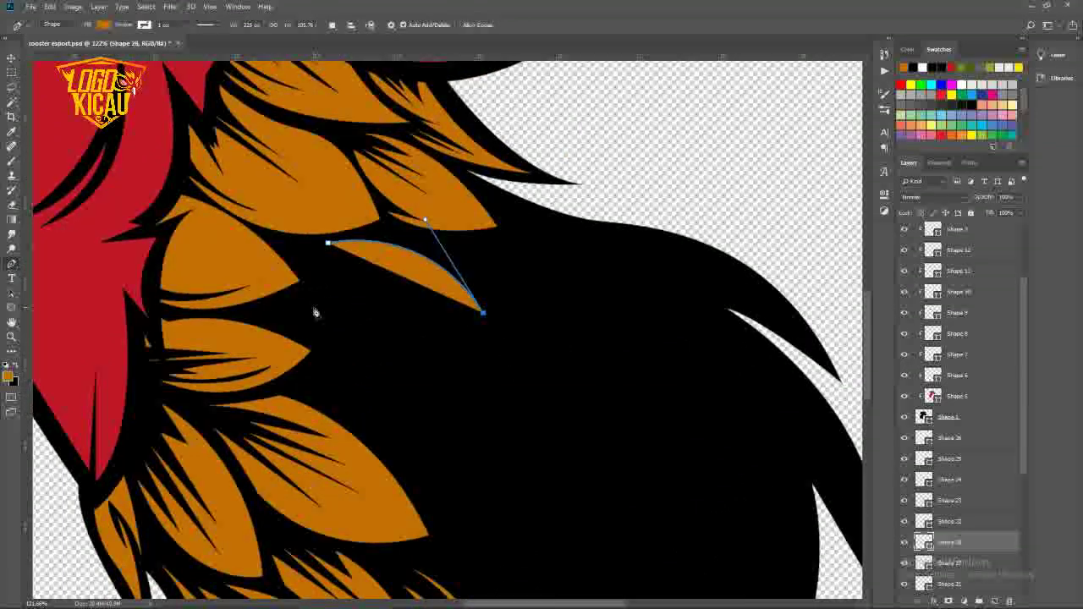
{"action": "left_click_drag", "start_coordinate": [309, 277], "coordinate": [389, 346]}
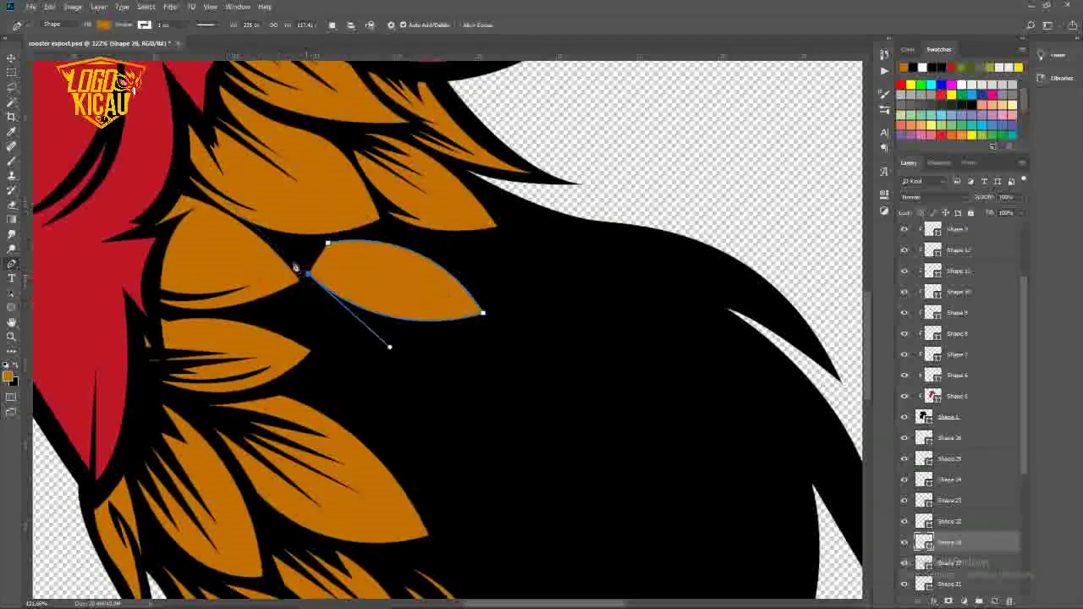
{"action": "left_click_drag", "start_coordinate": [397, 288], "coordinate": [332, 252]}
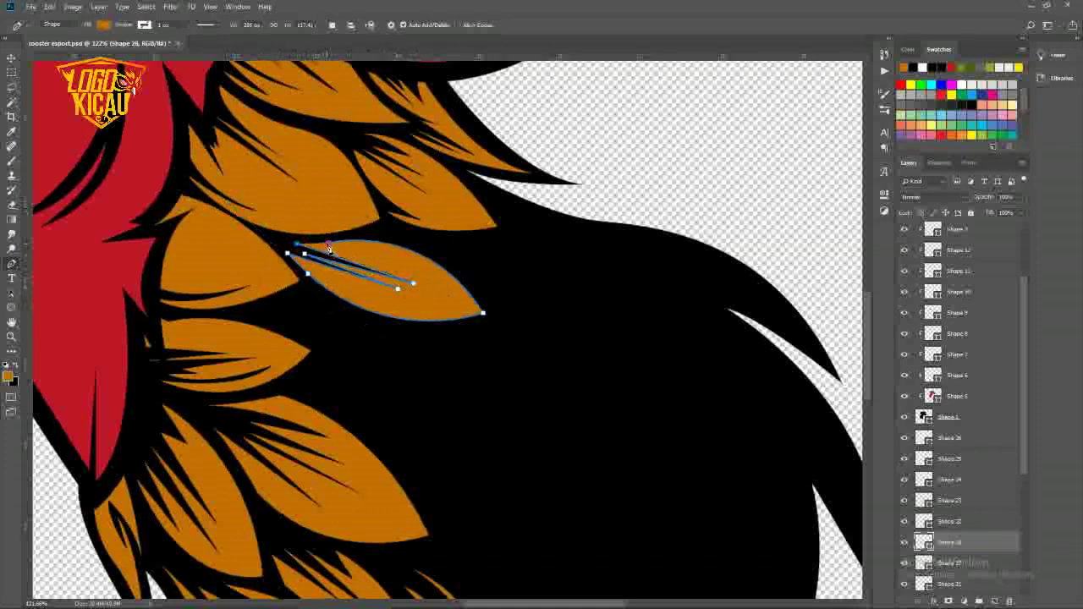
{"action": "key", "text": "Return"}
Draw a smaller slanting orange feather with thin root notches directly below the last feather, above the flat feather's tip
{"action": "left_click_drag", "start_coordinate": [355, 357], "coordinate": [370, 386]}
{"action": "left_click_drag", "start_coordinate": [178, 288], "coordinate": [110, 247]}
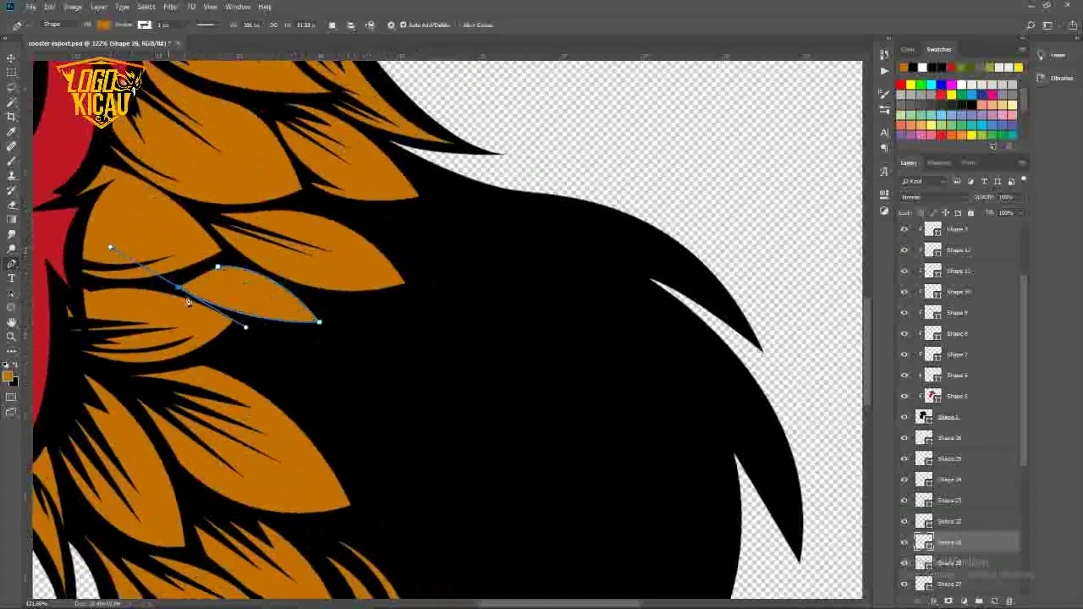
{"action": "left_click", "coordinate": [256, 303]}
{"action": "left_click_drag", "start_coordinate": [193, 282], "coordinate": [216, 285]}
{"action": "key", "text": "Return"}
Draw a leaf-shaped orange feather about 243 by 98 px between the flat feather's tip and the wide leaf-shaped feather, with root notches
{"action": "left_click_drag", "start_coordinate": [303, 362], "coordinate": [235, 336]}
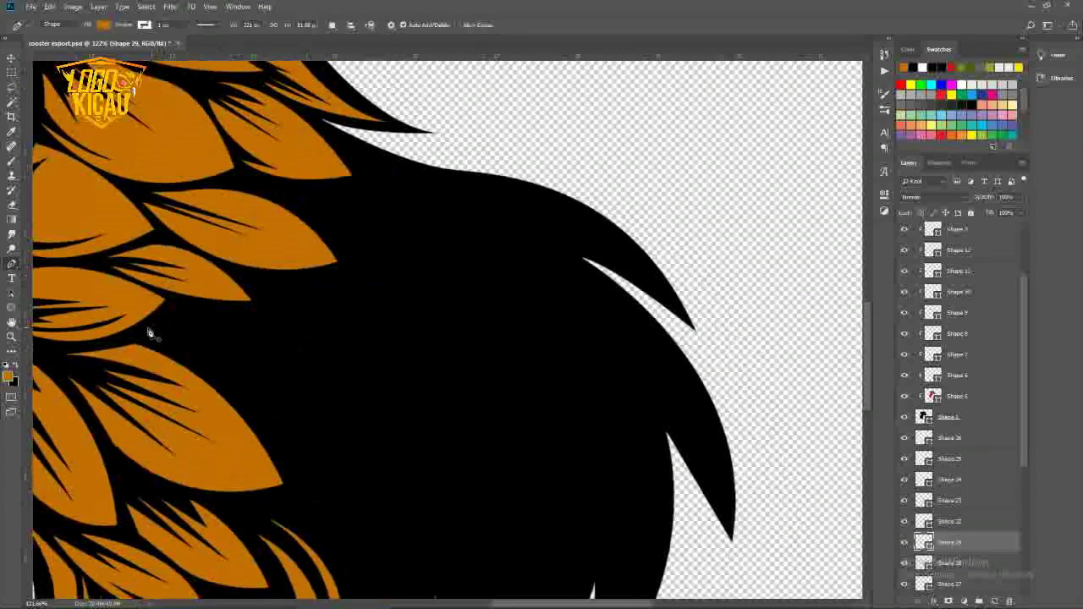
{"action": "left_click", "coordinate": [149, 332]}
{"action": "mouse_move", "coordinate": [313, 353]}
{"action": "left_mouse_down"}
{"action": "mouse_move", "coordinate": [396, 437]}
{"action": "mouse_move", "coordinate": [314, 361]}
{"action": "left_mouse_up"}
{"action": "left_click_drag", "start_coordinate": [150, 337], "coordinate": [171, 347]}
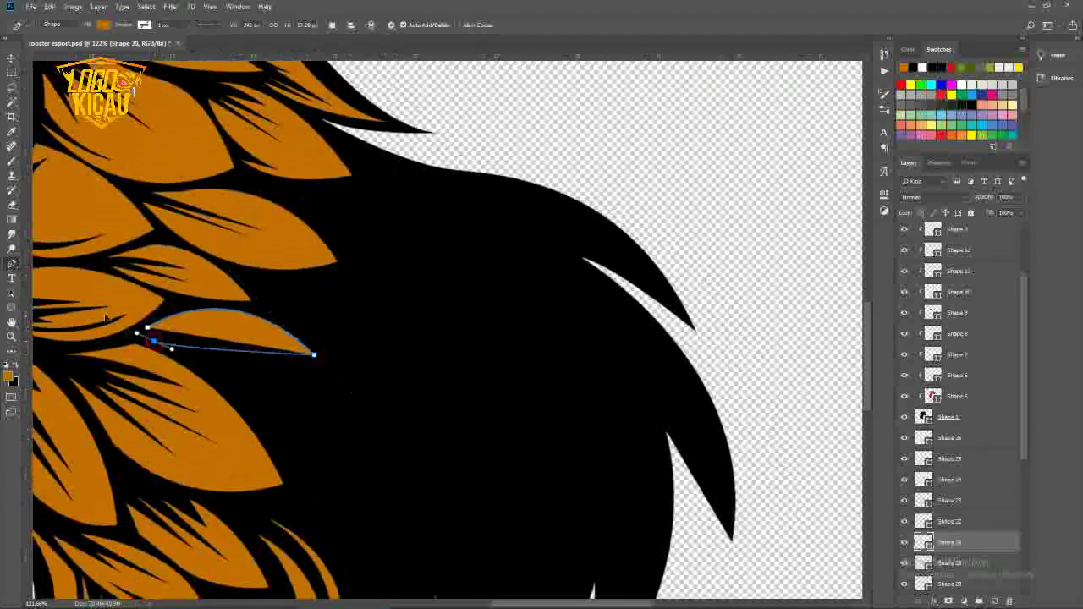
{"action": "left_click_drag", "start_coordinate": [105, 316], "coordinate": [45, 271]}
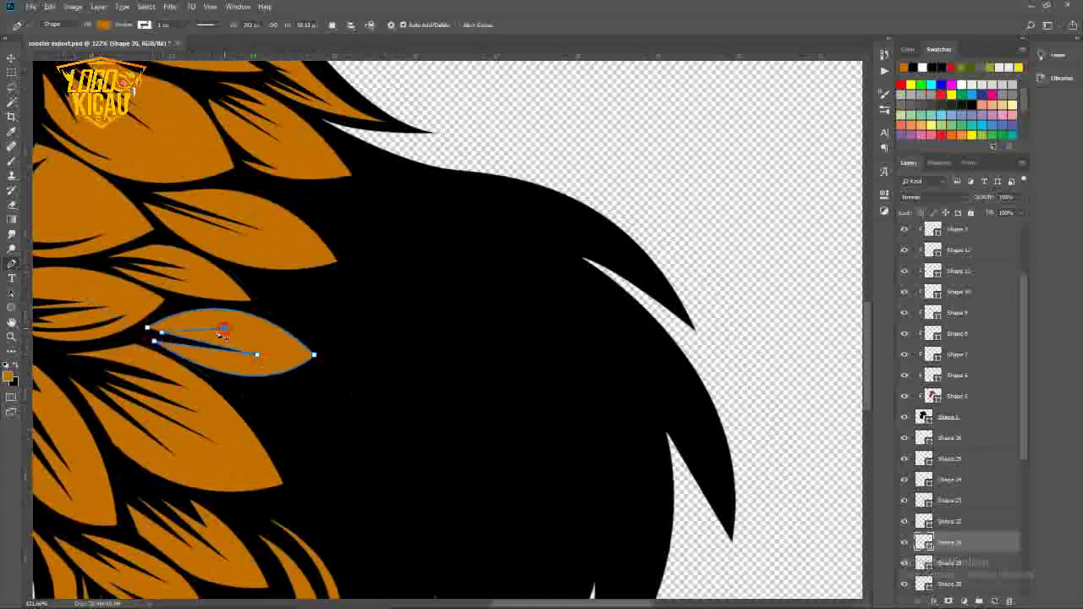
{"action": "key", "text": "Return"}
Draw a leaf-shaped orange feather with thin root notches behind the tips of the three middle-row feathers
{"action": "scroll", "coordinate": [150, 330], "scroll_direction": "up", "scroll_amount": 2}
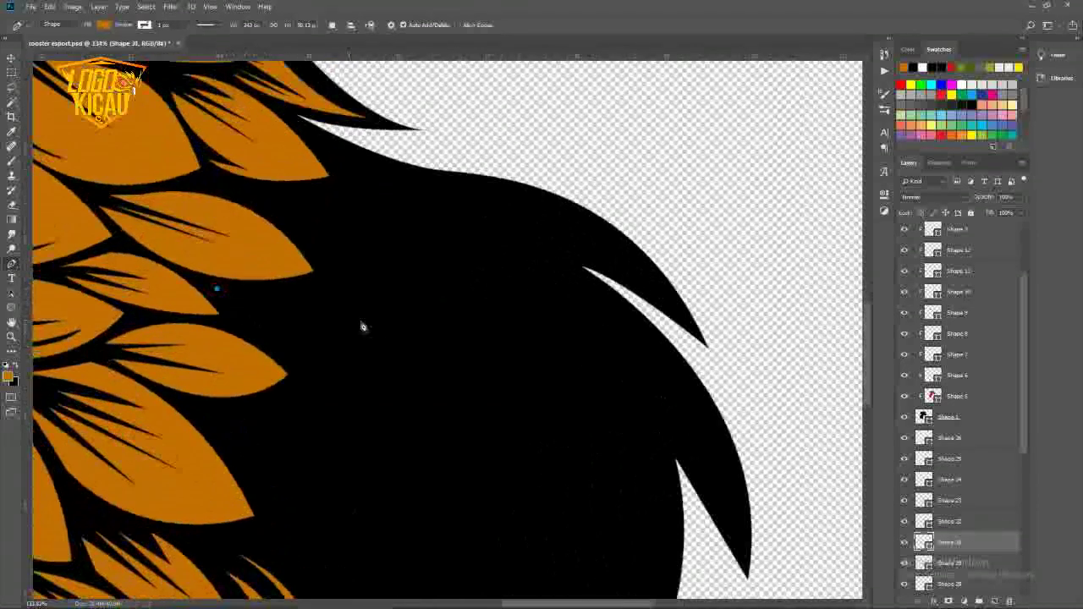
{"action": "left_click_drag", "start_coordinate": [413, 368], "coordinate": [490, 484]}
{"action": "left_click_drag", "start_coordinate": [217, 289], "coordinate": [279, 364]}
{"action": "left_click_drag", "start_coordinate": [239, 319], "coordinate": [237, 315]}
{"action": "key", "text": "Return"}
{"action": "scroll", "coordinate": [237, 315], "scroll_direction": "down", "scroll_amount": 5}
{"action": "scroll", "coordinate": [237, 314], "scroll_direction": "down", "scroll_amount": 3}
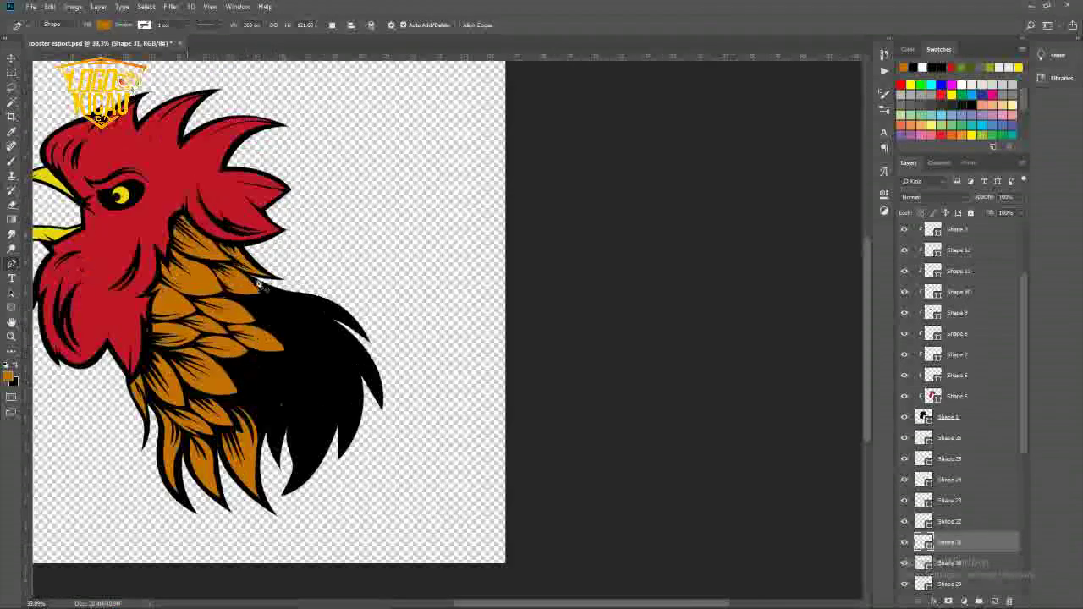
Draw a leaf-shaped orange feather about 248 by 102 px just above the last one, near the nape edge, with pointed root notches
{"action": "scroll", "coordinate": [182, 313], "scroll_direction": "up", "scroll_amount": 6}
{"action": "mouse_move", "coordinate": [346, 365]}
{"action": "left_mouse_down"}
{"action": "mouse_move", "coordinate": [374, 418]}
{"action": "mouse_move", "coordinate": [345, 367]}
{"action": "left_mouse_up"}
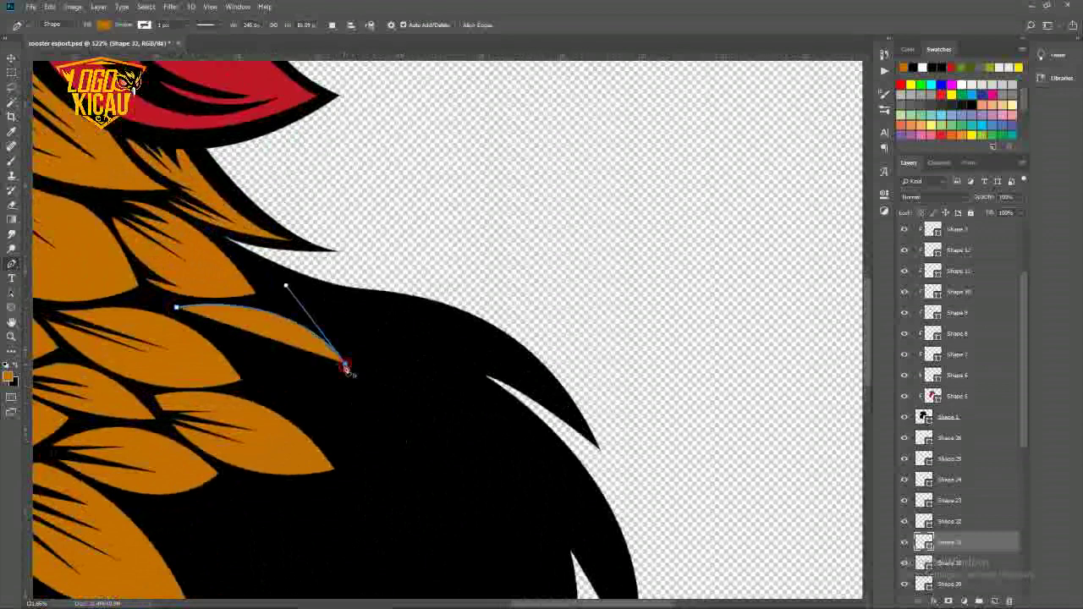
{"action": "left_click_drag", "start_coordinate": [209, 332], "coordinate": [260, 338]}
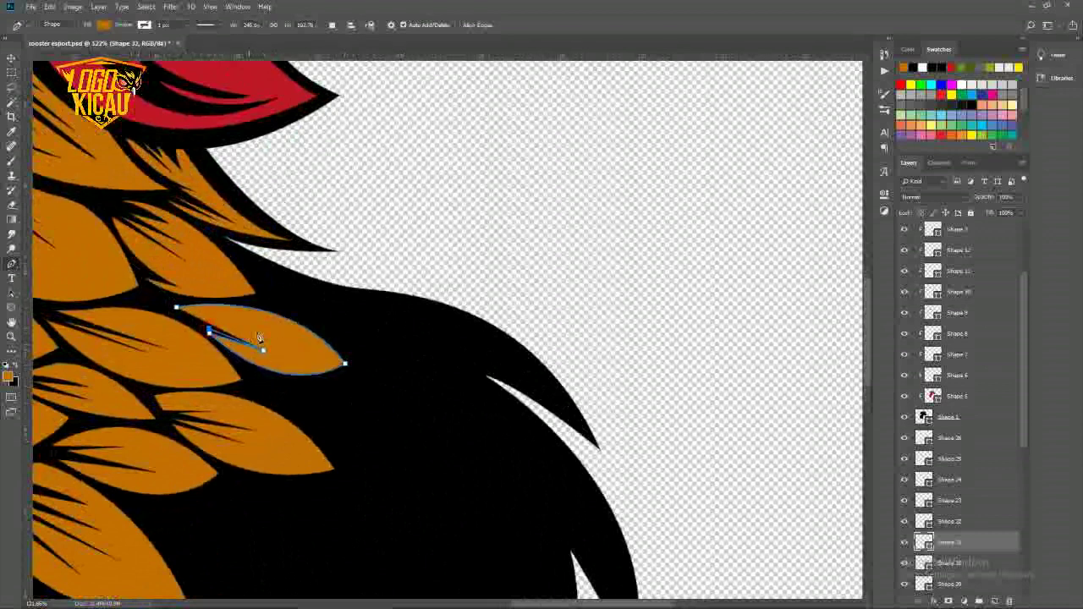
{"action": "left_click", "coordinate": [172, 309]}
{"action": "scroll", "coordinate": [244, 363], "scroll_direction": "down", "scroll_amount": 4}
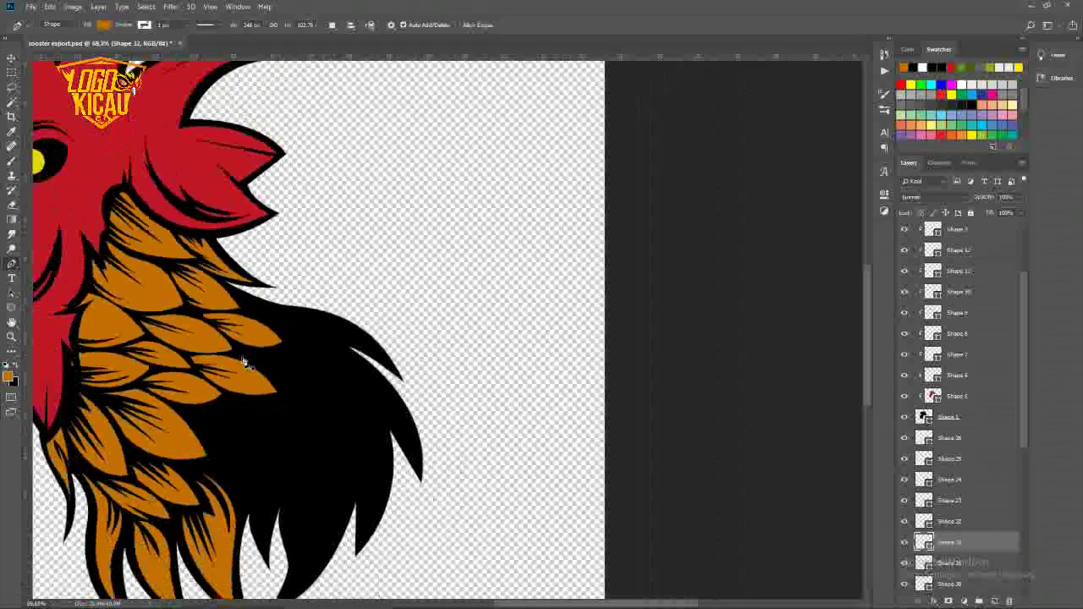
Draw a leaf-shaped orange feather about 287 by 131 px behind the wide leaf-shaped feather, with two thin root notches
{"action": "scroll", "coordinate": [249, 418], "scroll_direction": "up", "scroll_amount": 3}
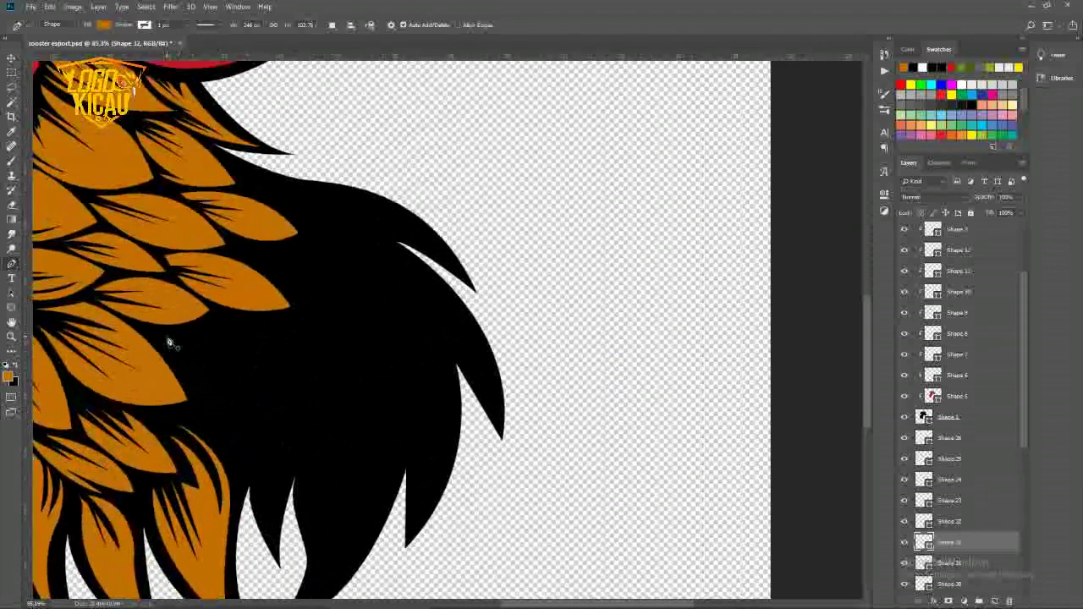
{"action": "mouse_move", "coordinate": [298, 388]}
{"action": "left_mouse_down"}
{"action": "mouse_move", "coordinate": [339, 452]}
{"action": "mouse_move", "coordinate": [302, 392]}
{"action": "left_mouse_up"}
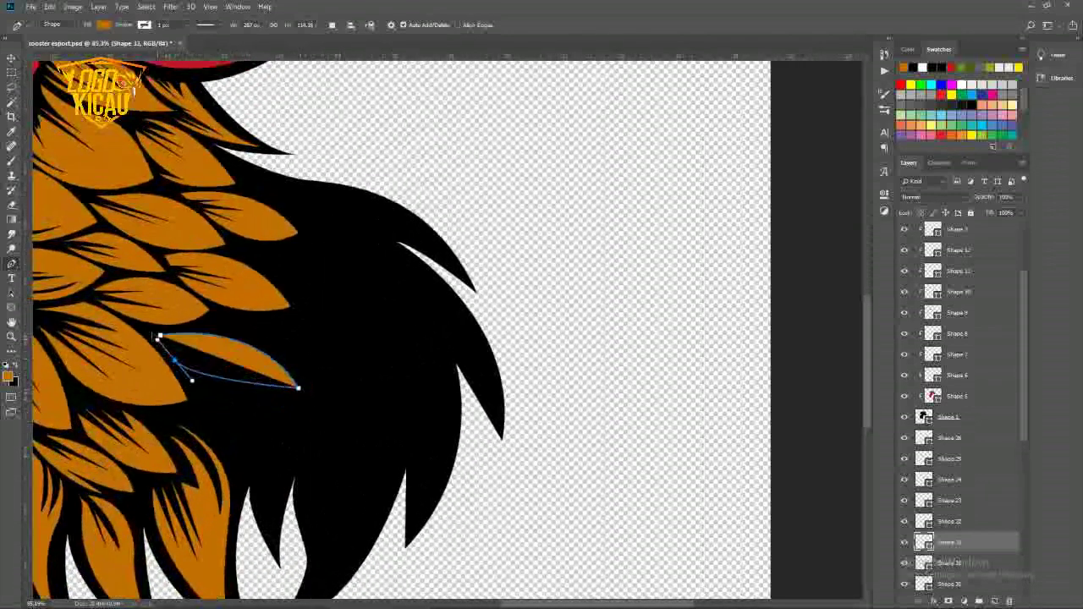
{"action": "mouse_move", "coordinate": [160, 335]}
{"action": "left_mouse_down"}
{"action": "mouse_move", "coordinate": [179, 369]}
{"action": "mouse_move", "coordinate": [169, 349]}
{"action": "left_mouse_up"}
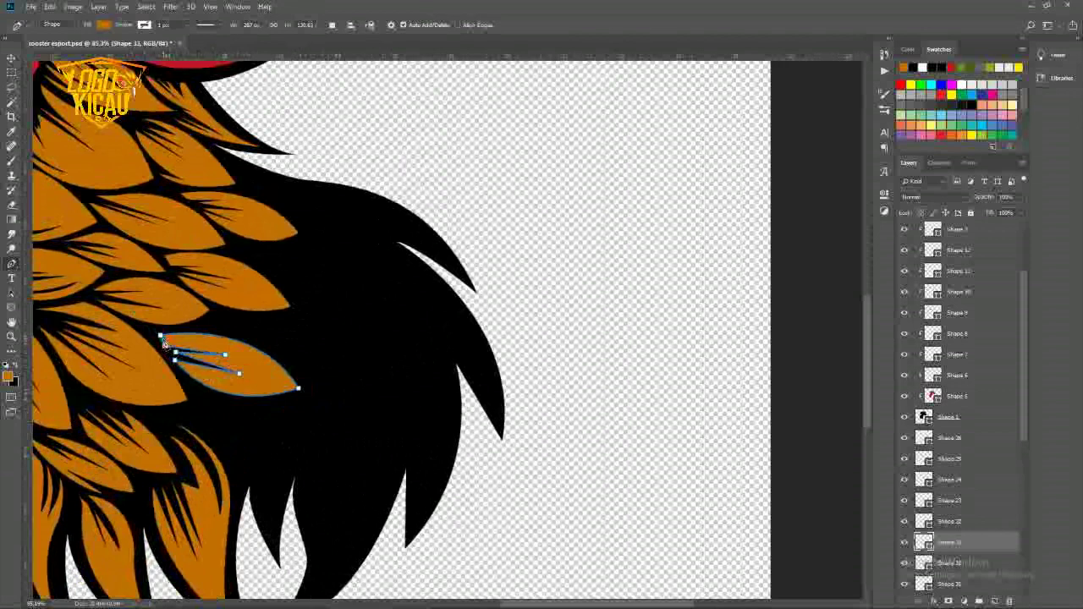
{"action": "key", "text": "Escape"}
Draw a short slanting orange feather with root notches between the last feather and the top of the third spike's feather
{"action": "scroll", "coordinate": [210, 323], "scroll_direction": "down", "scroll_amount": 3}
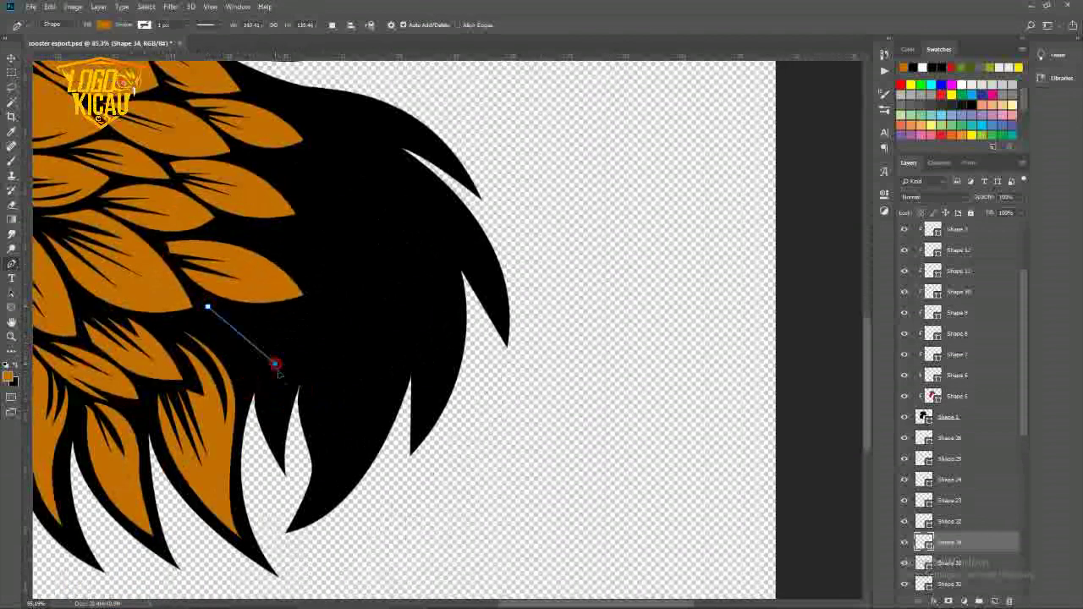
{"action": "left_click_drag", "start_coordinate": [276, 363], "coordinate": [287, 418]}
{"action": "left_click_drag", "start_coordinate": [191, 322], "coordinate": [167, 291]}
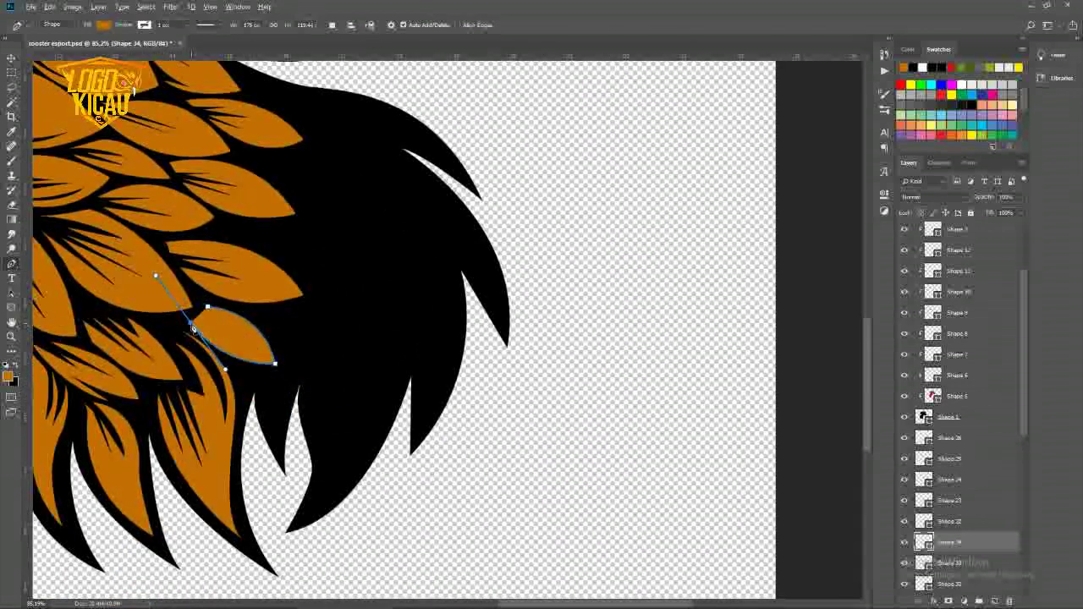
{"action": "left_click", "coordinate": [207, 309]}
Draw a thin orange sliver beside the third spike's feather and a narrow notched orange feather inside the small fourth spike
{"action": "scroll", "coordinate": [211, 322], "scroll_direction": "up", "scroll_amount": 2}
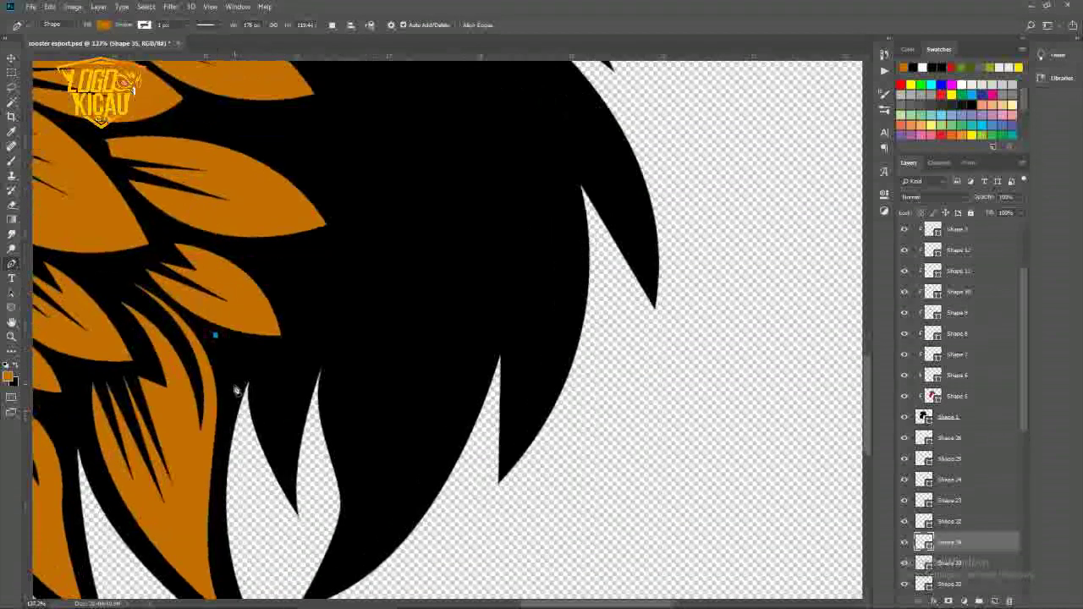
{"action": "scroll", "coordinate": [211, 332], "scroll_direction": "down", "scroll_amount": 2}
{"action": "left_click", "coordinate": [227, 245]}
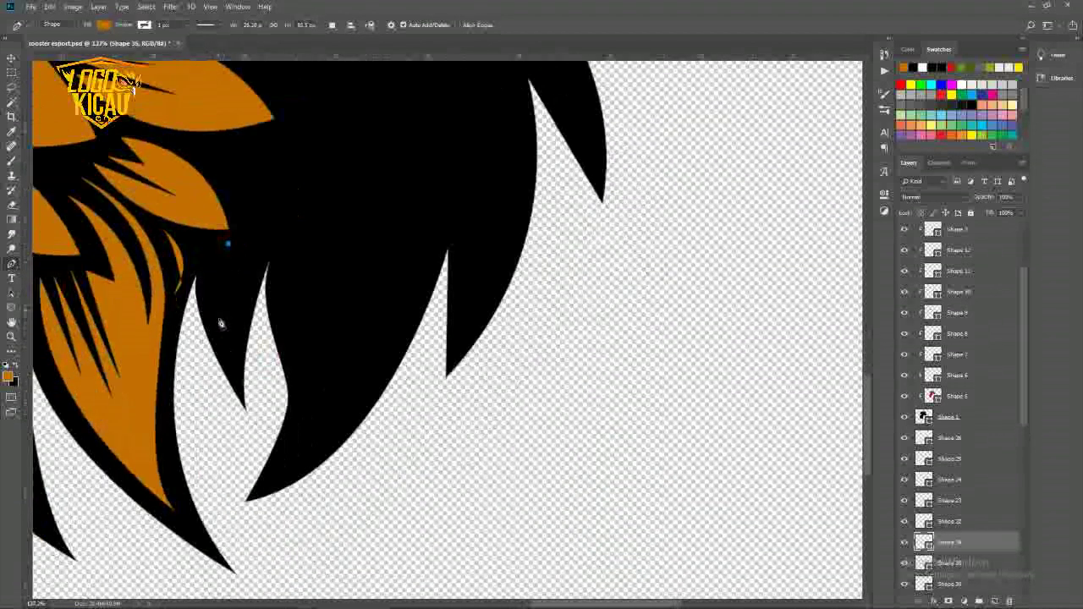
{"action": "left_click_drag", "start_coordinate": [235, 365], "coordinate": [273, 438]}
{"action": "left_click_drag", "start_coordinate": [254, 226], "coordinate": [229, 277]}
{"action": "left_click", "coordinate": [232, 250]}
{"action": "scroll", "coordinate": [194, 358], "scroll_direction": "down", "scroll_amount": 5}
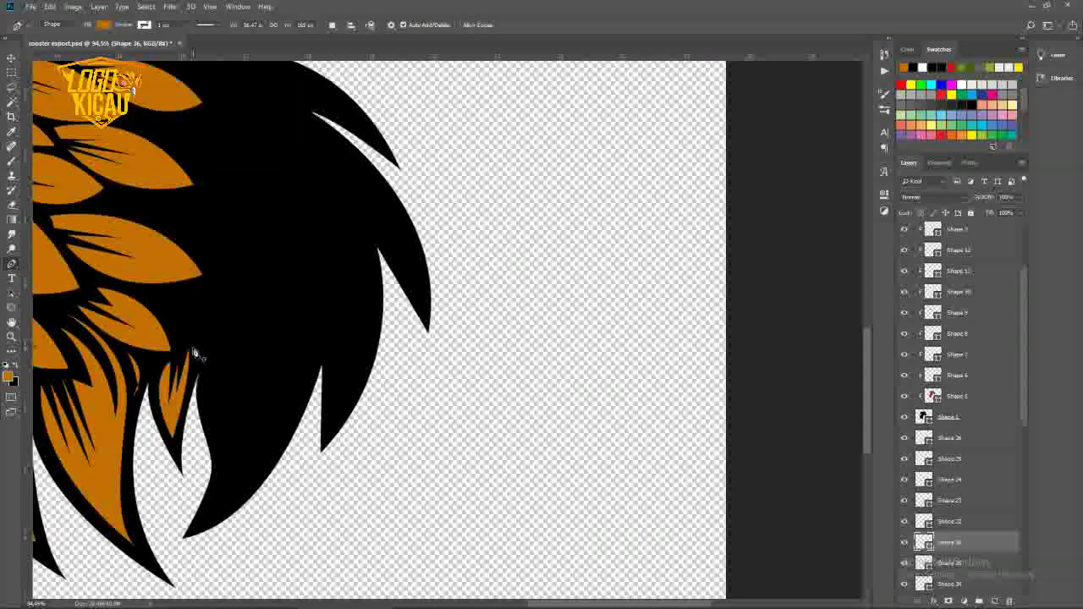
Draw a leaf-shaped orange feather about 200 by 103 px above the fourth spike, behind the short slanting feather, with several root notches
{"action": "scroll", "coordinate": [176, 387], "scroll_direction": "up", "scroll_amount": 5}
{"action": "left_click_drag", "start_coordinate": [267, 404], "coordinate": [329, 495]}
{"action": "left_click_drag", "start_coordinate": [128, 355], "coordinate": [157, 387]}
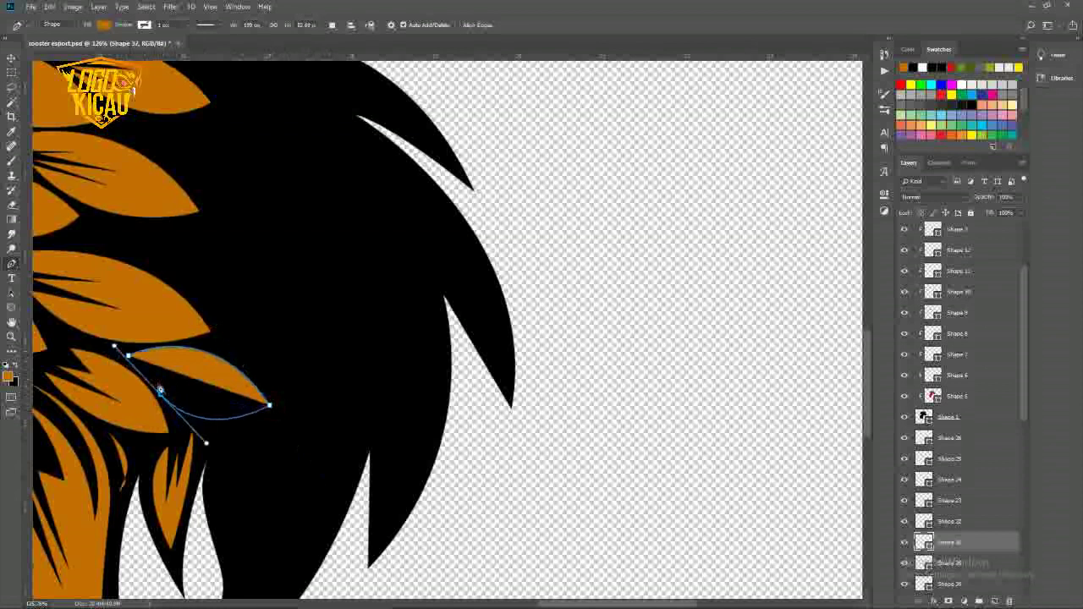
{"action": "left_click", "coordinate": [159, 378]}
{"action": "left_click_drag", "start_coordinate": [229, 392], "coordinate": [191, 363]}
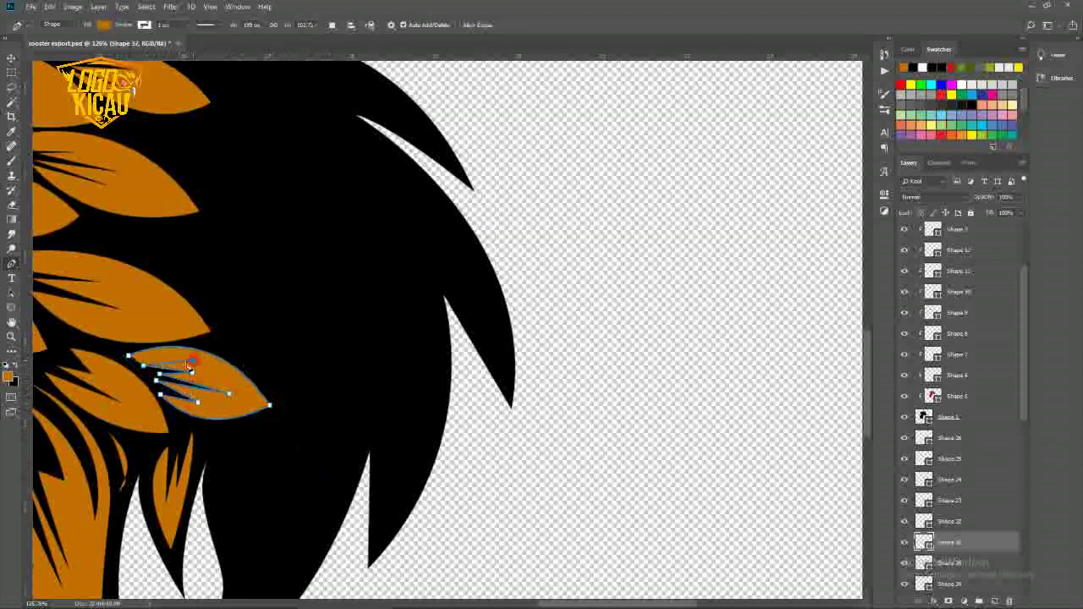
{"action": "left_click", "coordinate": [131, 361]}
{"action": "scroll", "coordinate": [263, 372], "scroll_direction": "down", "scroll_amount": 3}
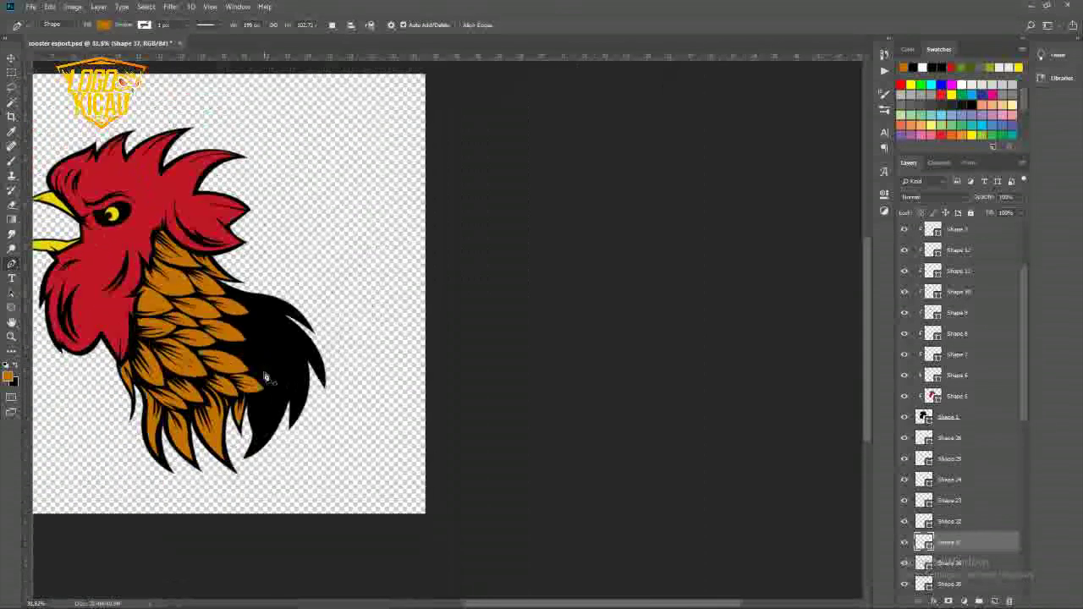
Draw a long curved orange feather about 440 px wide inside the upper back spike, with pointed notches at its root
{"action": "scroll", "coordinate": [249, 355], "scroll_direction": "up", "scroll_amount": 3}
{"action": "left_click", "coordinate": [158, 254]}
{"action": "left_click_drag", "start_coordinate": [257, 288], "coordinate": [291, 290]}
{"action": "left_click_drag", "start_coordinate": [427, 351], "coordinate": [455, 392]}
{"action": "left_click_drag", "start_coordinate": [326, 356], "coordinate": [249, 375]}
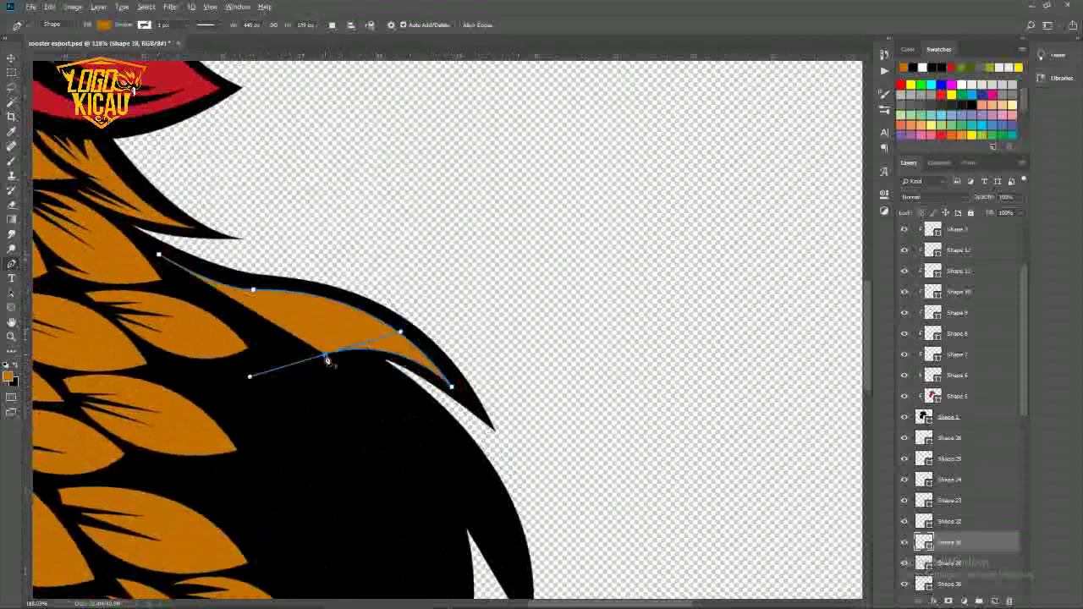
{"action": "left_click_drag", "start_coordinate": [232, 313], "coordinate": [235, 316]}
{"action": "left_click_drag", "start_coordinate": [300, 337], "coordinate": [339, 330]}
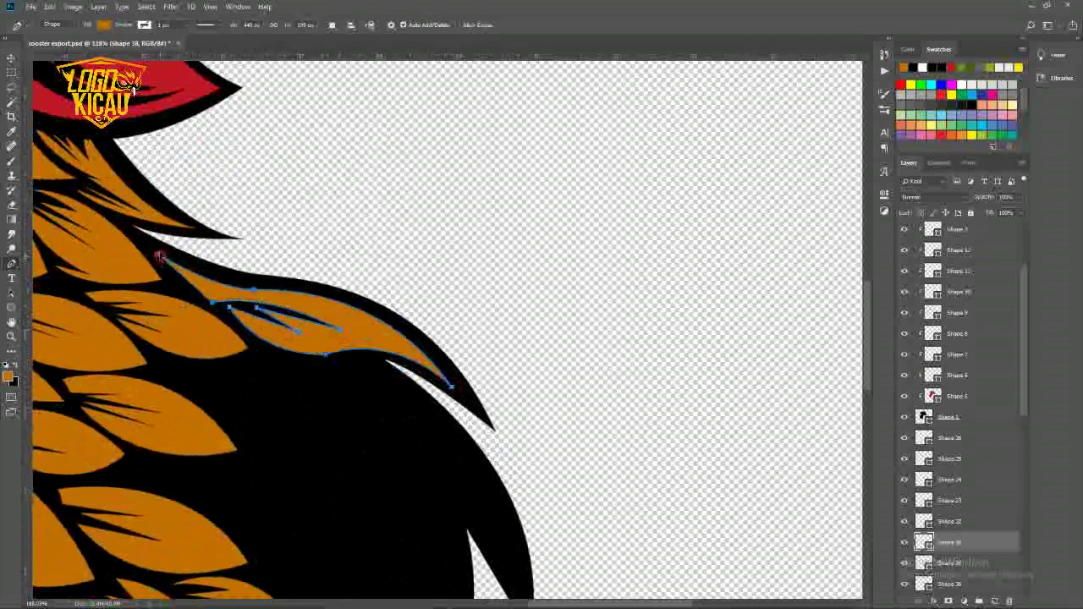
{"action": "left_click", "coordinate": [159, 256]}
Draw a slim leaf-shaped orange feather about 257 px wide in the gap between the two lower-middle rows of feathers, with two root notches
{"action": "scroll", "coordinate": [242, 339], "scroll_direction": "down", "scroll_amount": 5}
{"action": "scroll", "coordinate": [245, 280], "scroll_direction": "up", "scroll_amount": 5}
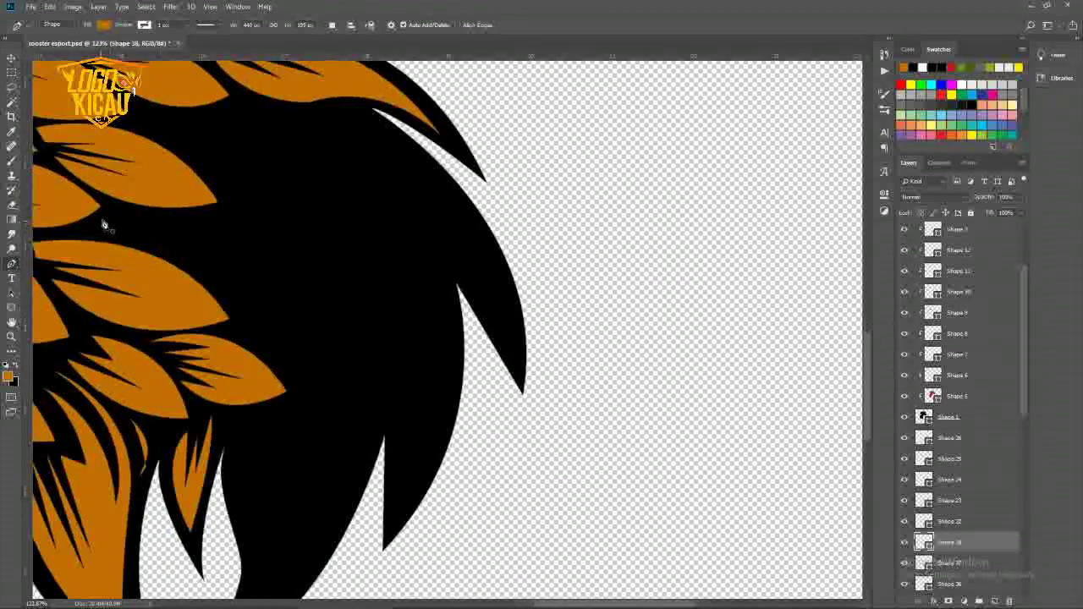
{"action": "left_click_drag", "start_coordinate": [259, 268], "coordinate": [312, 347]}
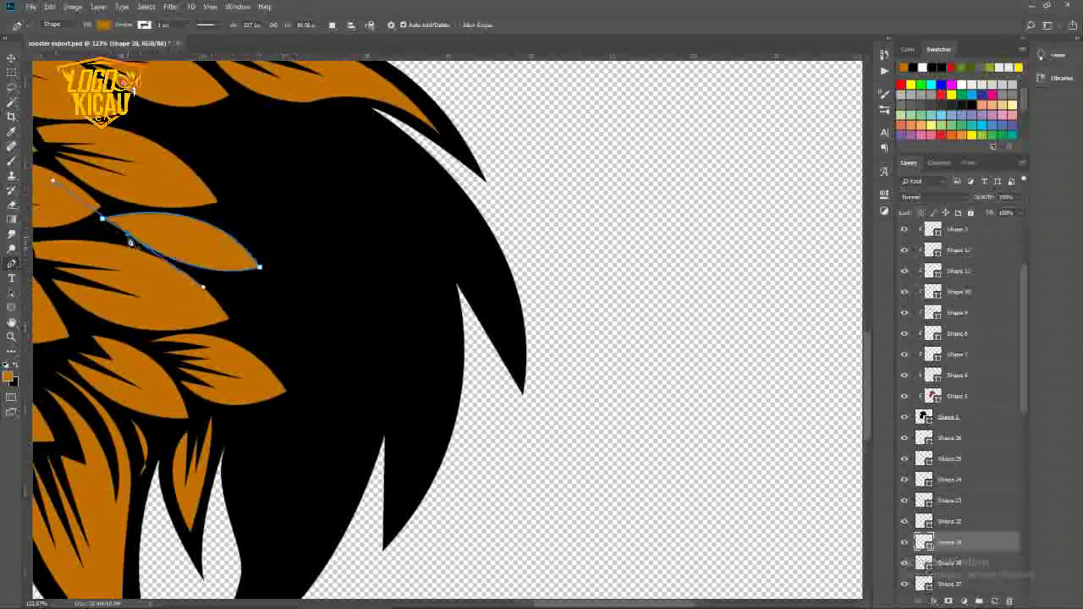
{"action": "left_click_drag", "start_coordinate": [165, 244], "coordinate": [36, 252]}
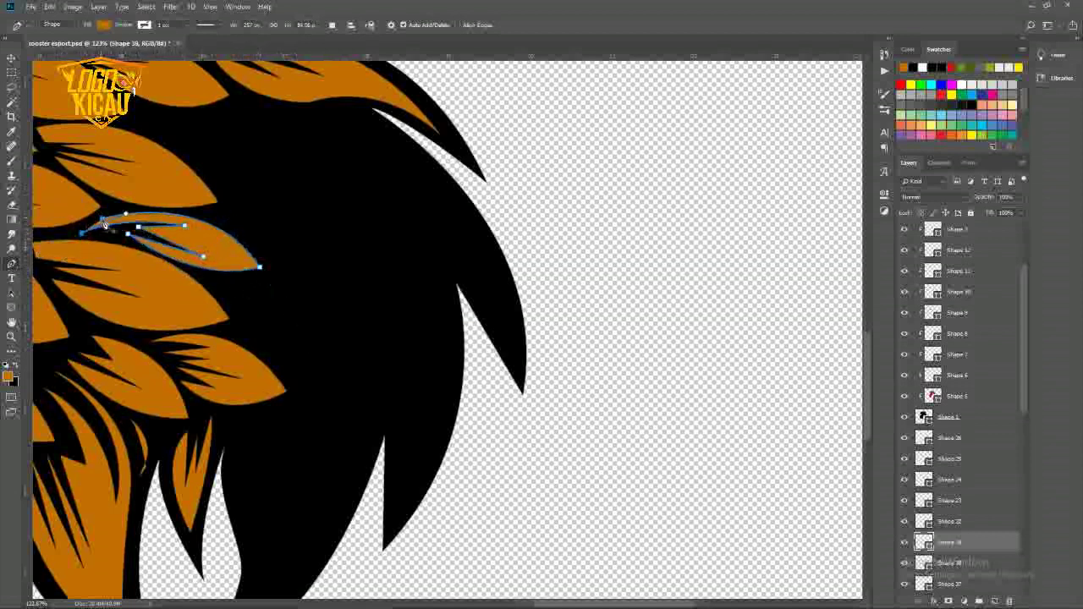
{"action": "left_click", "coordinate": [104, 224]}
Draw a short upright orange feather beside the small fourth spike, at the root of the fifth spike, with thin root notches
{"action": "scroll", "coordinate": [181, 346], "scroll_direction": "down", "scroll_amount": 5}
{"action": "scroll", "coordinate": [205, 386], "scroll_direction": "up", "scroll_amount": 5}
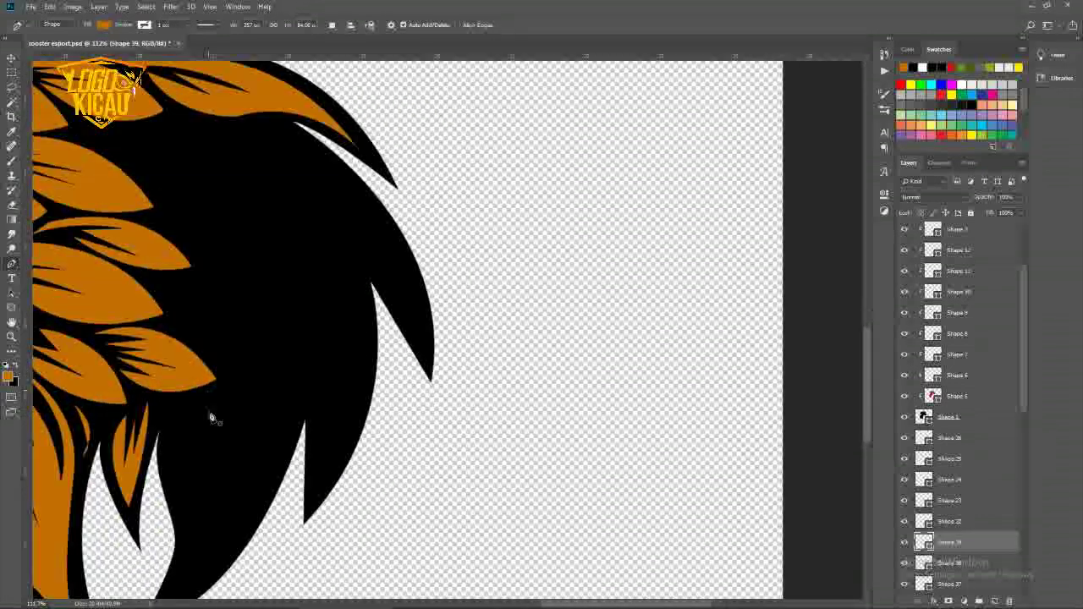
{"action": "left_click_drag", "start_coordinate": [212, 417], "coordinate": [224, 321]}
{"action": "mouse_move", "coordinate": [212, 409]}
{"action": "left_mouse_down"}
{"action": "mouse_move", "coordinate": [225, 471]}
{"action": "mouse_move", "coordinate": [225, 399]}
{"action": "left_mouse_up"}
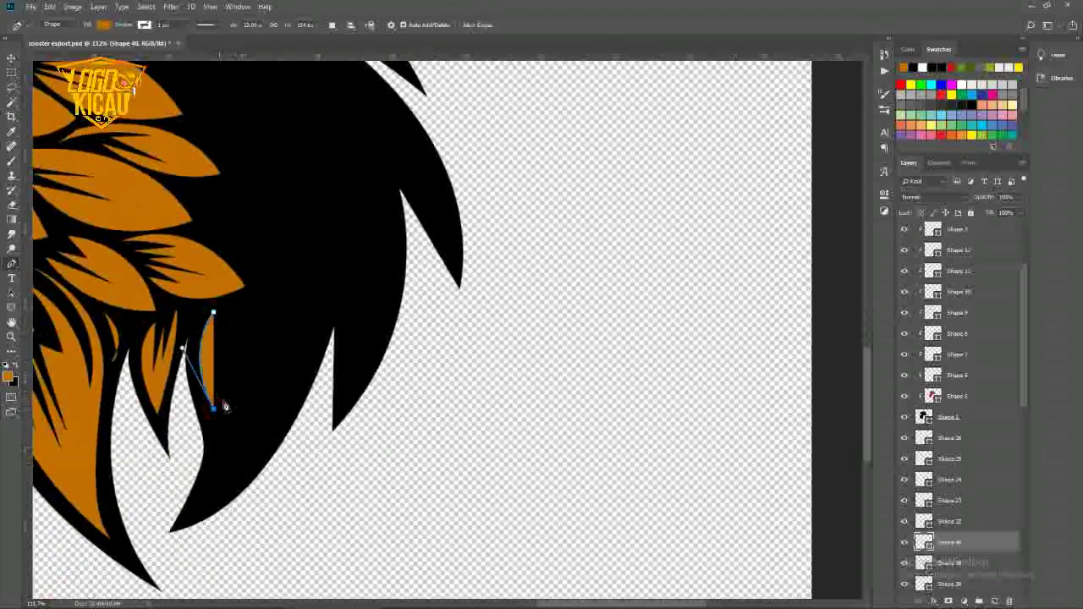
{"action": "mouse_move", "coordinate": [213, 312]}
{"action": "left_mouse_down"}
{"action": "mouse_move", "coordinate": [249, 339]}
{"action": "mouse_move", "coordinate": [239, 314]}
{"action": "mouse_move", "coordinate": [226, 355]}
{"action": "left_mouse_up"}
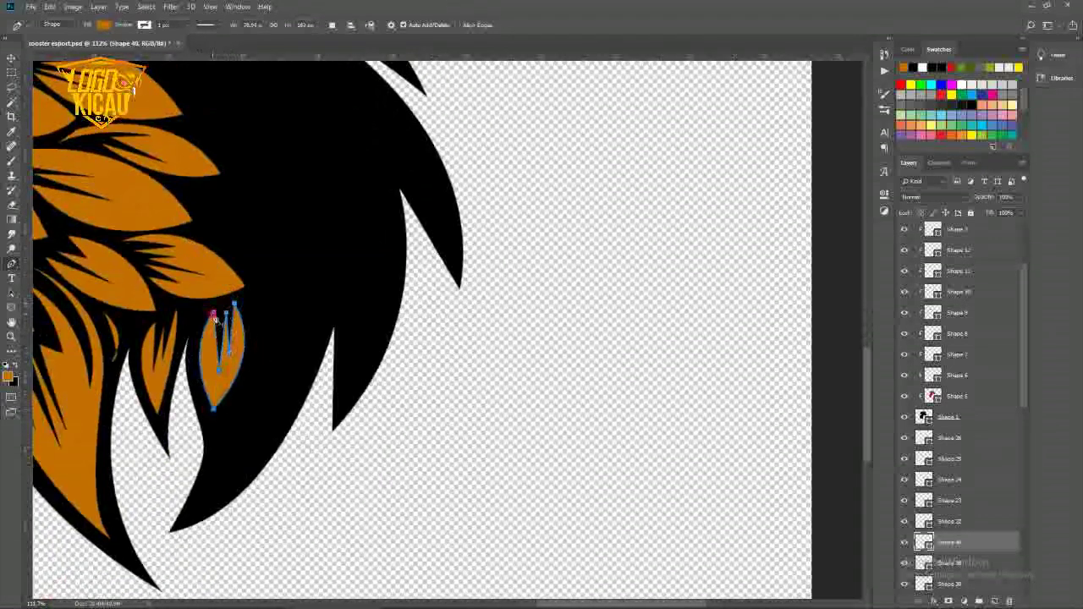
Draw a curved orange feather about 160 by 396 px filling the fifth spike, wrapping around the short upright feather, with long root notches
{"action": "left_click_drag", "start_coordinate": [220, 429], "coordinate": [165, 484]}
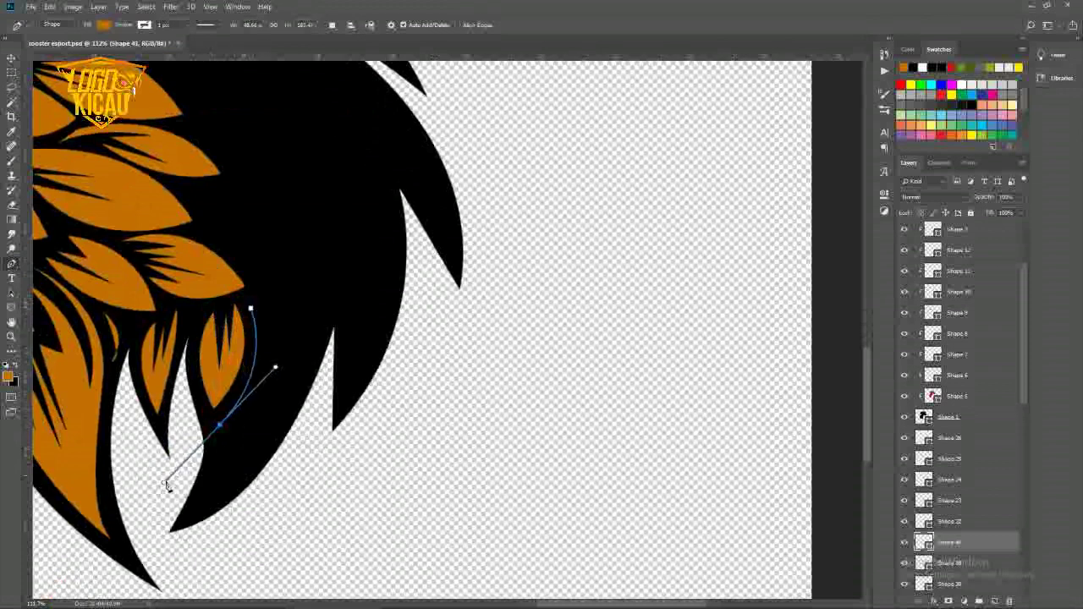
{"action": "left_click_drag", "start_coordinate": [271, 366], "coordinate": [271, 373]}
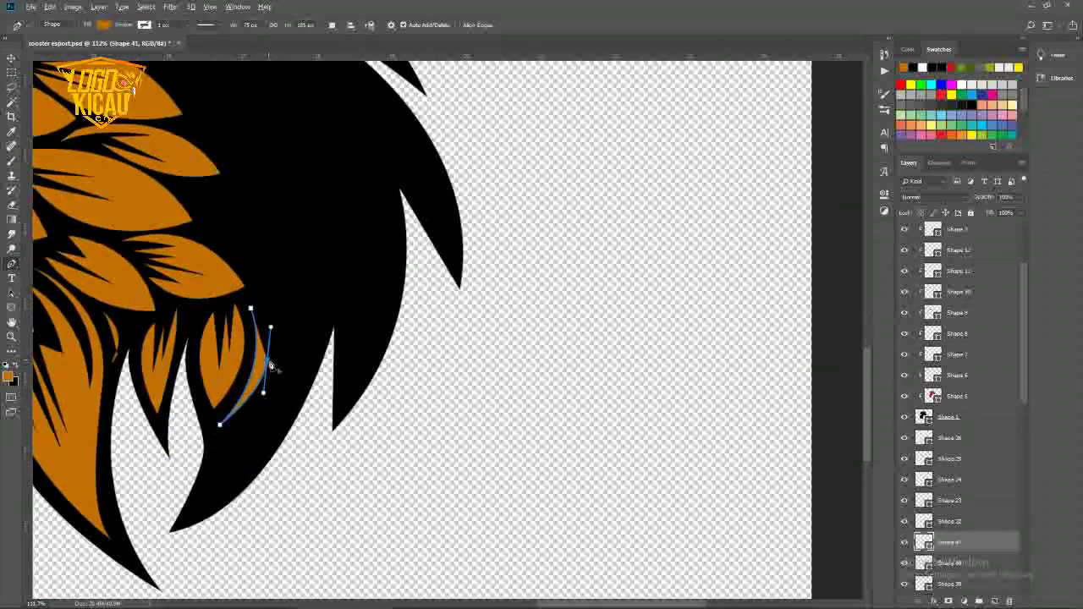
{"action": "left_click_drag", "start_coordinate": [269, 366], "coordinate": [326, 296]}
{"action": "left_click", "coordinate": [267, 453]}
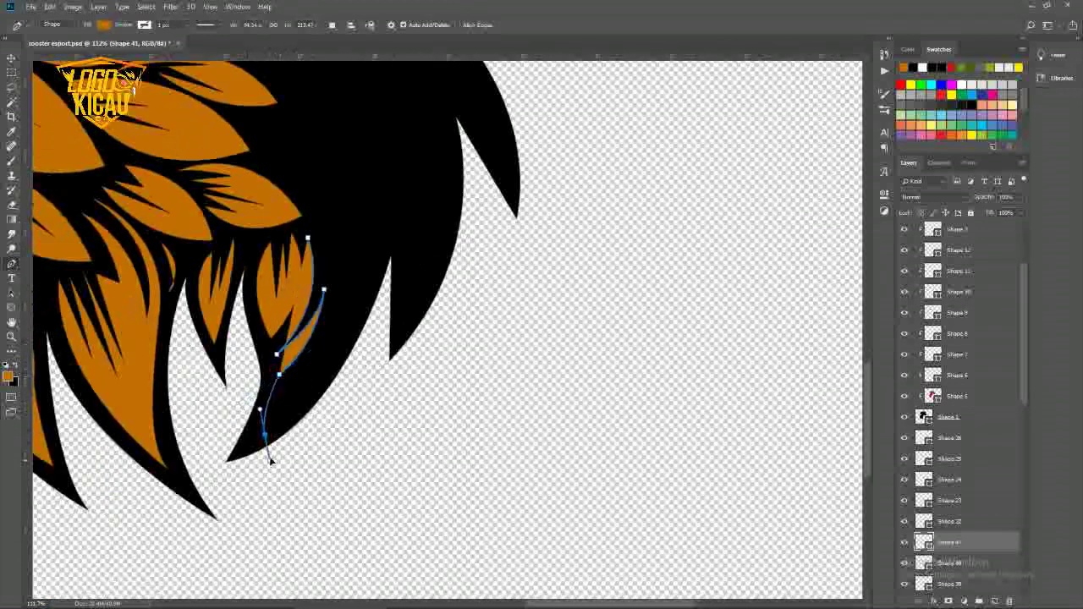
{"action": "scroll", "coordinate": [317, 364], "scroll_direction": "down", "scroll_amount": 2}
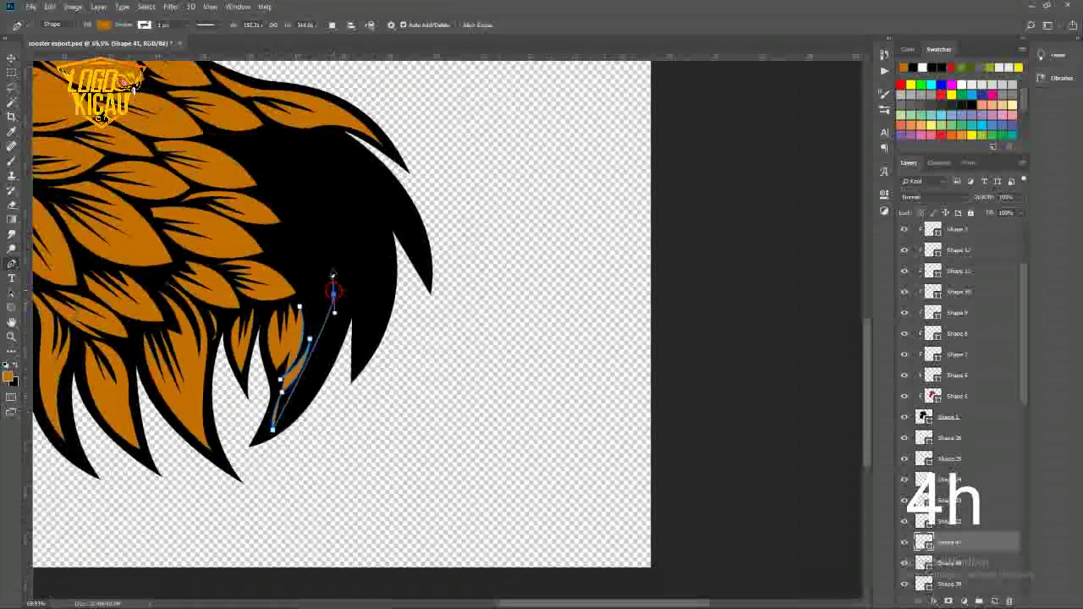
{"action": "left_click_drag", "start_coordinate": [330, 290], "coordinate": [316, 214]}
{"action": "scroll", "coordinate": [331, 290], "scroll_direction": "up", "scroll_amount": 2}
{"action": "left_click_drag", "start_coordinate": [302, 392], "coordinate": [261, 441]}
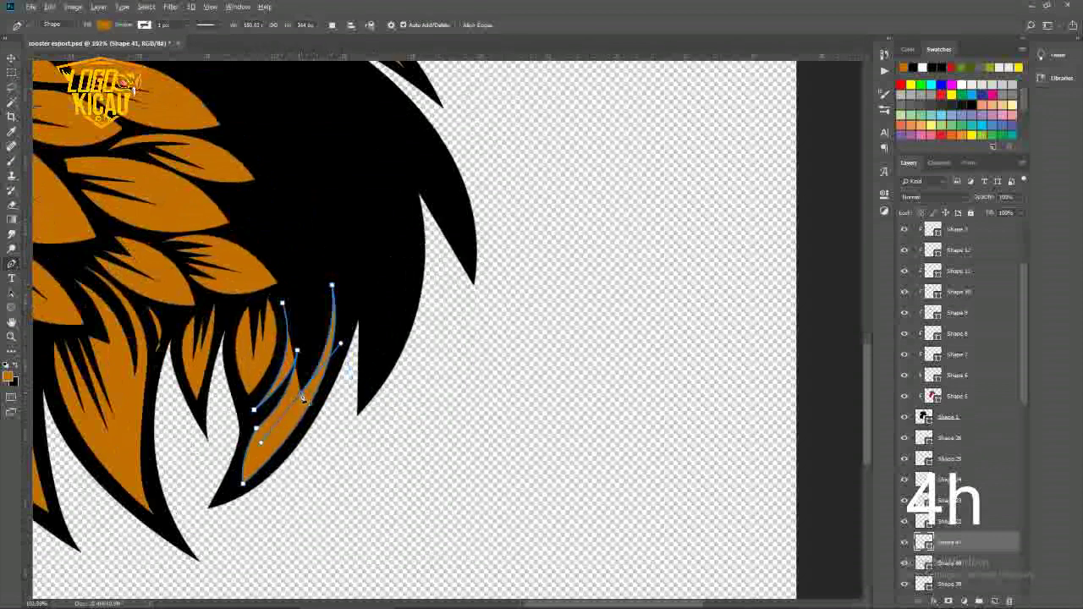
{"action": "left_click_drag", "start_coordinate": [318, 286], "coordinate": [315, 335]}
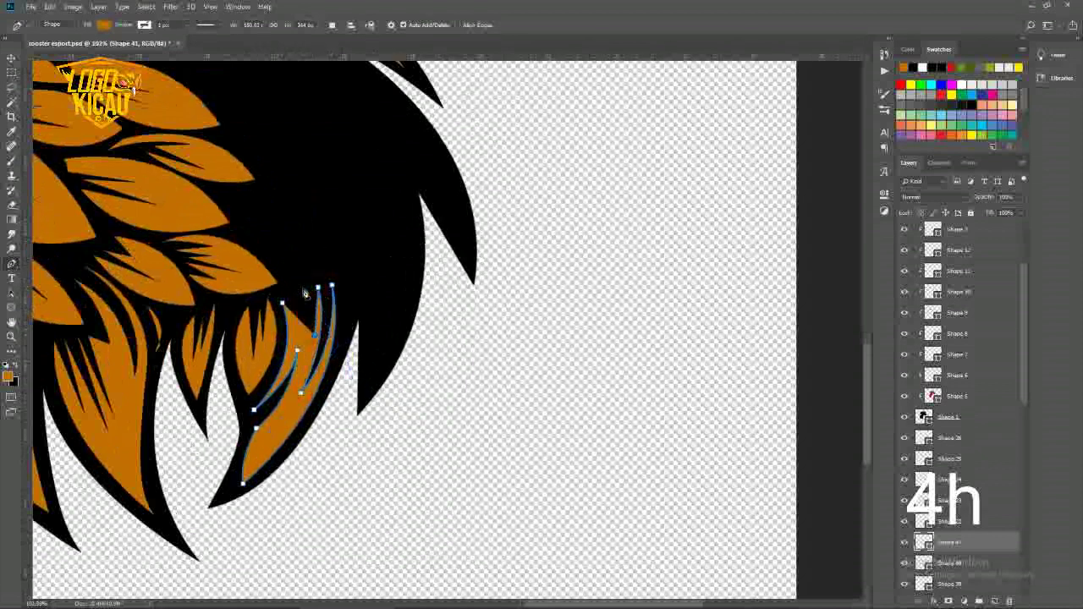
{"action": "left_click_drag", "start_coordinate": [271, 255], "coordinate": [222, 235]}
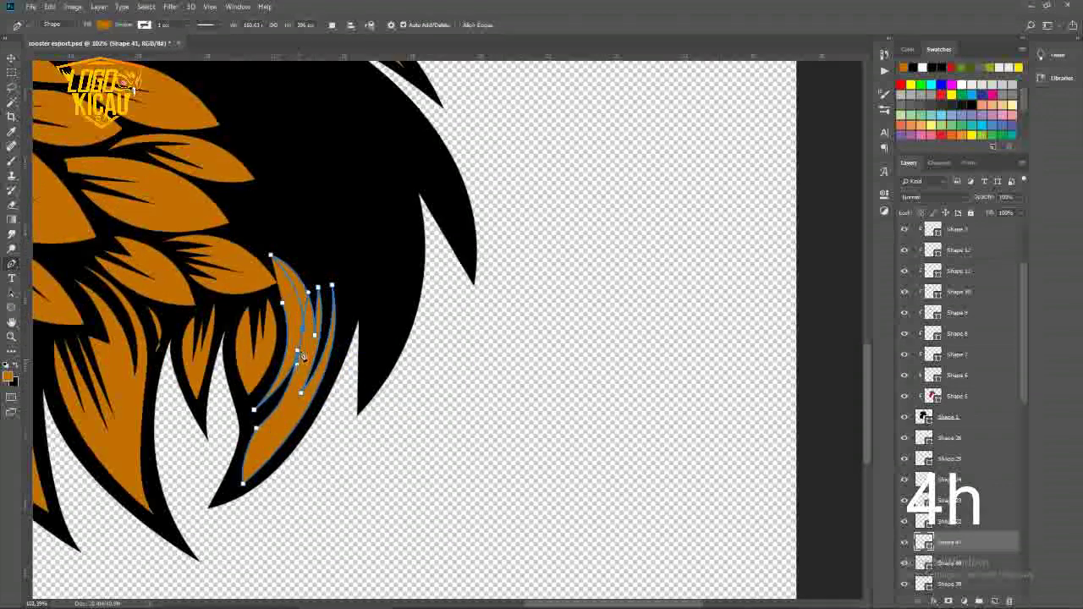
{"action": "key", "text": "Return"}
Draw a leaf-shaped orange feather about 205 by 99 px above the root of the fifth spike, with several root notches
{"action": "scroll", "coordinate": [311, 296], "scroll_direction": "down", "scroll_amount": 5}
{"action": "scroll", "coordinate": [311, 296], "scroll_direction": "up", "scroll_amount": 5}
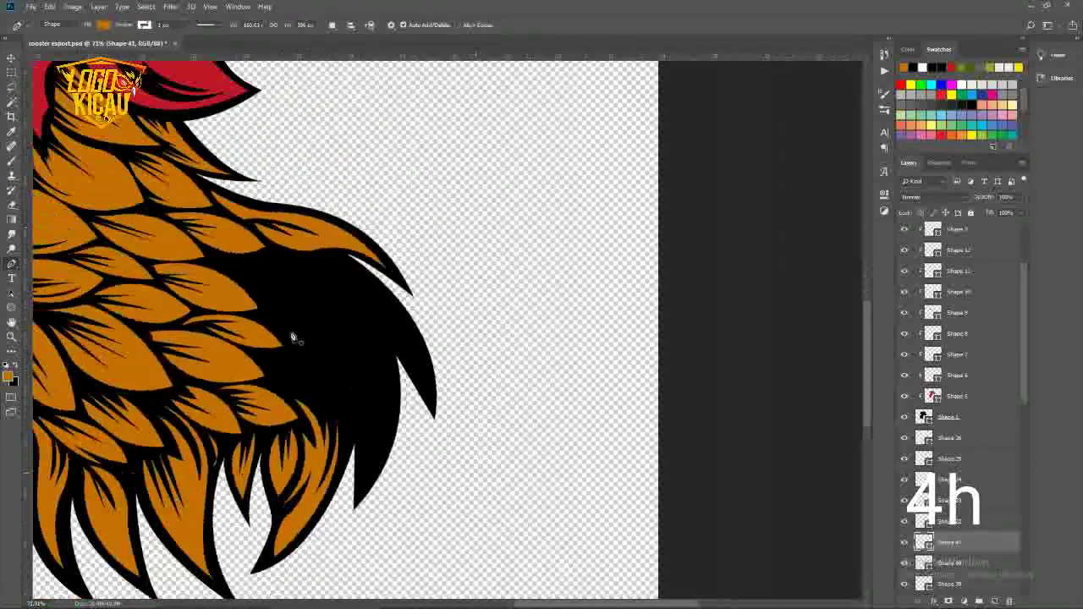
{"action": "left_click", "coordinate": [250, 370]}
{"action": "left_click_drag", "start_coordinate": [377, 374], "coordinate": [435, 330]}
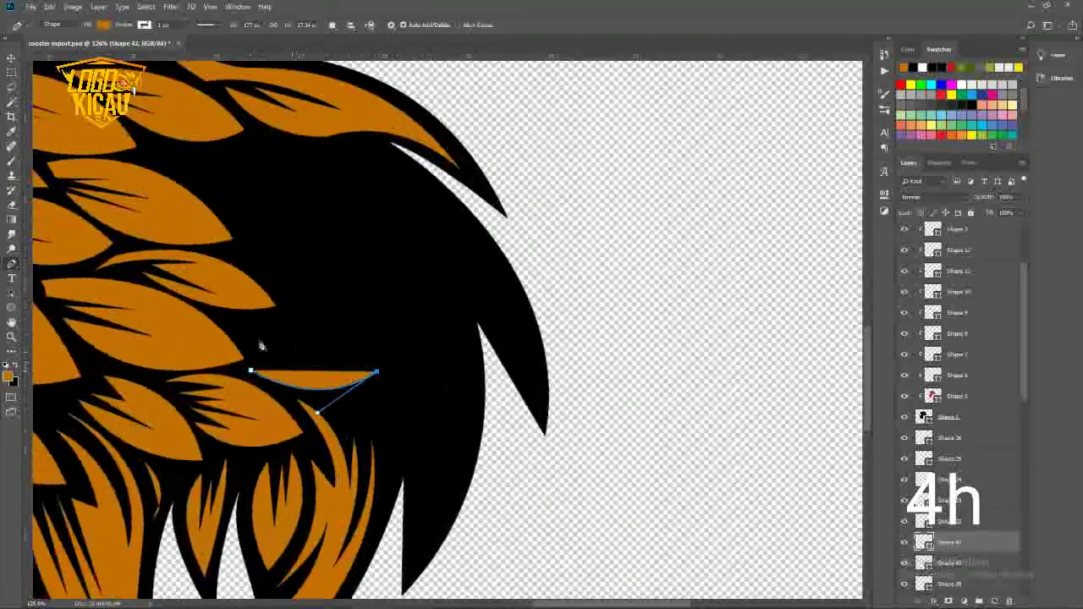
{"action": "left_click_drag", "start_coordinate": [231, 322], "coordinate": [111, 331]}
{"action": "left_click", "coordinate": [325, 347]}
{"action": "left_click", "coordinate": [257, 339]}
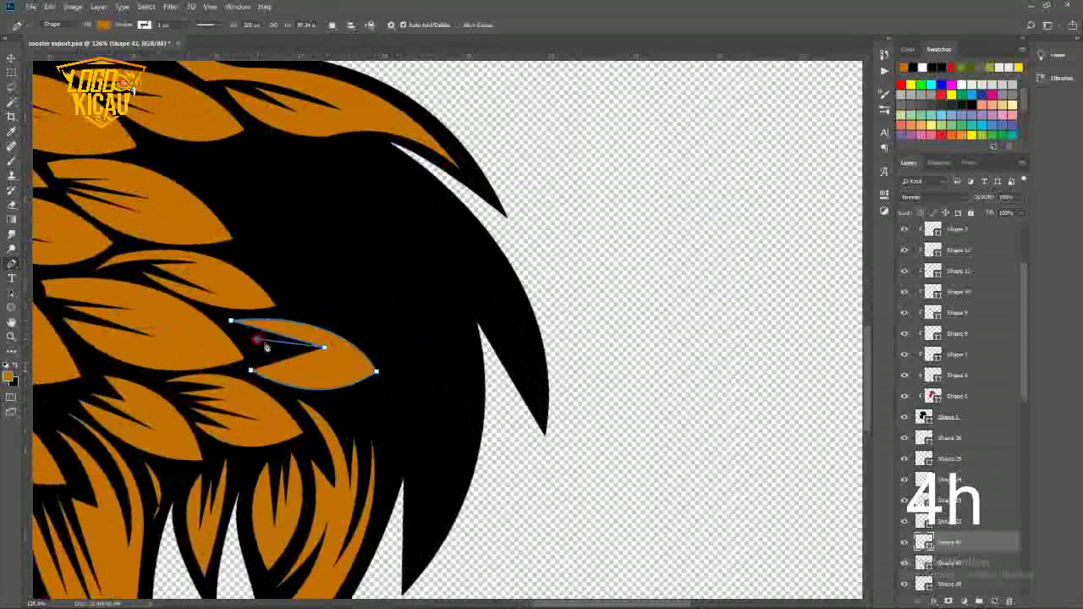
{"action": "left_click", "coordinate": [251, 370]}
Draw a drooping curved orange feather about 110 px tall behind the top of the fifth spike's feather, with root notches
{"action": "scroll", "coordinate": [254, 367], "scroll_direction": "down", "scroll_amount": 3}
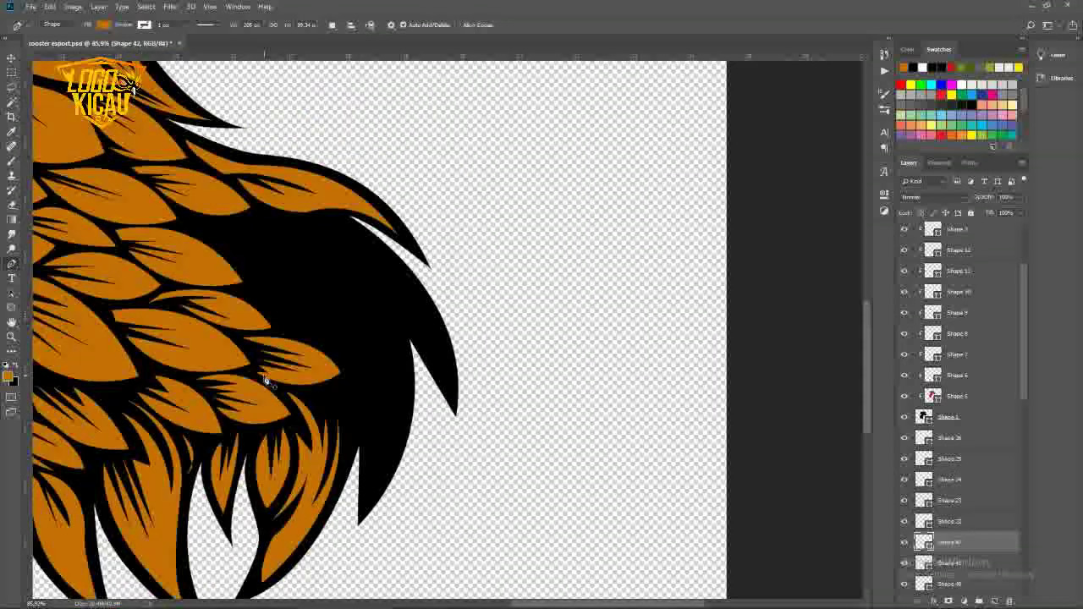
{"action": "scroll", "coordinate": [358, 438], "scroll_direction": "up", "scroll_amount": 3}
{"action": "left_click_drag", "start_coordinate": [321, 406], "coordinate": [316, 499]}
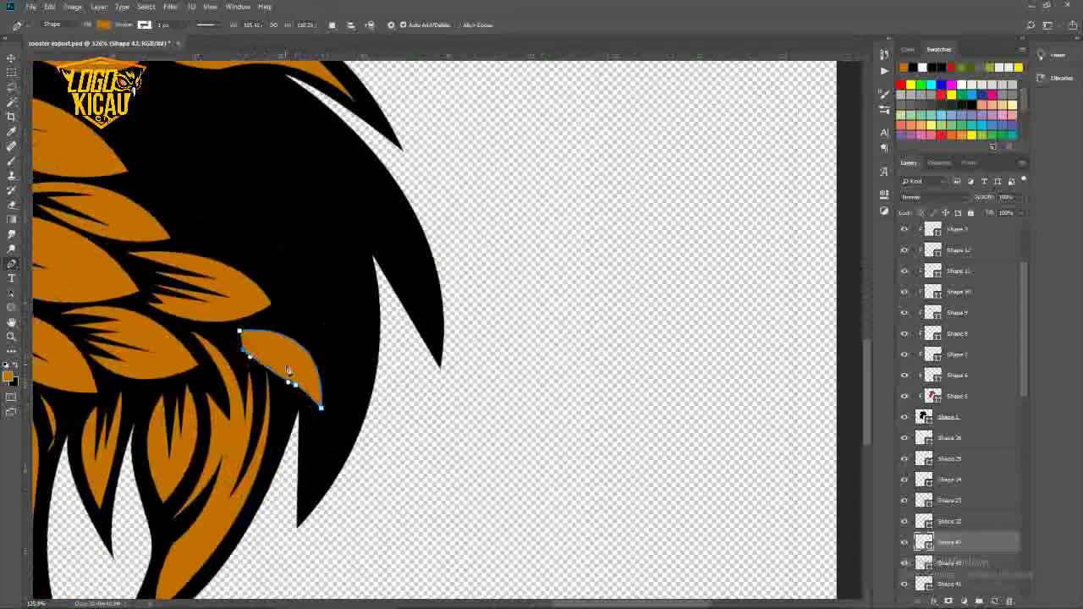
{"action": "left_click", "coordinate": [239, 331]}
Draw a leaf-shaped orange feather about 183 by 88 px below the upper back spike's feather, with root notches
{"action": "scroll", "coordinate": [236, 344], "scroll_direction": "down", "scroll_amount": 3}
{"action": "scroll", "coordinate": [176, 344], "scroll_direction": "up", "scroll_amount": 3}
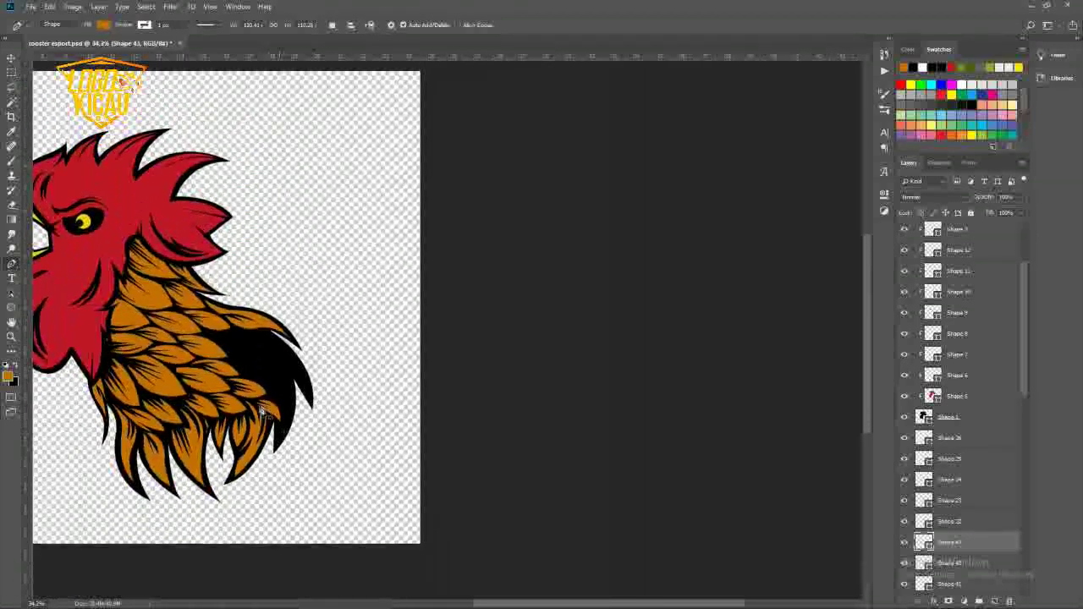
{"action": "scroll", "coordinate": [176, 344], "scroll_direction": "up", "scroll_amount": 4}
{"action": "left_click", "coordinate": [131, 284]}
{"action": "left_click_drag", "start_coordinate": [247, 363], "coordinate": [338, 443]}
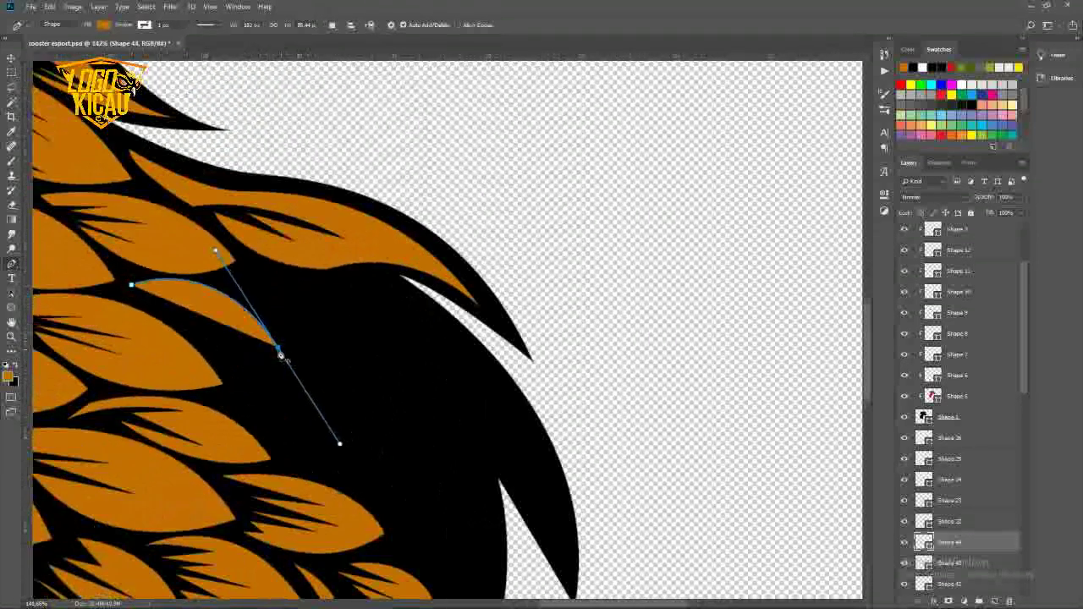
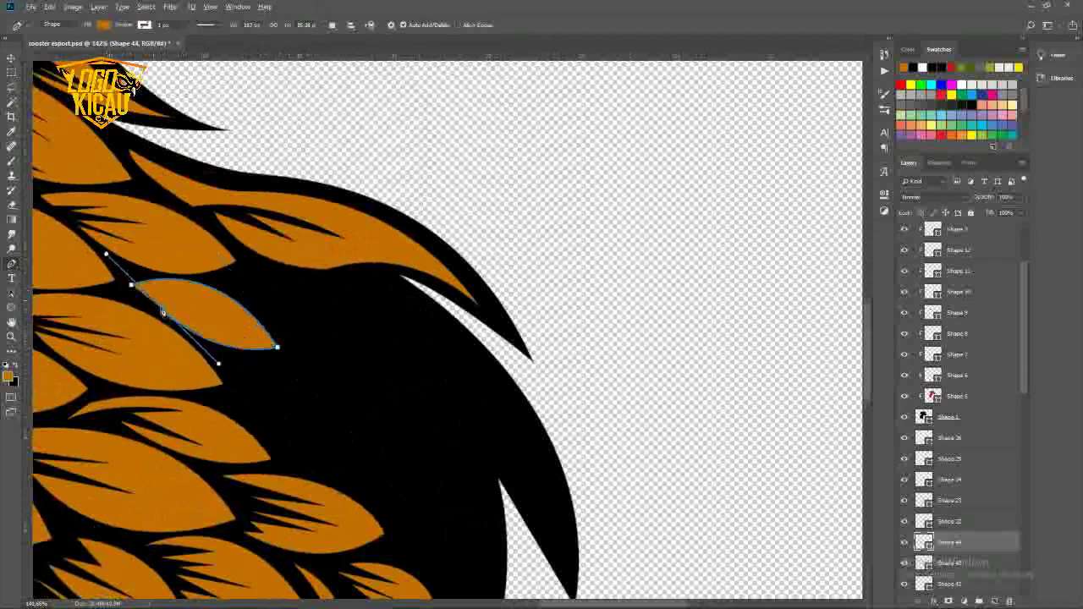
{"action": "left_click_drag", "start_coordinate": [131, 284], "coordinate": [146, 311]}
Draw a larger leaf-shaped orange feather about 239 by 143 px diagonally below the last one, with long thin root notches
{"action": "scroll", "coordinate": [146, 311], "scroll_direction": "down", "scroll_amount": 5}
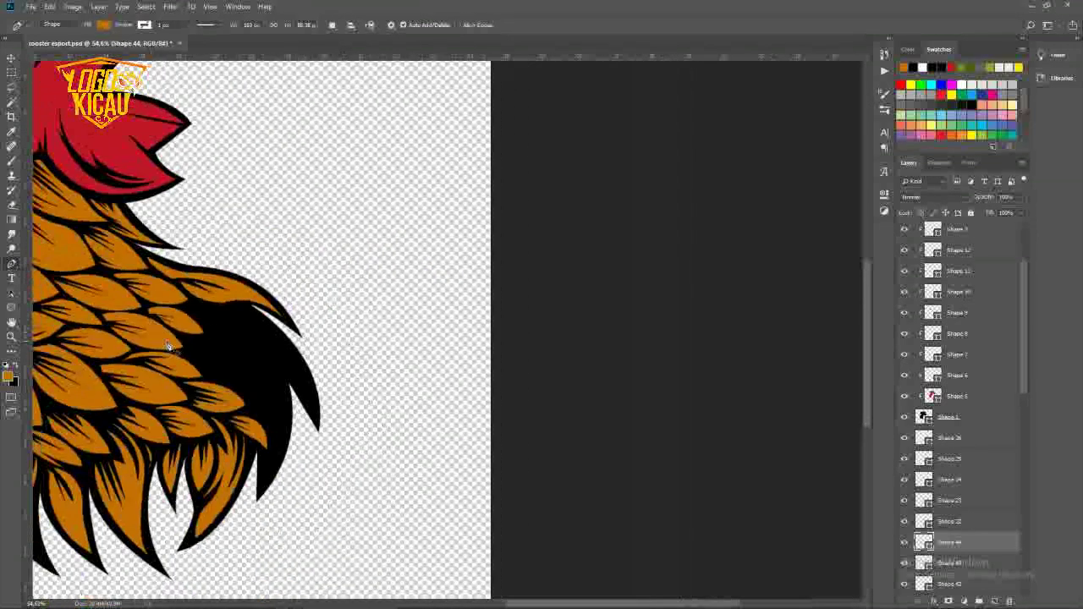
{"action": "scroll", "coordinate": [179, 348], "scroll_direction": "up", "scroll_amount": 5}
{"action": "left_click_drag", "start_coordinate": [180, 348], "coordinate": [499, 262]}
{"action": "left_click", "coordinate": [363, 217]}
{"action": "left_click_drag", "start_coordinate": [550, 329], "coordinate": [609, 438]}
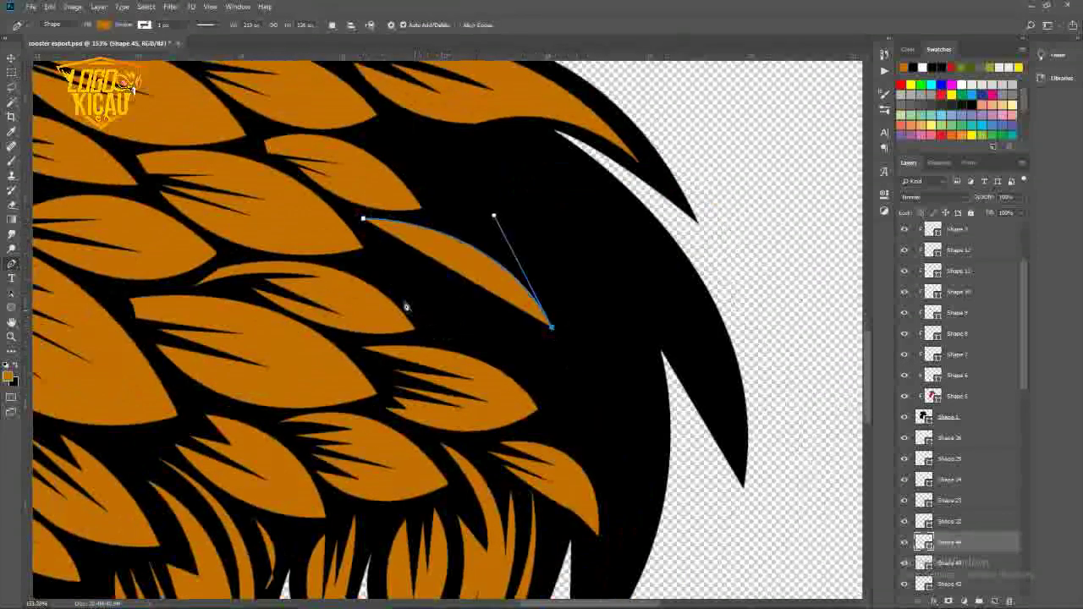
{"action": "left_click_drag", "start_coordinate": [375, 269], "coordinate": [452, 387]}
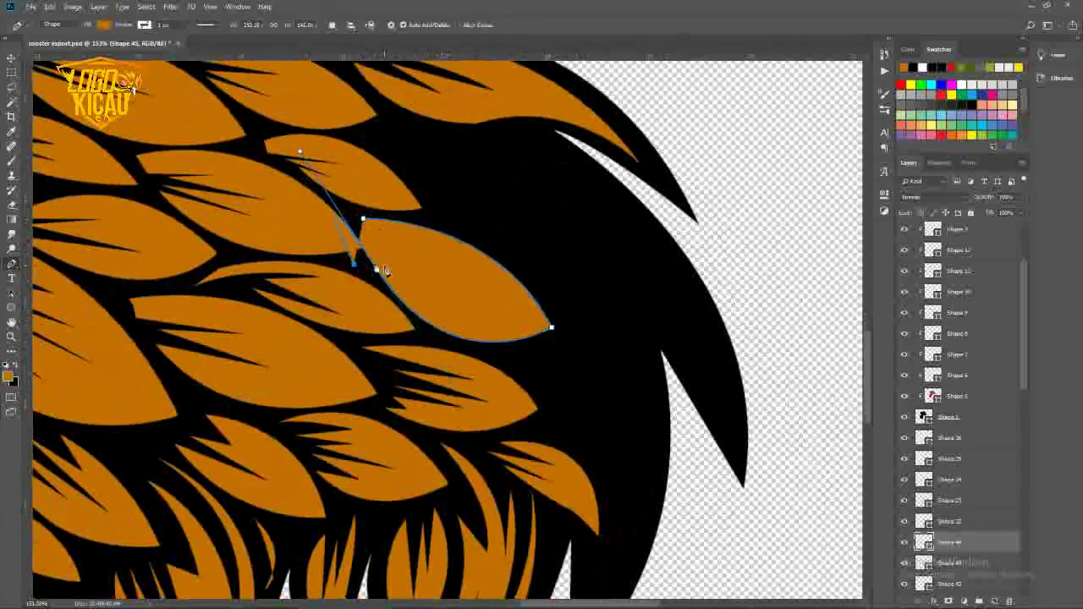
{"action": "left_click", "coordinate": [377, 273], "text": "alt"}
{"action": "left_click", "coordinate": [345, 262]}
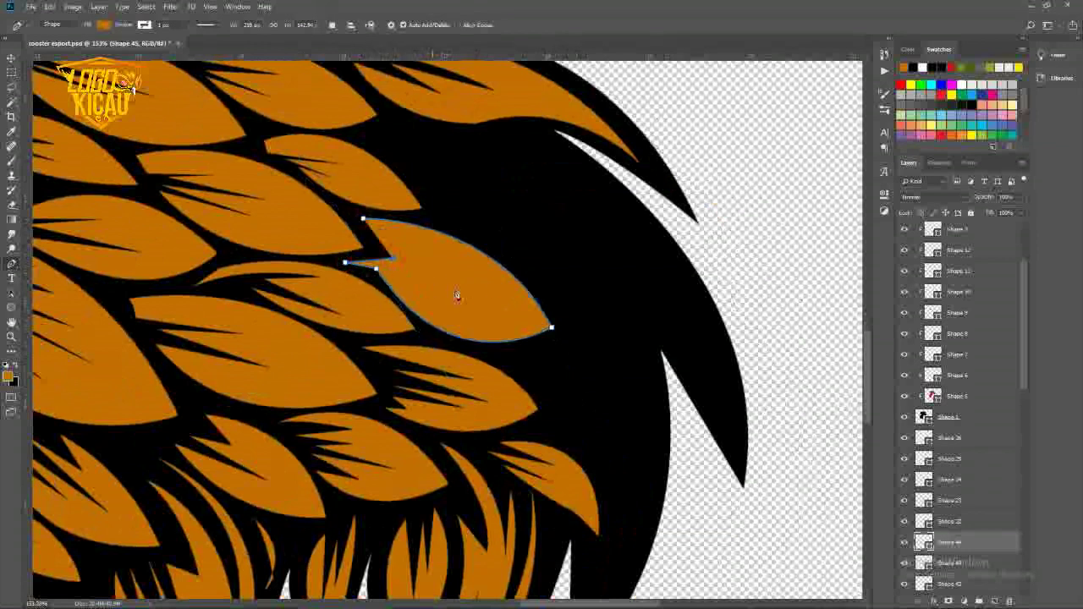
{"action": "left_click", "coordinate": [488, 289]}
{"action": "left_click_drag", "start_coordinate": [370, 246], "coordinate": [356, 227]}
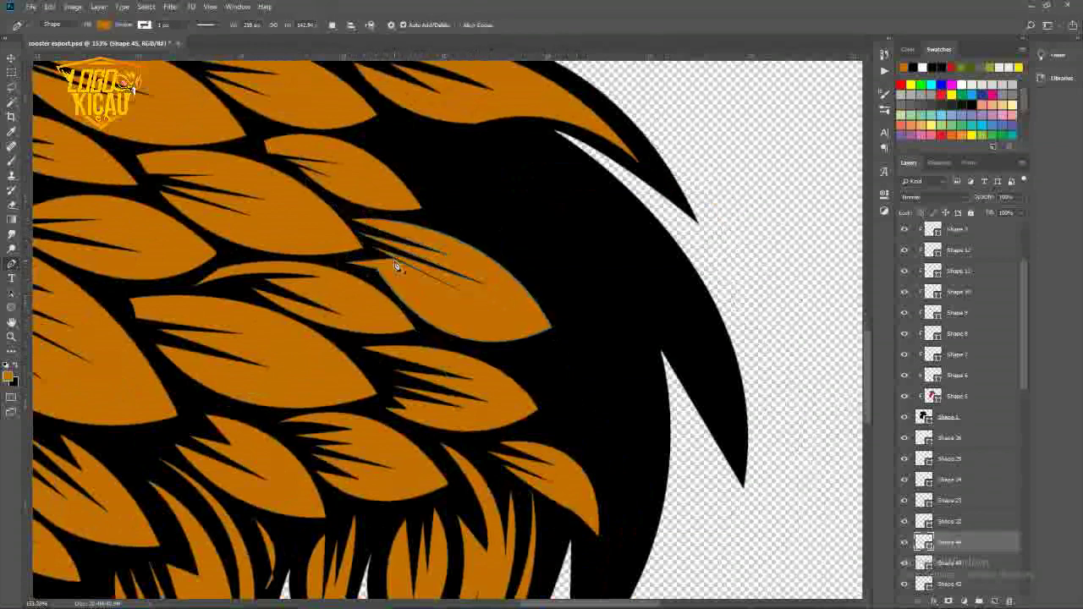
Draw a small curved orange feather about 114 by 103 px above the drooping feather, with several root notches
{"action": "scroll", "coordinate": [394, 262], "scroll_direction": "down", "scroll_amount": 5}
{"action": "scroll", "coordinate": [380, 262], "scroll_direction": "up", "scroll_amount": 5}
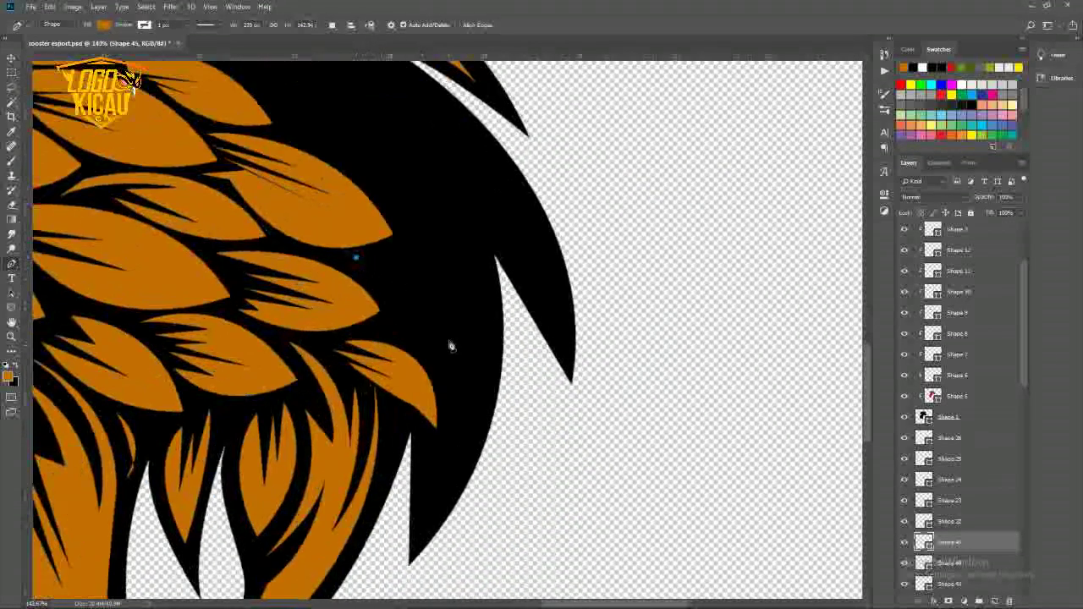
{"action": "left_click_drag", "start_coordinate": [446, 335], "coordinate": [426, 316]}
{"action": "left_click_drag", "start_coordinate": [355, 273], "coordinate": [399, 279]}
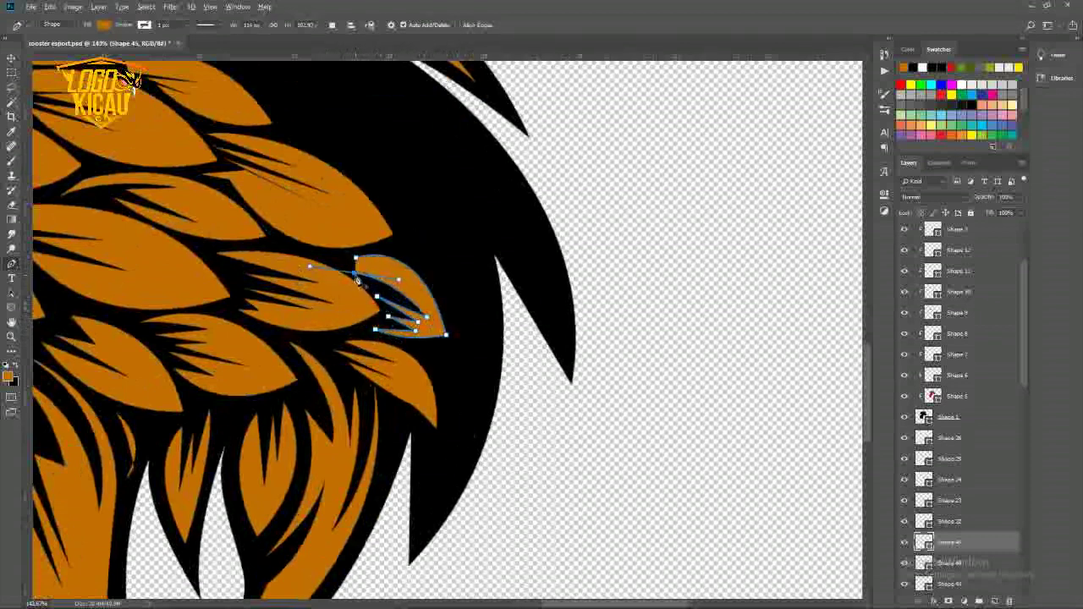
{"action": "left_click", "coordinate": [424, 299]}
{"action": "left_click", "coordinate": [356, 260]}
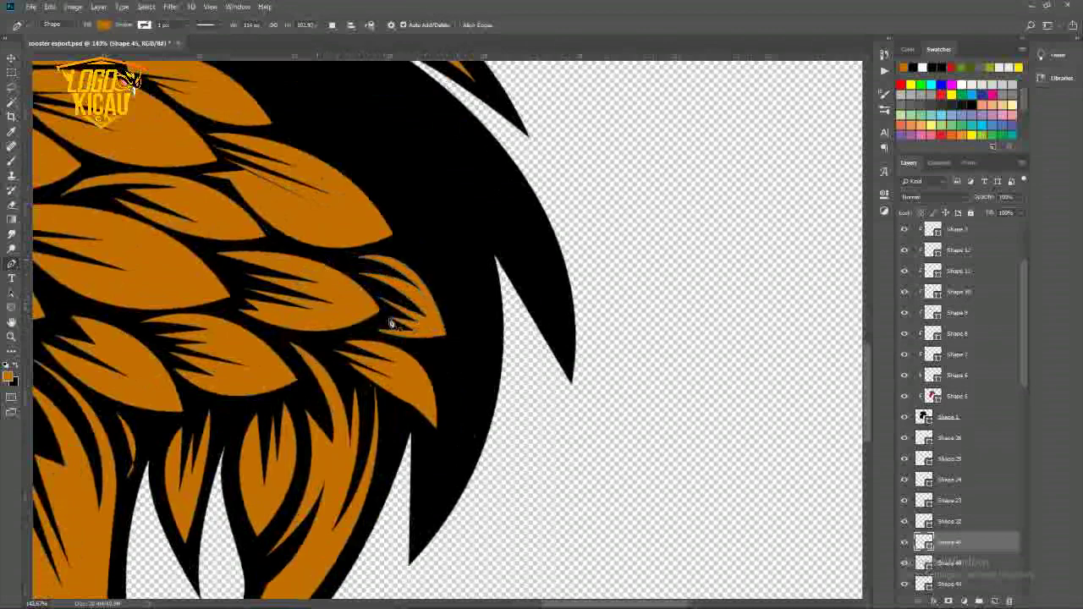
Draw a wide leaf-shaped orange feather about 170 px tall directly beneath the upper back spike's feather, with root notches
{"action": "scroll", "coordinate": [387, 321], "scroll_direction": "down", "scroll_amount": 3}
{"action": "scroll", "coordinate": [406, 278], "scroll_direction": "up", "scroll_amount": 3}
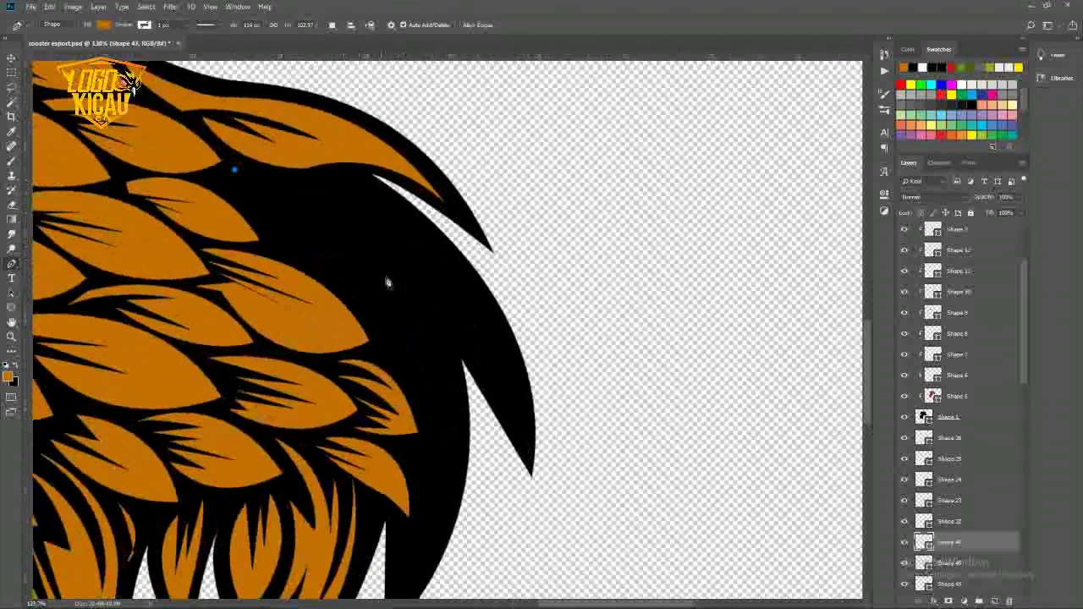
{"action": "left_click_drag", "start_coordinate": [406, 296], "coordinate": [461, 429]}
{"action": "left_click_drag", "start_coordinate": [239, 197], "coordinate": [243, 203]}
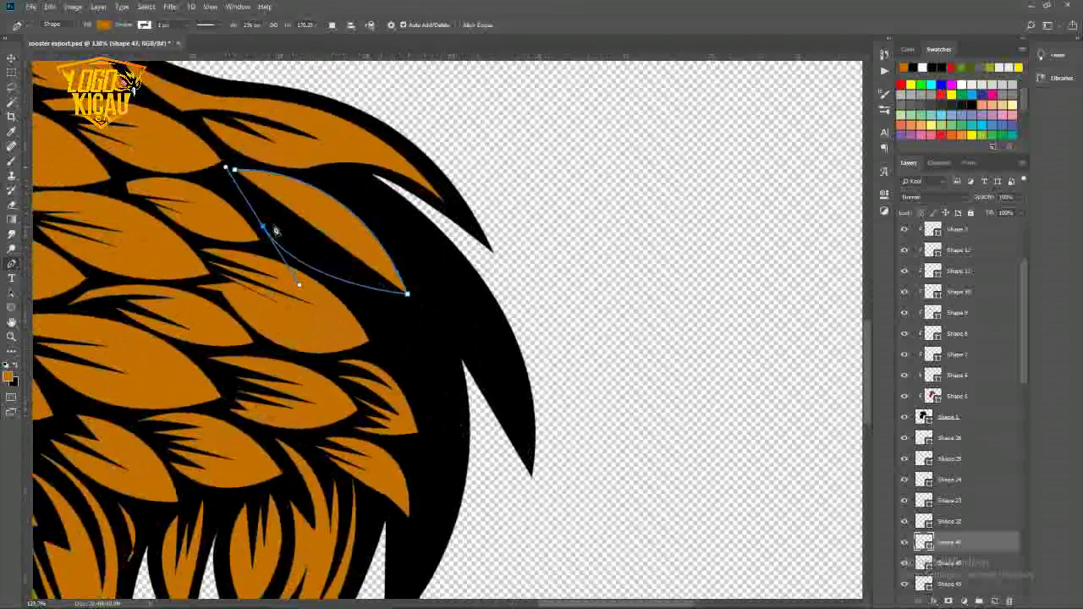
{"action": "left_click_drag", "start_coordinate": [318, 257], "coordinate": [356, 259]}
{"action": "left_click", "coordinate": [262, 225]}
{"action": "left_click_drag", "start_coordinate": [207, 183], "coordinate": [149, 182]}
Draw a curved orange feather about 173 px tall below the newest large feather near the back edge, with pointed root notches
{"action": "scroll", "coordinate": [239, 178], "scroll_direction": "down", "scroll_amount": 5}
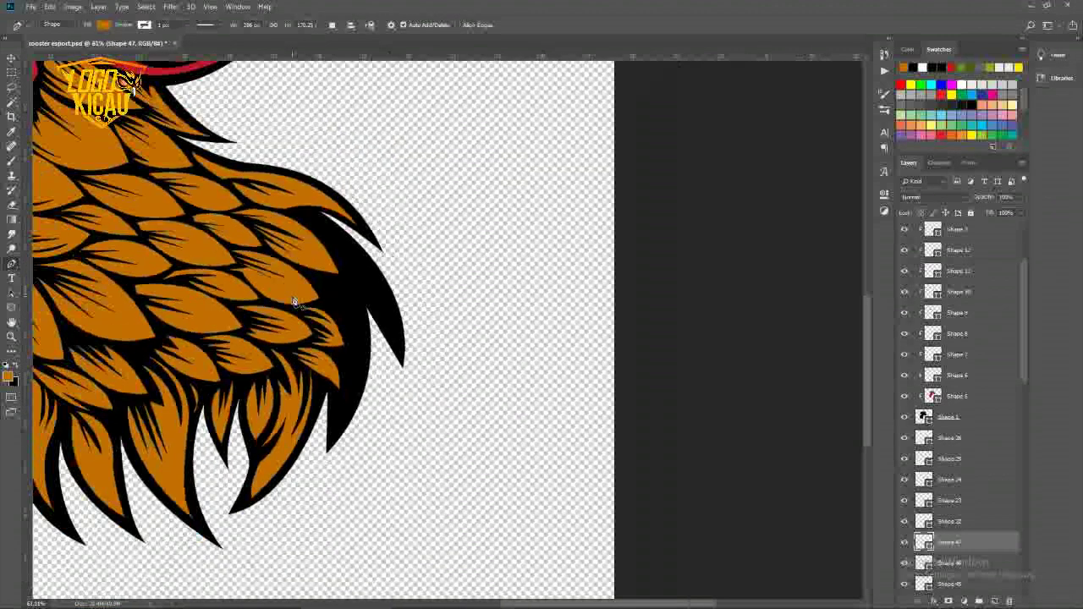
{"action": "scroll", "coordinate": [343, 255], "scroll_direction": "up", "scroll_amount": 5}
{"action": "left_click_drag", "start_coordinate": [366, 339], "coordinate": [350, 401]}
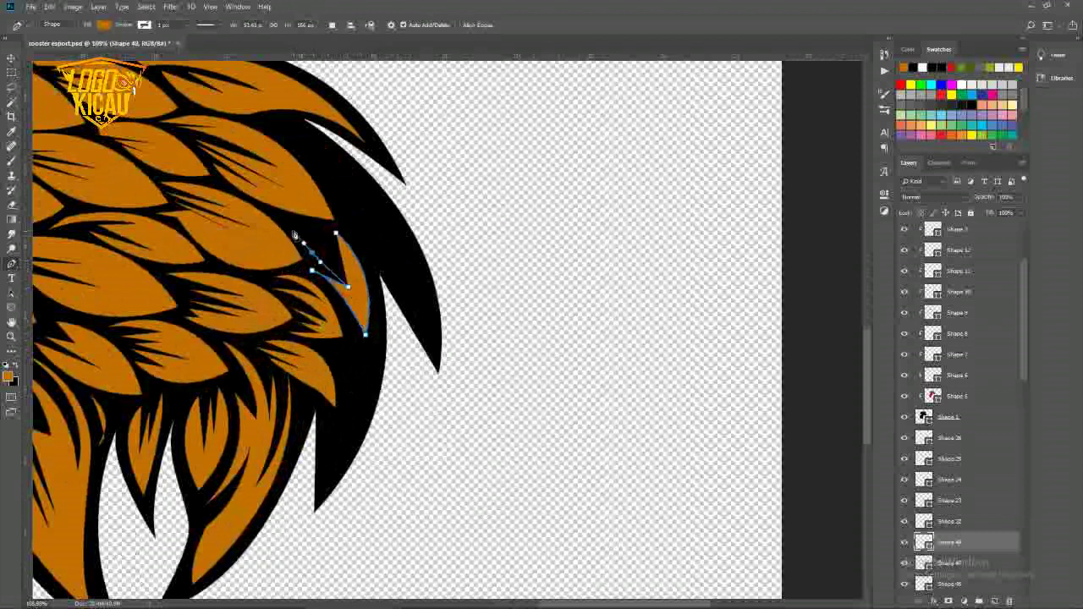
{"action": "scroll", "coordinate": [338, 243], "scroll_direction": "down", "scroll_amount": 5}
Draw a narrow orange feather about 76 by 221 px inside the lowest back spike, with several deep pointed notches at its root
{"action": "scroll", "coordinate": [356, 291], "scroll_direction": "up", "scroll_amount": 5}
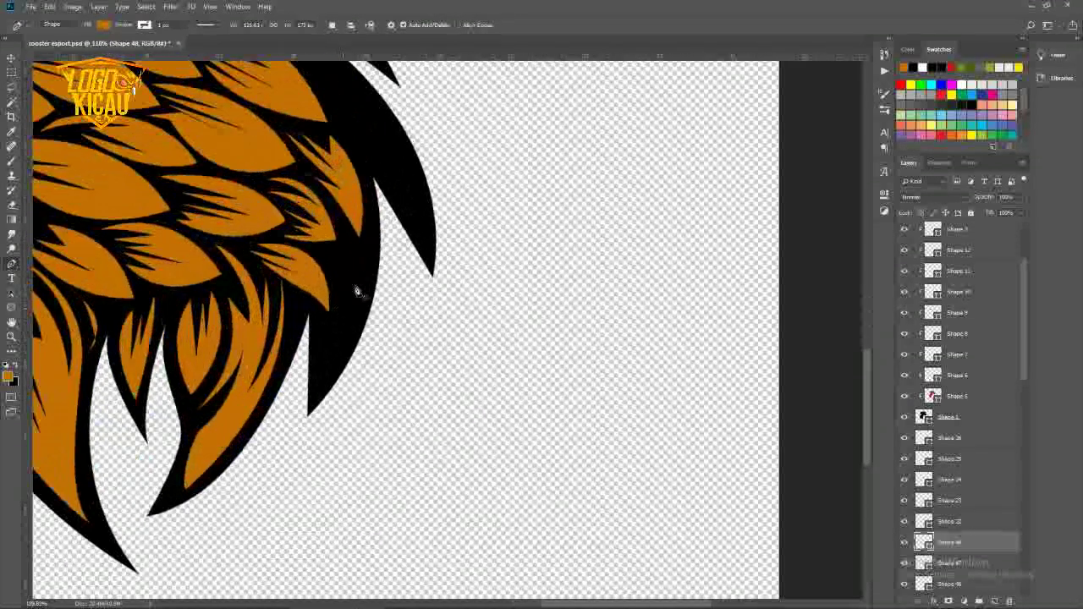
{"action": "left_click", "coordinate": [320, 391]}
{"action": "left_click", "coordinate": [324, 322]}
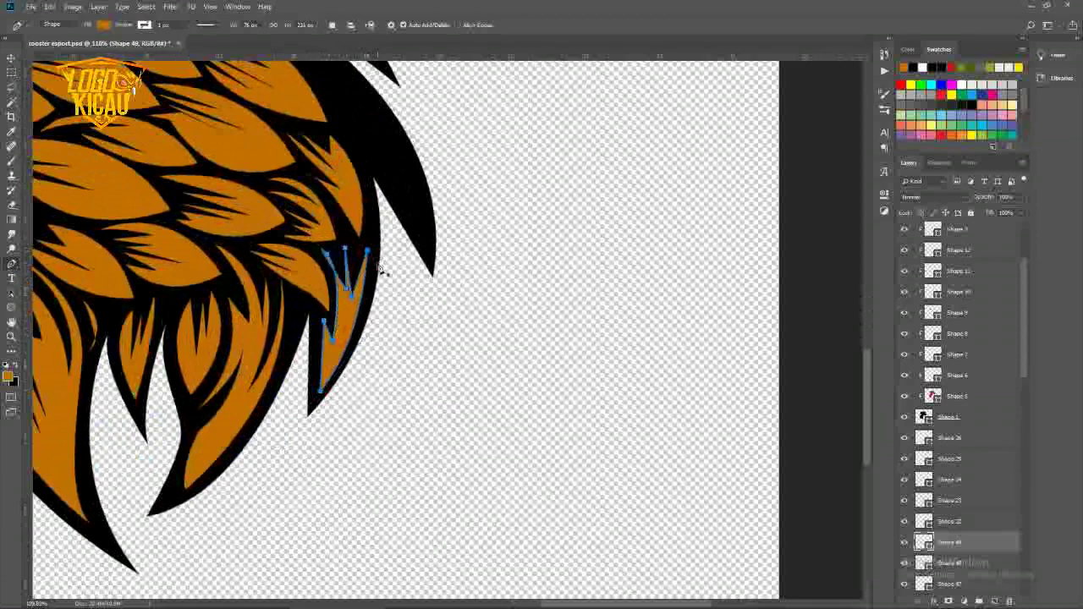
{"action": "scroll", "coordinate": [377, 271], "scroll_direction": "down", "scroll_amount": 6}
Draw a leaf-shaped orange feather about 152 by 127 px under the upper back spike at the root of the next one, with root notches
{"action": "scroll", "coordinate": [324, 377], "scroll_direction": "up", "scroll_amount": 6}
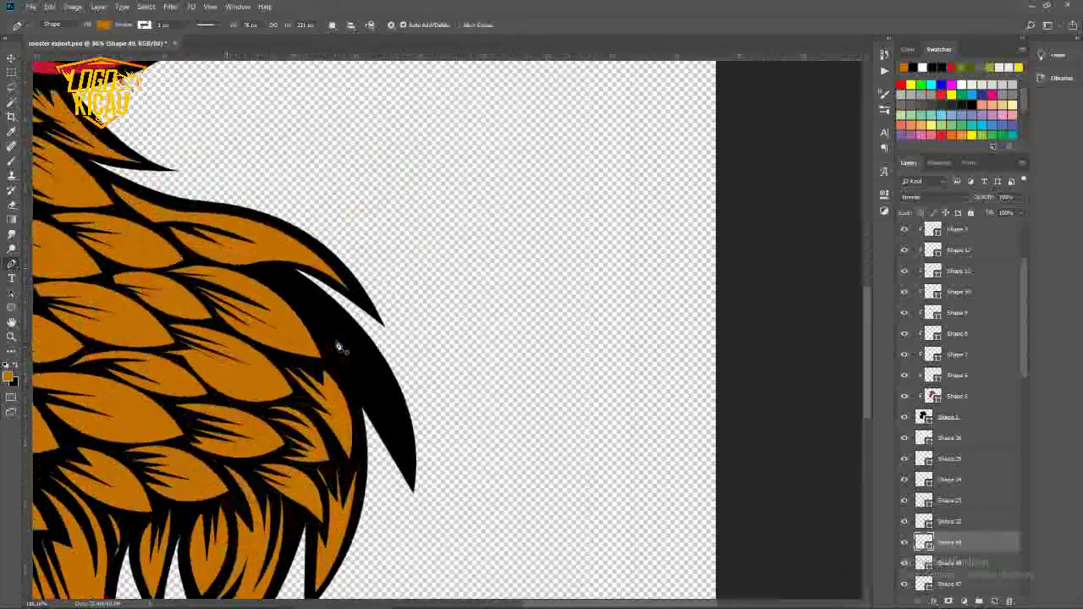
{"action": "mouse_move", "coordinate": [358, 342]}
{"action": "left_mouse_down"}
{"action": "mouse_move", "coordinate": [392, 423]}
{"action": "mouse_move", "coordinate": [360, 346]}
{"action": "left_mouse_up"}
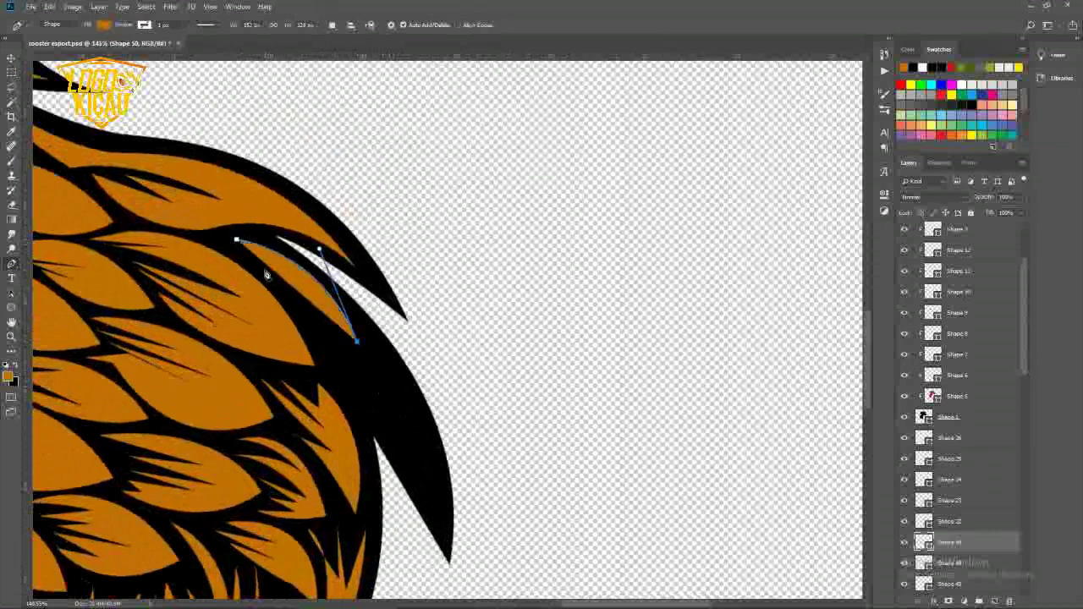
{"action": "left_click_drag", "start_coordinate": [236, 240], "coordinate": [264, 277]}
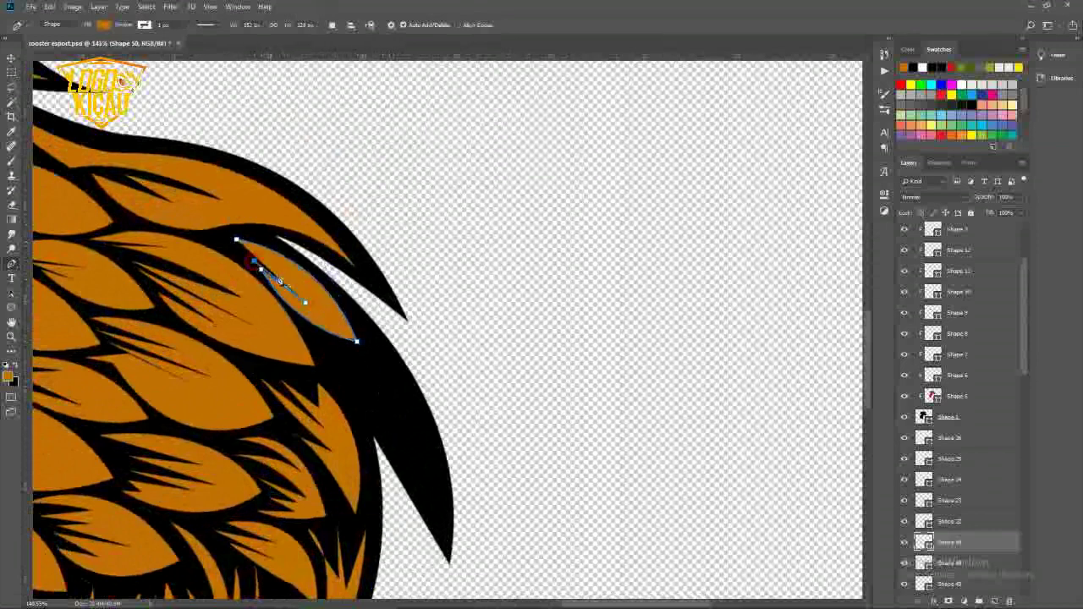
{"action": "scroll", "coordinate": [310, 292], "scroll_direction": "down", "scroll_amount": 3}
Draw a small leaf-shaped orange feather about 113 px tall just below the last one, with short root notches
{"action": "scroll", "coordinate": [310, 292], "scroll_direction": "up", "scroll_amount": 3}
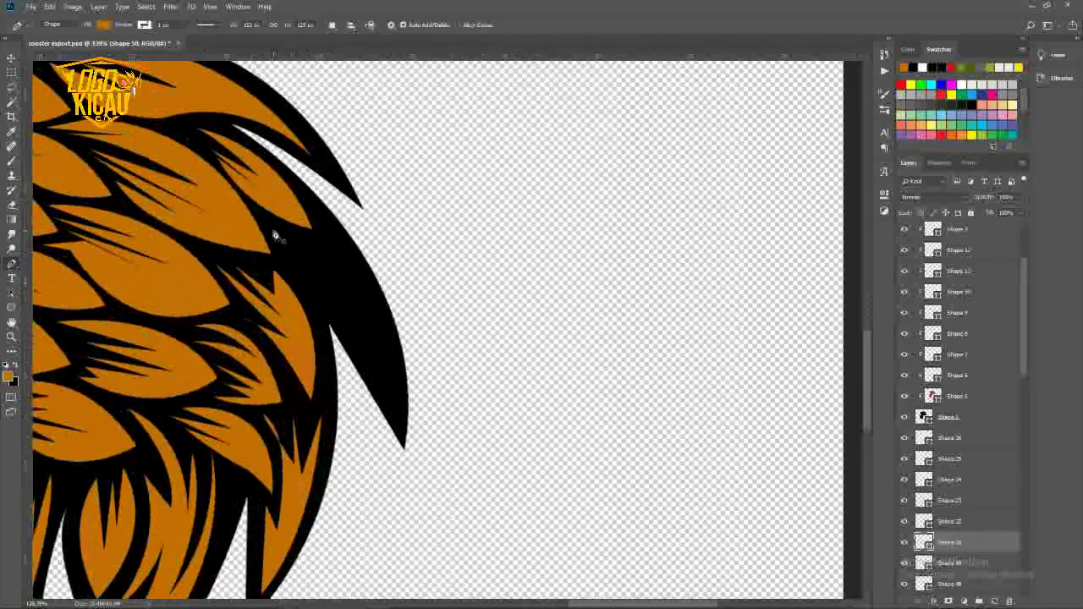
{"action": "left_click", "coordinate": [271, 226]}
{"action": "left_click_drag", "start_coordinate": [334, 313], "coordinate": [334, 393]}
{"action": "mouse_move", "coordinate": [271, 226]}
{"action": "left_mouse_down"}
{"action": "mouse_move", "coordinate": [285, 249]}
{"action": "mouse_move", "coordinate": [252, 225]}
{"action": "left_mouse_up"}
Draw a long curved orange feather about 247 px tall inside the outermost back spike, with thin notches along its inner edge
{"action": "left_click", "coordinate": [323, 222]}
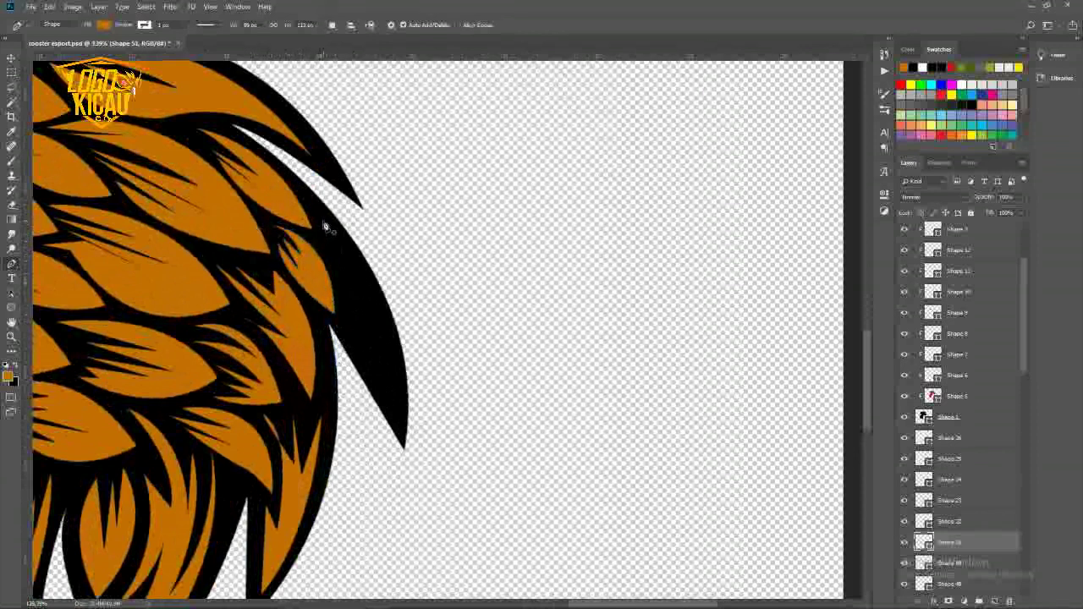
{"action": "left_click_drag", "start_coordinate": [398, 415], "coordinate": [398, 521]}
{"action": "left_click_drag", "start_coordinate": [323, 222], "coordinate": [344, 265]}
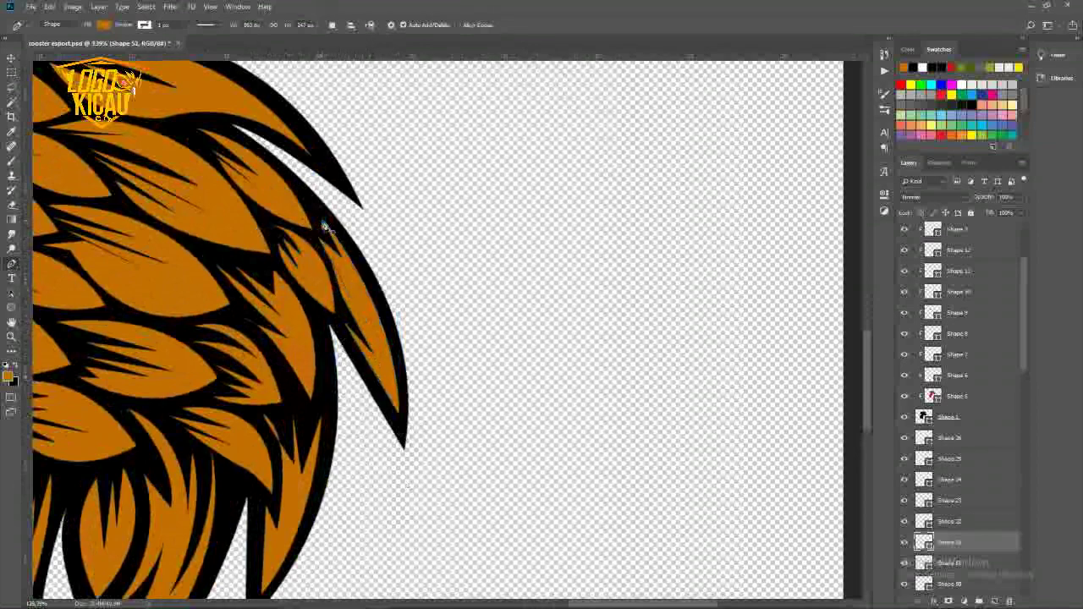
Merge the orange feather shapes into a single layer and set the foreground colour to yellow
{"action": "key", "text": "ctrl+minus"}
{"action": "key", "text": "ctrl+minus"}
{"action": "key", "text": "ctrl+minus"}
{"action": "key", "text": "ctrl+minus"}
{"action": "key", "text": "ctrl+minus"}
{"action": "key", "text": "ctrl+minus"}
{"action": "key", "text": "v"}
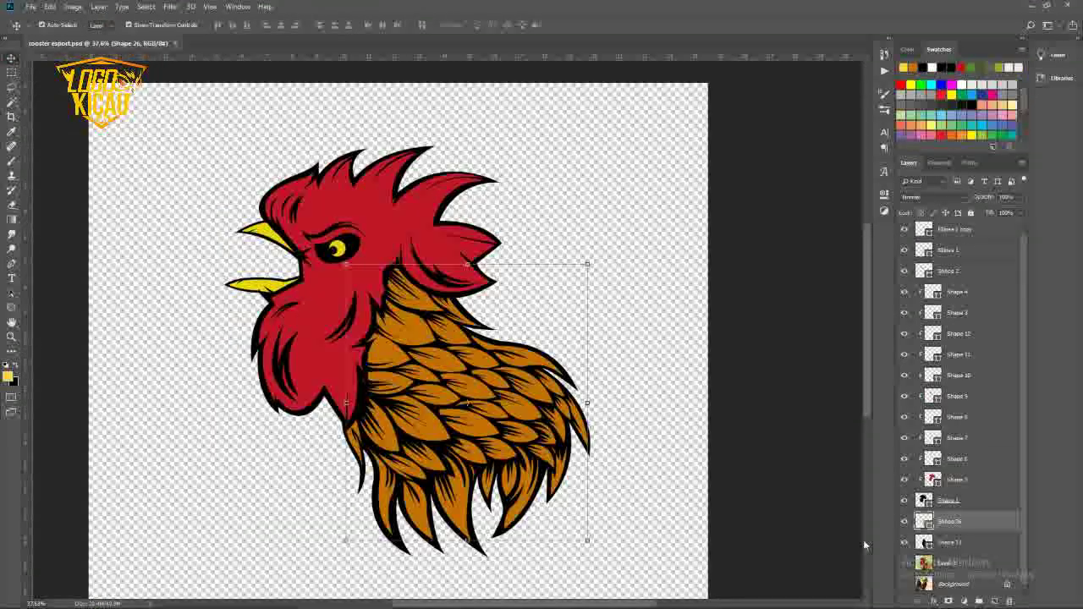
Add a new layer above the merged feathers and trace curved Pen highlight paths inside the topmost neck feathers
{"action": "left_click", "coordinate": [994, 600]}
{"action": "key", "text": "p"}
{"action": "scroll", "coordinate": [457, 262], "scroll_direction": "up", "scroll_amount": 5}
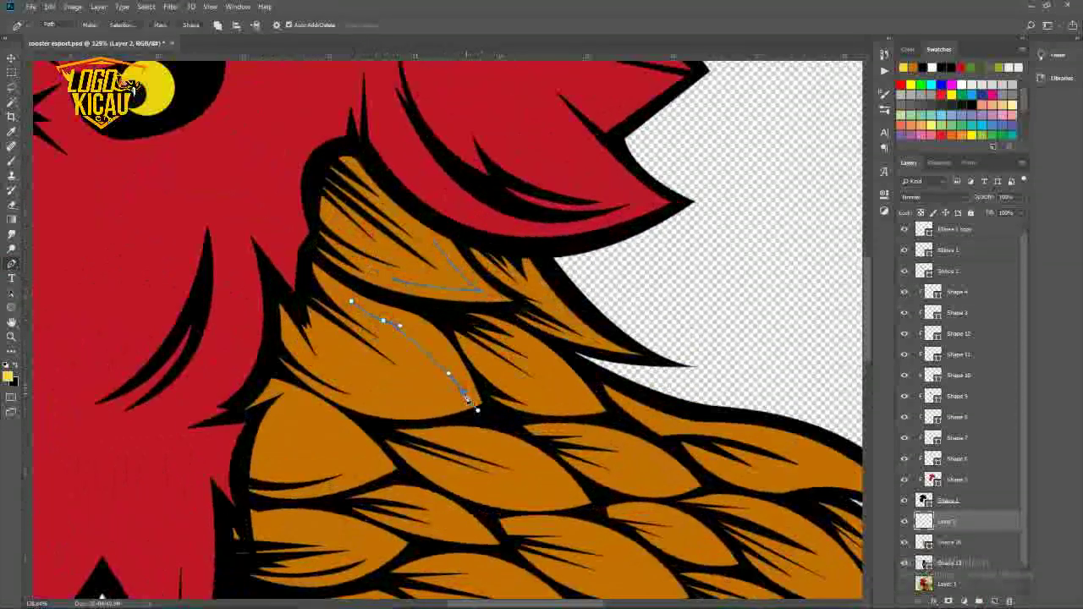
Trace curved highlight paths inside the feathers beside the wattle and in the neighbouring upper rows
{"action": "scroll", "coordinate": [328, 318], "scroll_direction": "down", "scroll_amount": 3}
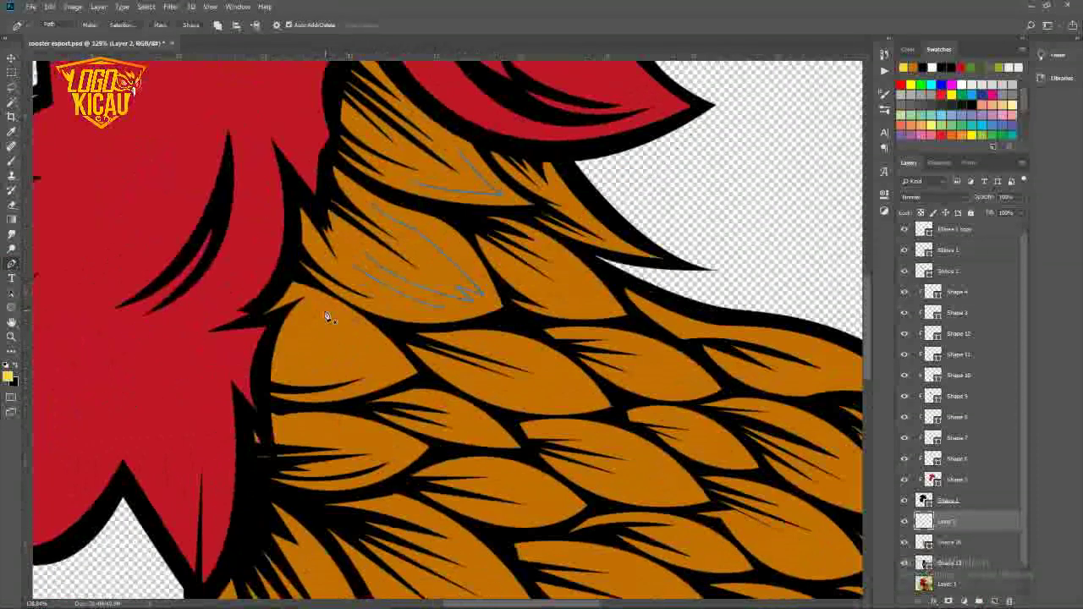
{"action": "scroll", "coordinate": [333, 333], "scroll_direction": "down", "scroll_amount": 3}
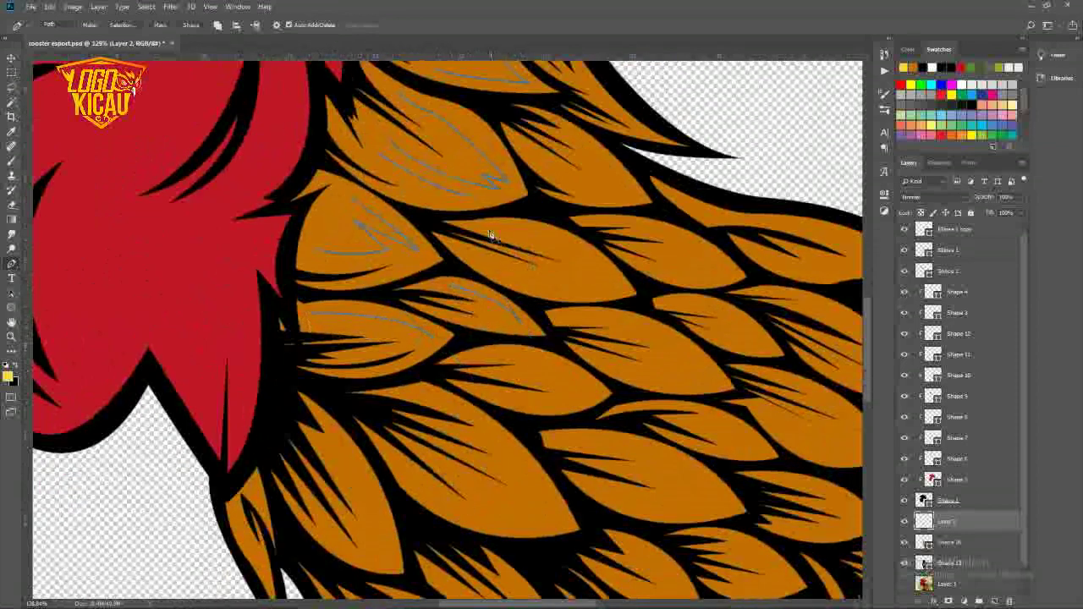
{"action": "scroll", "coordinate": [613, 291], "scroll_direction": "up", "scroll_amount": 3}
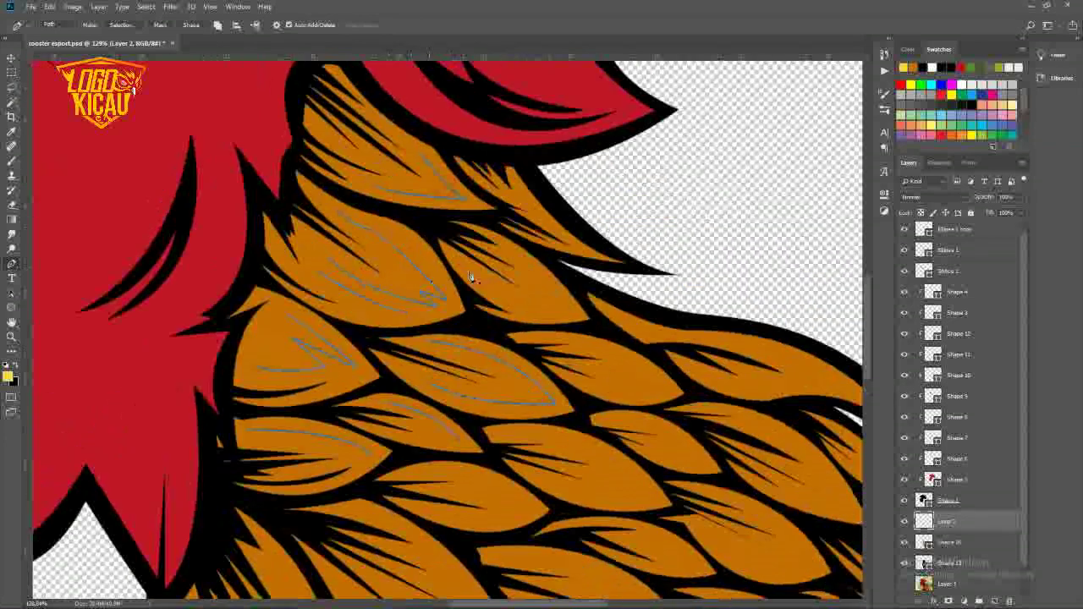
{"action": "scroll", "coordinate": [435, 228], "scroll_direction": "down", "scroll_amount": 5}
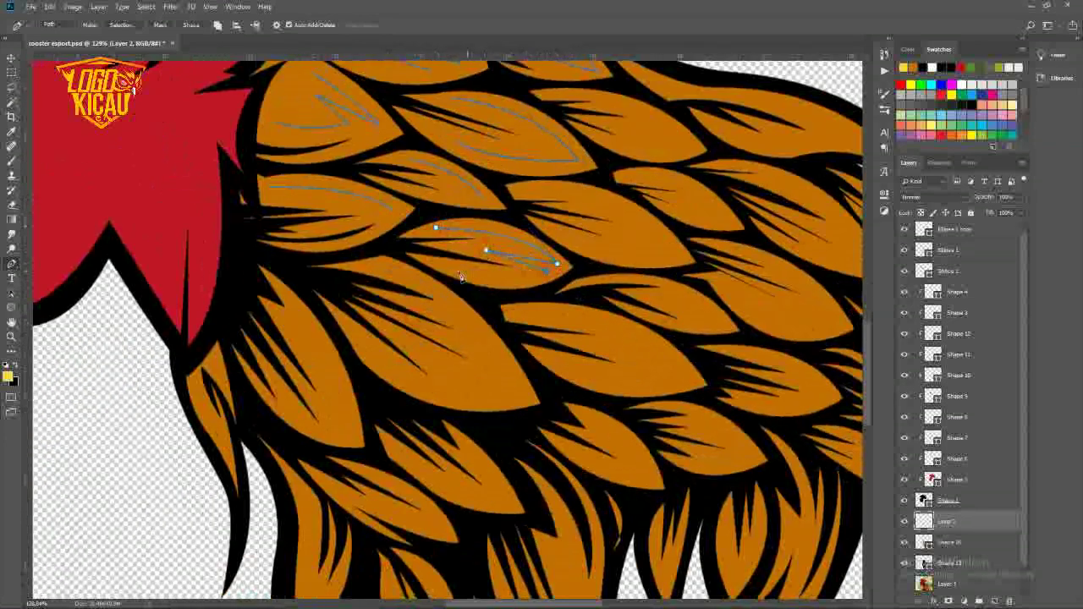
Trace highlight paths along the edges and tips of the two large feathers beside and below the wattle's point
{"action": "left_click", "coordinate": [386, 267]}
{"action": "mouse_move", "coordinate": [523, 394]}
{"action": "left_mouse_down"}
{"action": "mouse_move", "coordinate": [542, 435]}
{"action": "mouse_move", "coordinate": [528, 413]}
{"action": "left_mouse_up"}
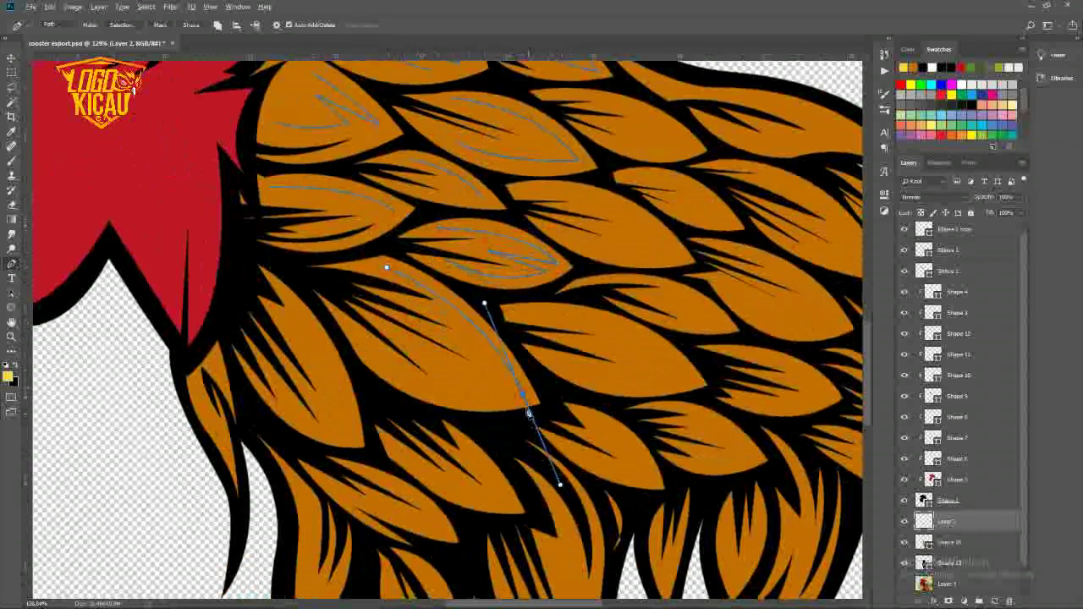
{"action": "left_click", "coordinate": [527, 404], "text": "alt"}
{"action": "left_click", "coordinate": [292, 315]}
{"action": "left_click_drag", "start_coordinate": [339, 360], "coordinate": [370, 283]}
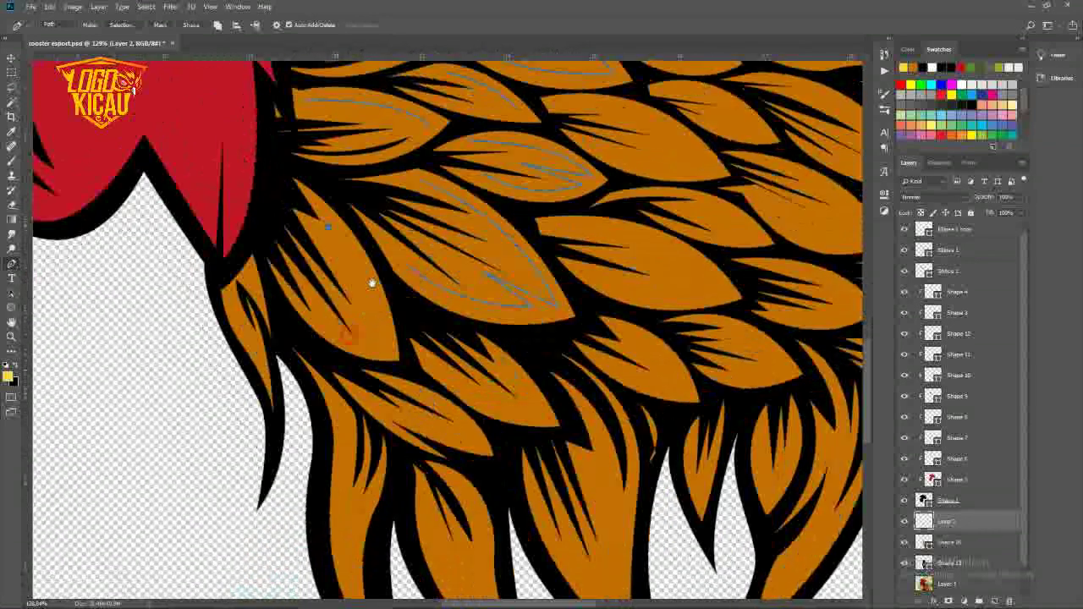
{"action": "left_click", "coordinate": [382, 290]}
{"action": "left_click_drag", "start_coordinate": [395, 393], "coordinate": [396, 362]}
Stroke the traced feather highlight paths in yellow on the new layer
{"action": "scroll", "coordinate": [362, 328], "scroll_direction": "down", "scroll_amount": 5}
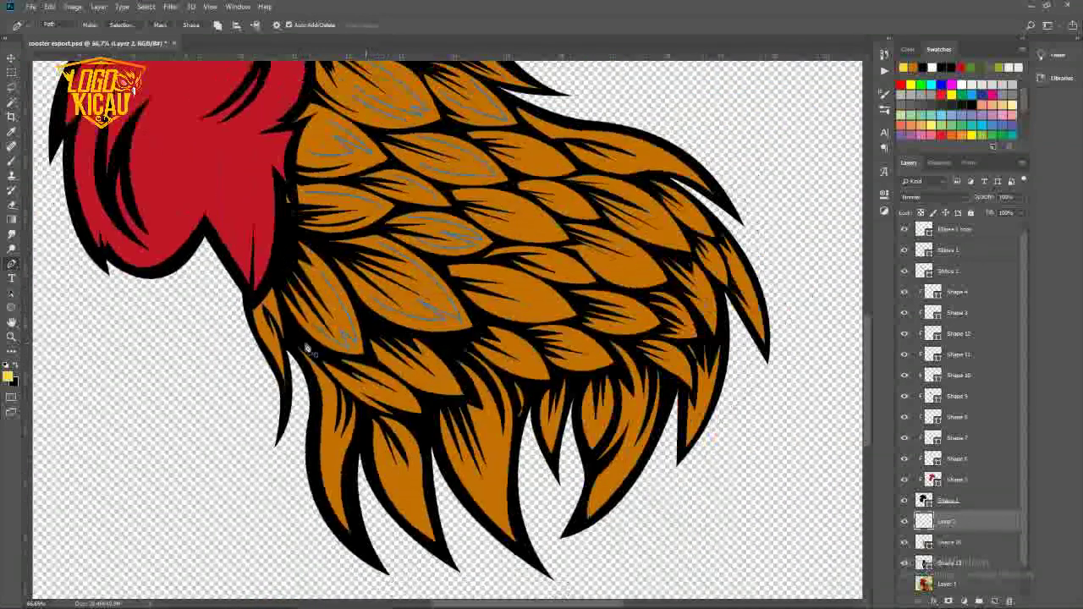
{"action": "right_click", "coordinate": [526, 266]}
{"action": "left_click", "coordinate": [551, 339]}
{"action": "key", "text": "Return"}
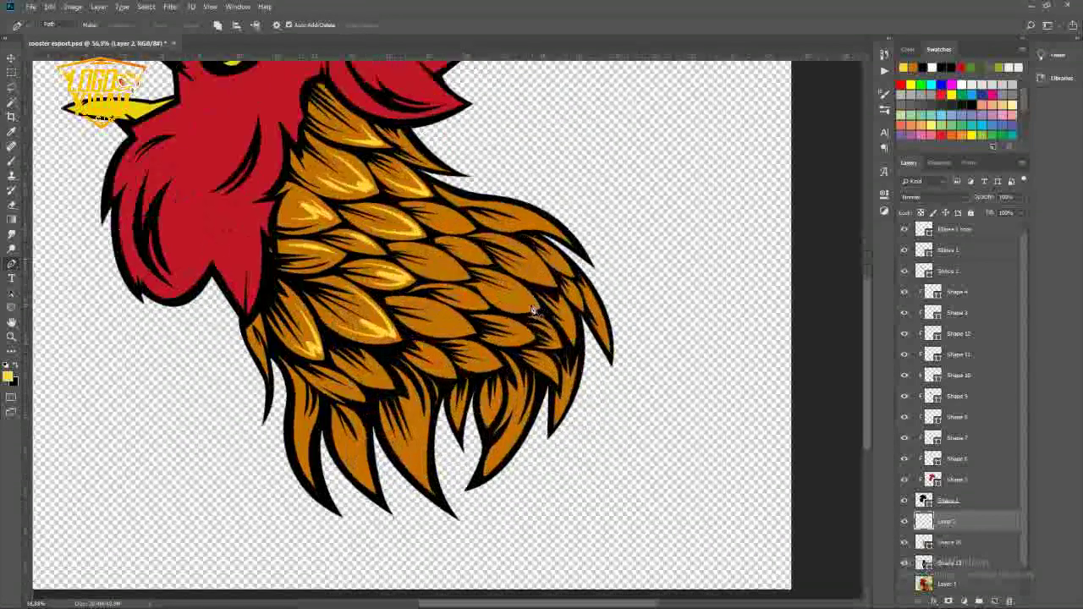
Trace long curved highlight paths inside the three large hanging feathers at the front of the neck's lower edge
{"action": "scroll", "coordinate": [431, 346], "scroll_direction": "up", "scroll_amount": 3}
{"action": "left_click", "coordinate": [322, 307]}
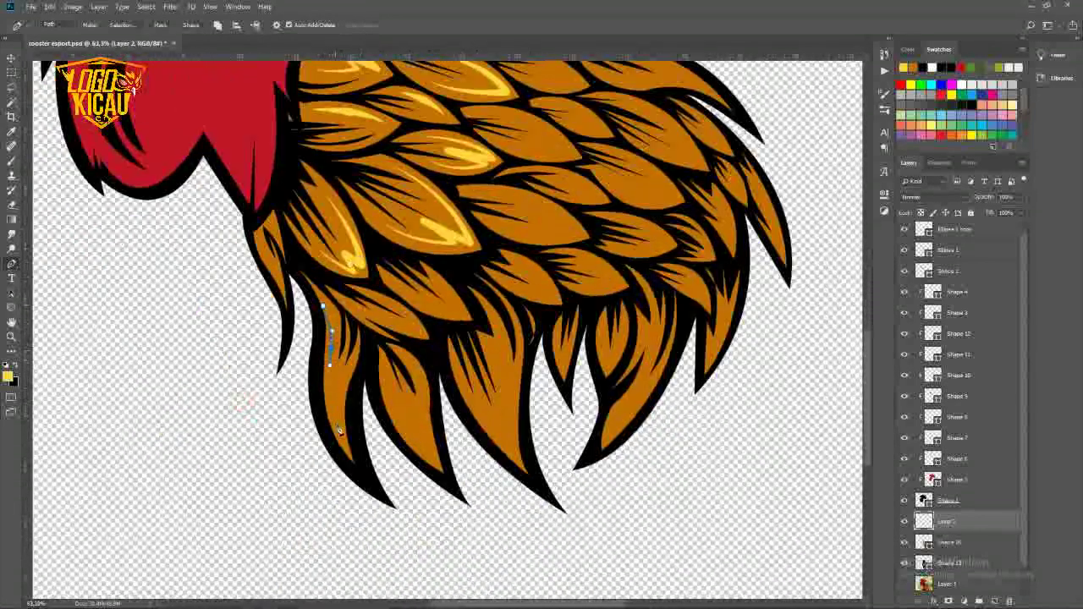
{"action": "left_click", "coordinate": [386, 372]}
{"action": "left_click", "coordinate": [419, 447]}
{"action": "left_click", "coordinate": [501, 478], "text": "ctrl"}
{"action": "left_click", "coordinate": [496, 342]}
{"action": "left_click", "coordinate": [507, 399]}
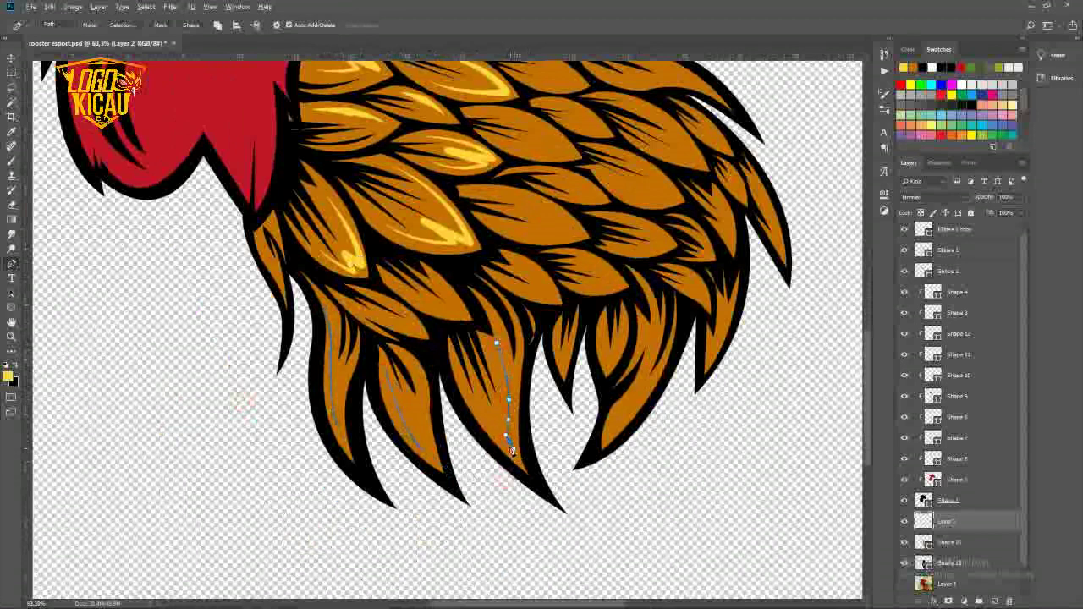
{"action": "left_click_drag", "start_coordinate": [511, 451], "coordinate": [516, 455]}
Trace highlight paths inside the middle-row feathers and the long feather of the upper back spike
{"action": "scroll", "coordinate": [328, 315], "scroll_direction": "up", "scroll_amount": 3}
{"action": "scroll", "coordinate": [328, 315], "scroll_direction": "right", "scroll_amount": 4}
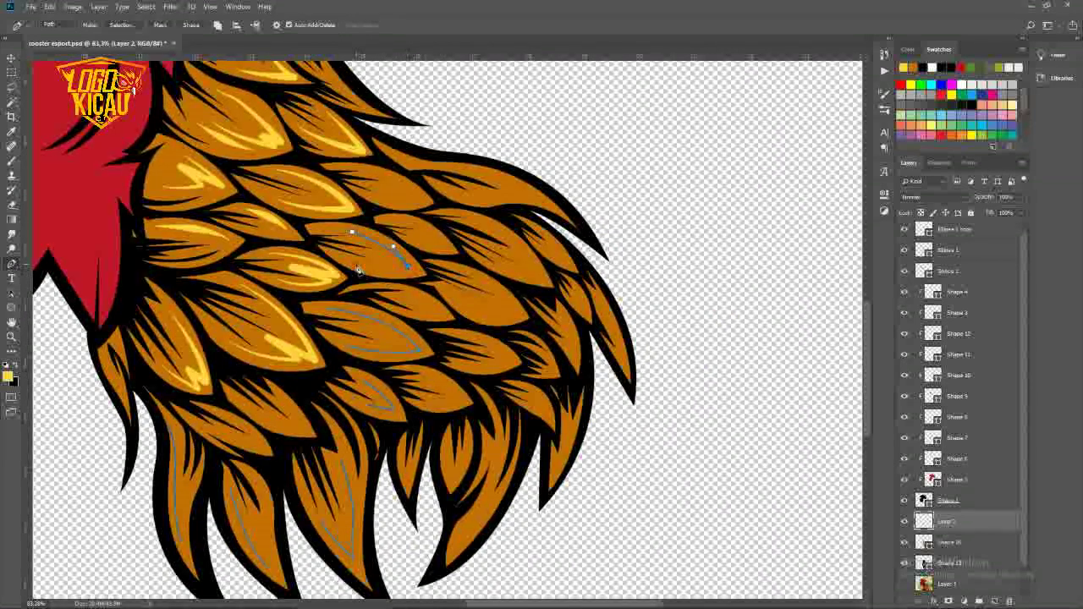
{"action": "scroll", "coordinate": [360, 204], "scroll_direction": "up", "scroll_amount": 3}
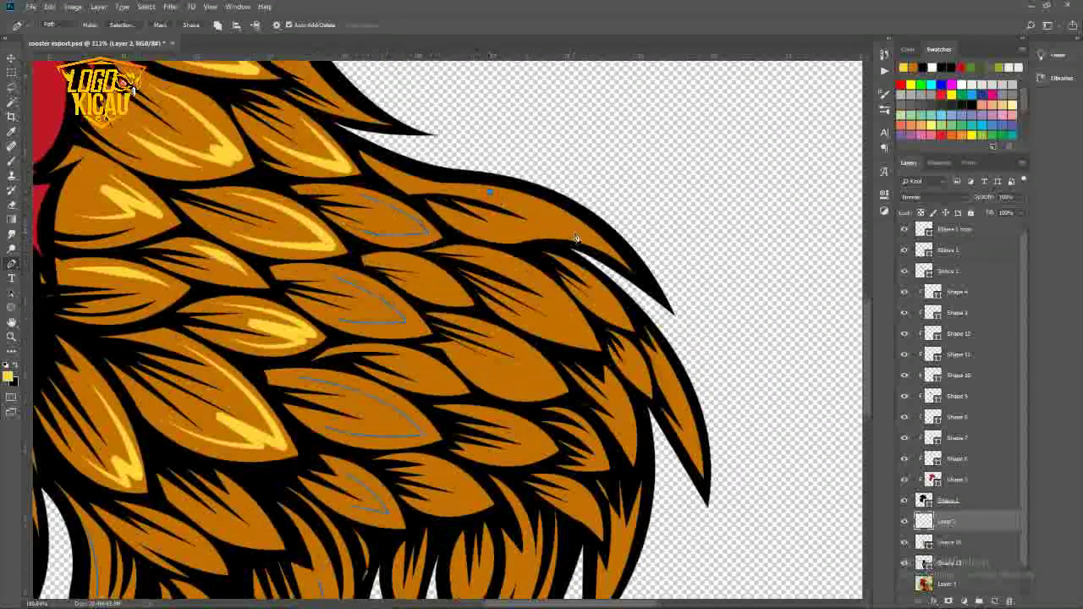
{"action": "scroll", "coordinate": [413, 225], "scroll_direction": "down", "scroll_amount": 2}
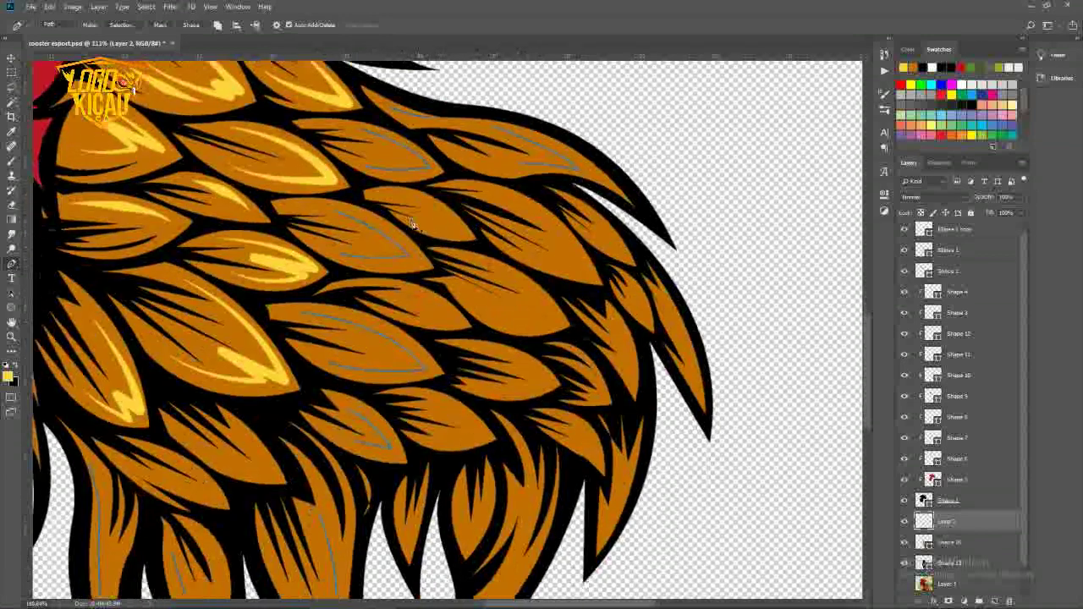
Trace highlight paths in the feathers just above the front hanging ones and stroke all the traced paths in yellow
{"action": "scroll", "coordinate": [484, 306], "scroll_direction": "down", "scroll_amount": 3}
{"action": "scroll", "coordinate": [484, 306], "scroll_direction": "left", "scroll_amount": 2}
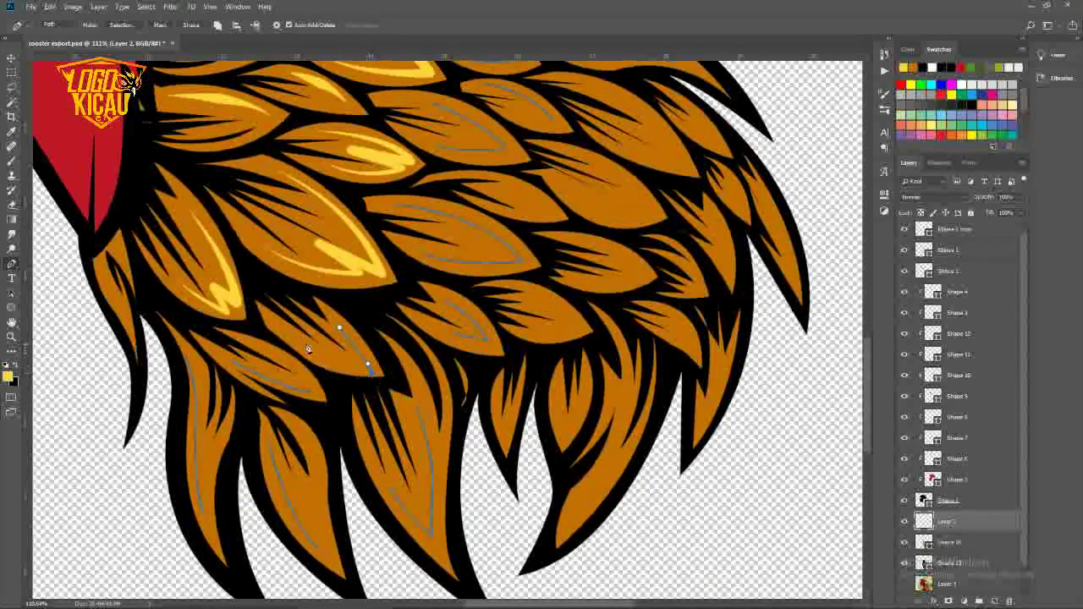
{"action": "scroll", "coordinate": [380, 356], "scroll_direction": "down", "scroll_amount": 4}
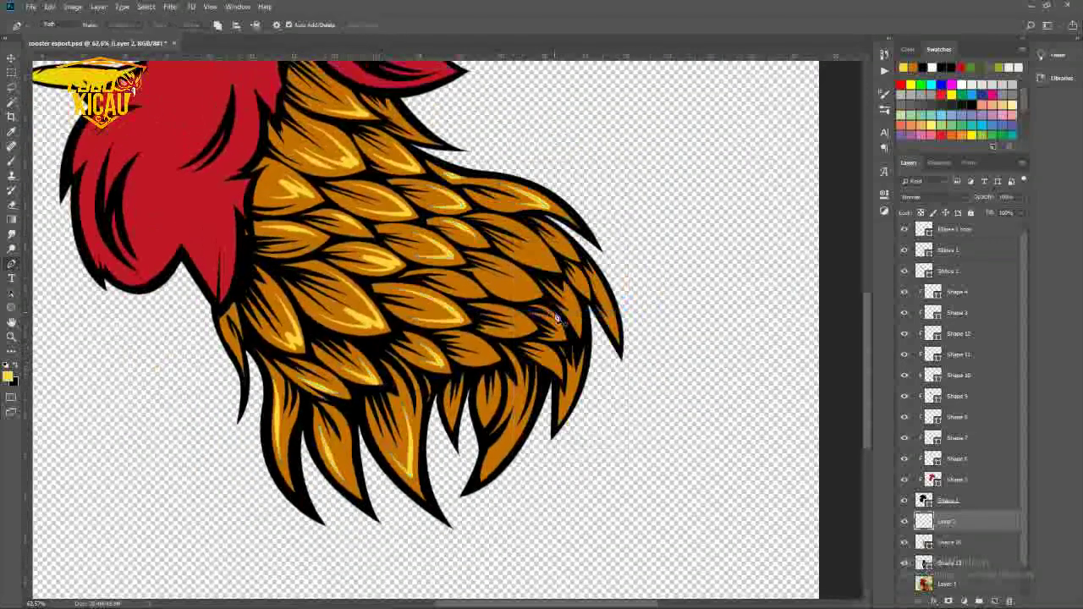
{"action": "scroll", "coordinate": [433, 385], "scroll_direction": "down", "scroll_amount": 4}
Trace highlight paths inside the unhighlighted feathers towards the back of the neck, from the small upper back feather down to the lower rows
{"action": "scroll", "coordinate": [433, 385], "scroll_direction": "up", "scroll_amount": 6}
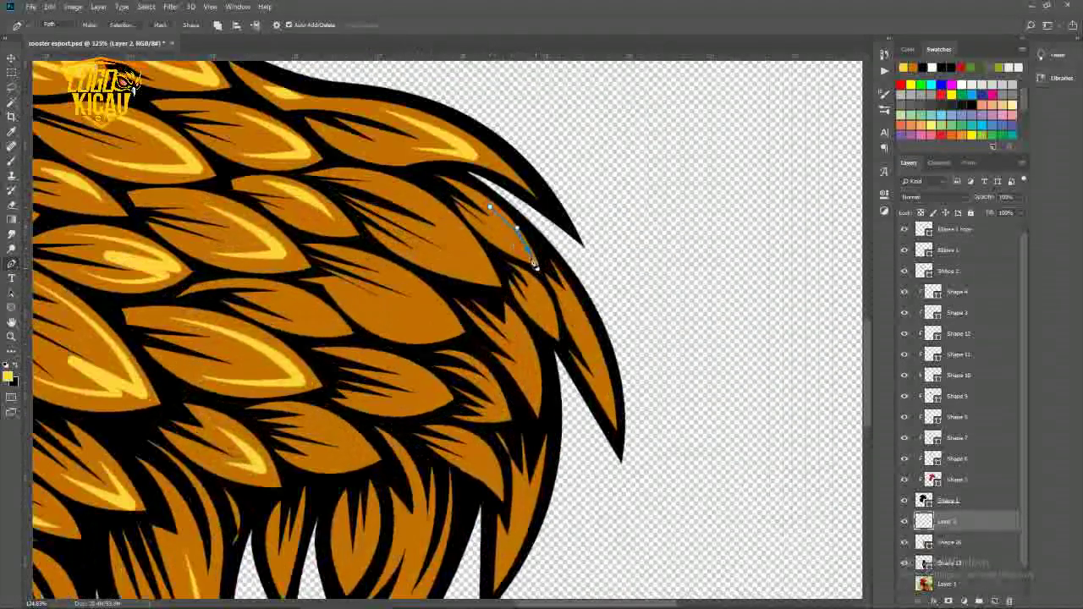
{"action": "left_click_drag", "start_coordinate": [481, 269], "coordinate": [498, 317]}
{"action": "scroll", "coordinate": [315, 246], "scroll_direction": "down", "scroll_amount": 3}
{"action": "left_click", "coordinate": [361, 266]}
{"action": "left_click", "coordinate": [440, 308]}
{"action": "left_click", "coordinate": [343, 308]}
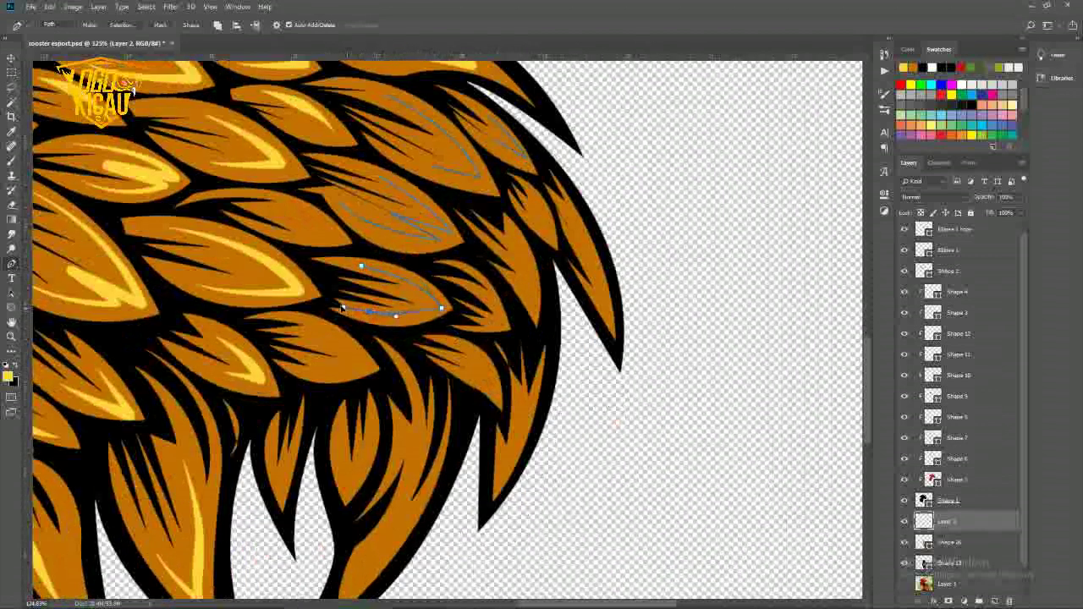
{"action": "scroll", "coordinate": [338, 373], "scroll_direction": "down", "scroll_amount": 2}
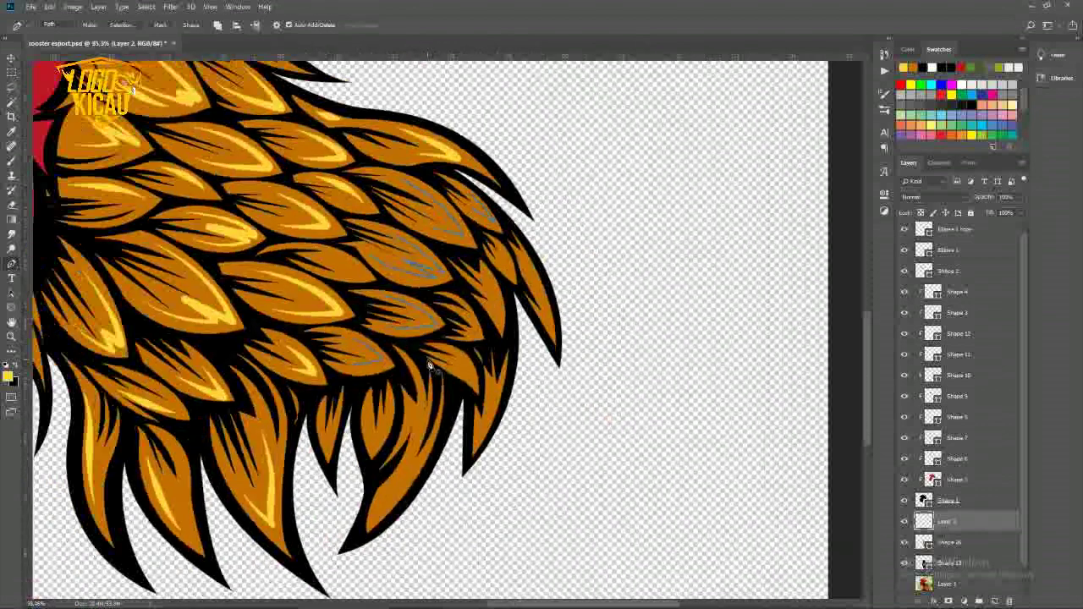
Trace highlight paths inside the small, the oval and the long curved hanging feathers at the rear of the lower edge
{"action": "scroll", "coordinate": [338, 372], "scroll_direction": "up", "scroll_amount": 4}
{"action": "left_click", "coordinate": [269, 361]}
{"action": "left_click_drag", "start_coordinate": [279, 448], "coordinate": [288, 467]}
{"action": "left_click", "coordinate": [358, 347]}
{"action": "left_click_drag", "start_coordinate": [365, 446], "coordinate": [379, 473]}
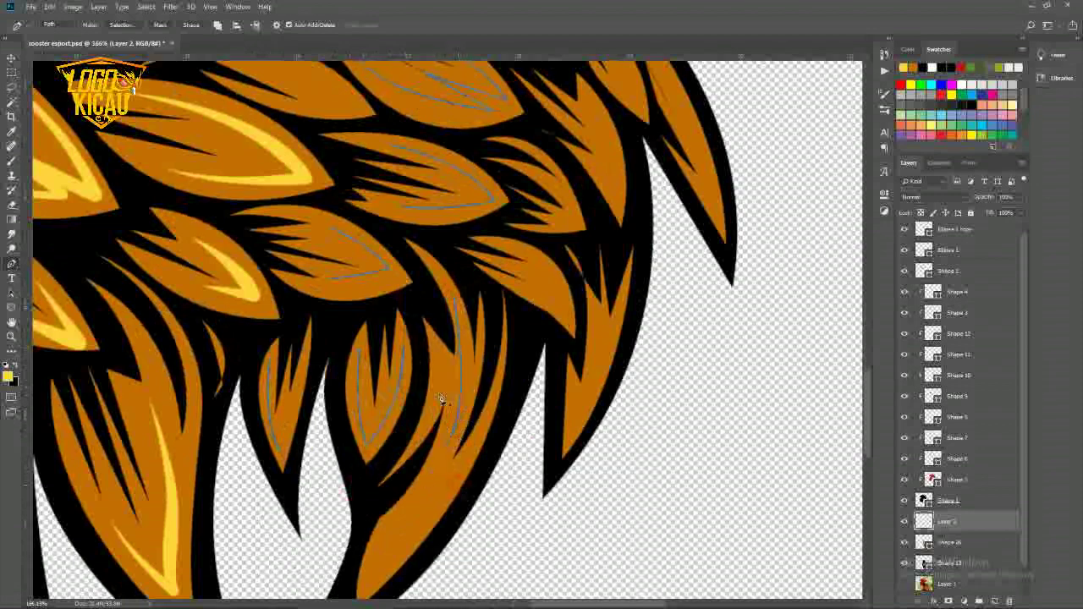
{"action": "left_click_drag", "start_coordinate": [423, 473], "coordinate": [550, 272]}
{"action": "scroll", "coordinate": [466, 423], "scroll_direction": "down", "scroll_amount": 3}
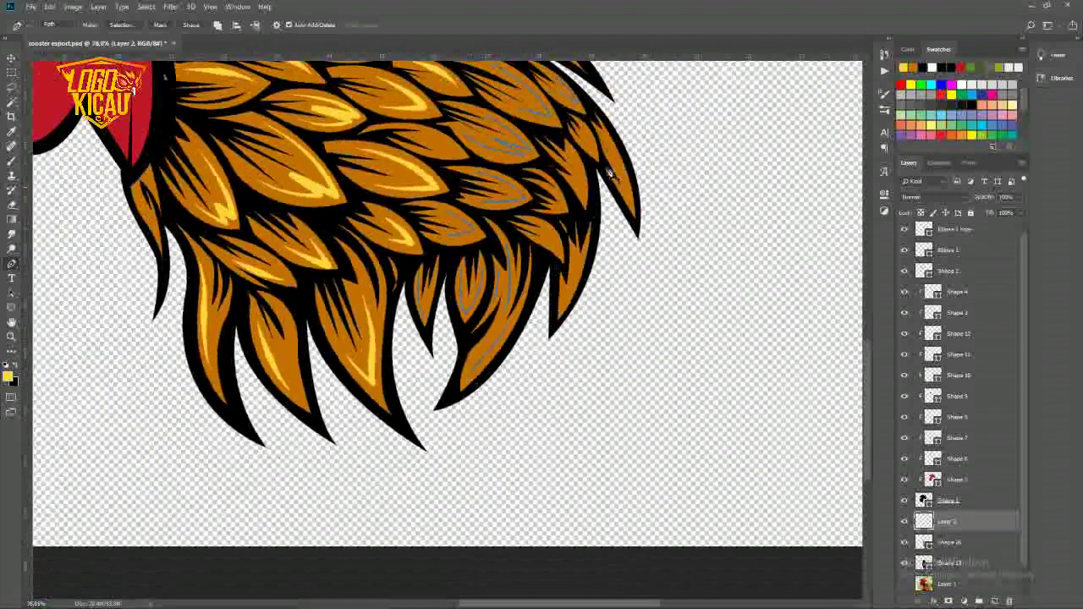
Trace highlight paths inside the remaining feathers along the back edge of the neck and stroke all the traced paths in yellow
{"action": "scroll", "coordinate": [475, 214], "scroll_direction": "up", "scroll_amount": 4}
{"action": "scroll", "coordinate": [565, 310], "scroll_direction": "down", "scroll_amount": 2}
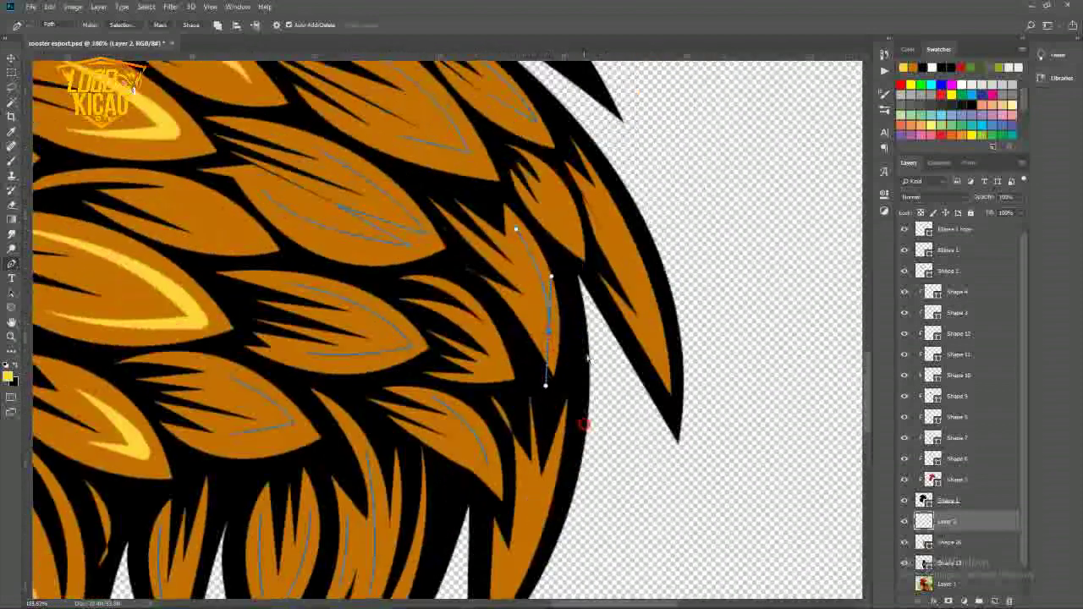
{"action": "left_click_drag", "start_coordinate": [656, 346], "coordinate": [658, 393]}
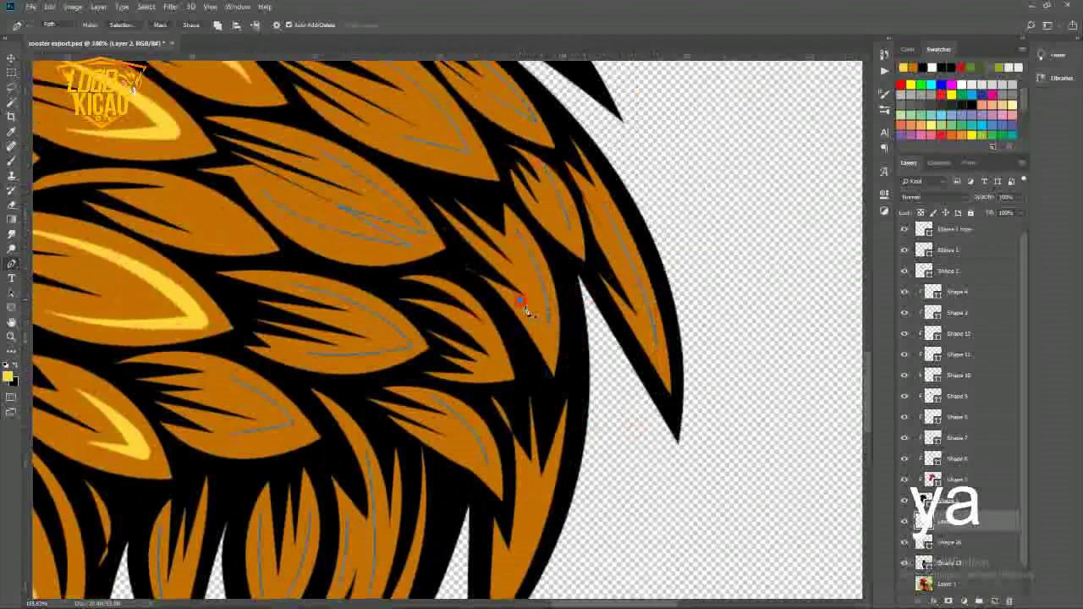
{"action": "scroll", "coordinate": [524, 312], "scroll_direction": "down", "scroll_amount": 3}
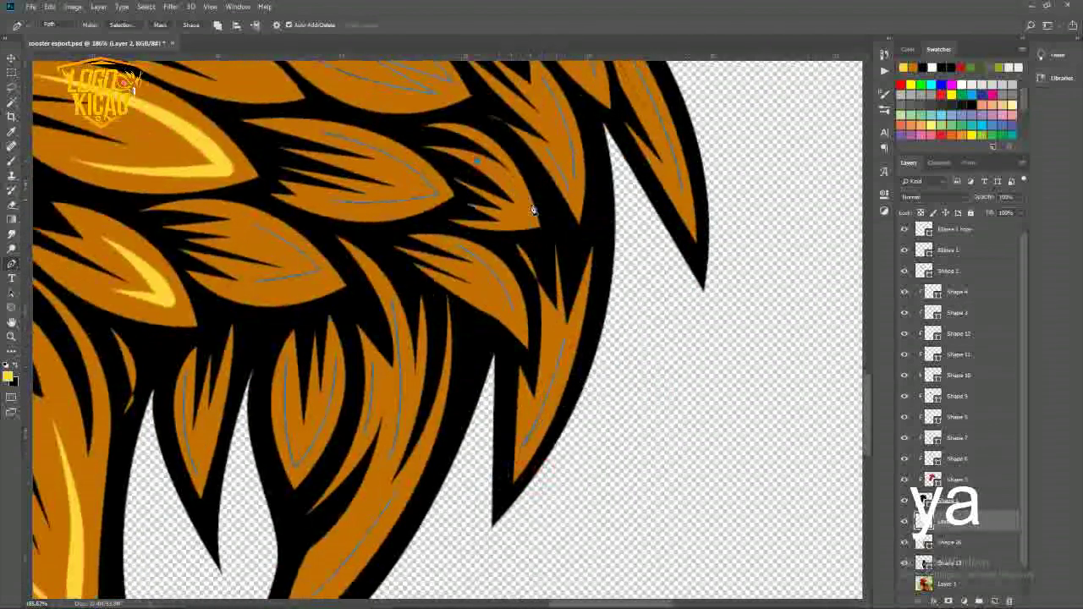
{"action": "scroll", "coordinate": [584, 279], "scroll_direction": "down", "scroll_amount": 3}
{"action": "right_click", "coordinate": [387, 207]}
{"action": "key", "text": "Escape"}
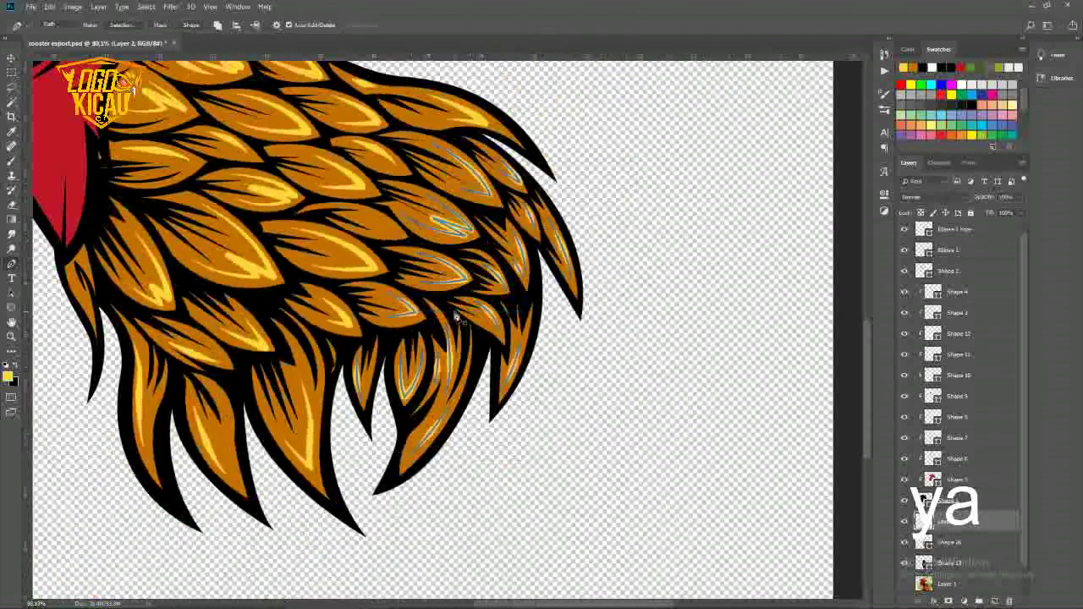
Trace a highlight path inside the still plain feather in the middle of the neck and stroke it in yellow
{"action": "scroll", "coordinate": [372, 242], "scroll_direction": "up", "scroll_amount": 2}
{"action": "scroll", "coordinate": [372, 243], "scroll_direction": "up", "scroll_amount": 2}
{"action": "right_click", "coordinate": [393, 188]}
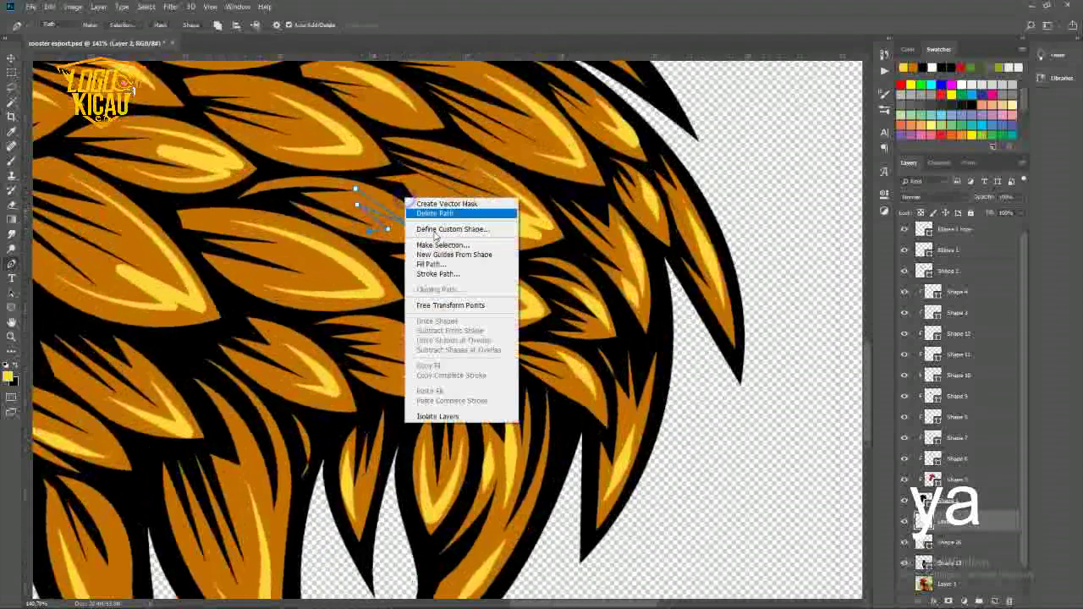
{"action": "key", "text": "Escape"}
Trace a small extra highlight in the uppermost neck feather below the ear lobe and stroke it in yellow
{"action": "scroll", "coordinate": [364, 229], "scroll_direction": "down", "scroll_amount": 5}
{"action": "scroll", "coordinate": [350, 223], "scroll_direction": "up", "scroll_amount": 4}
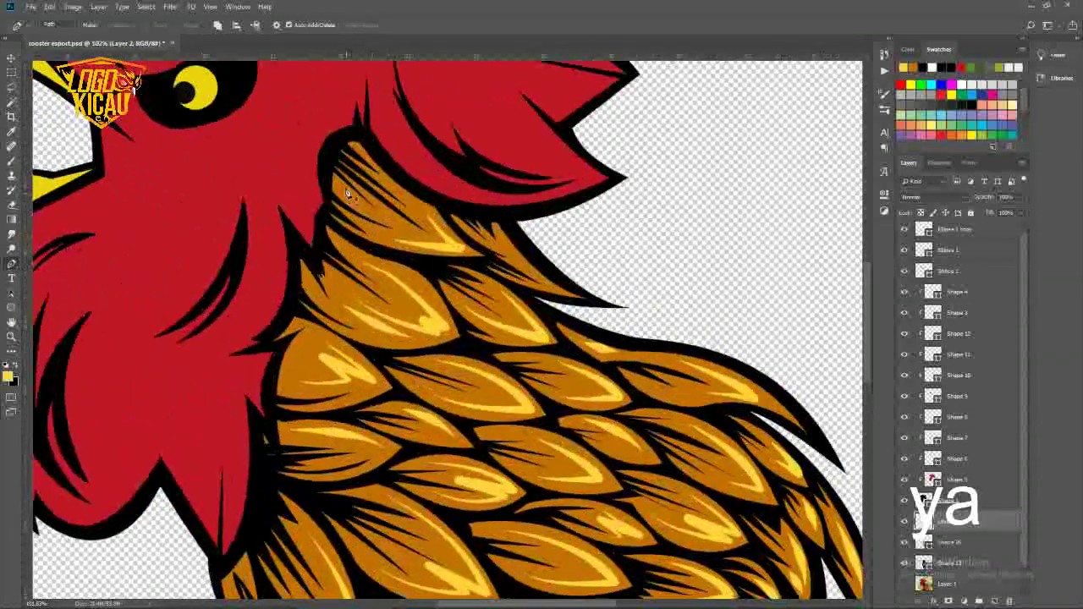
{"action": "right_click", "coordinate": [458, 222]}
{"action": "left_click", "coordinate": [499, 254]}
{"action": "key", "text": "Return"}
{"action": "scroll", "coordinate": [491, 359], "scroll_direction": "down", "scroll_amount": 2}
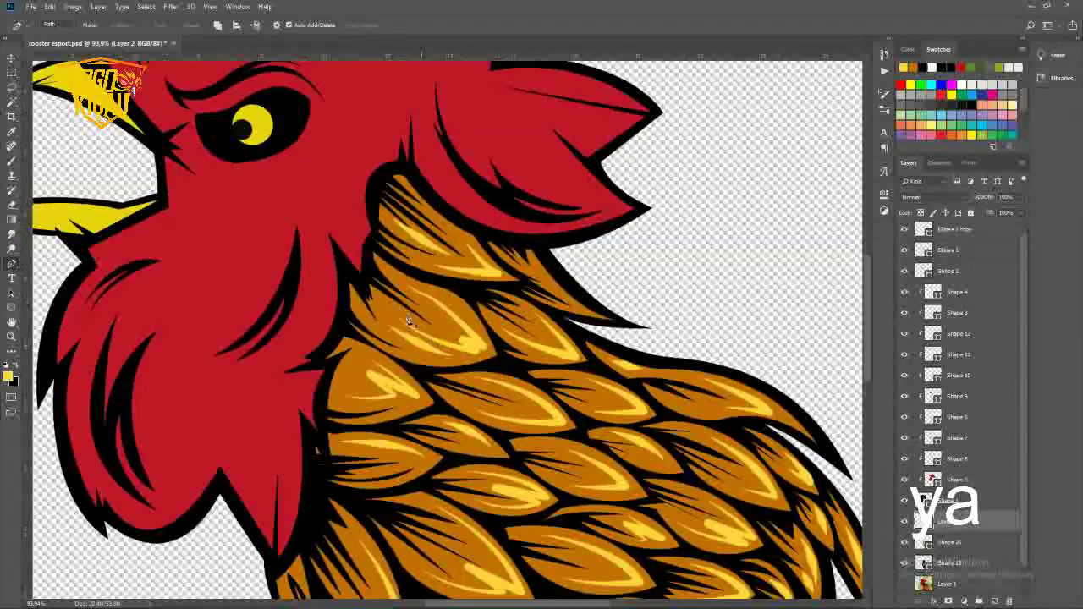
Trace extra highlights in the large upper neck feather, the front feather and the narrow one under the wattle, and stroke them yellow
{"action": "scroll", "coordinate": [448, 347], "scroll_direction": "up", "scroll_amount": 2}
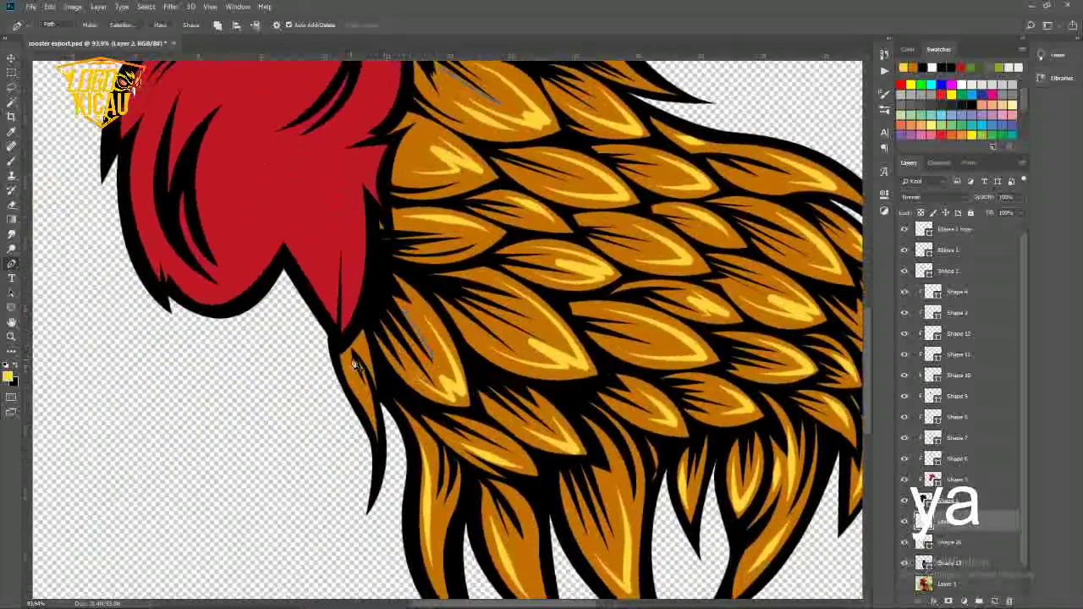
{"action": "scroll", "coordinate": [499, 316], "scroll_direction": "down", "scroll_amount": 2}
{"action": "right_click", "coordinate": [496, 230]}
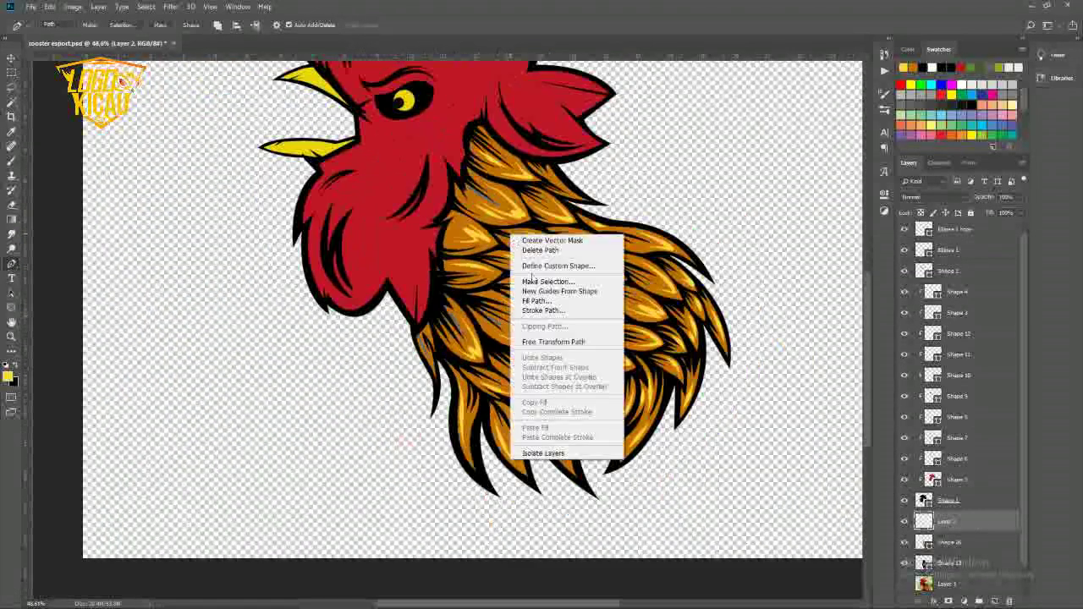
{"action": "left_click", "coordinate": [537, 315]}
Trace a highlight path inside the pointed back feather just below the ear lobe and stroke it in yellow
{"action": "scroll", "coordinate": [538, 315], "scroll_direction": "up", "scroll_amount": 2}
{"action": "right_click", "coordinate": [664, 181]}
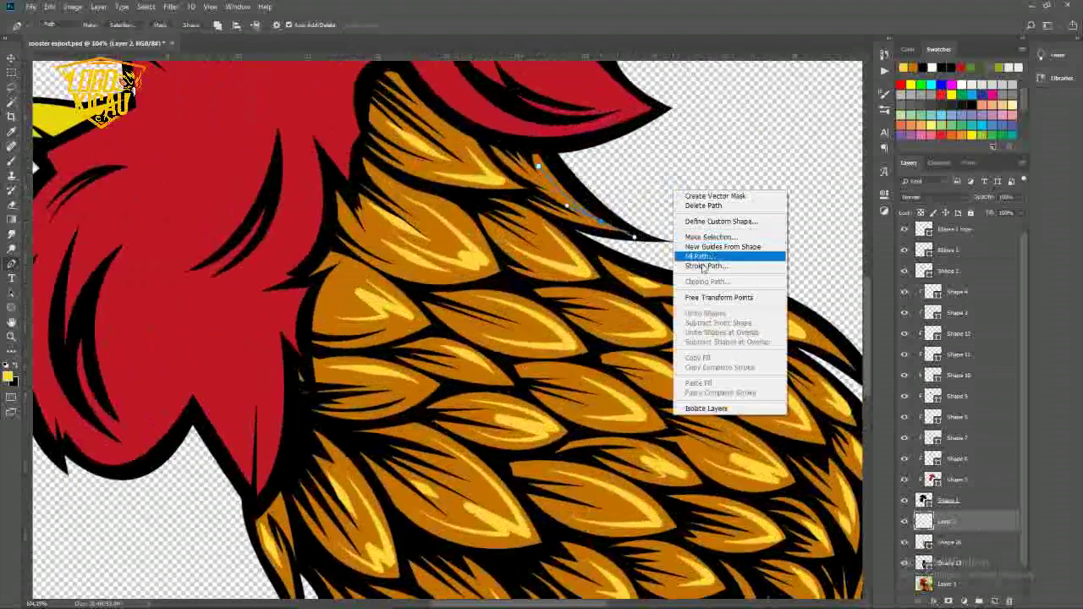
{"action": "left_click", "coordinate": [702, 269]}
{"action": "scroll", "coordinate": [590, 304], "scroll_direction": "down", "scroll_amount": 3}
Set the foreground colour to a darker shade of the head's red and add a new layer above all the others
{"action": "key", "text": "v"}
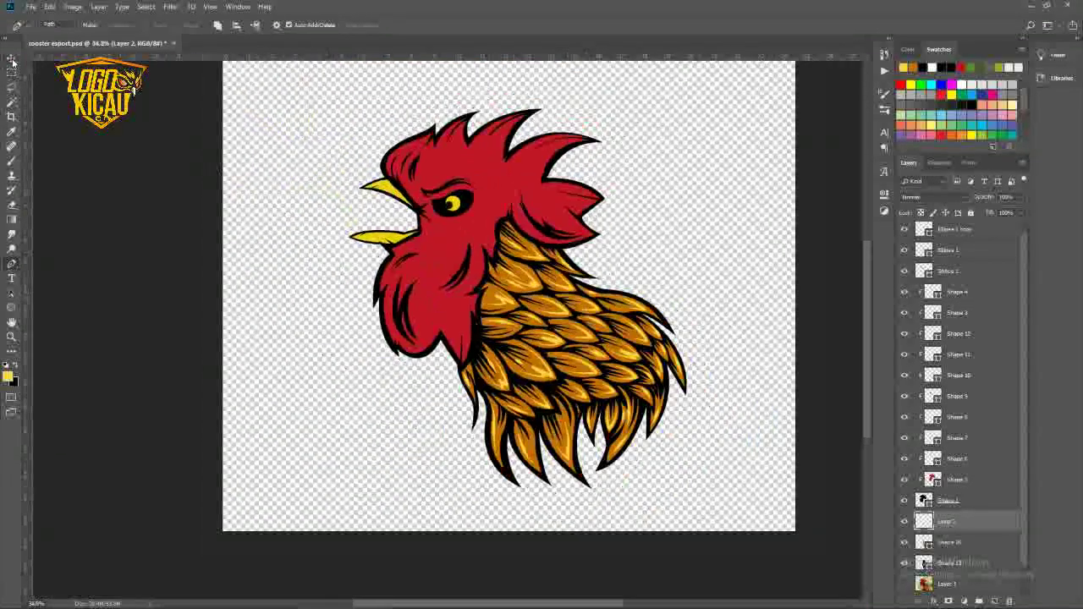
{"action": "scroll", "coordinate": [114, 259], "scroll_direction": "down", "scroll_amount": 1}
{"action": "left_click", "coordinate": [315, 372]}
{"action": "left_click", "coordinate": [10, 378]}
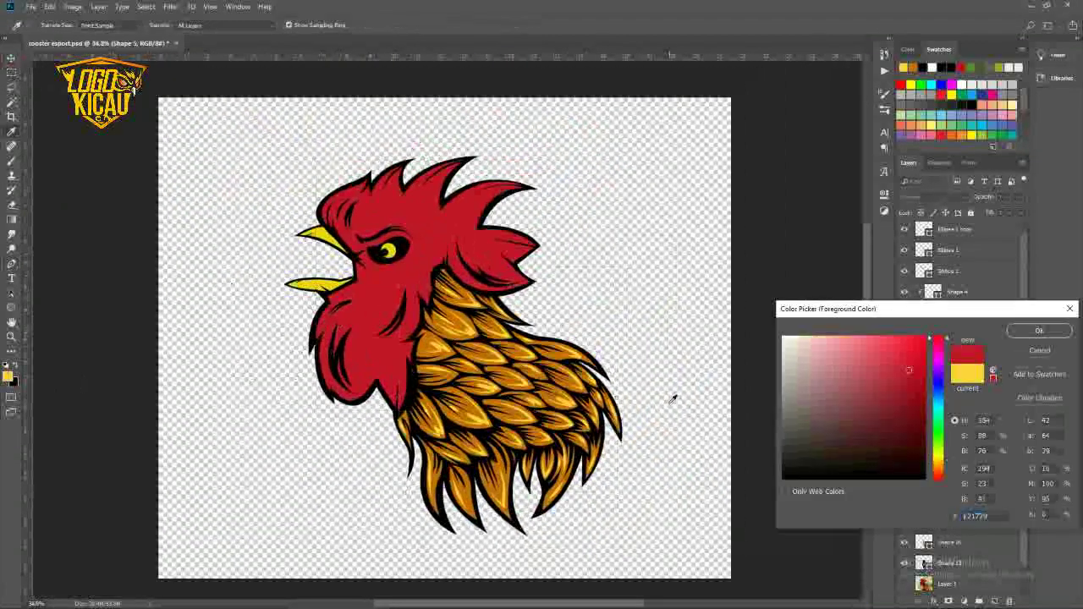
{"action": "left_click", "coordinate": [1035, 334]}
{"action": "key", "text": "b"}
{"action": "scroll", "coordinate": [977, 330], "scroll_direction": "up", "scroll_amount": 1}
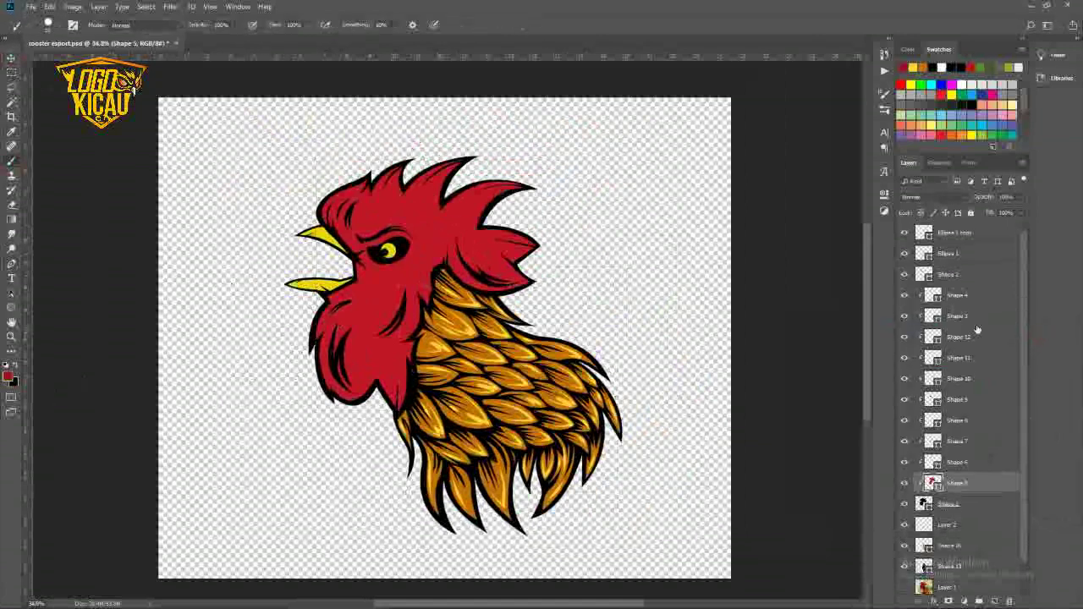
{"action": "left_click", "coordinate": [956, 233]}
{"action": "left_click", "coordinate": [994, 600]}
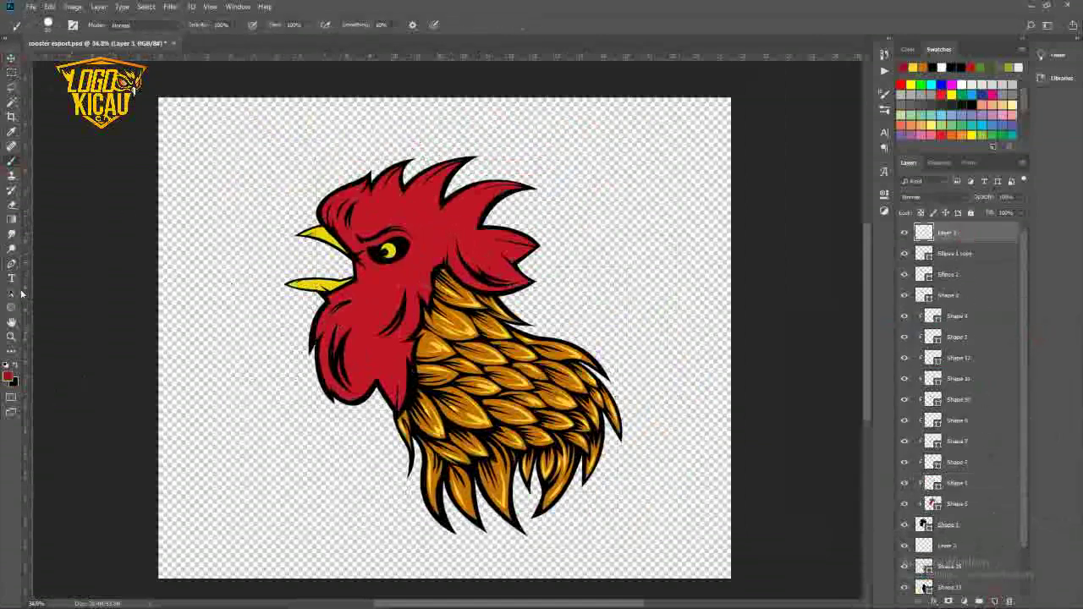
Trace shadow paths above and below the eye and along the folds of the wattle
{"action": "key", "text": "p"}
{"action": "scroll", "coordinate": [338, 296], "scroll_direction": "up", "scroll_amount": 5}
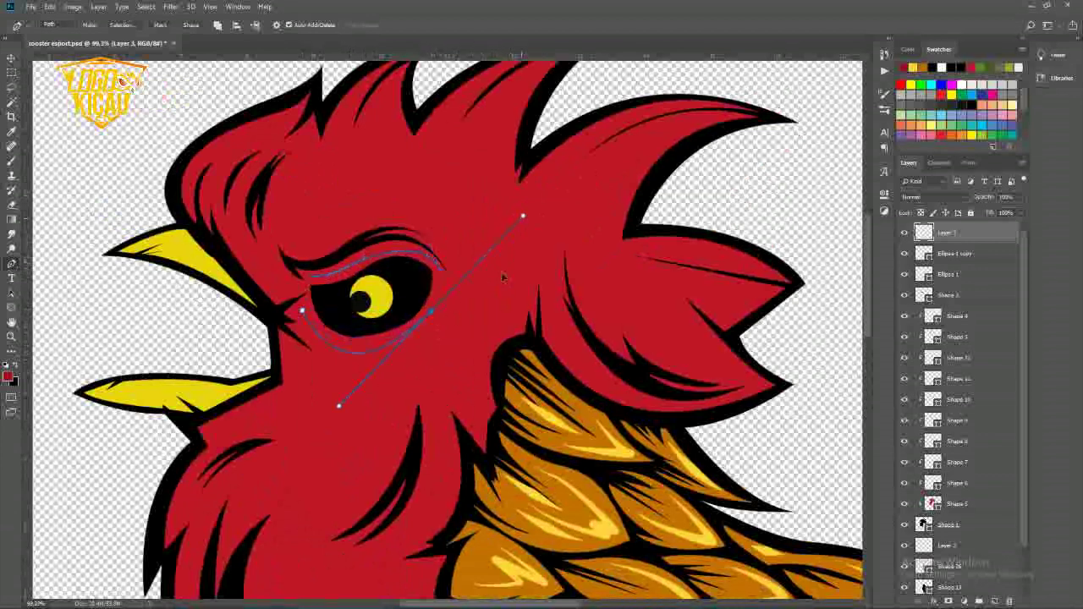
{"action": "left_click_drag", "start_coordinate": [251, 567], "coordinate": [386, 321]}
{"action": "left_click", "coordinate": [358, 252]}
{"action": "left_click_drag", "start_coordinate": [338, 416], "coordinate": [410, 345]}
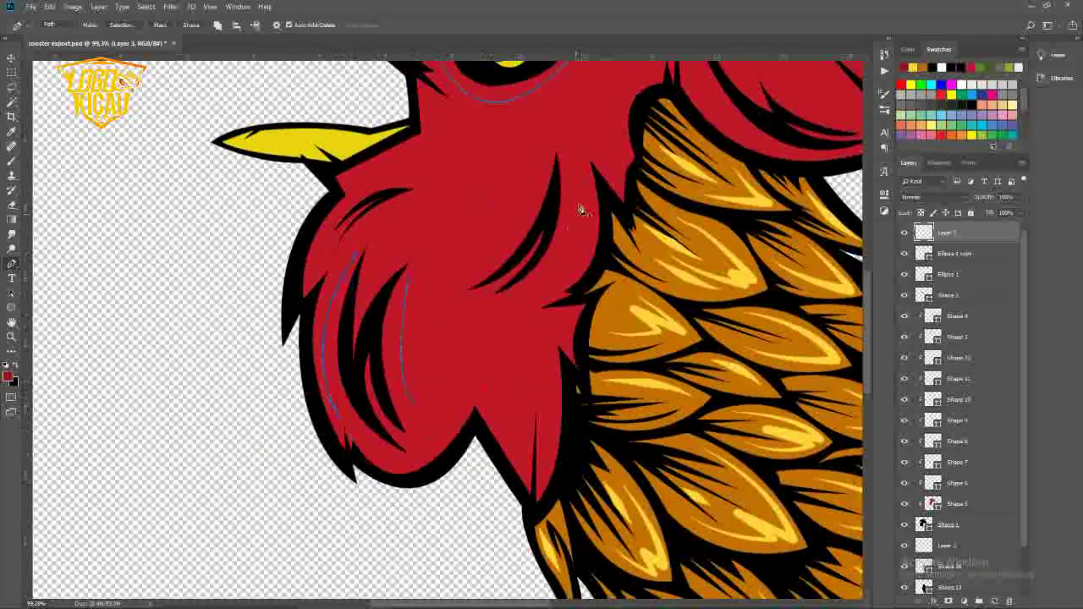
Trace shadow paths along the comb spikes and stroke all the traced paths in dark red
{"action": "left_click_drag", "start_coordinate": [504, 213], "coordinate": [519, 319]}
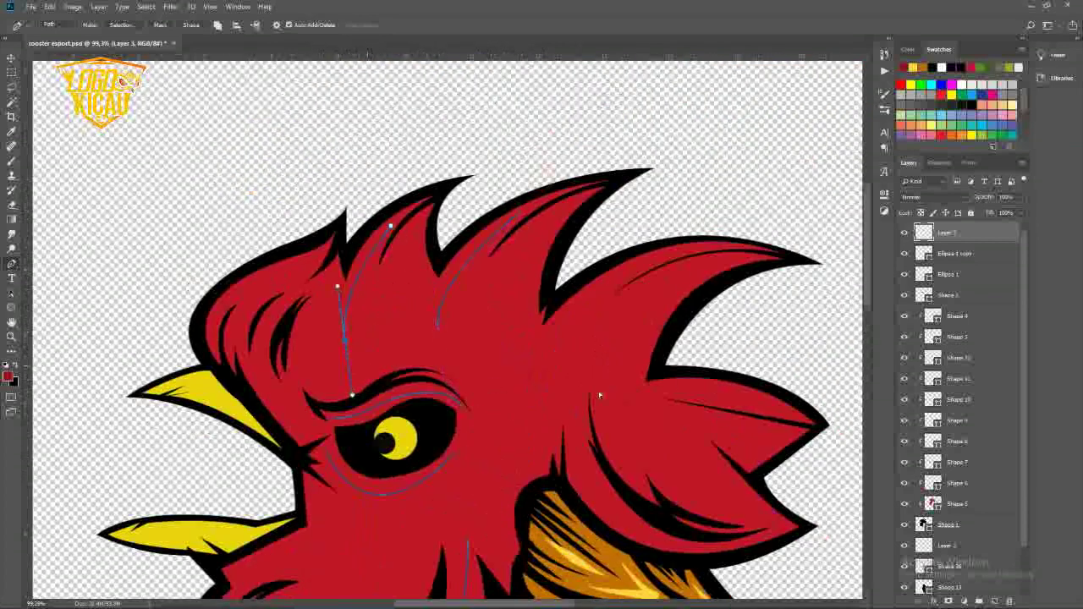
{"action": "right_click", "coordinate": [506, 328]}
{"action": "left_click", "coordinate": [541, 338]}
{"action": "key", "text": "Return"}
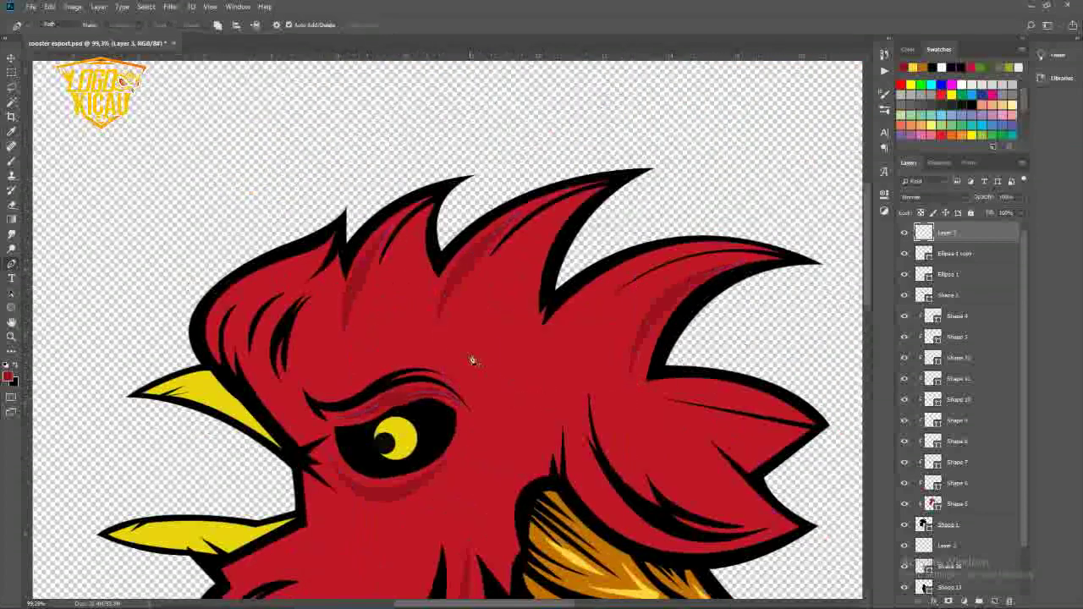
Trace a curved shadow path across the cheek below the eye and stroke it in dark red
{"action": "scroll", "coordinate": [473, 360], "scroll_direction": "down", "scroll_amount": 3}
{"action": "scroll", "coordinate": [461, 351], "scroll_direction": "up", "scroll_amount": 1}
{"action": "right_click", "coordinate": [414, 427]}
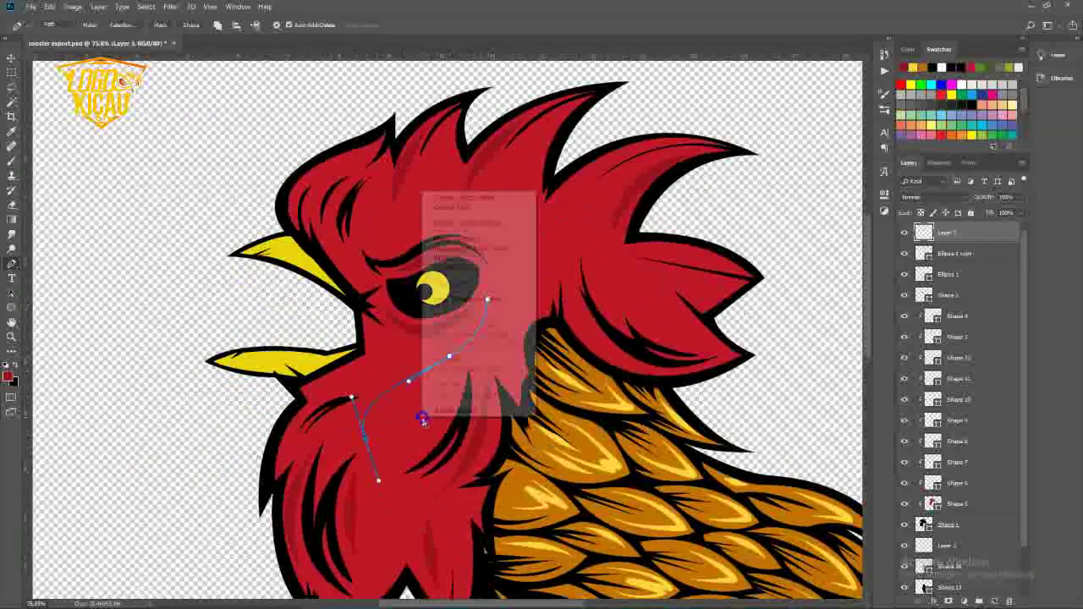
{"action": "left_click", "coordinate": [457, 321]}
{"action": "key", "text": "Return"}
{"action": "scroll", "coordinate": [446, 289], "scroll_direction": "down", "scroll_amount": 5}
Draw a large yellow circle behind the rooster's head, placed directly above the photo layer
{"action": "left_click", "coordinate": [11, 57]}
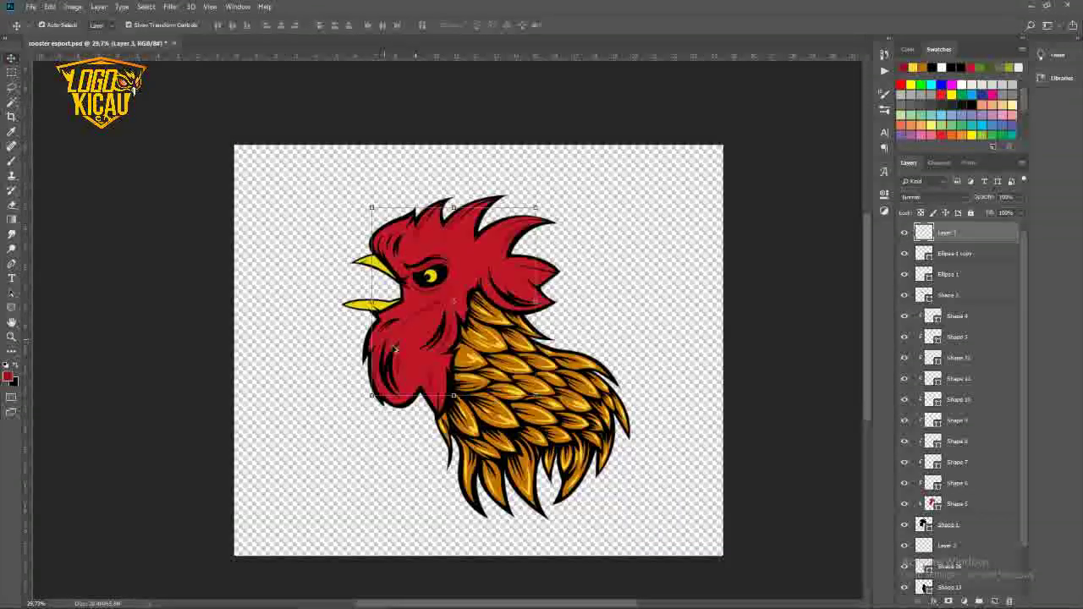
{"action": "scroll", "coordinate": [380, 210], "scroll_direction": "down", "scroll_amount": 1}
{"action": "scroll", "coordinate": [956, 406], "scroll_direction": "down", "scroll_amount": 3}
{"action": "left_click", "coordinate": [947, 562]}
{"action": "left_click", "coordinate": [11, 307]}
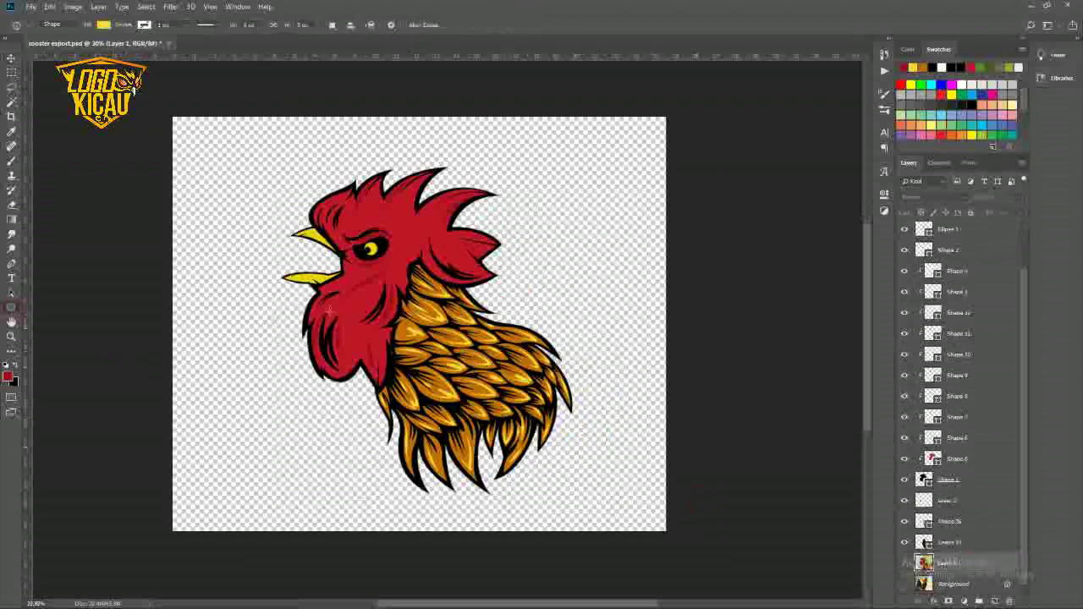
{"action": "left_click_drag", "start_coordinate": [246, 155], "coordinate": [544, 452]}
{"action": "key", "text": "v"}
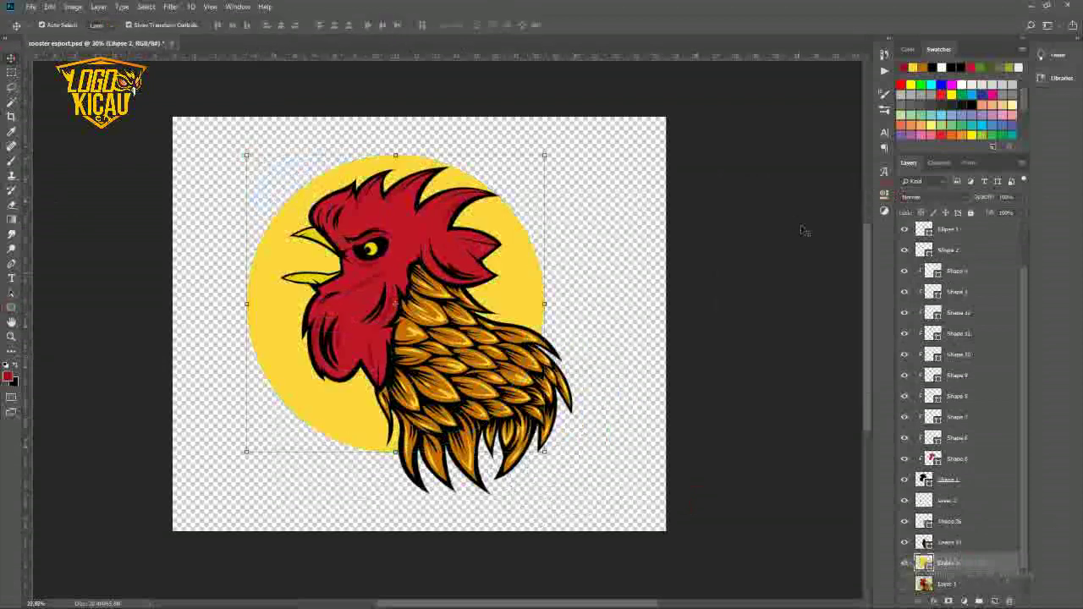
Reposition the background circle behind the head and scale it down slightly
{"action": "scroll", "coordinate": [514, 273], "scroll_direction": "up", "scroll_amount": 1}
{"action": "left_click_drag", "start_coordinate": [514, 273], "coordinate": [538, 260]}
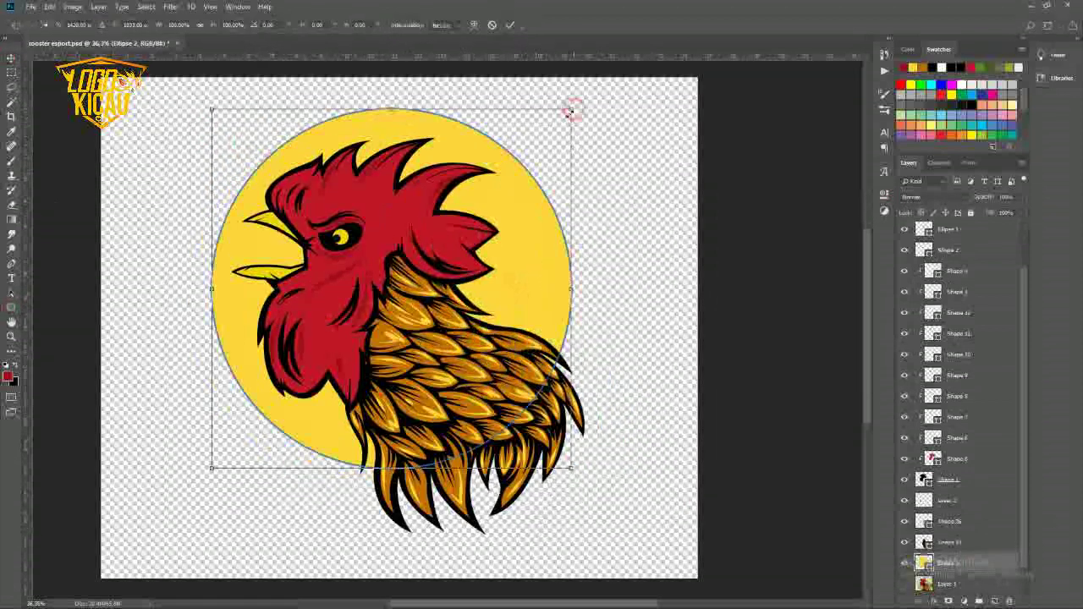
{"action": "left_click_drag", "start_coordinate": [571, 109], "coordinate": [539, 116]}
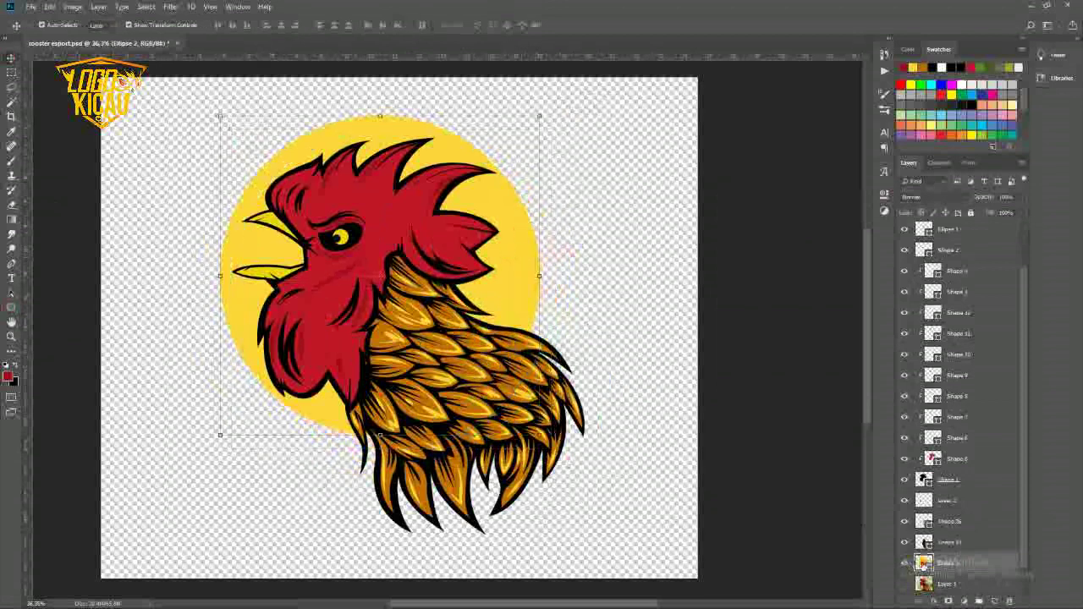
Try a blue fill for the background circle
{"action": "double_click", "coordinate": [922, 563]}
{"action": "left_click", "coordinate": [937, 398]}
{"action": "left_click", "coordinate": [860, 369]}
{"action": "left_click", "coordinate": [1041, 334]}
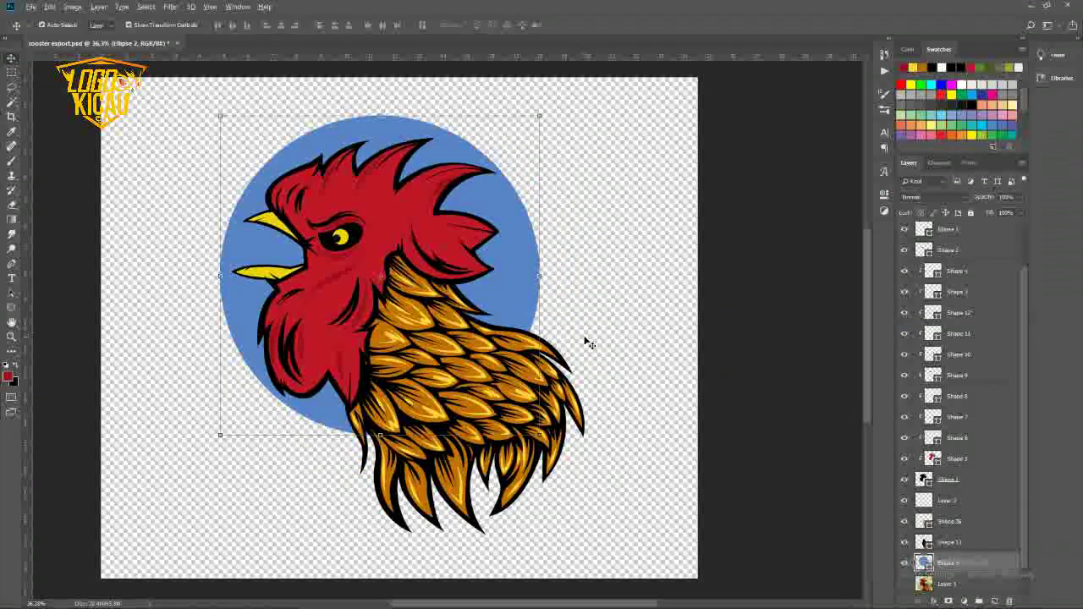
{"action": "scroll", "coordinate": [541, 381], "scroll_direction": "down", "scroll_amount": 2}
{"action": "scroll", "coordinate": [524, 398], "scroll_direction": "up", "scroll_amount": 1}
{"action": "scroll", "coordinate": [505, 415], "scroll_direction": "down", "scroll_amount": 1}
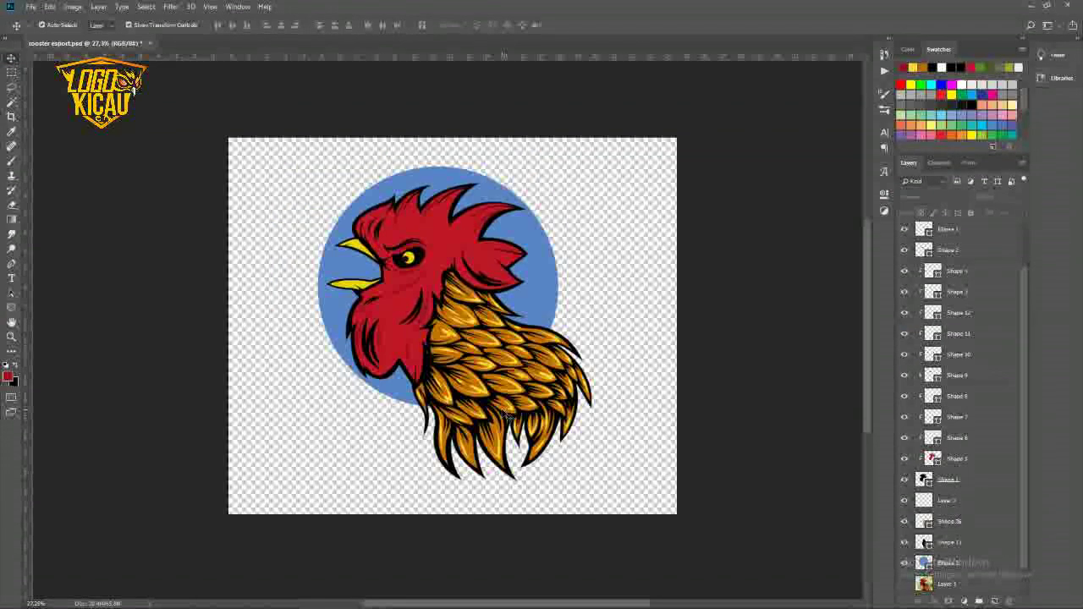
{"action": "scroll", "coordinate": [761, 355], "scroll_direction": "up", "scroll_amount": 1}
Set the fill of the background circle to white
{"action": "double_click", "coordinate": [923, 583]}
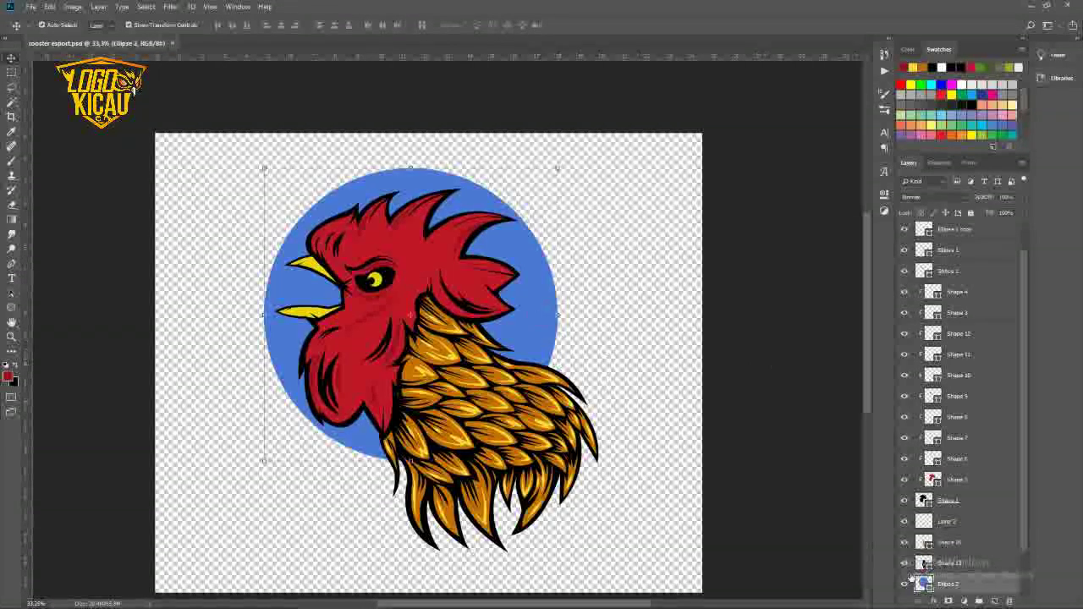
{"action": "left_click", "coordinate": [785, 339]}
{"action": "left_click", "coordinate": [1039, 330]}
Add the text "ROOSTER" in black below the rooster, on a layer above all the others
{"action": "key", "text": "ctrl+shift+alt+n"}
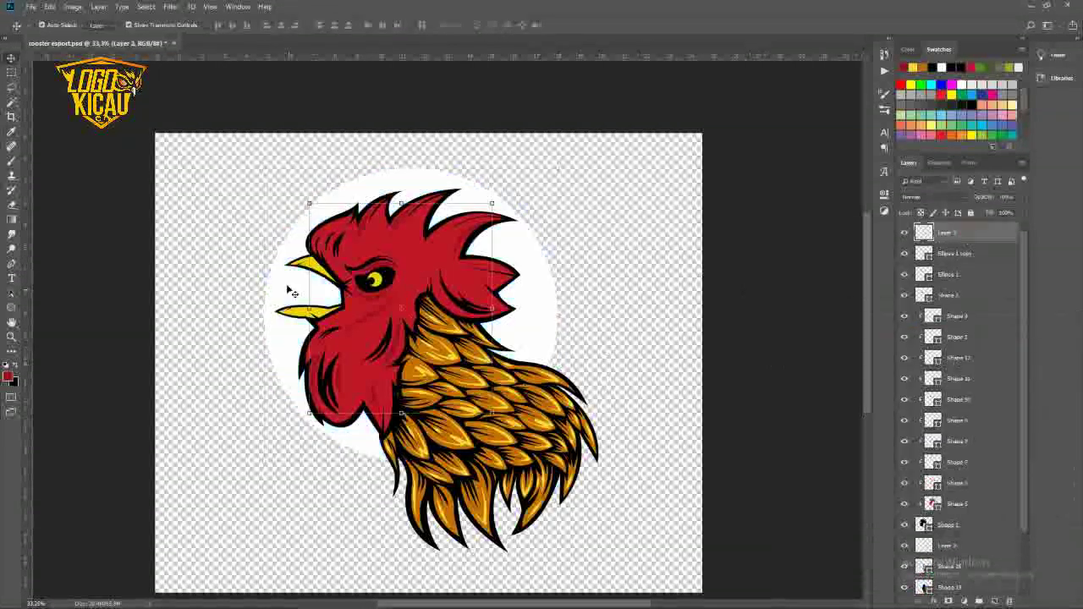
{"action": "left_click", "coordinate": [11, 279]}
{"action": "left_click", "coordinate": [287, 497]}
{"action": "type", "text": "ROOS"}
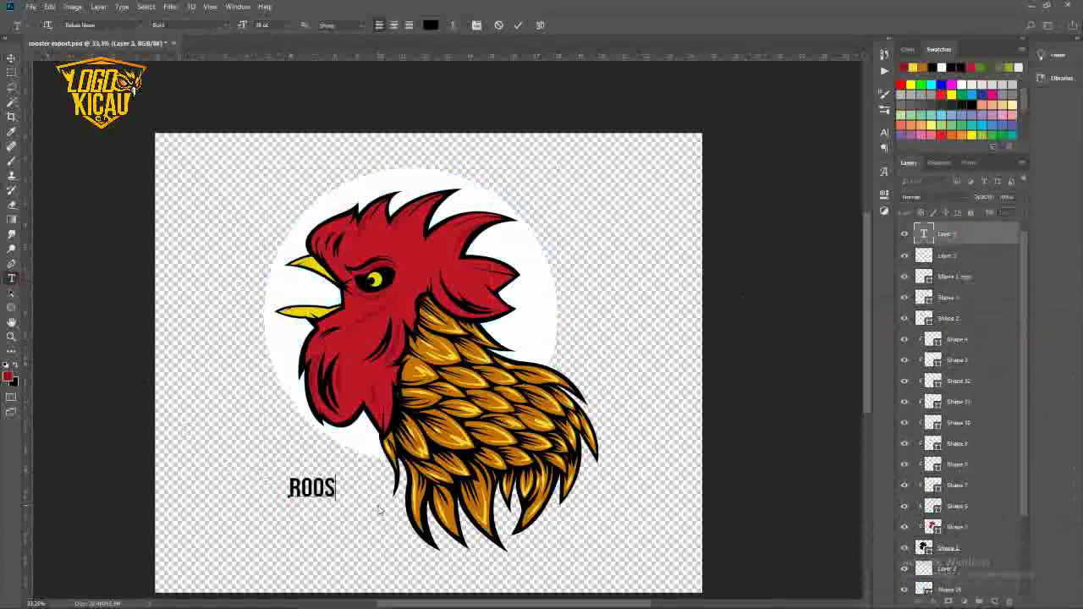
Enlarge the ROOSTER text and place it across the lower neck feathers
{"action": "left_click", "coordinate": [12, 58]}
{"action": "left_click_drag", "start_coordinate": [369, 479], "coordinate": [578, 352]}
{"action": "key", "text": "Return"}
{"action": "scroll", "coordinate": [579, 352], "scroll_direction": "up", "scroll_amount": 2}
{"action": "left_click_drag", "start_coordinate": [423, 393], "coordinate": [444, 448]}
Add a white stroke layer effect around the ROOSTER text
{"action": "left_click", "coordinate": [941, 601]}
{"action": "left_click", "coordinate": [951, 514]}
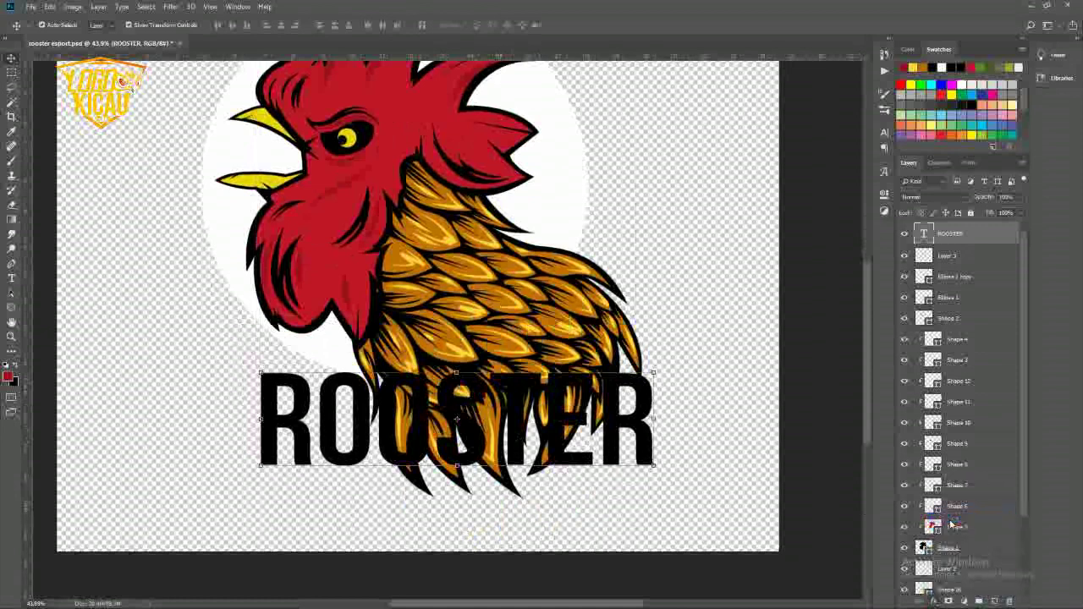
{"action": "left_click", "coordinate": [1020, 175]}
Warp the ROOSTER text so that its lower edge arches upwards in the middle
{"action": "double_click", "coordinate": [589, 461]}
{"action": "key", "text": "ctrl+a"}
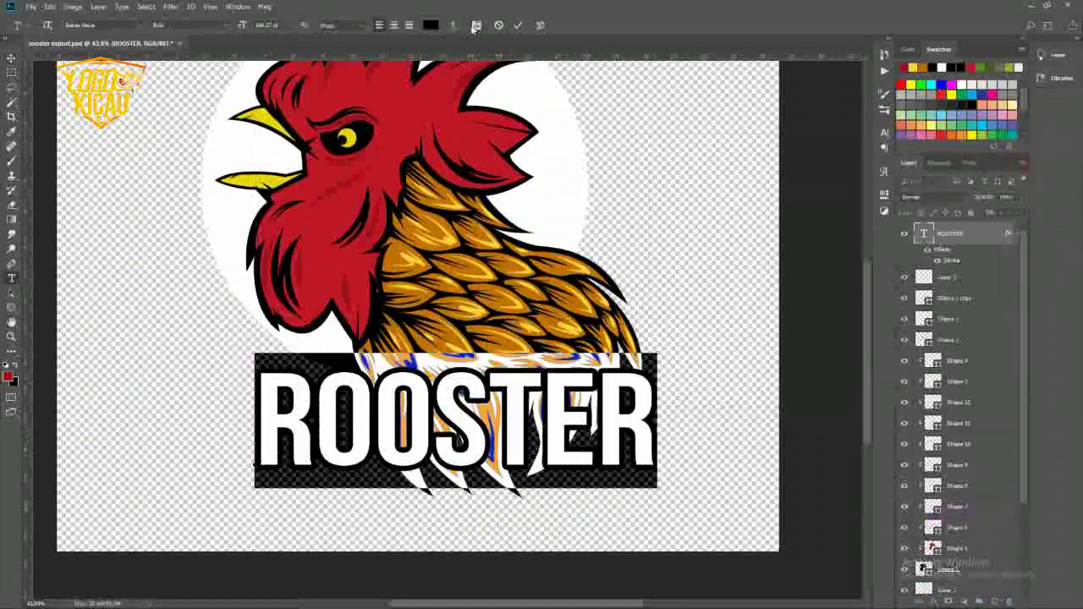
{"action": "left_click", "coordinate": [454, 25]}
{"action": "left_click", "coordinate": [717, 168]}
{"action": "left_click", "coordinate": [724, 210]}
{"action": "left_click_drag", "start_coordinate": [734, 225], "coordinate": [695, 230]}
{"action": "left_click", "coordinate": [809, 177]}
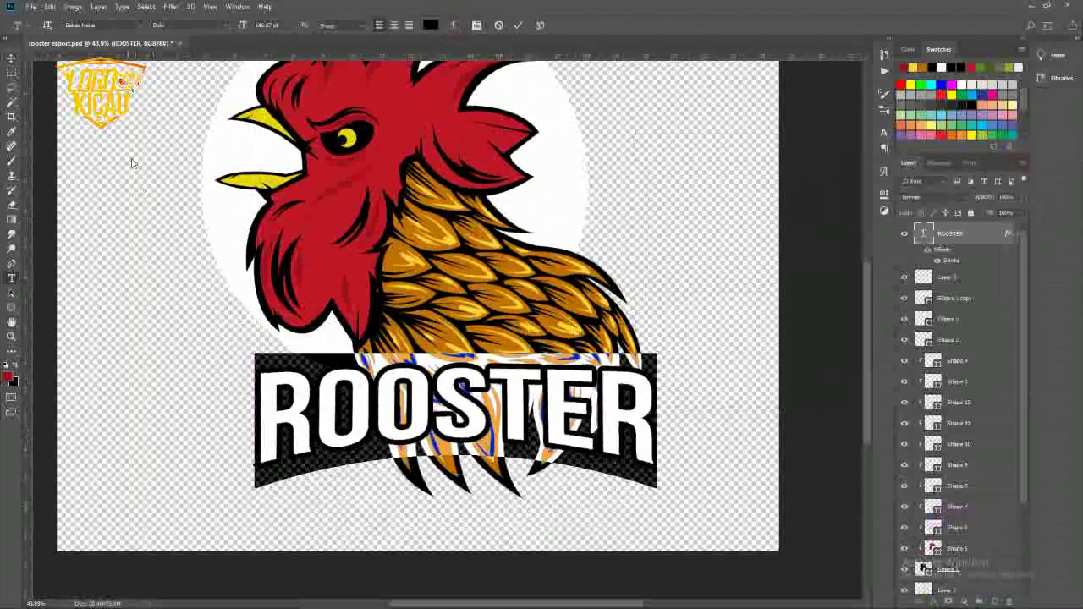
{"action": "left_click", "coordinate": [12, 58]}
{"action": "scroll", "coordinate": [448, 385], "scroll_direction": "up", "scroll_amount": 1}
{"action": "scroll", "coordinate": [448, 384], "scroll_direction": "down", "scroll_amount": 3}
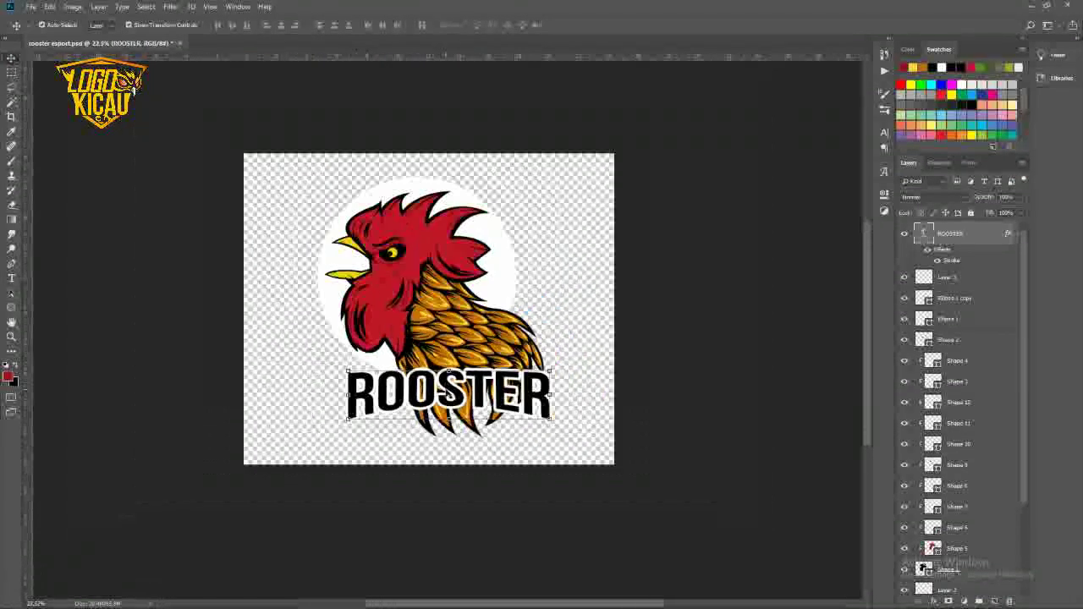
Select all the rooster layers from Layer 3 down to the background circle and scale them down together towards the text
{"action": "left_click", "coordinate": [967, 285]}
{"action": "scroll", "coordinate": [967, 285], "scroll_direction": "down", "scroll_amount": 3}
{"action": "left_click", "coordinate": [962, 544], "text": "shift"}
{"action": "left_click", "coordinate": [545, 176]}
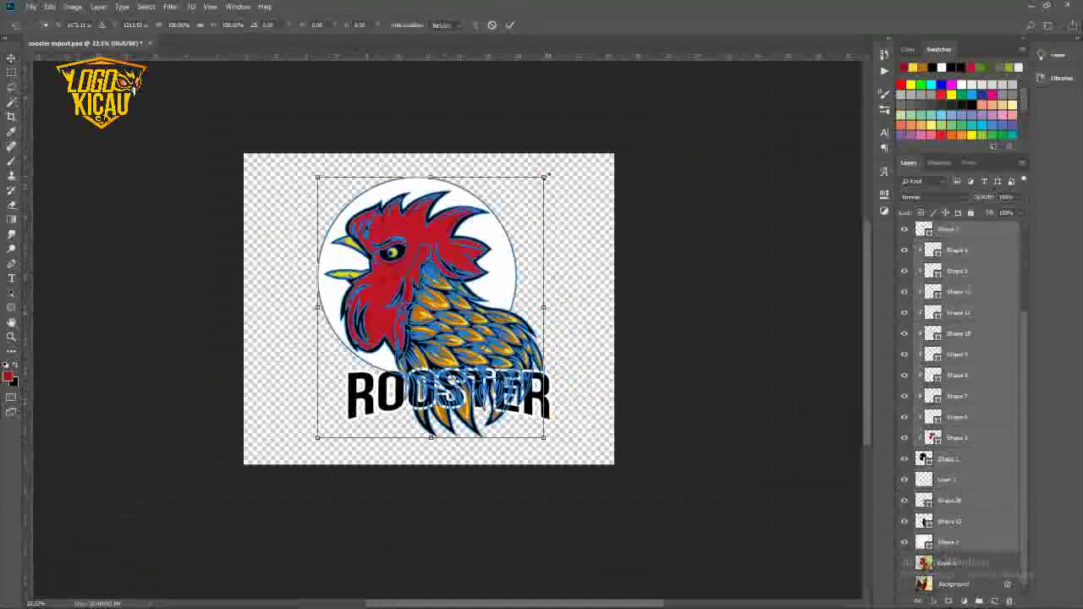
{"action": "left_click_drag", "start_coordinate": [546, 176], "coordinate": [522, 202]}
{"action": "key", "text": "Return"}
{"action": "scroll", "coordinate": [425, 268], "scroll_direction": "up", "scroll_amount": 2}
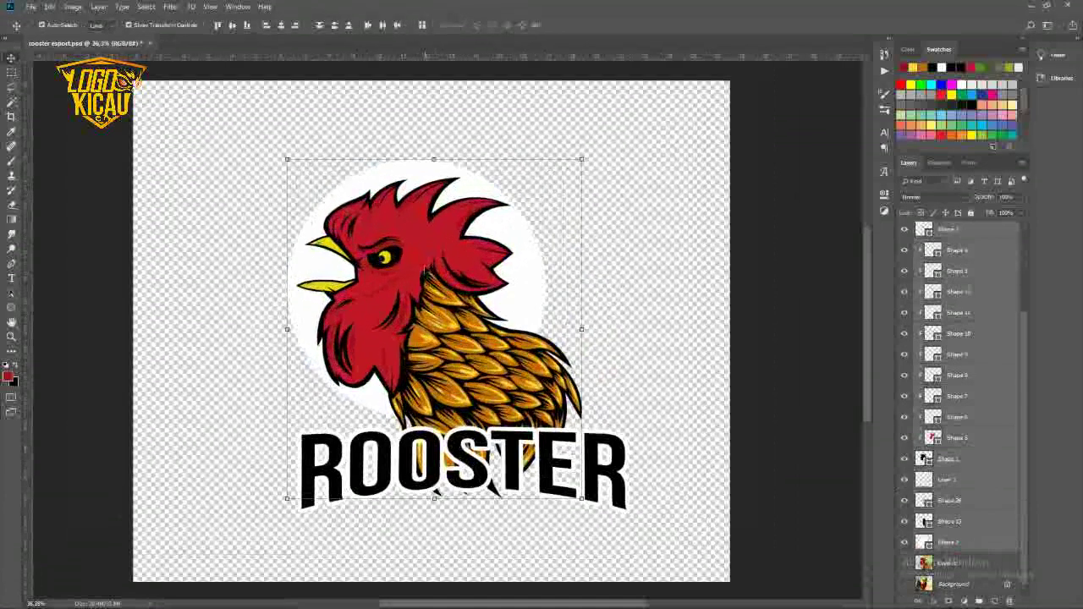
Add a black stroke layer effect, colour 000000, around the white background circle
{"action": "scroll", "coordinate": [987, 363], "scroll_direction": "up", "scroll_amount": 5}
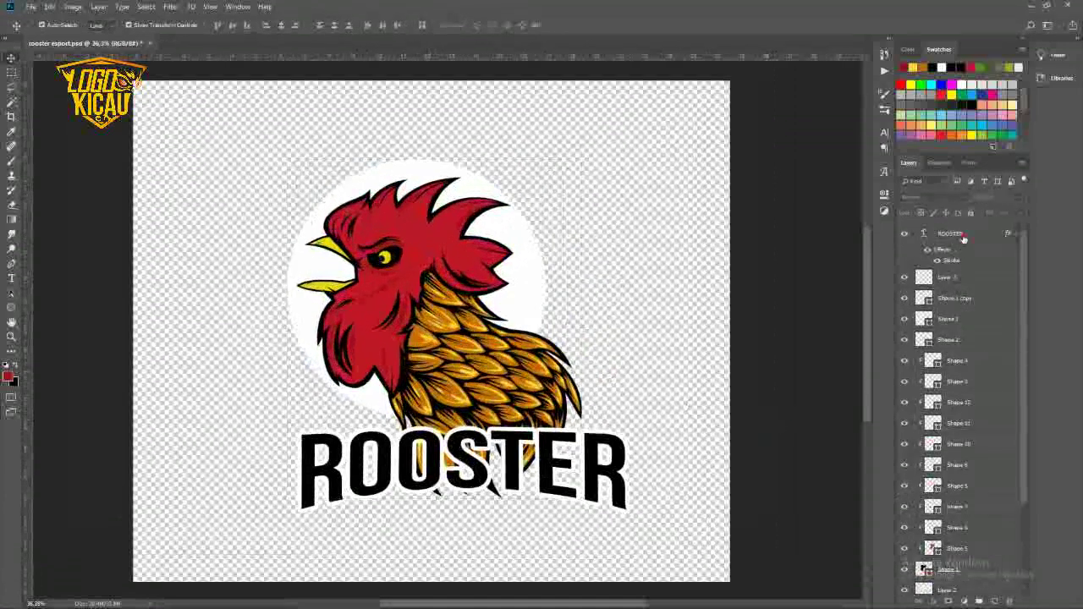
{"action": "left_click", "coordinate": [960, 234]}
{"action": "left_click", "coordinate": [553, 310]}
{"action": "left_click", "coordinate": [529, 300]}
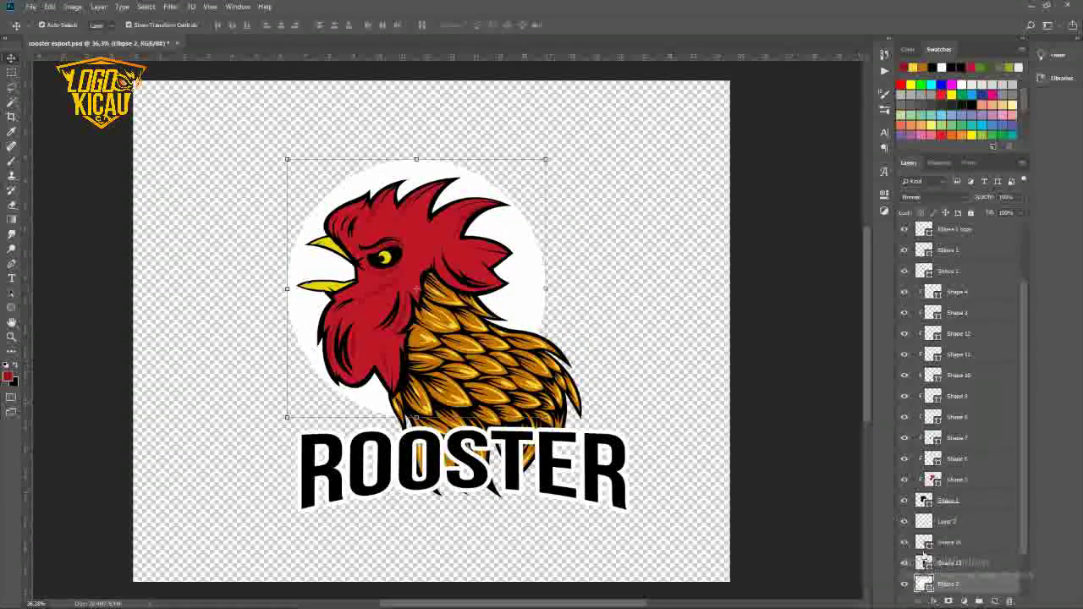
{"action": "left_click", "coordinate": [947, 600]}
{"action": "left_click", "coordinate": [947, 453]}
{"action": "left_click", "coordinate": [821, 264]}
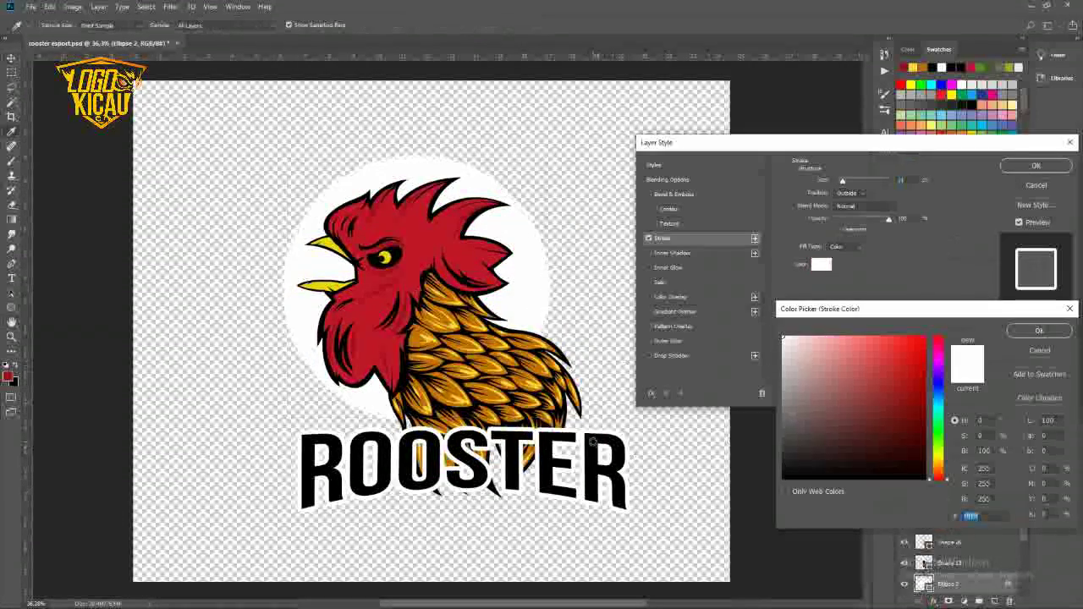
{"action": "type", "text": "000000"}
{"action": "left_click", "coordinate": [1039, 330]}
{"action": "left_click", "coordinate": [1035, 165]}
Remove the black stroke from the white background circle and clear the layer selection
{"action": "scroll", "coordinate": [652, 268], "scroll_direction": "down", "scroll_amount": 1}
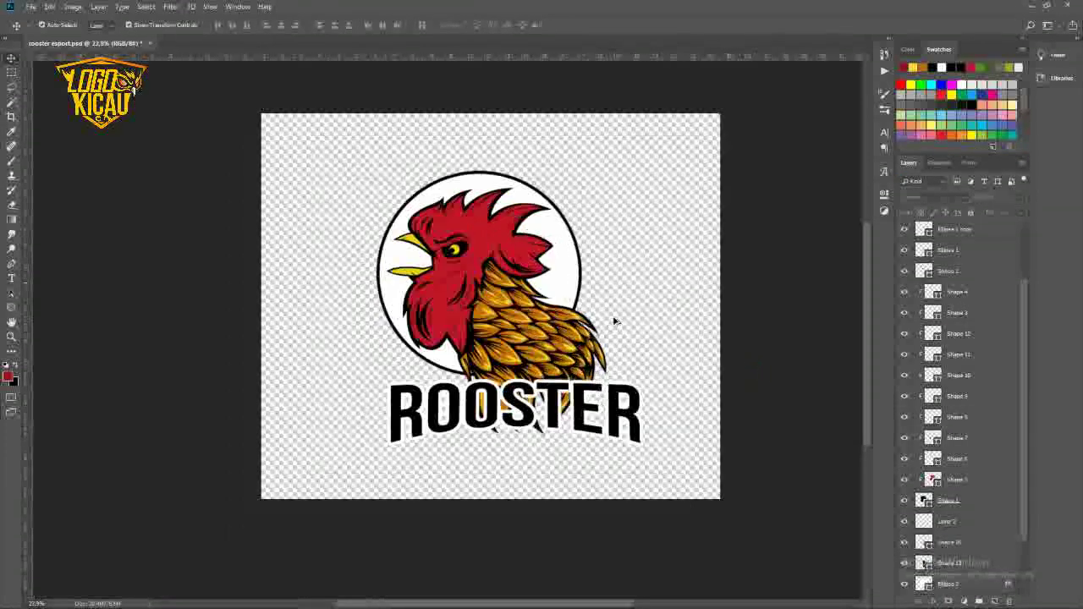
{"action": "scroll", "coordinate": [614, 321], "scroll_direction": "up", "scroll_amount": 1}
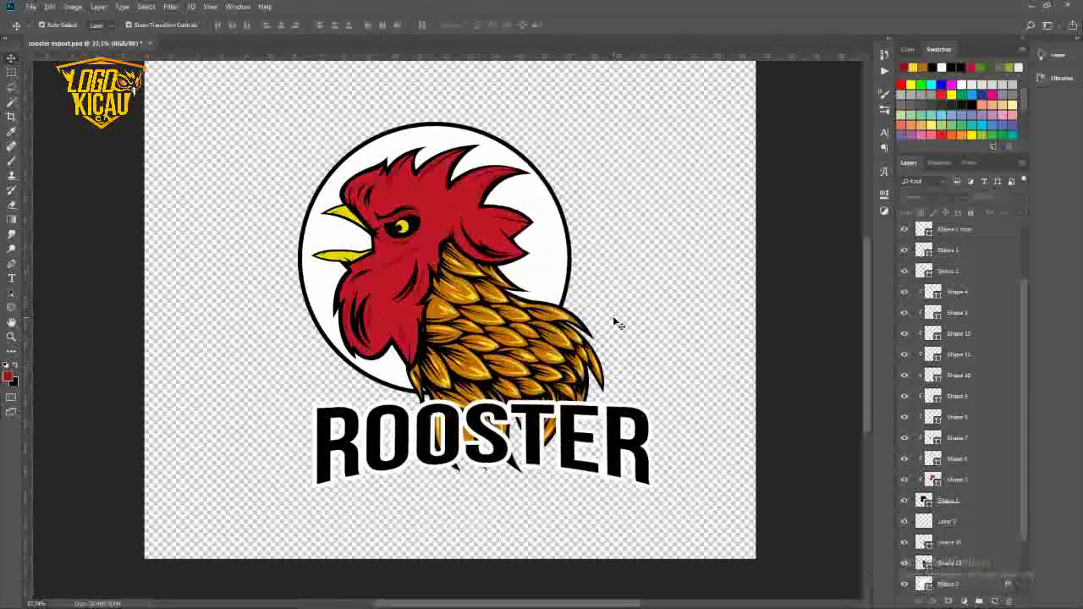
{"action": "left_click", "coordinate": [565, 271]}
{"action": "left_click", "coordinate": [833, 344]}
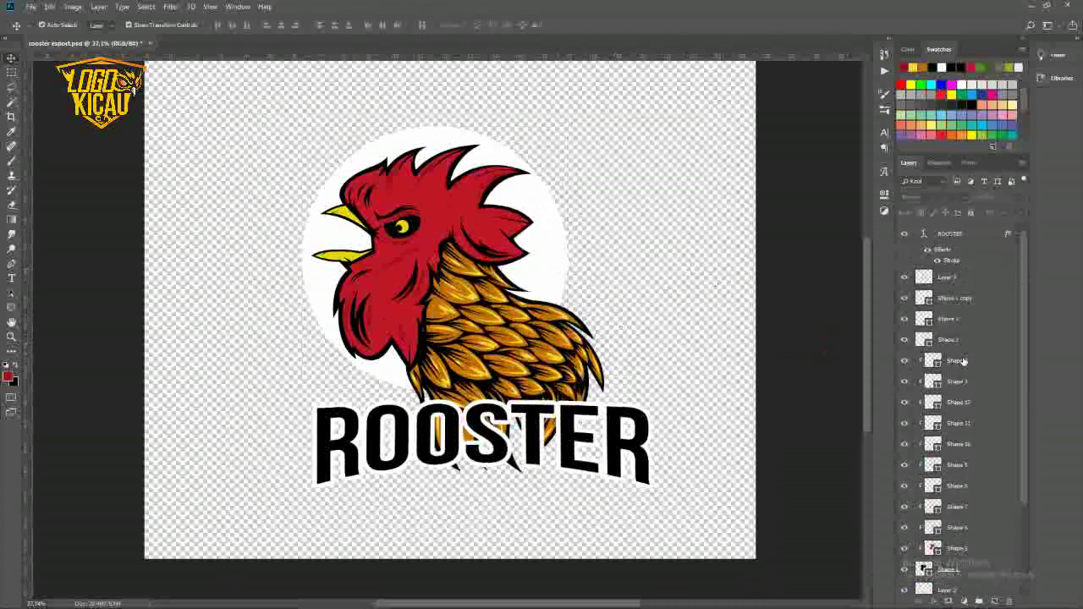
Stamp all visible layers into a new layer above the ROOSTER text and outline it with an orange outside stroke
{"action": "key", "text": "ctrl+shift+alt+e"}
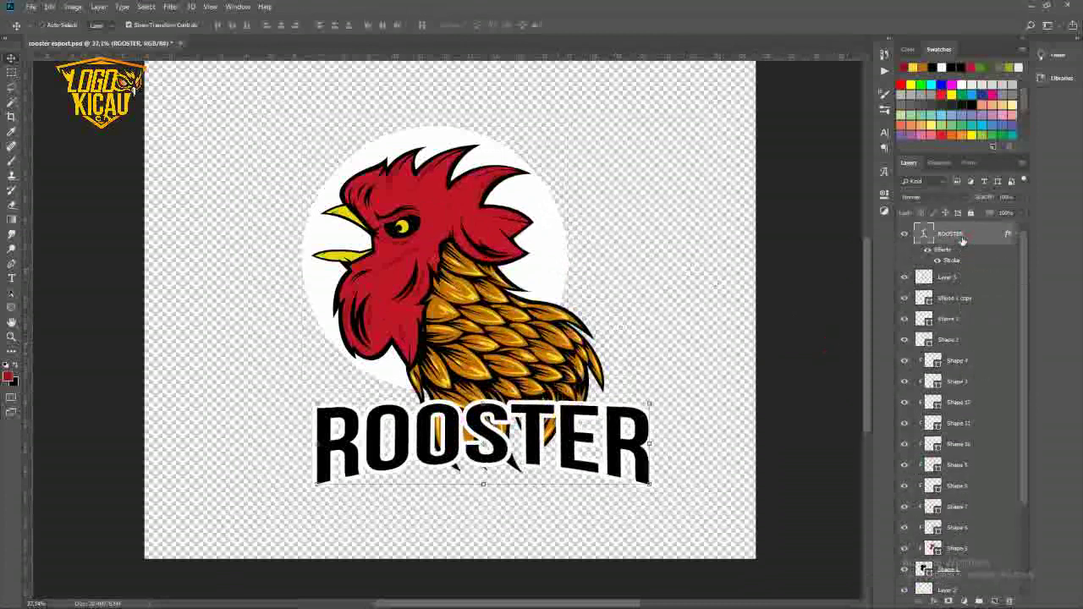
{"action": "left_click", "coordinate": [935, 600]}
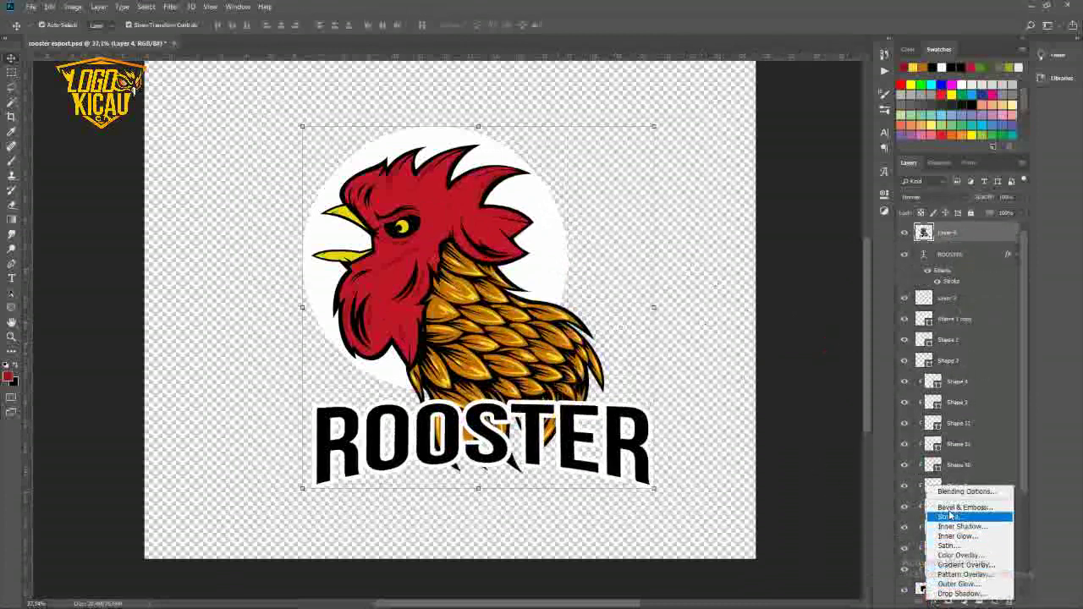
{"action": "left_click", "coordinate": [939, 512]}
{"action": "left_click", "coordinate": [821, 265]}
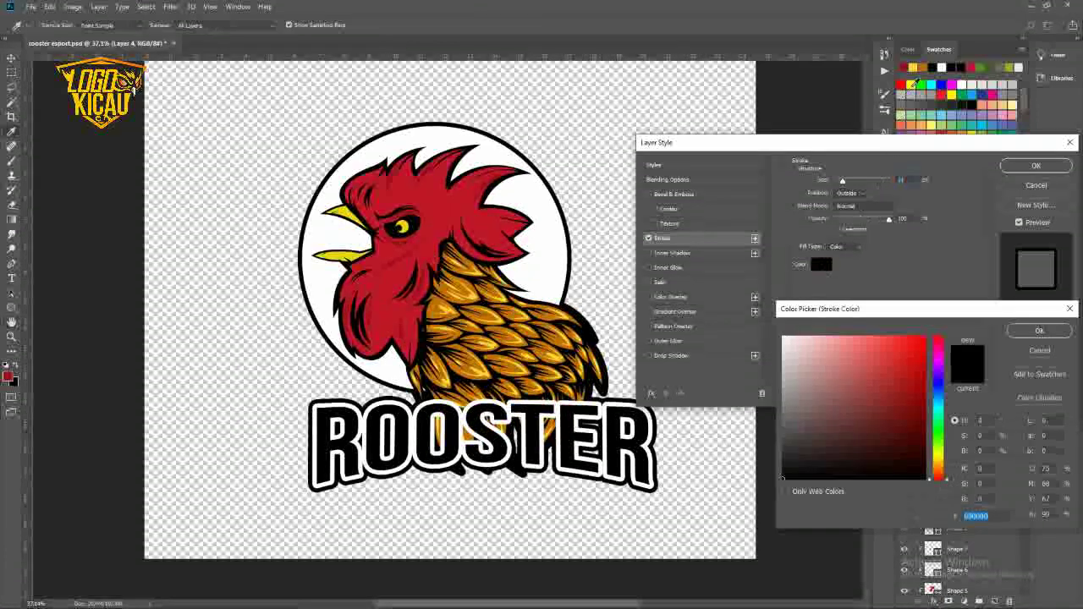
{"action": "left_click", "coordinate": [911, 85]}
{"action": "left_click_drag", "start_coordinate": [936, 457], "coordinate": [936, 463]}
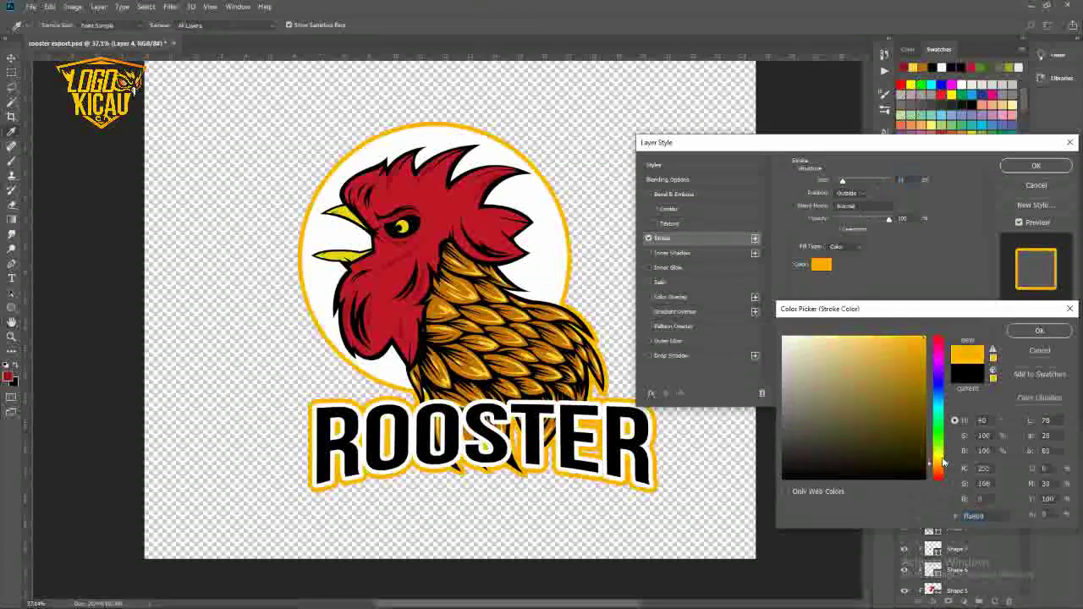
{"action": "key", "text": "Return"}
{"action": "key", "text": "Return"}
Add a dark red solid colour fill layer directly above the ROOSTER text layer, beneath the merged logo
{"action": "left_click", "coordinate": [962, 279]}
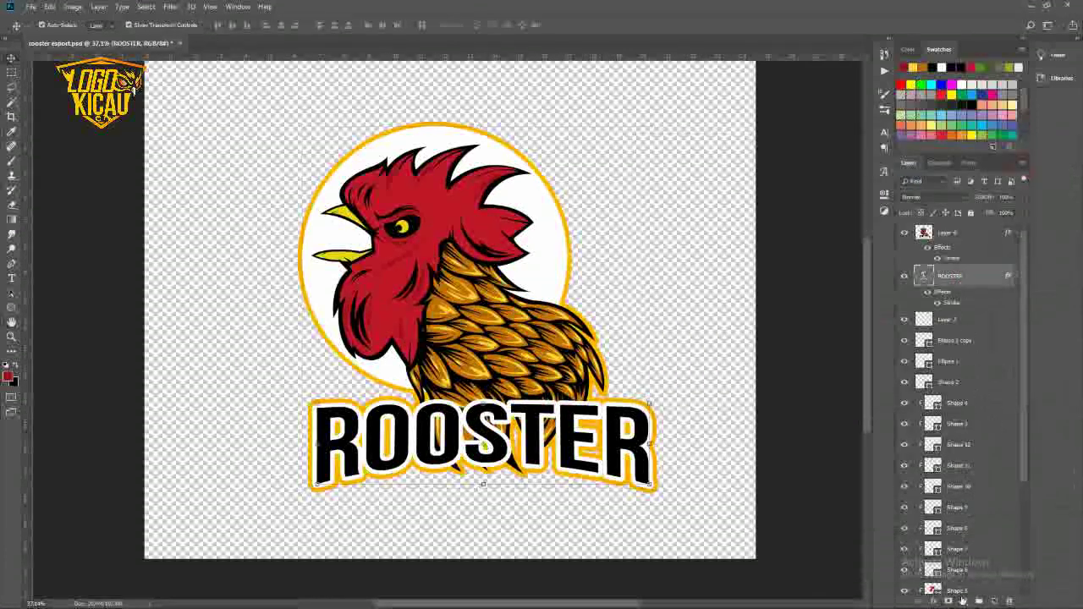
{"action": "left_click", "coordinate": [965, 601]}
{"action": "left_click", "coordinate": [964, 405]}
{"action": "key", "text": "Return"}
{"action": "scroll", "coordinate": [802, 426], "scroll_direction": "down", "scroll_amount": 2}
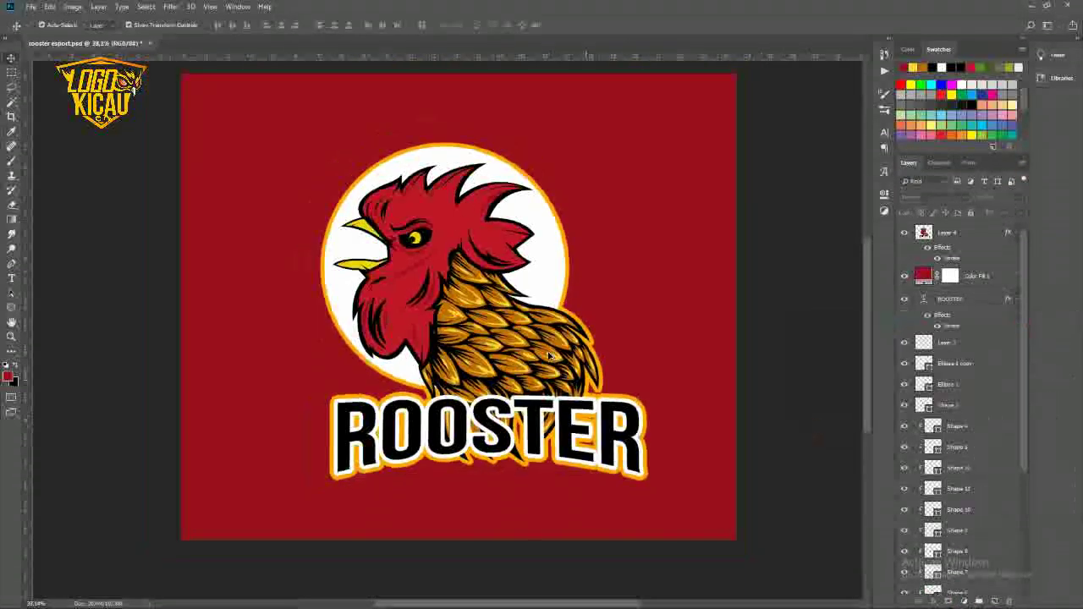
Scale the merged logo layer down slightly and reposition it on the red background
{"action": "key", "text": "alt+]"}
{"action": "left_click_drag", "start_coordinate": [637, 164], "coordinate": [619, 179]}
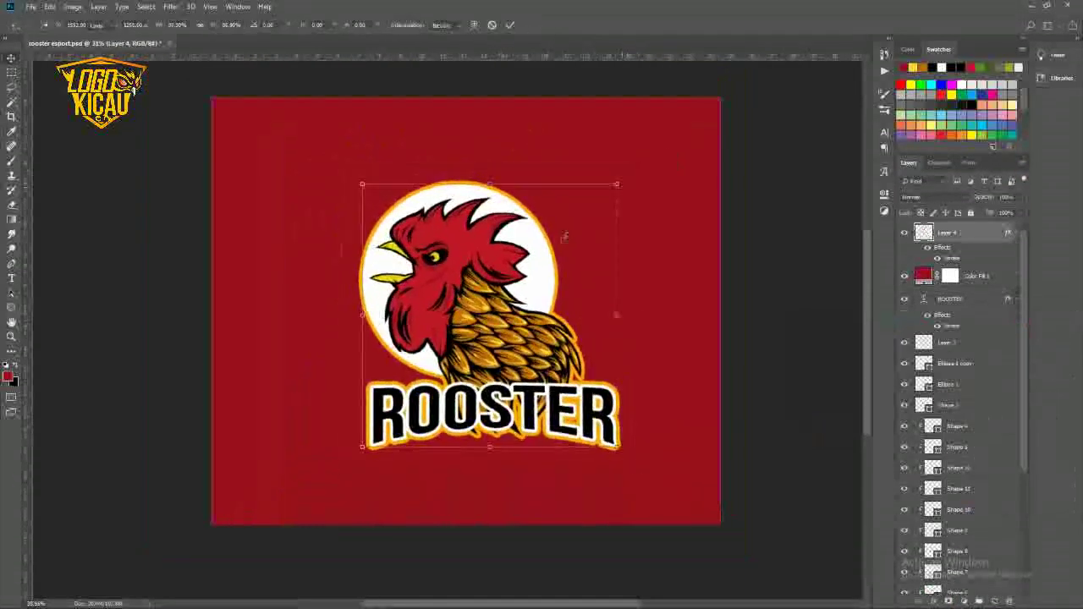
{"action": "left_click_drag", "start_coordinate": [491, 195], "coordinate": [491, 178]}
{"action": "key", "text": "Return"}
{"action": "scroll", "coordinate": [499, 355], "scroll_direction": "down", "scroll_amount": 1}
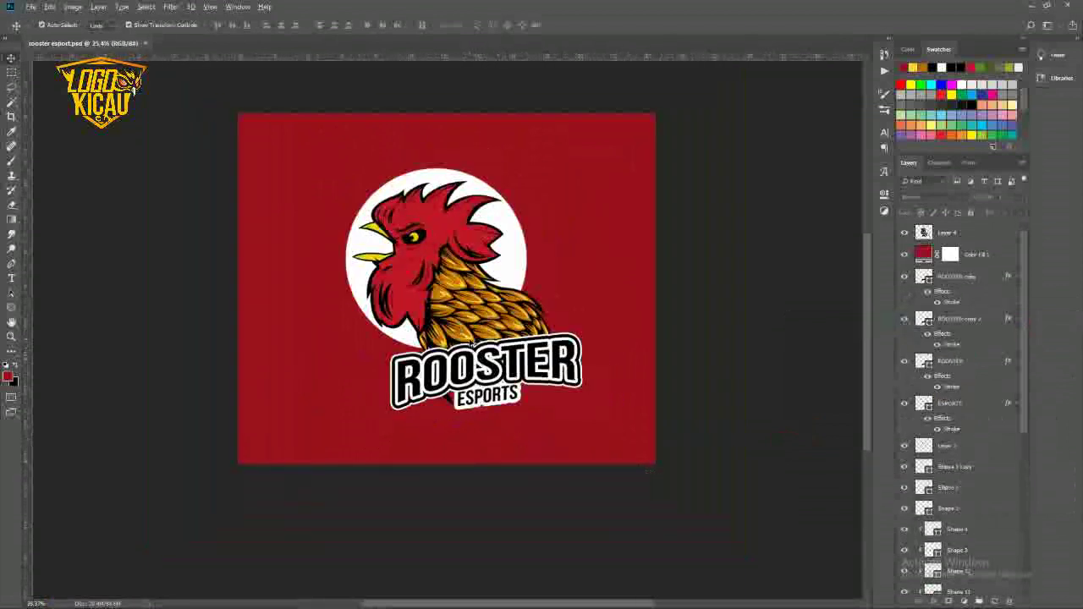
Examine the finished ROOSTER ESPORTS logo as a whole and its head, neck feathers and lettering up close
{"action": "scroll", "coordinate": [448, 300], "scroll_direction": "up", "scroll_amount": 10}
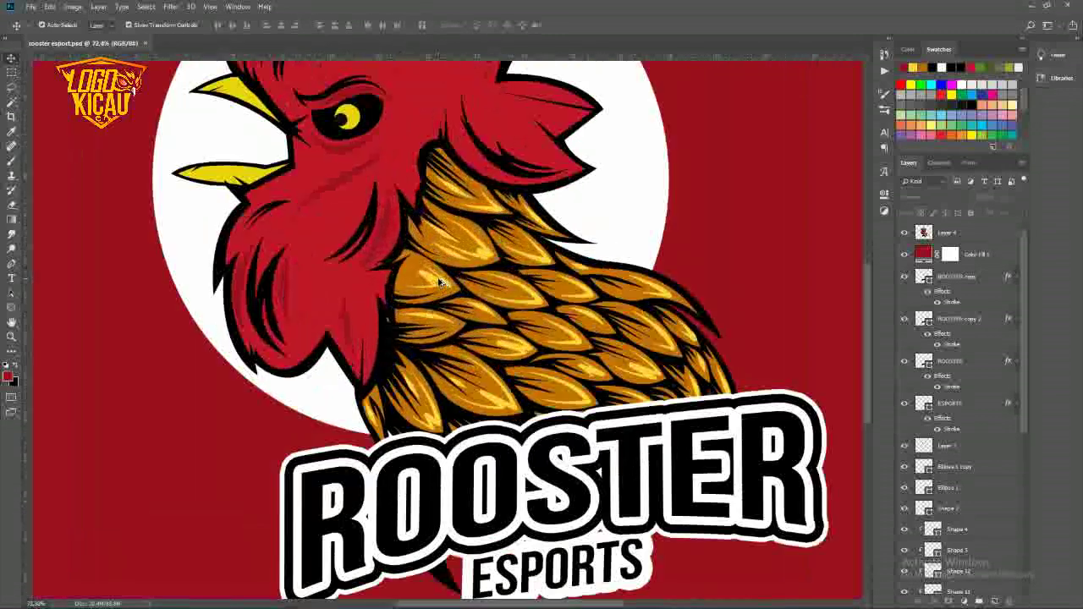
{"action": "scroll", "coordinate": [439, 281], "scroll_direction": "up", "scroll_amount": 3}
{"action": "scroll", "coordinate": [439, 281], "scroll_direction": "down", "scroll_amount": 6}
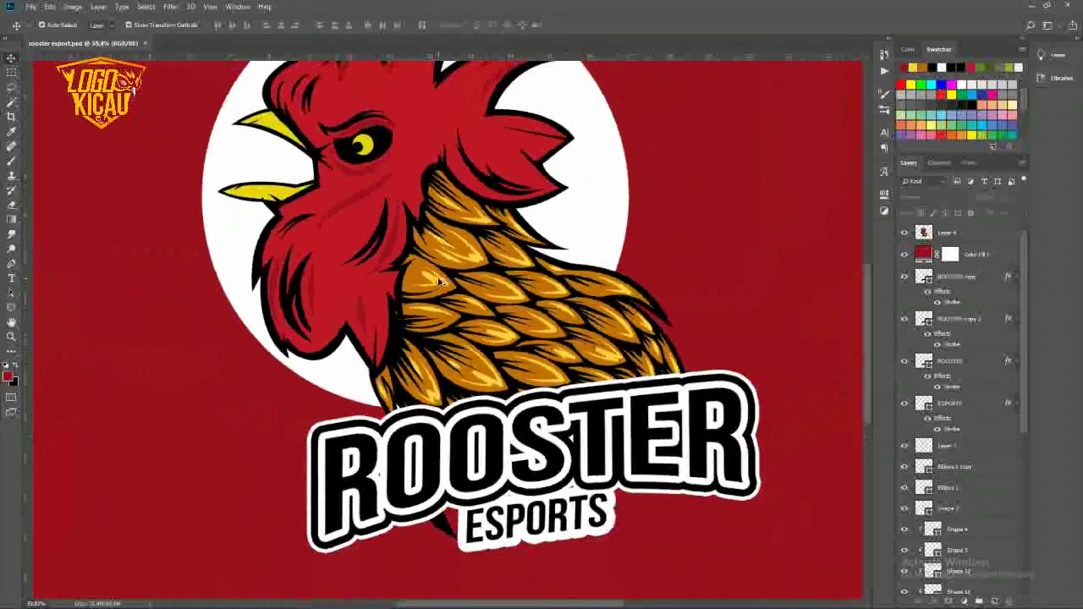
{"action": "scroll", "coordinate": [439, 282], "scroll_direction": "down", "scroll_amount": 4}
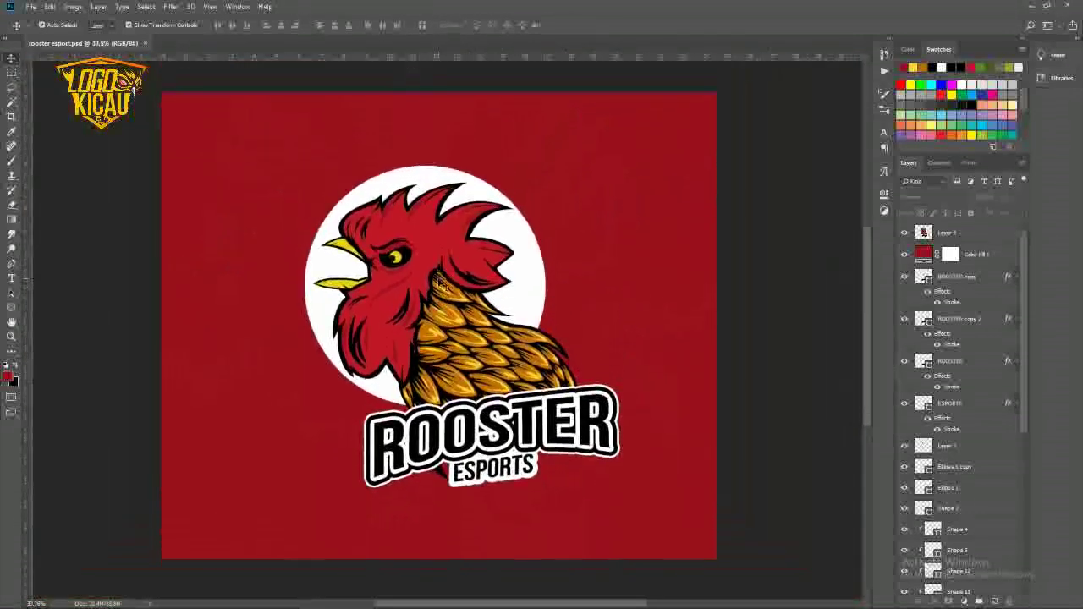
{"action": "scroll", "coordinate": [439, 281], "scroll_direction": "up", "scroll_amount": 1}
{"action": "scroll", "coordinate": [439, 282], "scroll_direction": "down", "scroll_amount": 2}
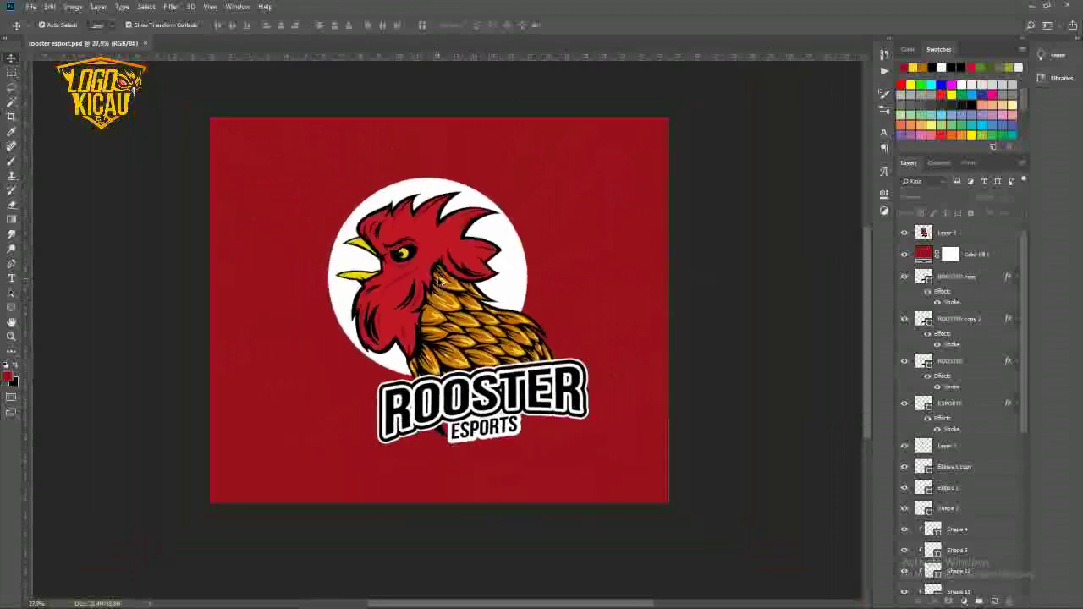
{"action": "scroll", "coordinate": [437, 279], "scroll_direction": "up", "scroll_amount": 8}
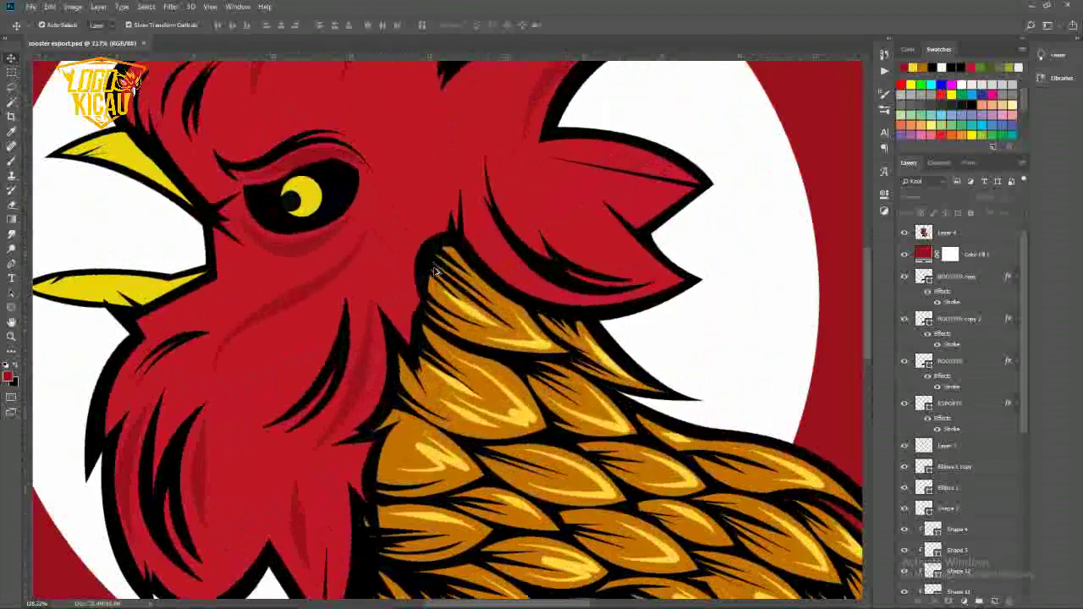